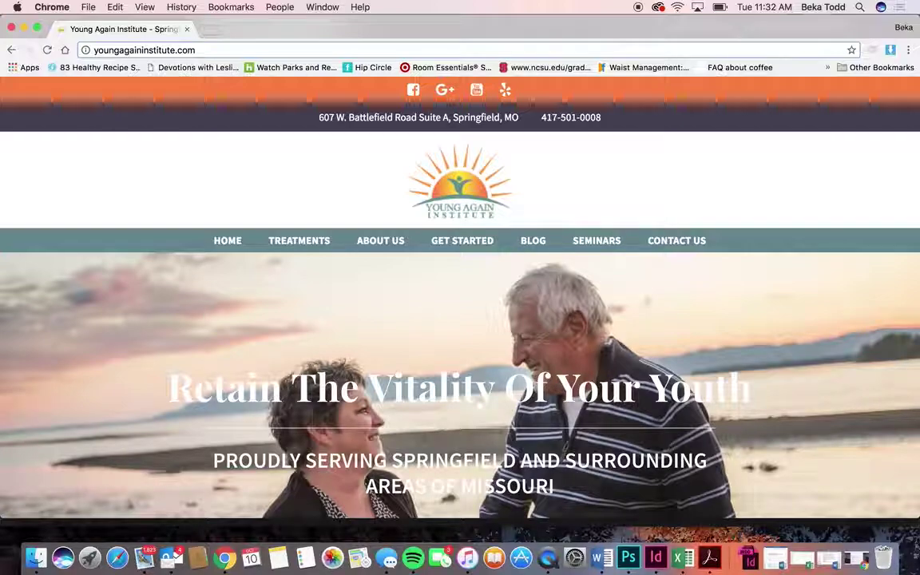
# Step: Open the site's login page at youngagaininstitute.com/wp-admin and log in with the prefilled credentials
pyautogui.press('super+l')
pyautogui.press('Right')
pyautogui.write('/wp-admi')
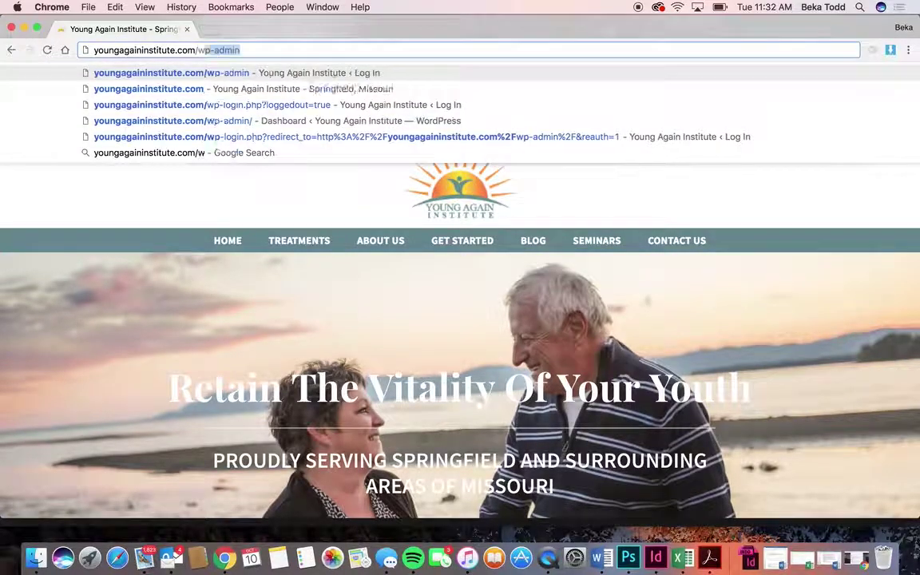
pyautogui.press('Return')
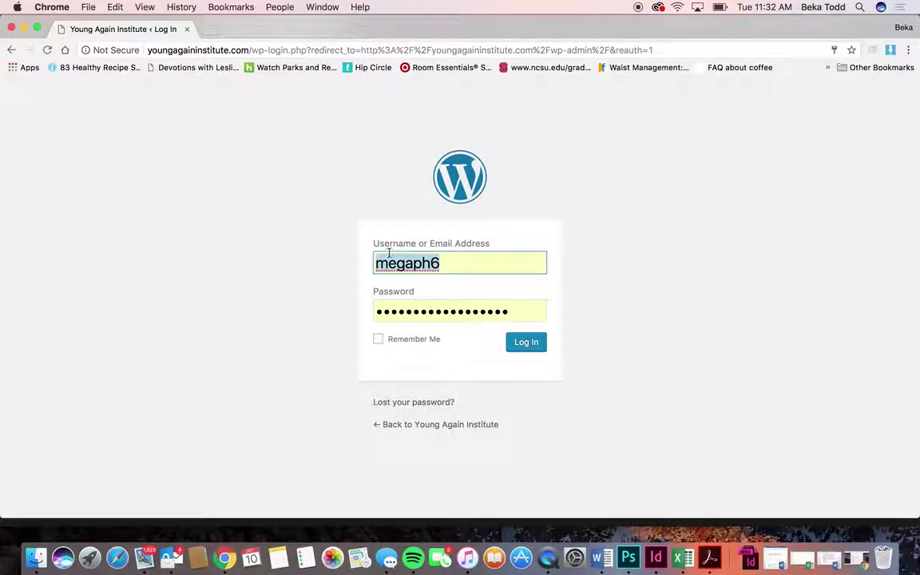
pyautogui.click(541, 342)
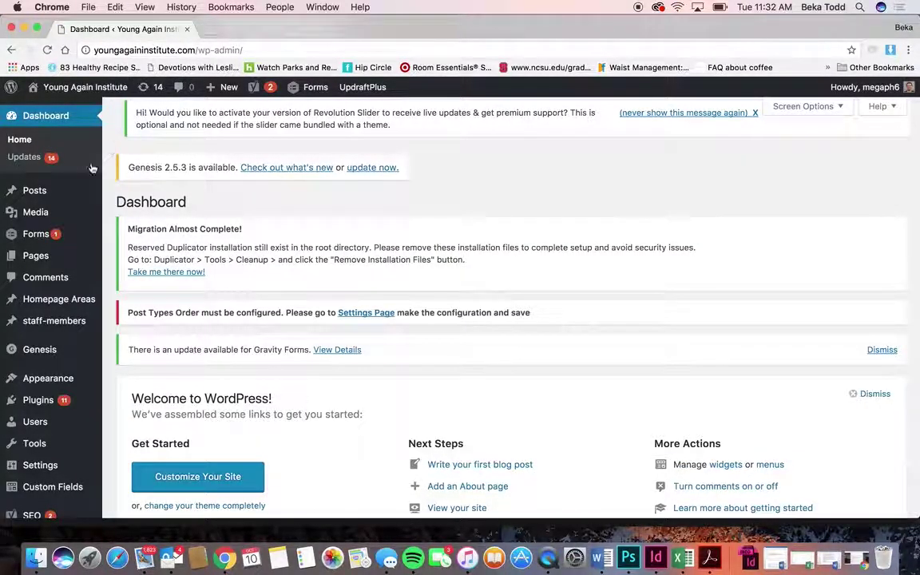
# Step: Open the WordPress updates page from the dashboard and examine the list of plugins with new versions available
pyautogui.moveTo(37, 399)
pyautogui.scroll(-5, 38, 319)
pyautogui.scroll(5, 38, 360)
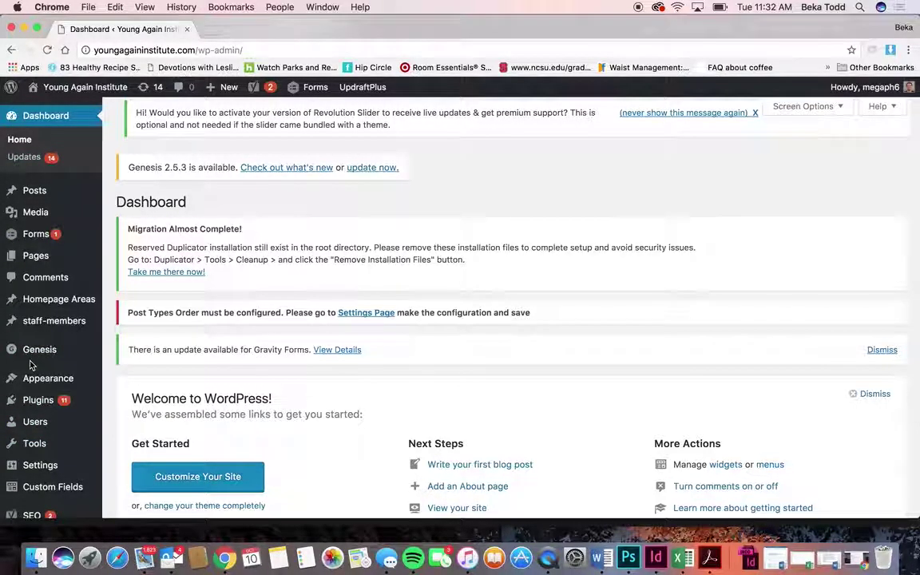
pyautogui.click(26, 157)
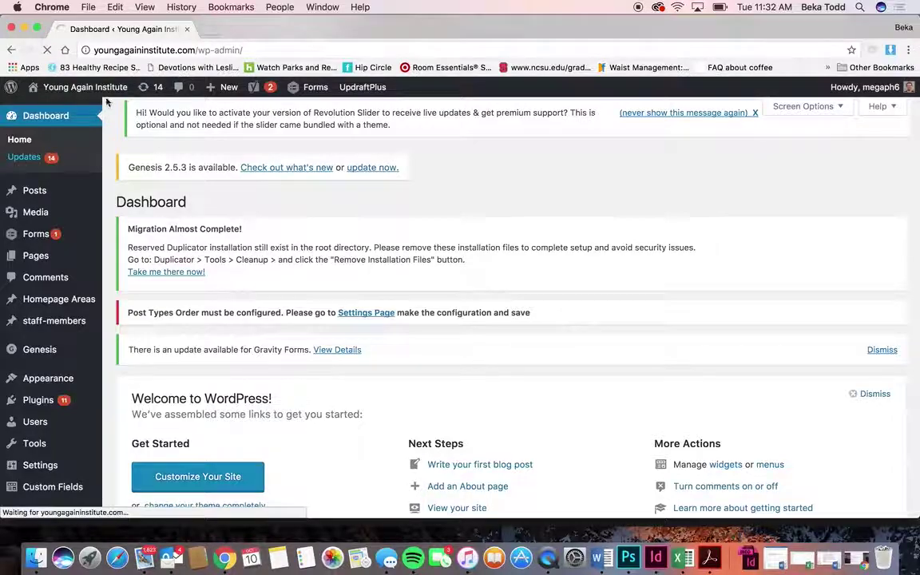
pyautogui.moveTo(109, 97)
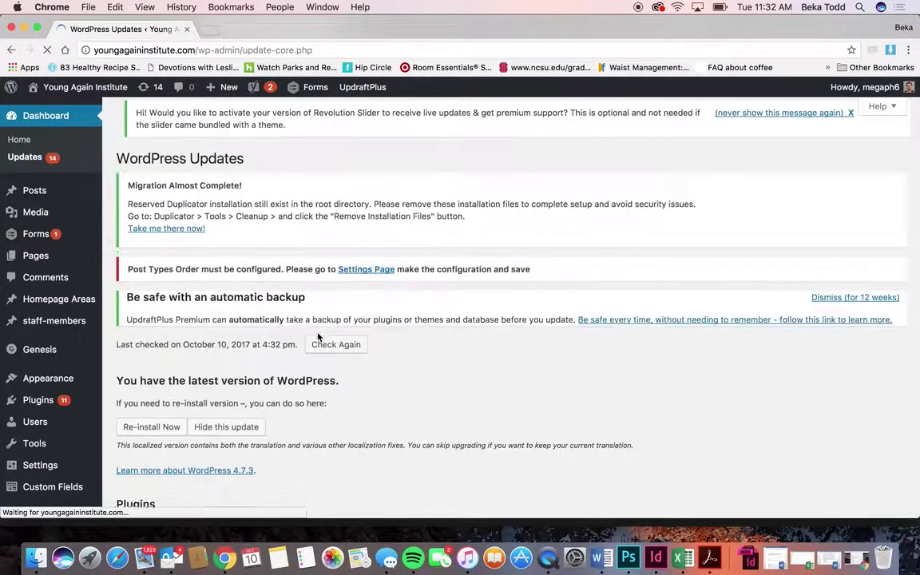
pyautogui.scroll(-5, 317, 336)
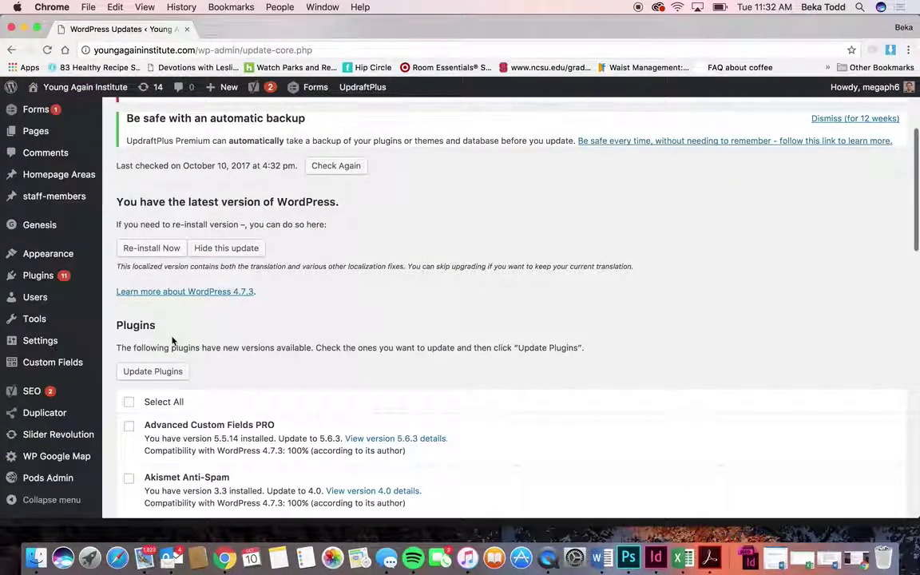
pyautogui.scroll(-7, 172, 341)
pyautogui.scroll(-15, 172, 341)
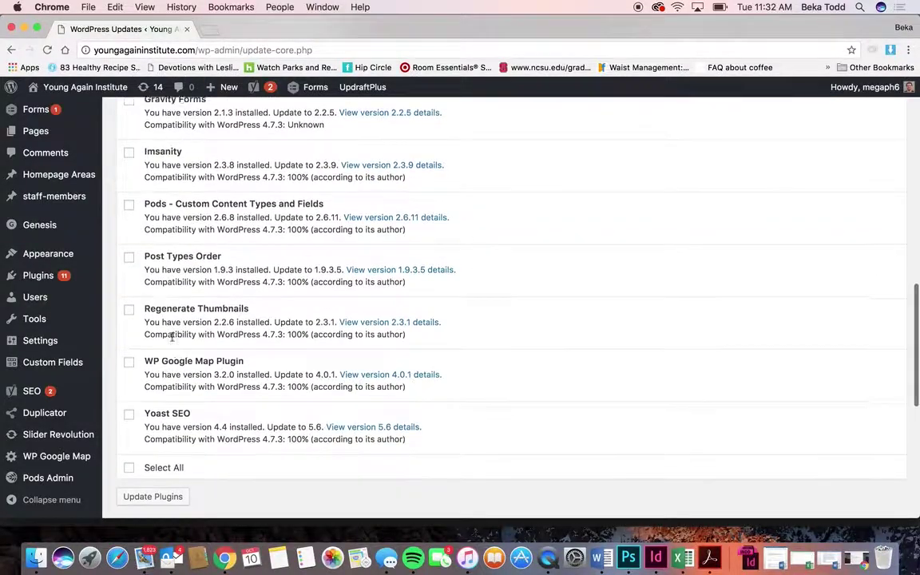
pyautogui.scroll(20, 173, 341)
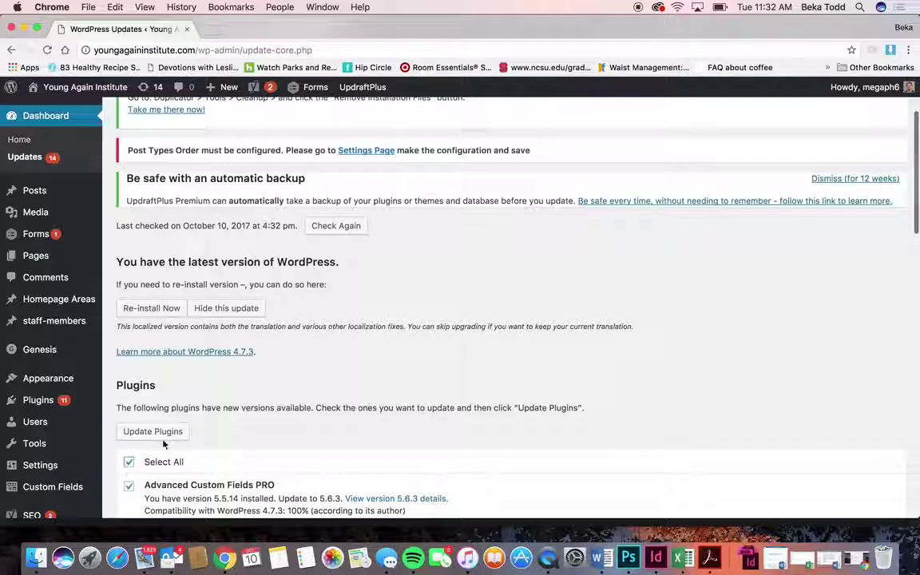
pyautogui.scroll(-3, 245, 430)
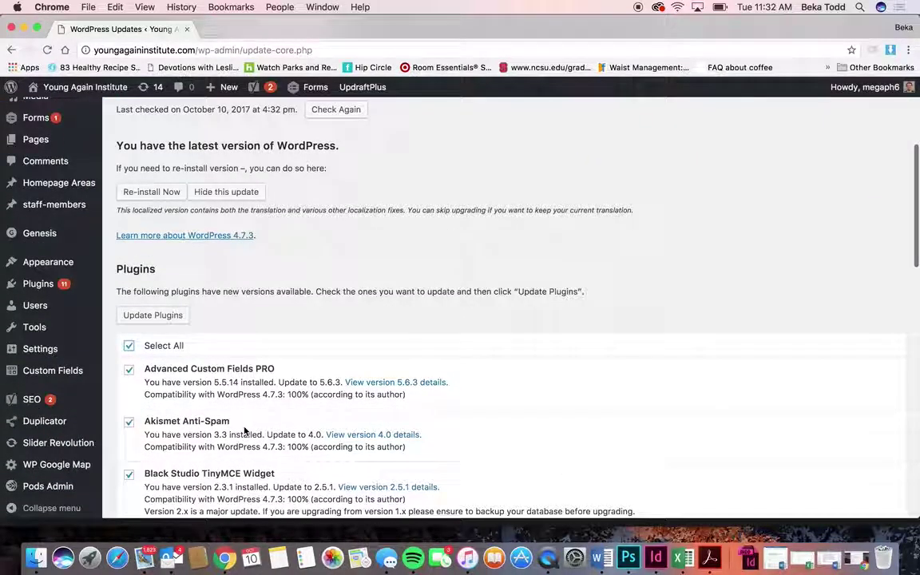
pyautogui.scroll(-5, 245, 431)
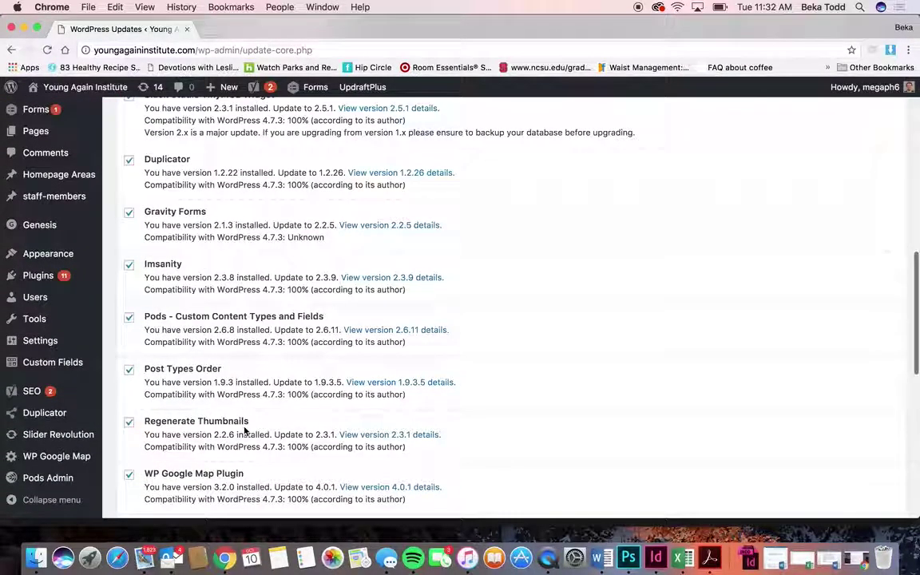
pyautogui.scroll(15, 244, 431)
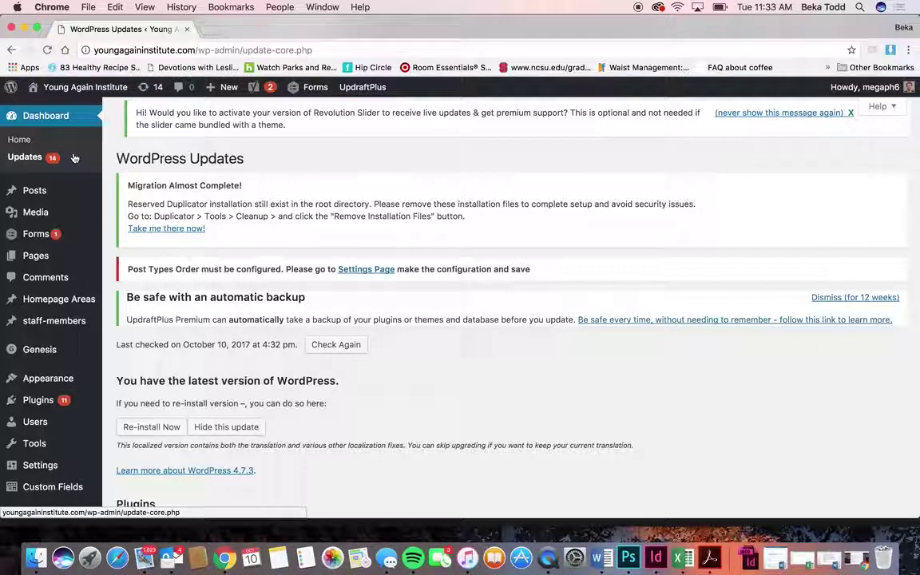
# Step: Go to the list of all posts and open "Understanding Stem Cell Therapy in 3 Easy Steps" for editing
pyautogui.click(31, 194)
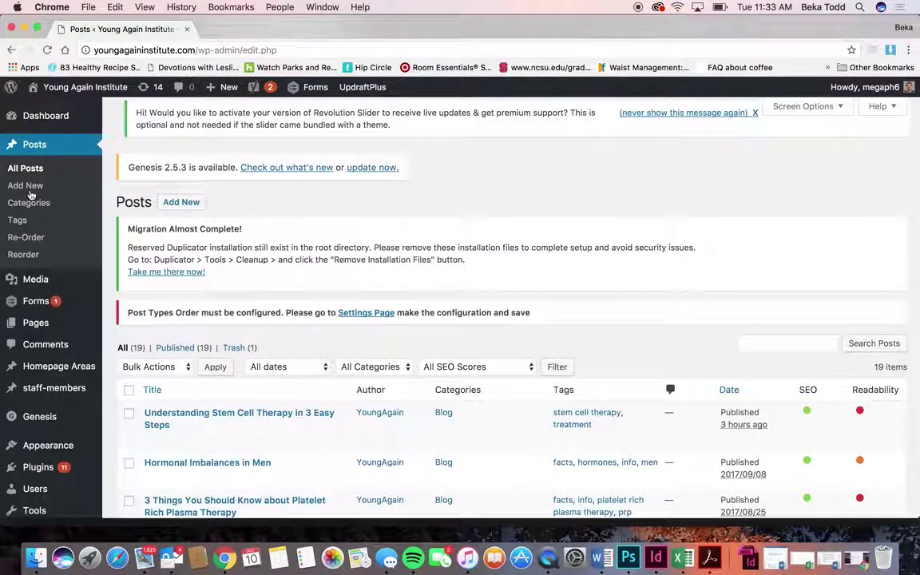
pyautogui.scroll(-3, 229, 300)
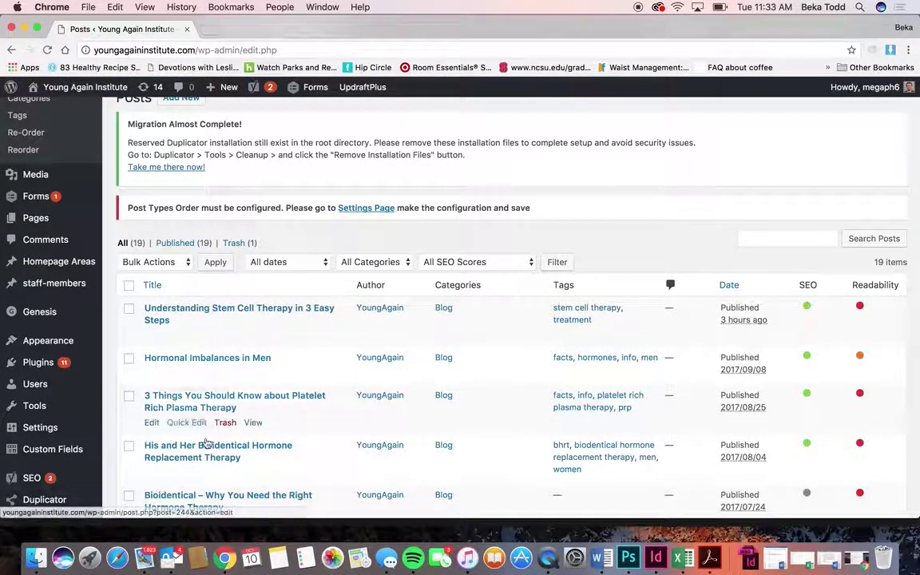
pyautogui.click(204, 311)
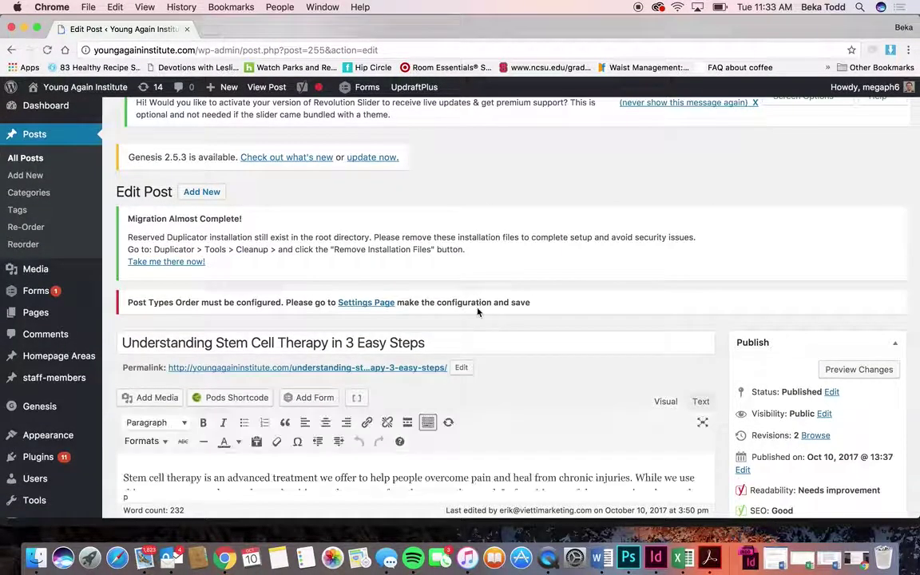
# Step: Examine the stem cell post's body text, categories, tags, featured image, layout settings and Yoast SEO analysis
pyautogui.scroll(-5, 478, 311)
pyautogui.scroll(8, 478, 311)
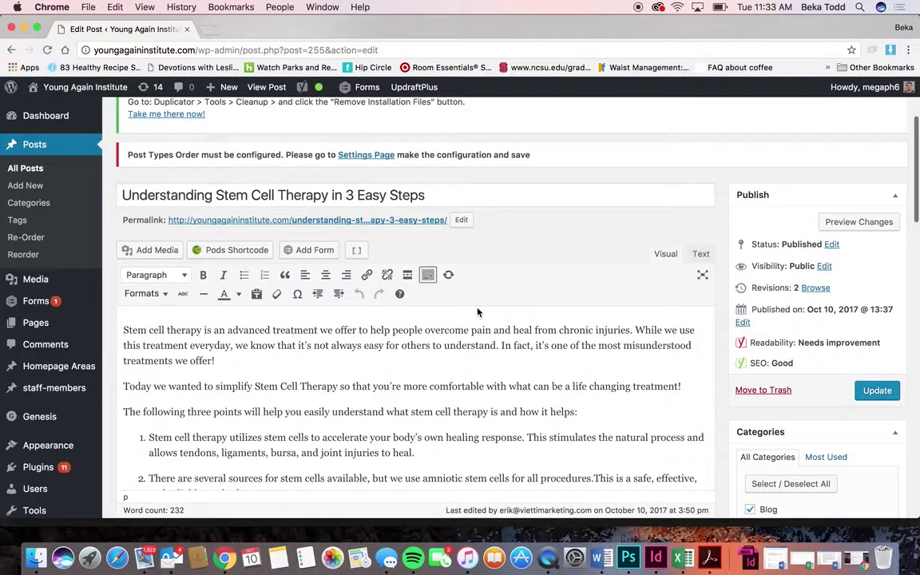
pyautogui.scroll(-2, 478, 308)
pyautogui.scroll(-5, 513, 221)
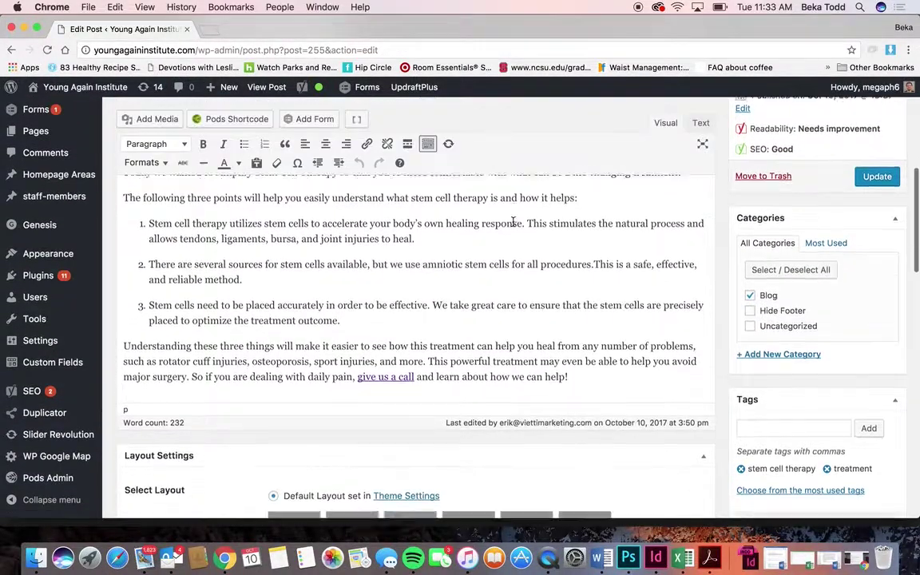
pyautogui.scroll(-3, 512, 221)
pyautogui.click(818, 295)
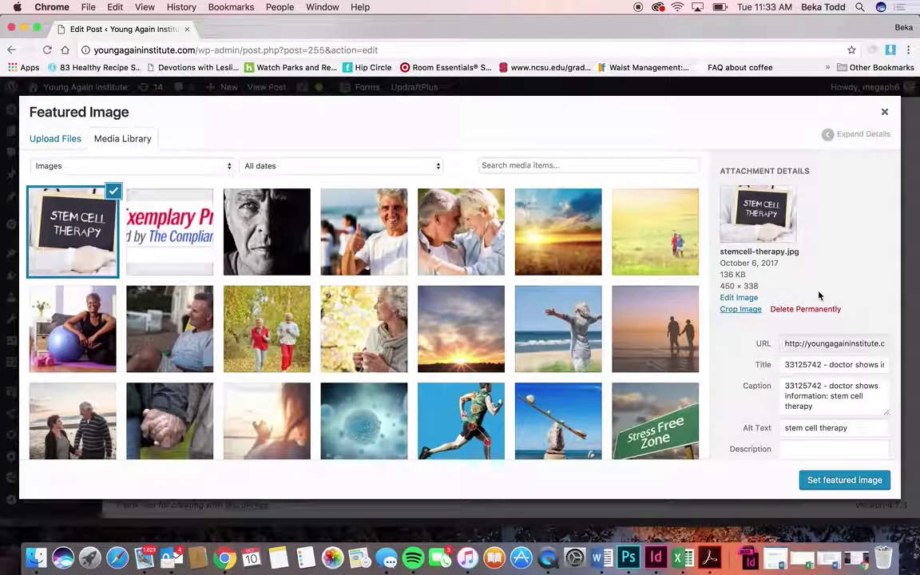
pyautogui.click(883, 112)
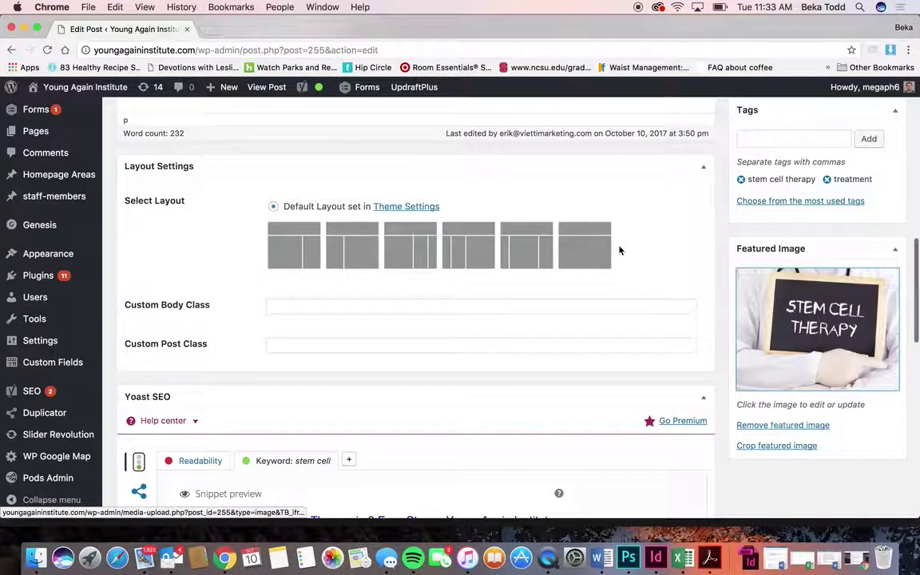
pyautogui.scroll(-4, 619, 250)
pyautogui.scroll(-5, 619, 250)
pyautogui.scroll(10, 619, 250)
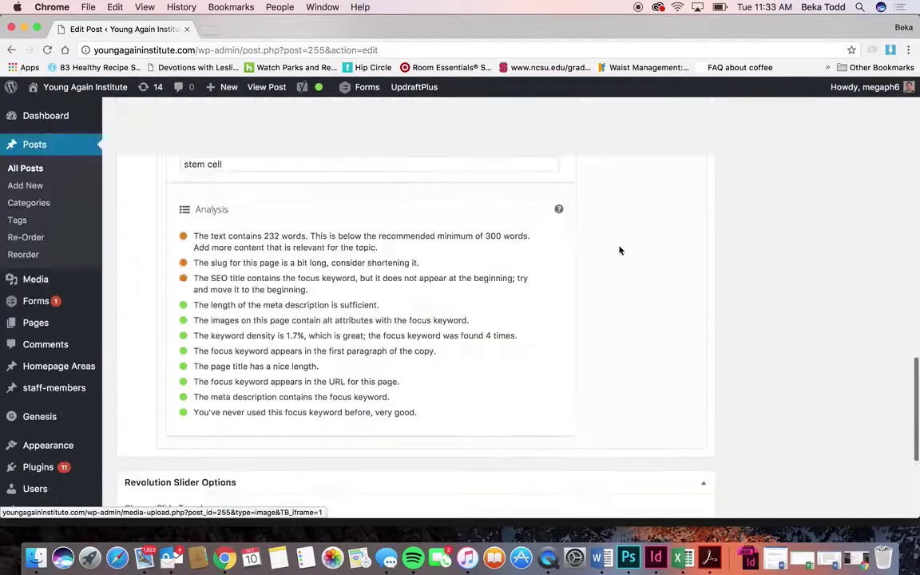
pyautogui.scroll(6, 619, 250)
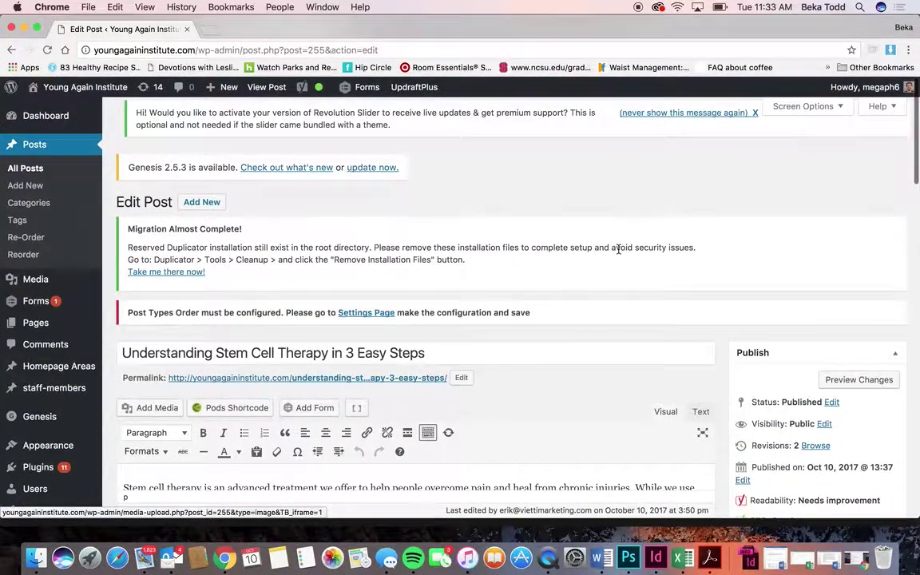
pyautogui.scroll(-5, 617, 250)
pyautogui.scroll(5, 618, 250)
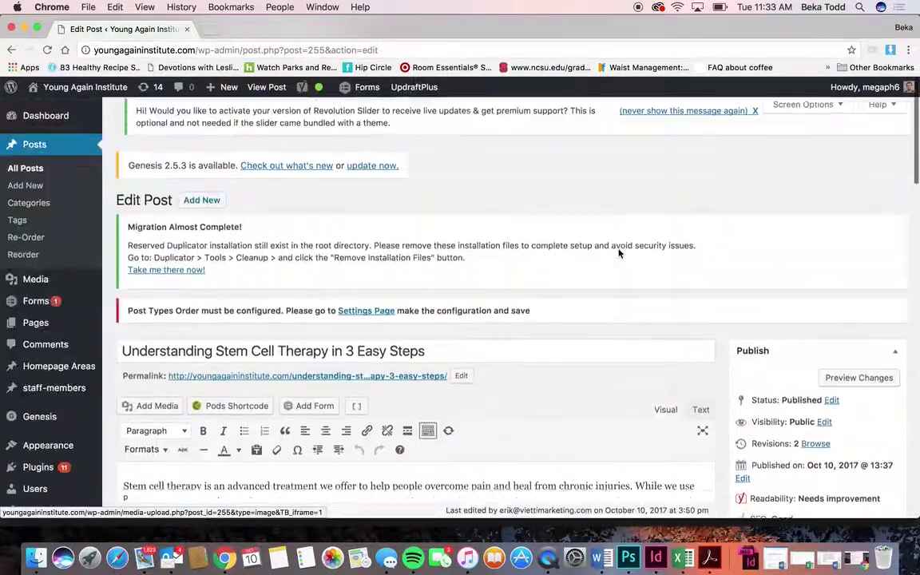
# Step: Start a new blank post and look over its title field and content editor
pyautogui.click(210, 203)
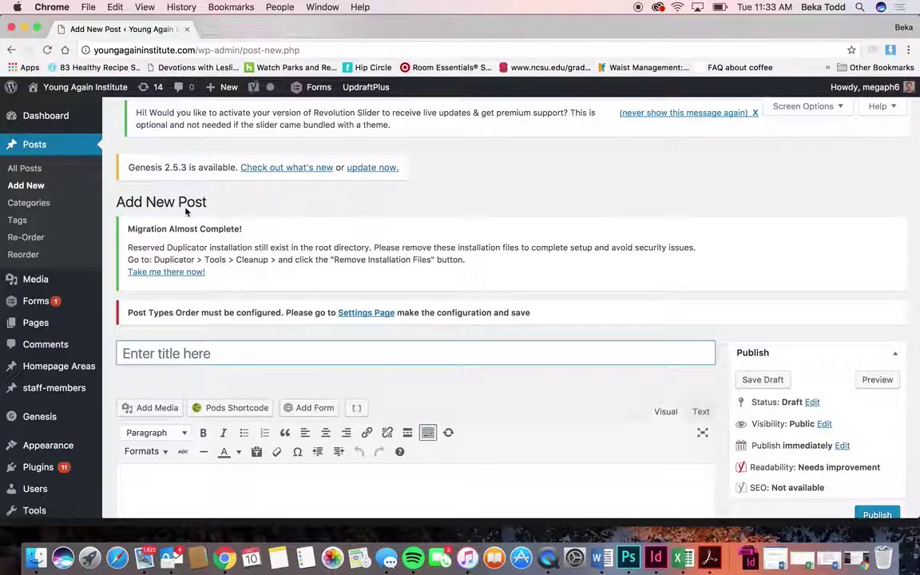
pyautogui.scroll(-3, 412, 358)
pyautogui.click(411, 357)
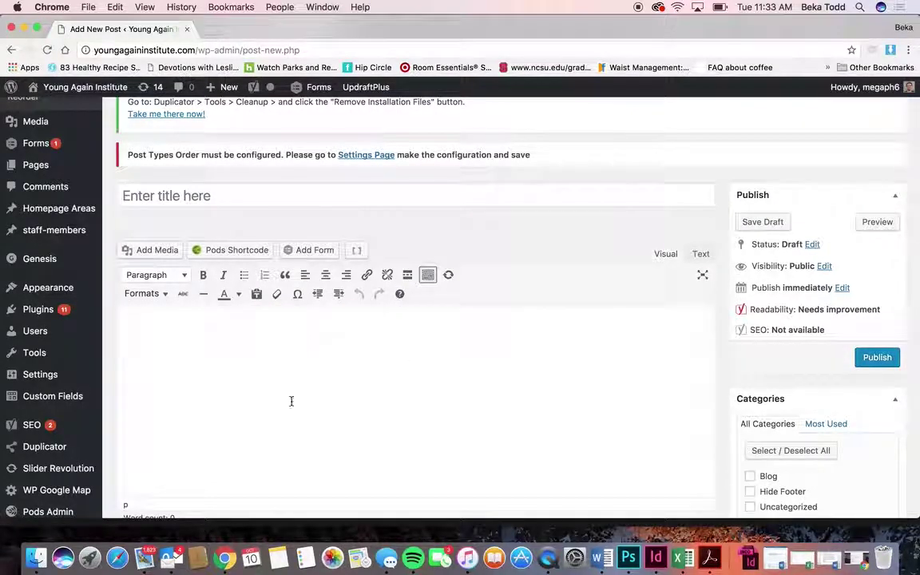
pyautogui.scroll(-2, 428, 390)
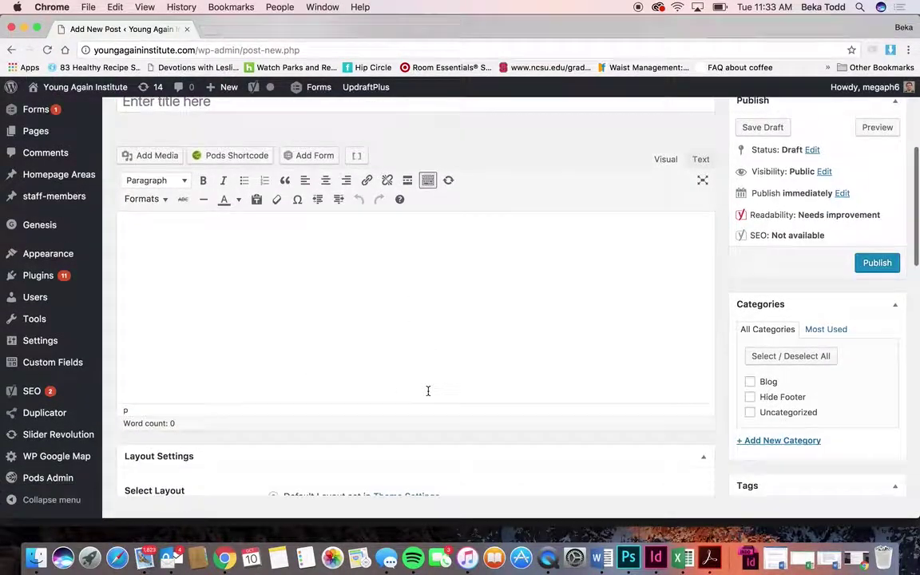
# Step: Set the text format in the new post's body to Heading 1
pyautogui.click(178, 181)
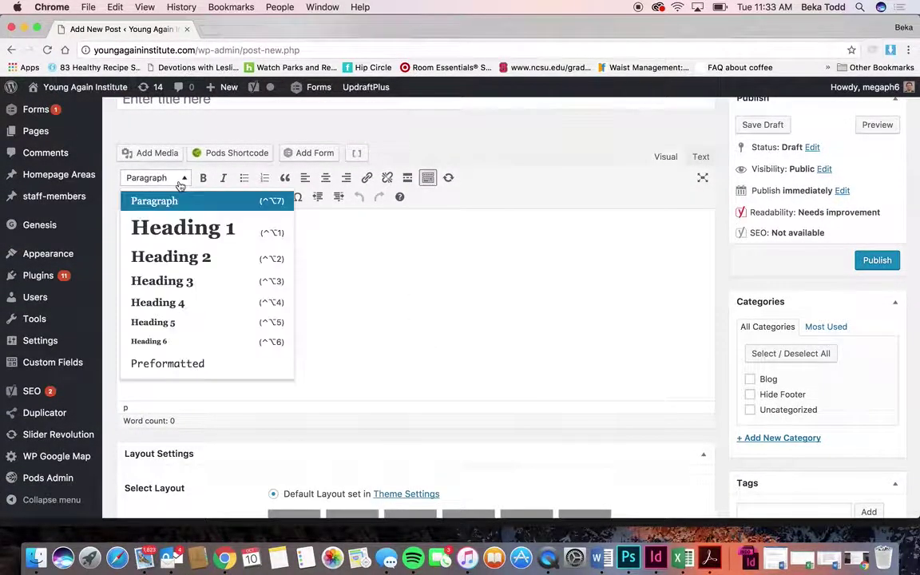
pyautogui.click(188, 239)
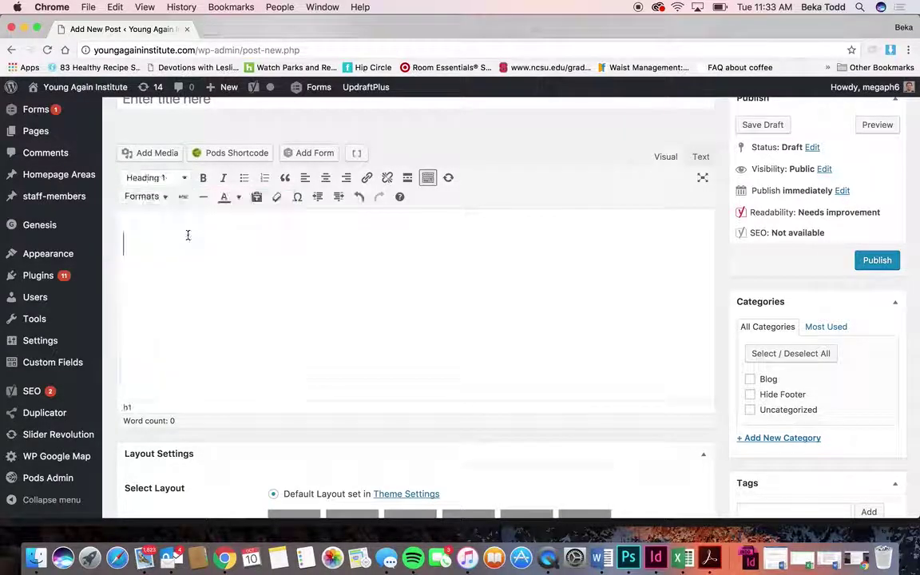
pyautogui.click(178, 179)
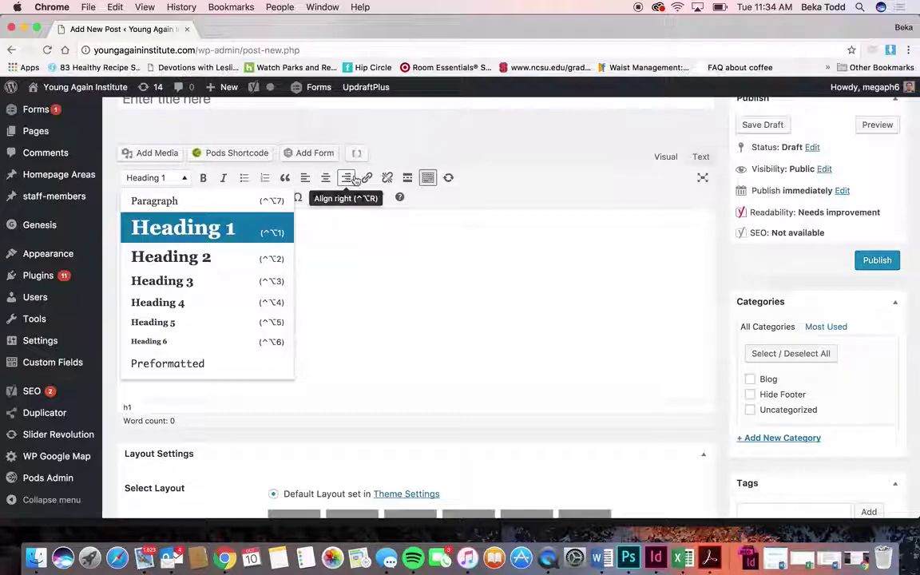
pyautogui.click(370, 315)
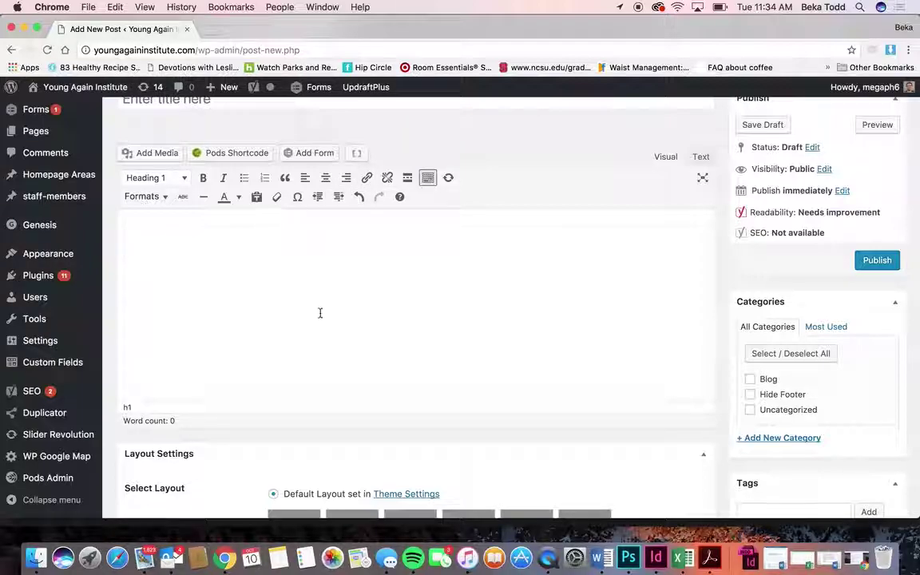
# Step: Set the existing stemcell-therapy.jpg from the media library as the new post's featured image
pyautogui.scroll(-2, 337, 323)
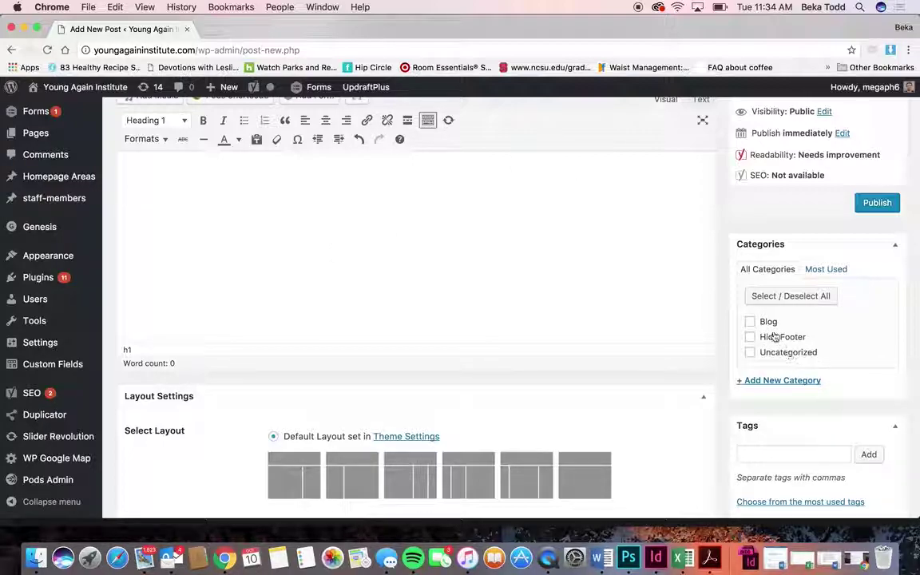
pyautogui.scroll(-5, 774, 372)
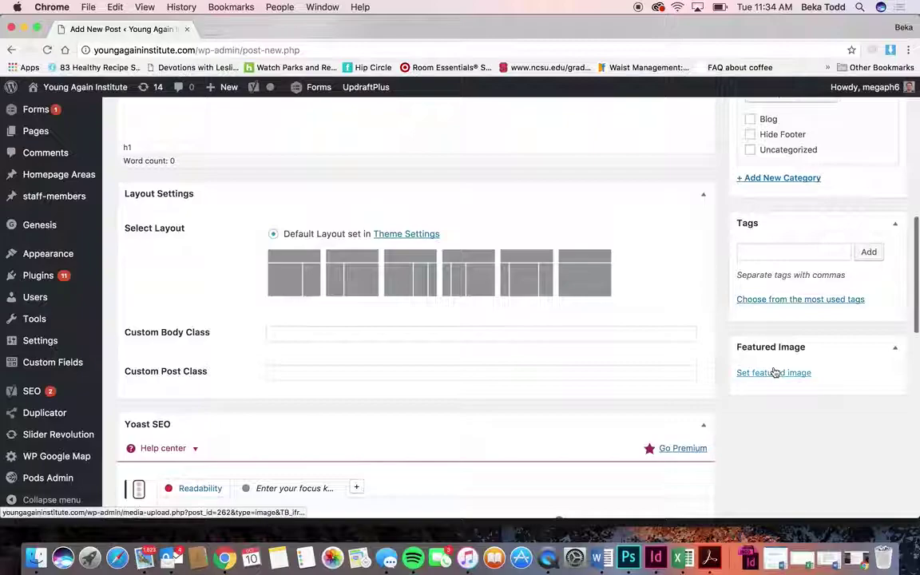
pyautogui.click(774, 368)
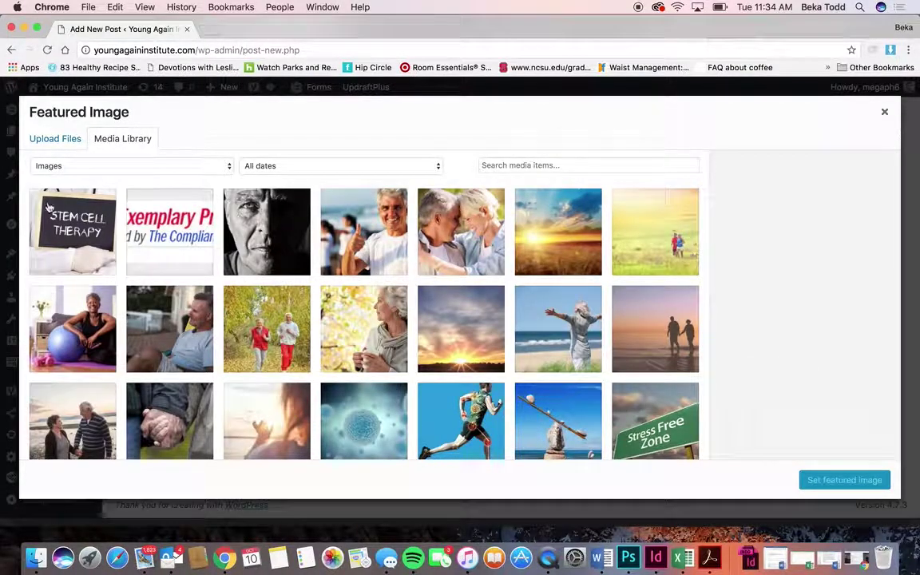
pyautogui.click(56, 140)
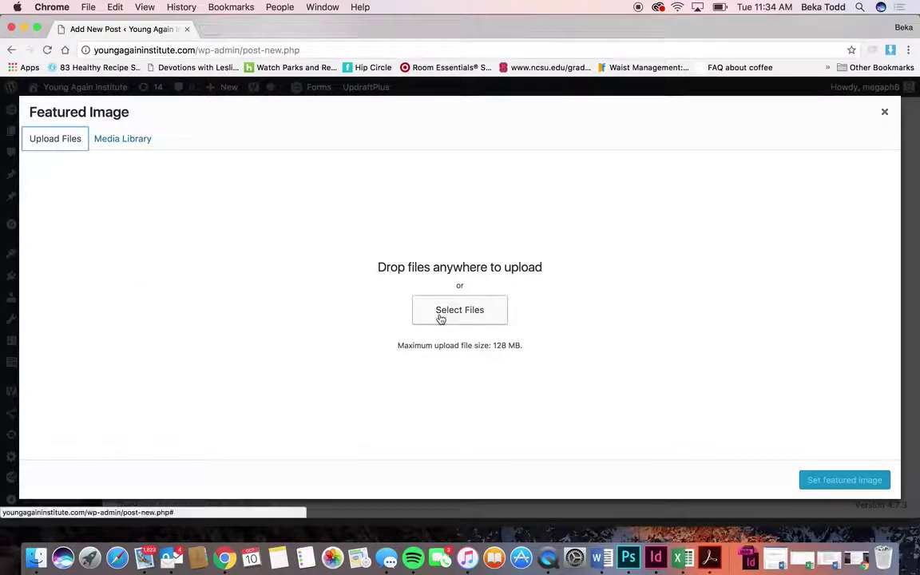
pyautogui.click(122, 138)
pyautogui.click(104, 226)
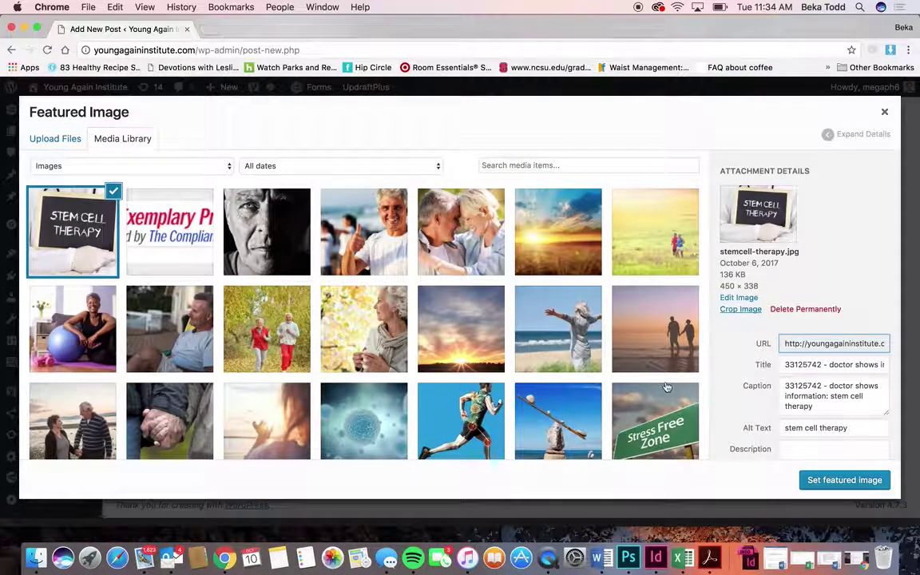
pyautogui.click(814, 485)
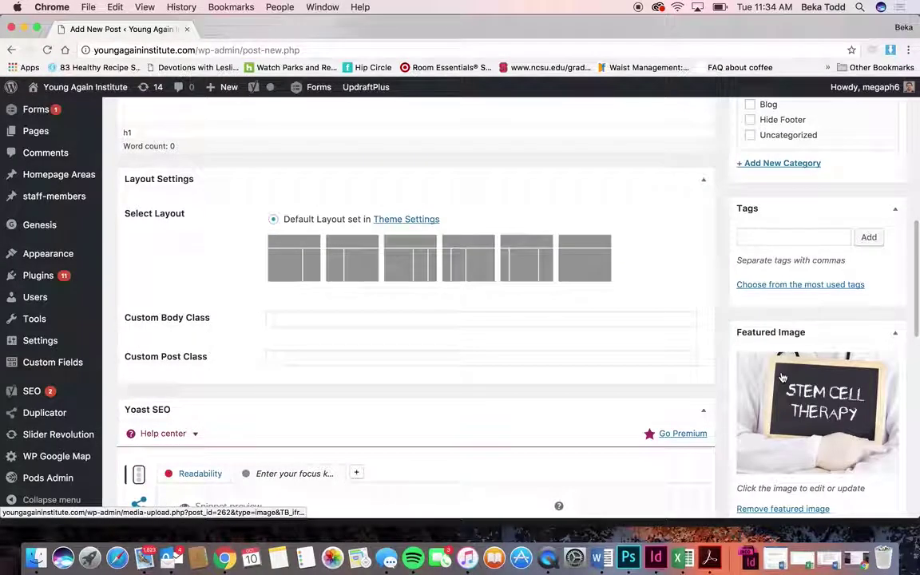
# Step: Leave the new post without saving it and return to the list of all posts
pyautogui.scroll(-5, 782, 377)
pyautogui.scroll(-10, 782, 377)
pyautogui.scroll(20, 782, 377)
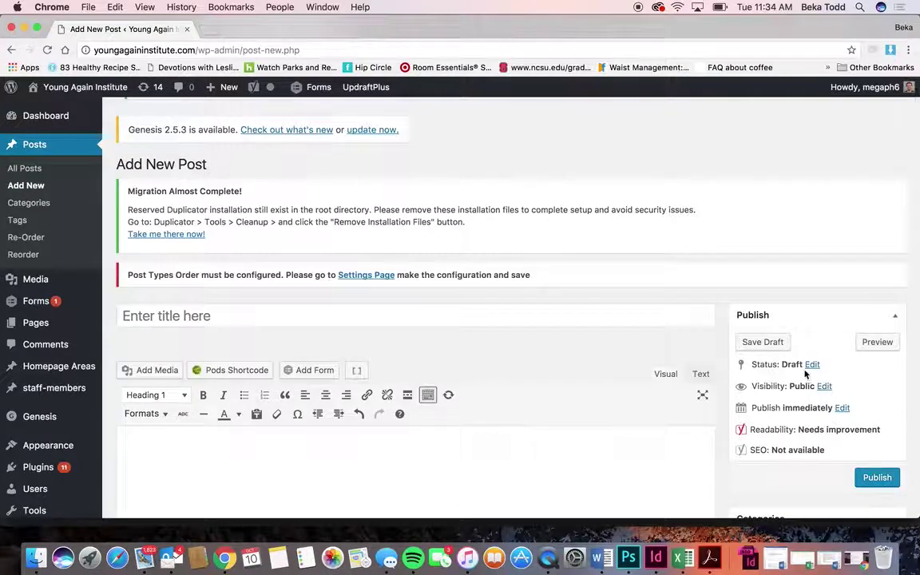
pyautogui.click(29, 164)
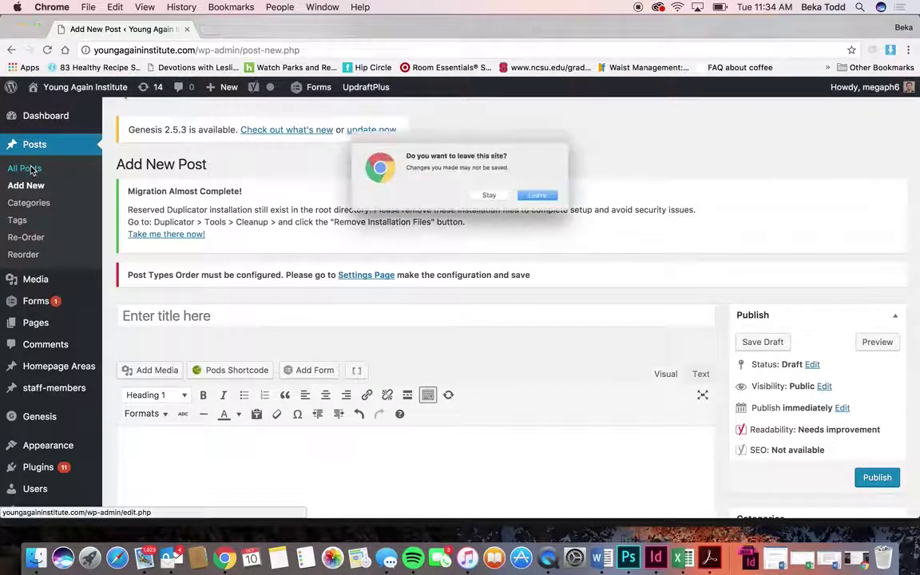
pyautogui.click(567, 204)
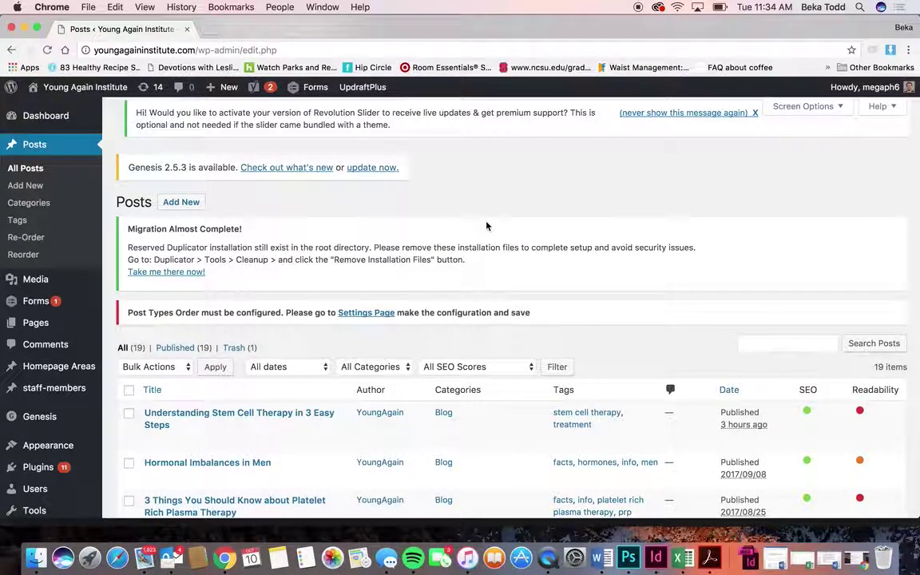
# Step: Open the Young Again Institute public site in a separate browser tab
pyautogui.rightClick(118, 86)
pyautogui.click(133, 89)
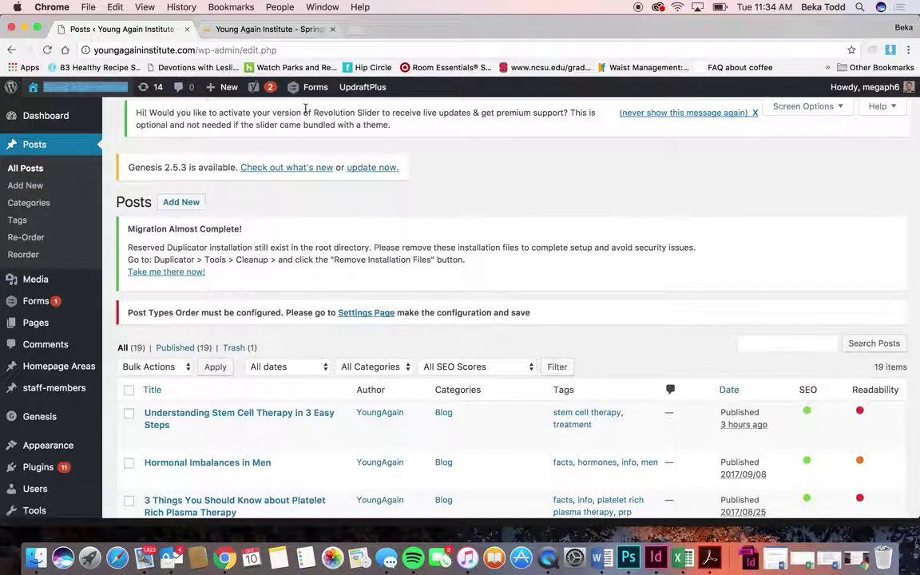
# Step: Open the media library and look through all of its uploaded images
pyautogui.moveTo(40, 290)
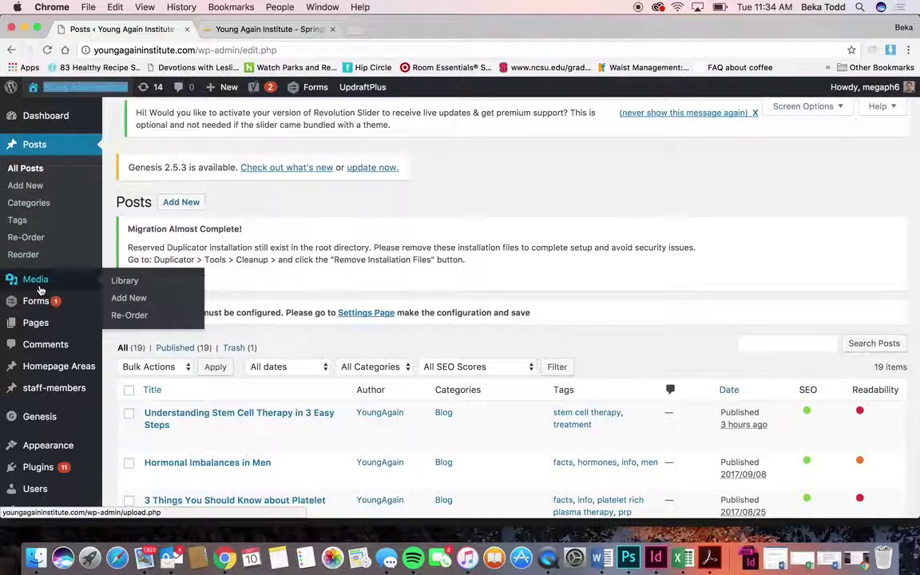
pyautogui.click(40, 289)
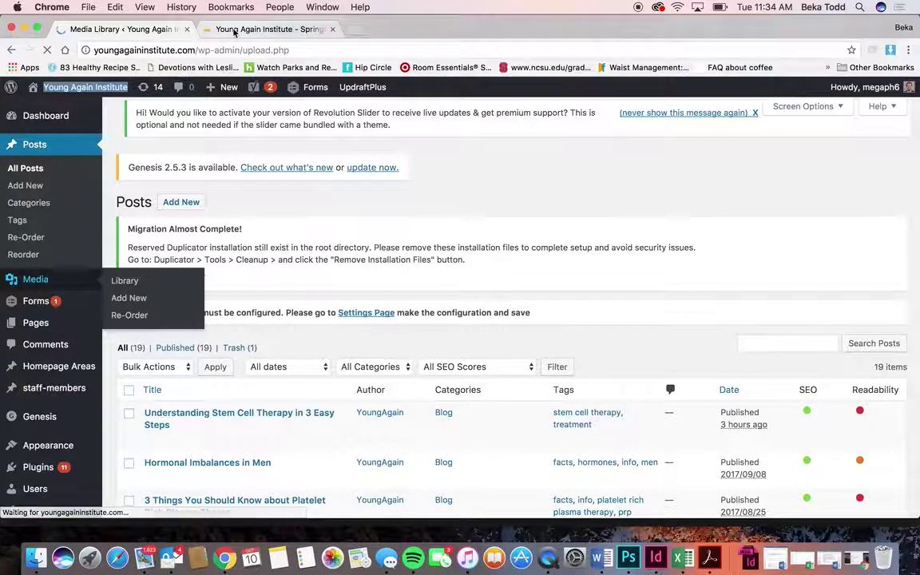
pyautogui.scroll(-4, 314, 308)
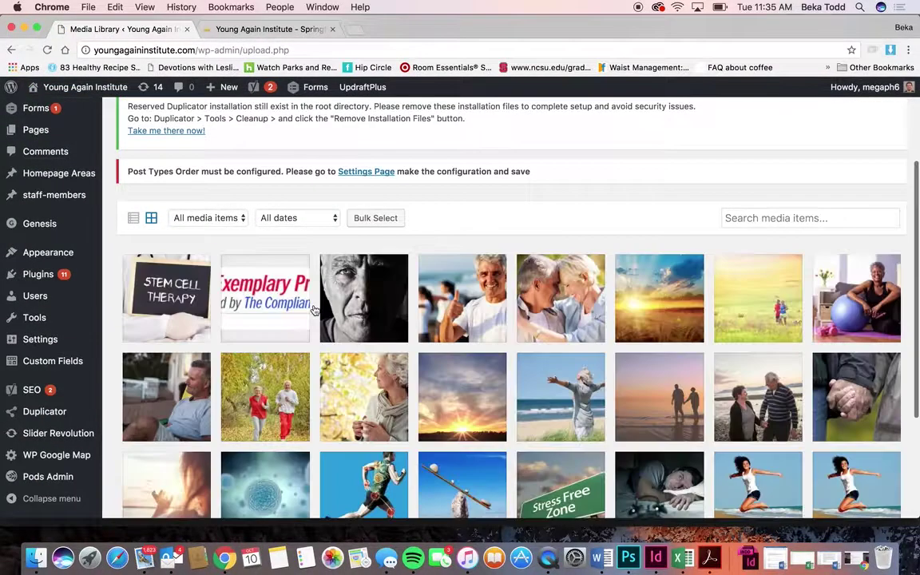
pyautogui.scroll(-3, 314, 310)
pyautogui.scroll(3, 314, 310)
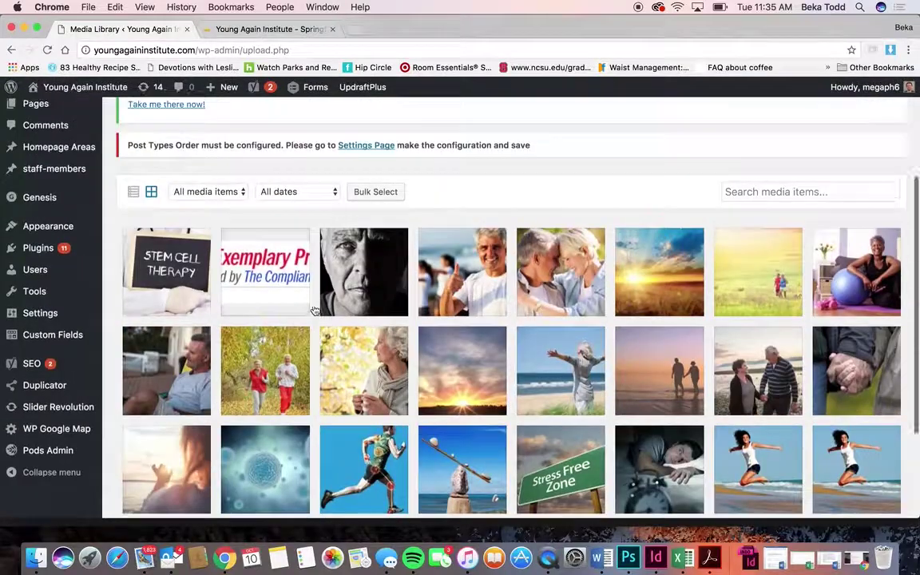
pyautogui.scroll(-2, 314, 310)
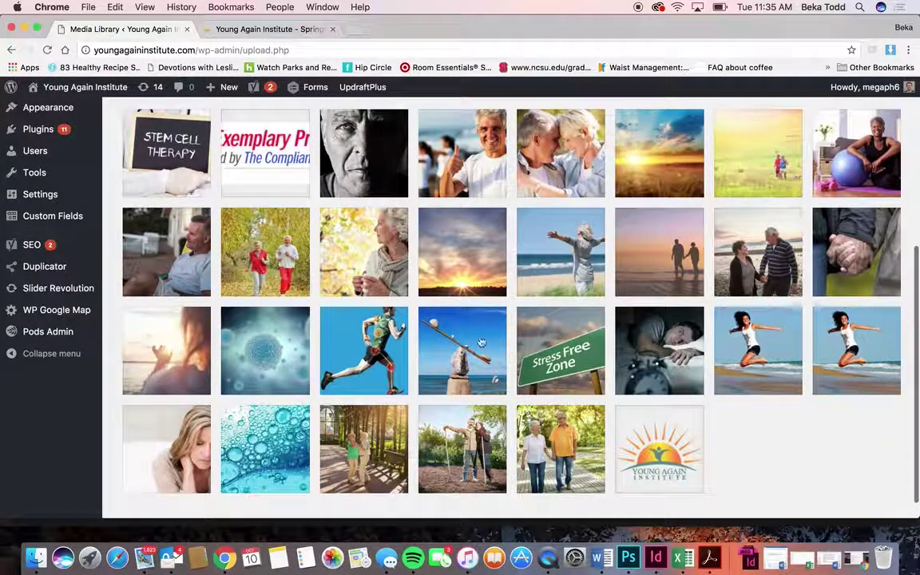
pyautogui.scroll(3, 599, 289)
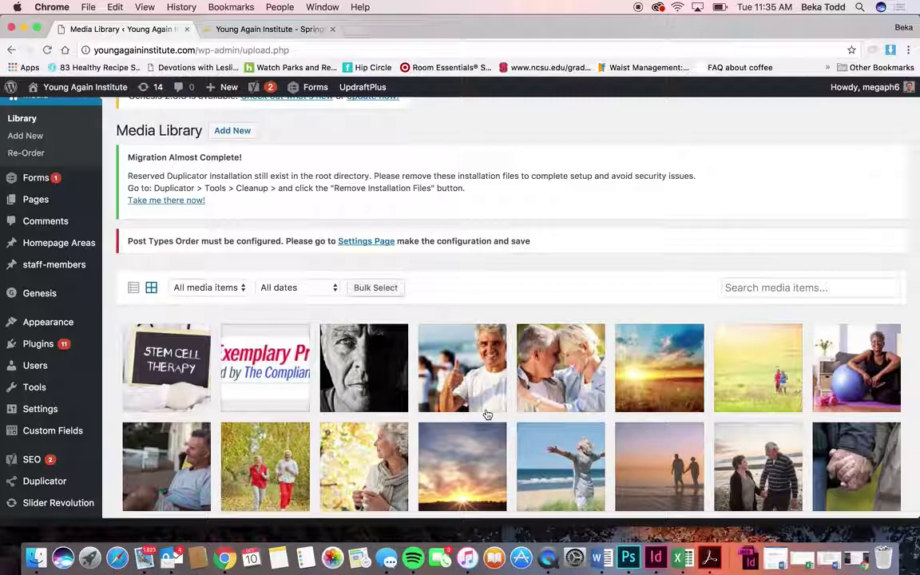
pyautogui.scroll(2, 35, 175)
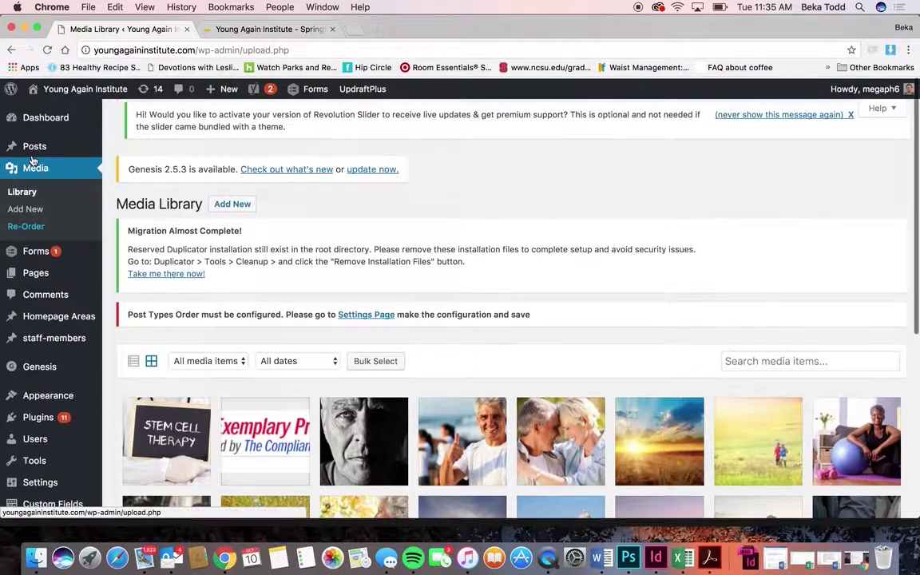
# Step: Open the Contact form from the site's forms list for editing
pyautogui.click(37, 251)
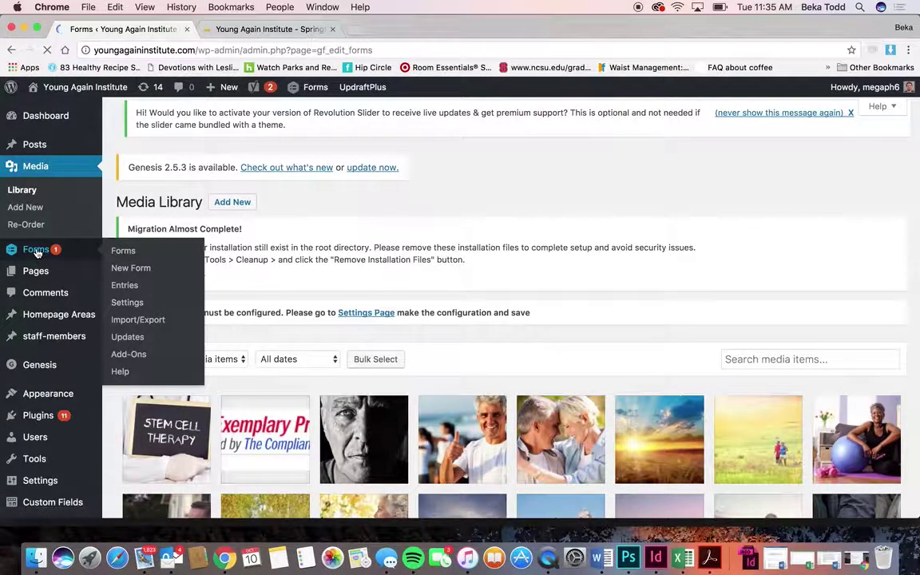
pyautogui.scroll(-4, 438, 278)
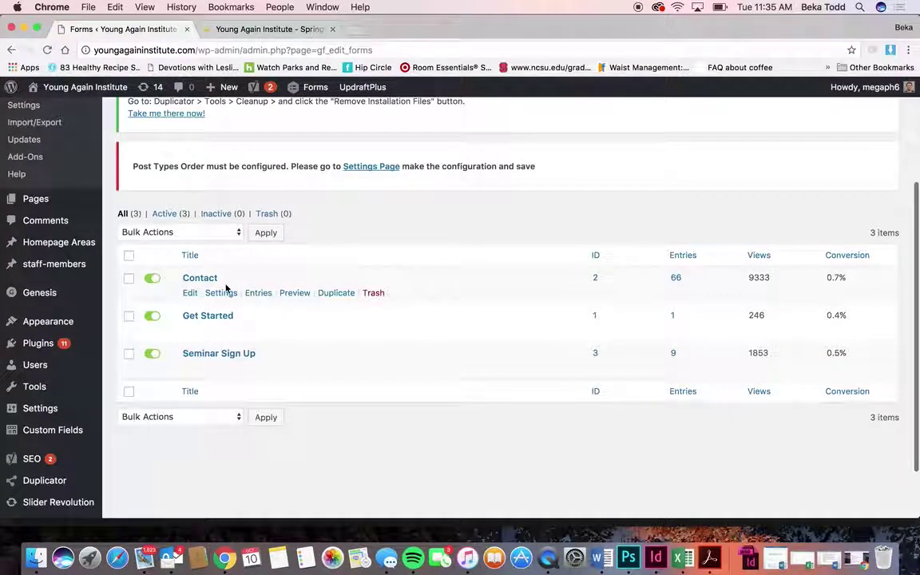
pyautogui.moveTo(221, 331)
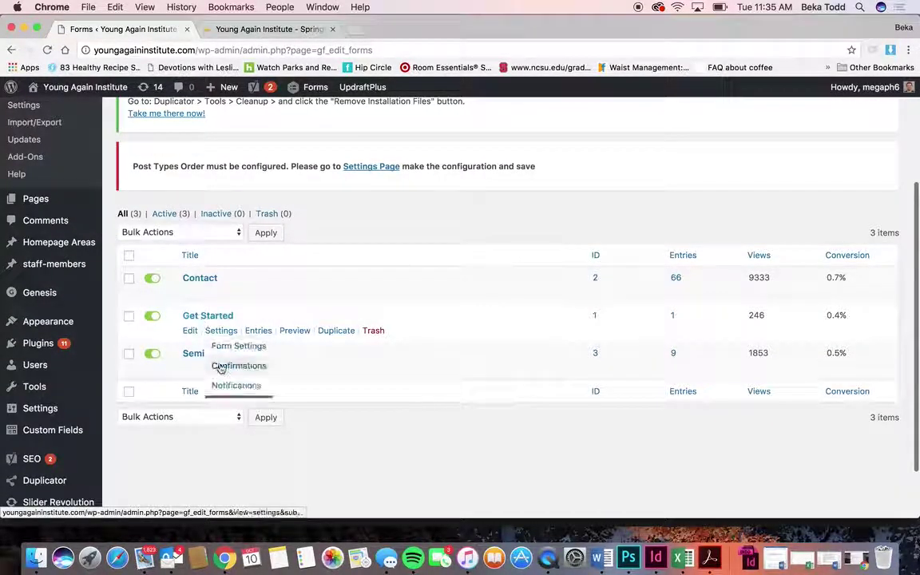
pyautogui.click(202, 279)
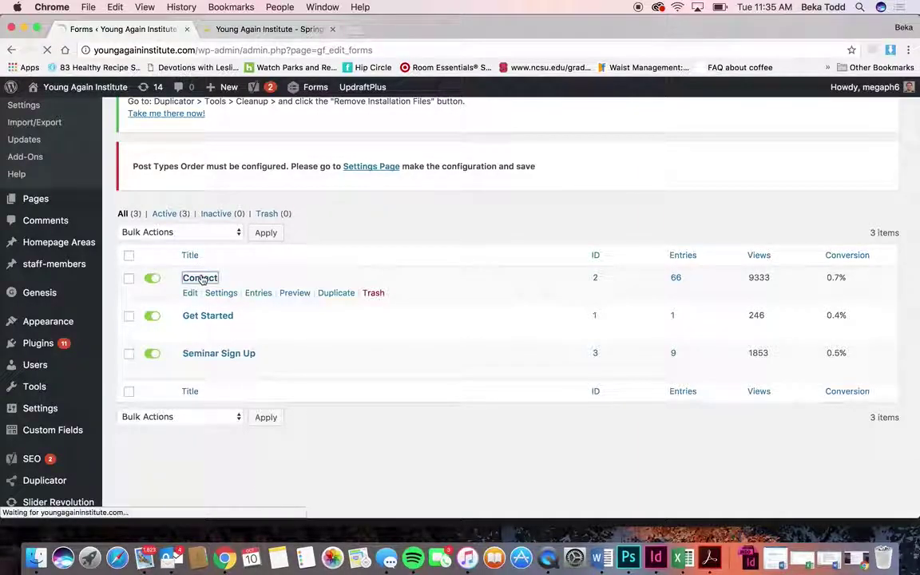
# Step: Look over the available advanced field types and add a Single Line Text field at the end of the Contact form
pyautogui.scroll(-5, 380, 387)
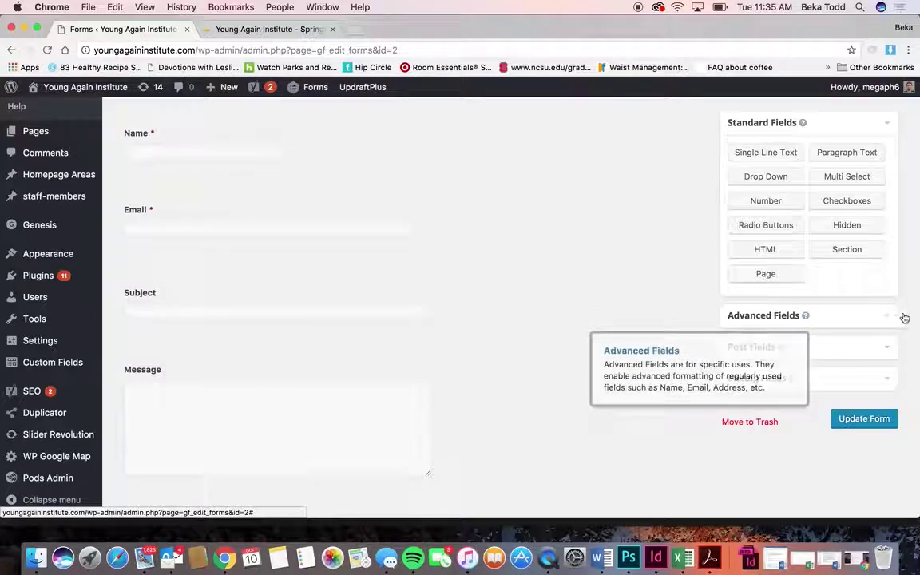
pyautogui.click(874, 320)
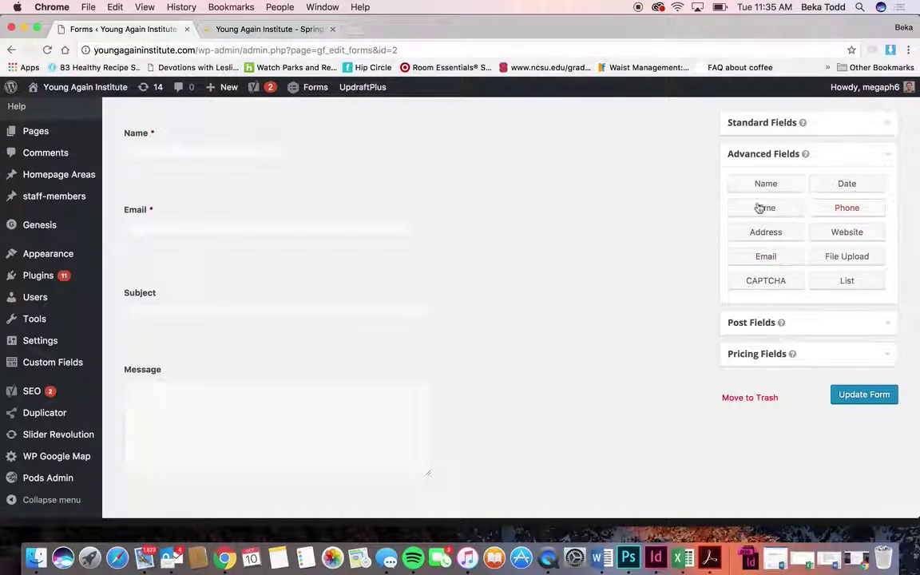
pyautogui.click(826, 125)
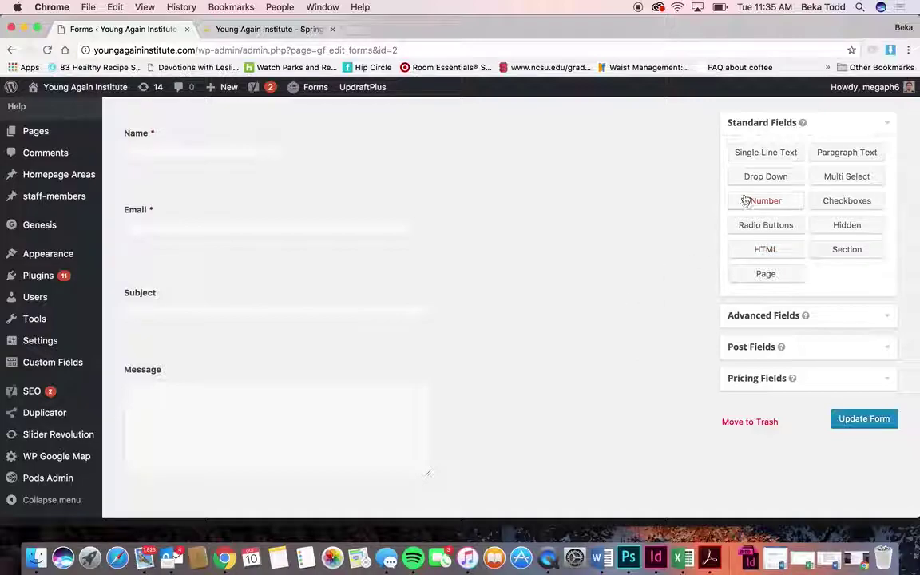
pyautogui.scroll(-3, 595, 328)
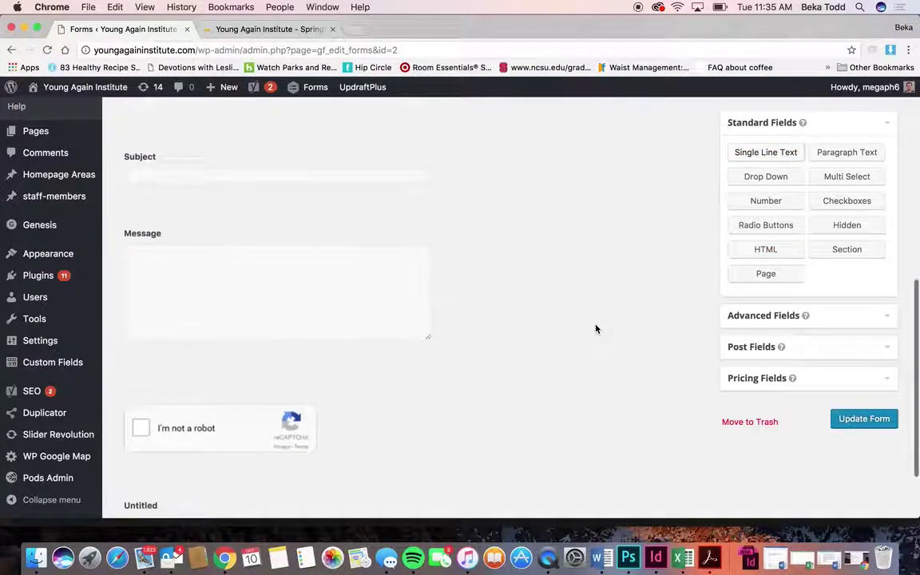
pyautogui.scroll(-2, 412, 384)
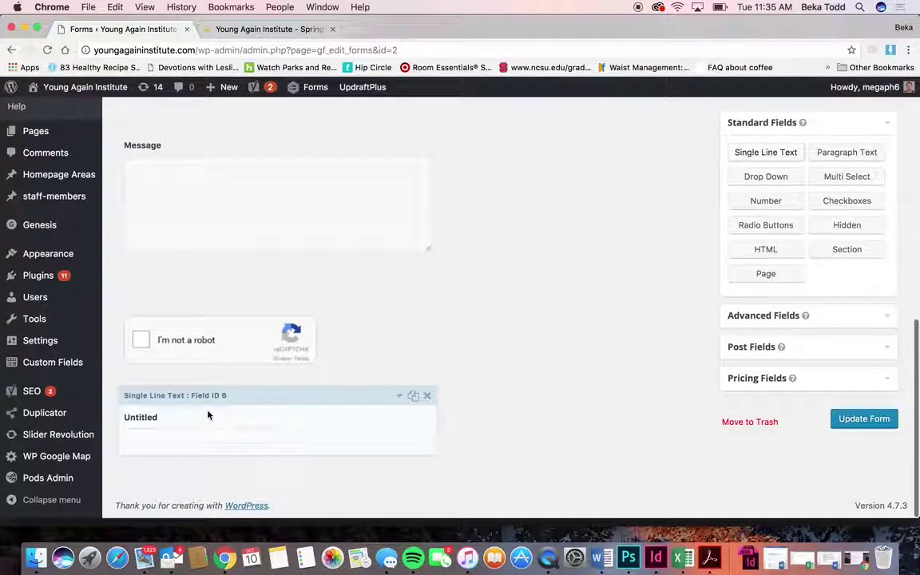
# Step: Expand the untitled Single Line Text field to examine its label, description and rule settings, and collapse it again
pyautogui.click(208, 420)
pyautogui.scroll(-3, 207, 417)
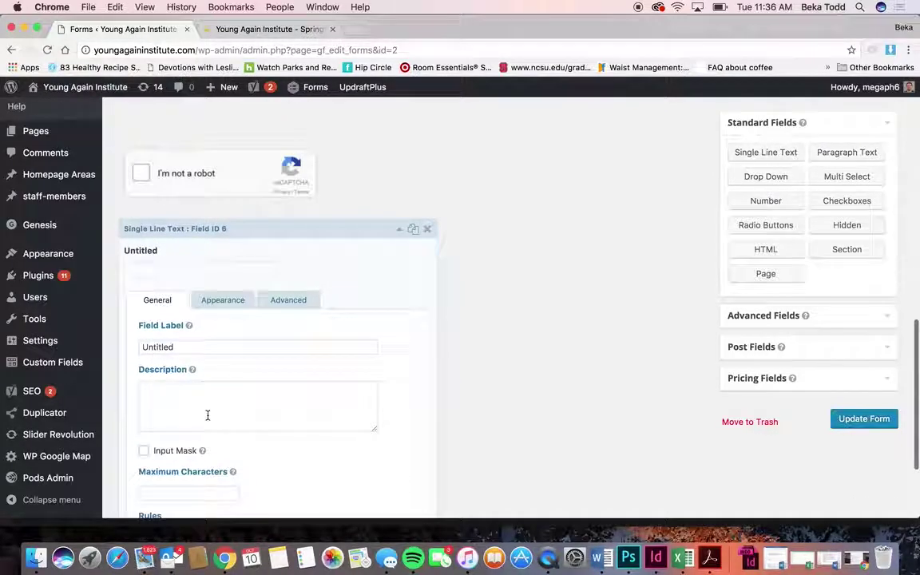
pyautogui.moveTo(94, 351)
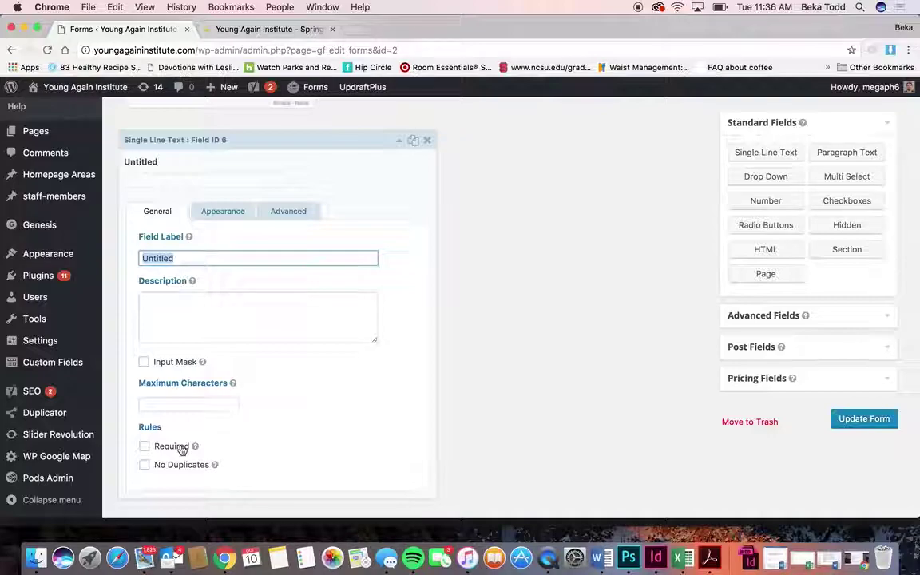
pyautogui.click(395, 142)
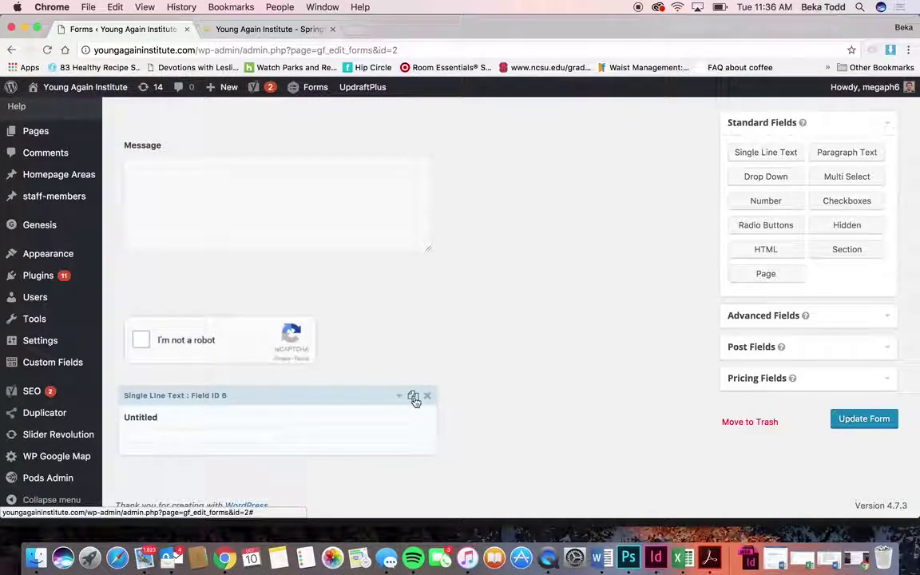
# Step: Duplicate the untitled Single Line Text field in the Contact form
pyautogui.click(413, 398)
pyautogui.moveTo(402, 397); pyautogui.dragTo(379, 429)
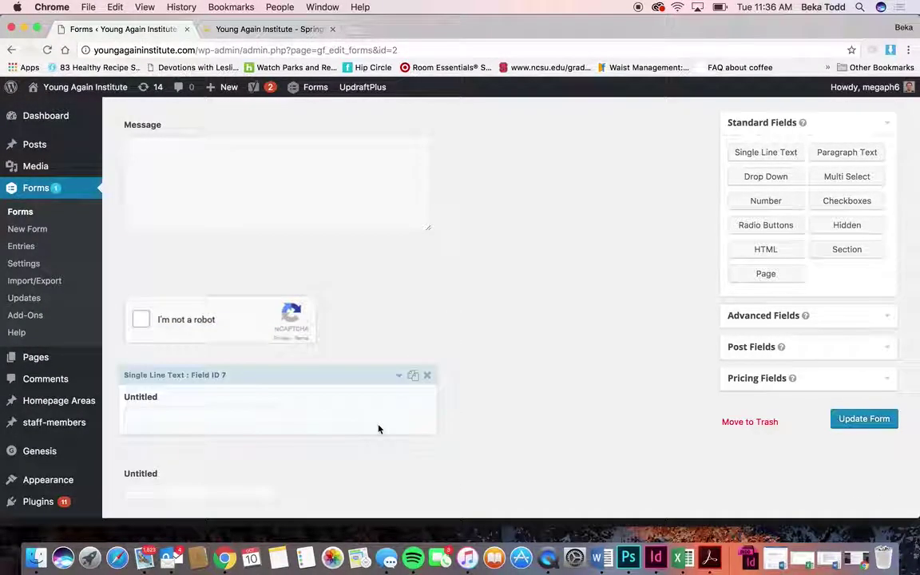
# Step: Delete both untitled Single Line Text fields from the Contact form and save the form
pyautogui.click(428, 375)
pyautogui.click(584, 148)
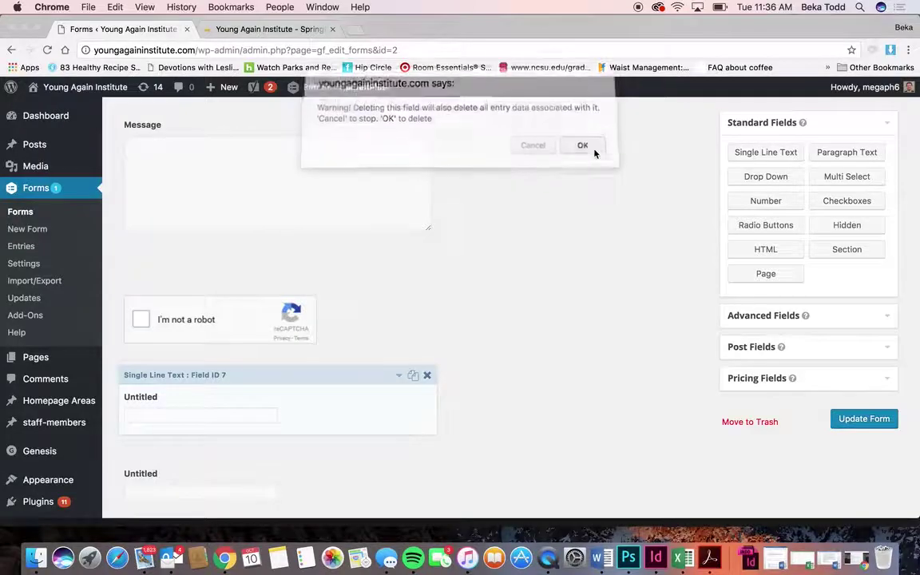
pyautogui.click(428, 376)
pyautogui.click(583, 151)
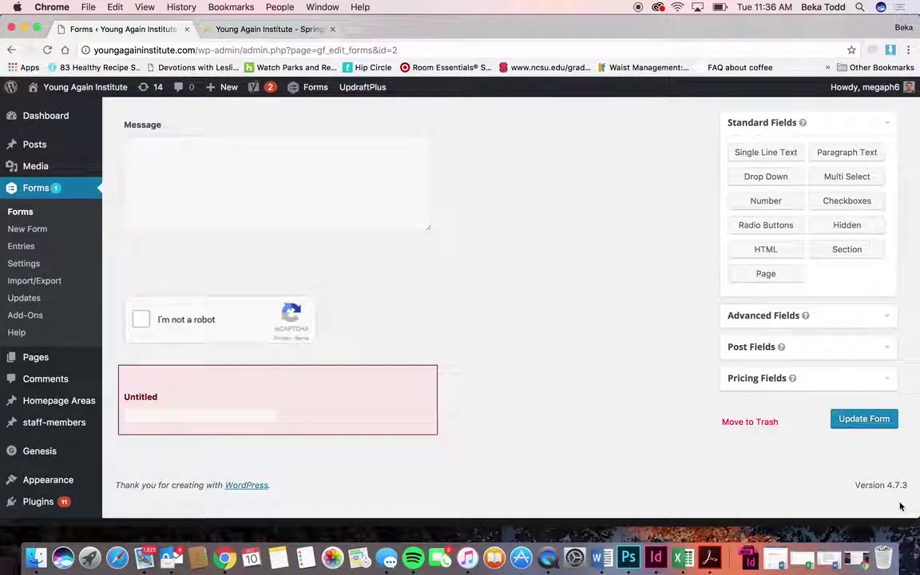
pyautogui.click(869, 425)
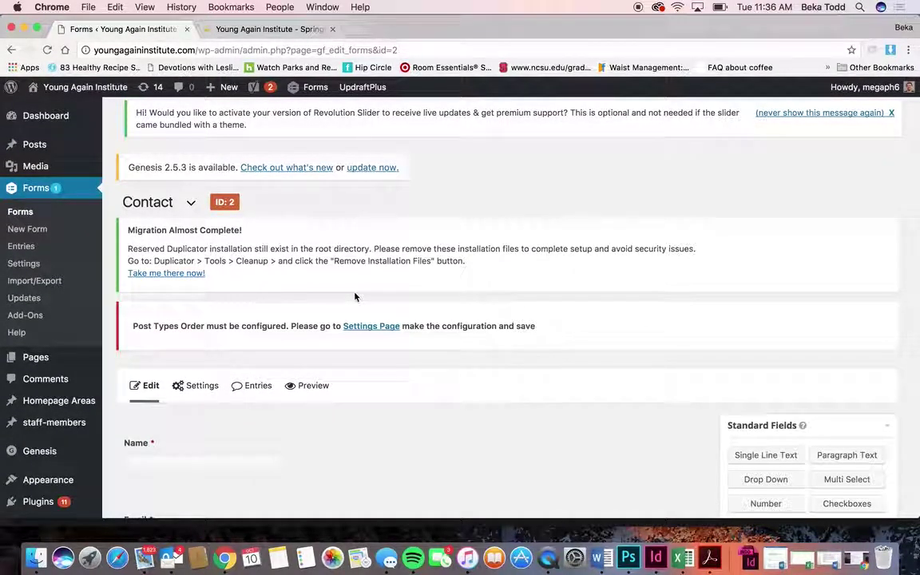
# Step: Open the Get Started form from the forms list and look over its fields from name to CAPTCHA
pyautogui.click(24, 212)
pyautogui.scroll(-3, 251, 311)
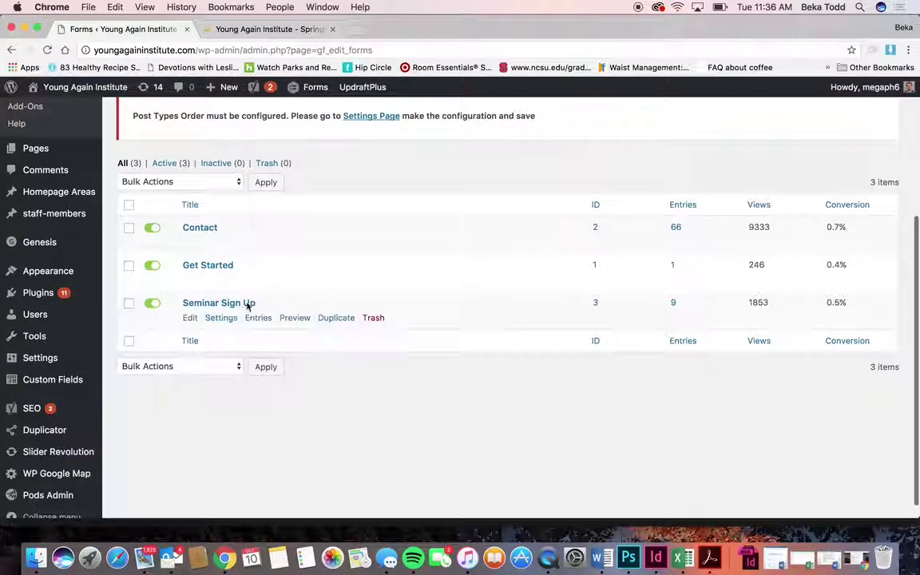
pyautogui.click(216, 268)
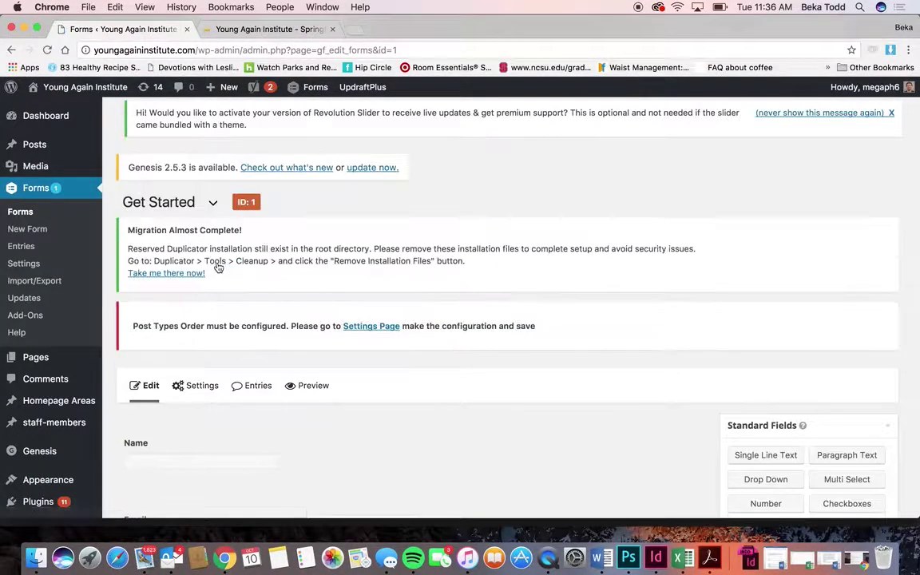
pyautogui.scroll(-5, 217, 268)
pyautogui.scroll(-1, 217, 267)
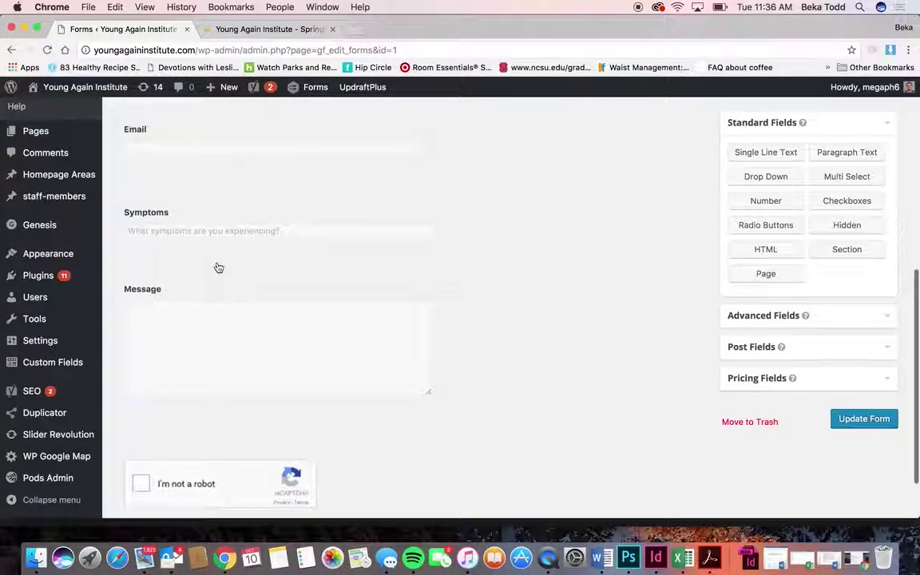
pyautogui.scroll(-2, 217, 267)
pyautogui.moveTo(376, 357)
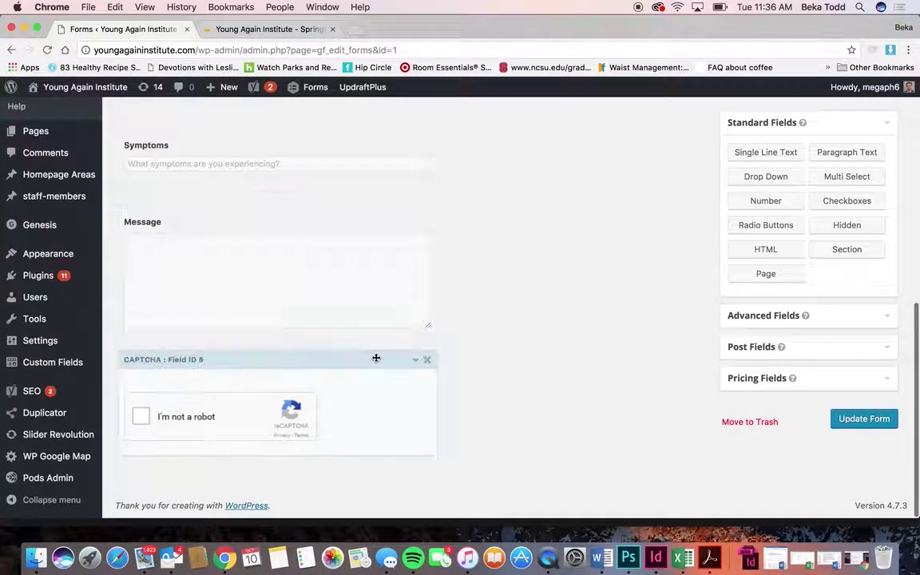
pyautogui.scroll(10, 376, 359)
pyautogui.scroll(-4, 376, 361)
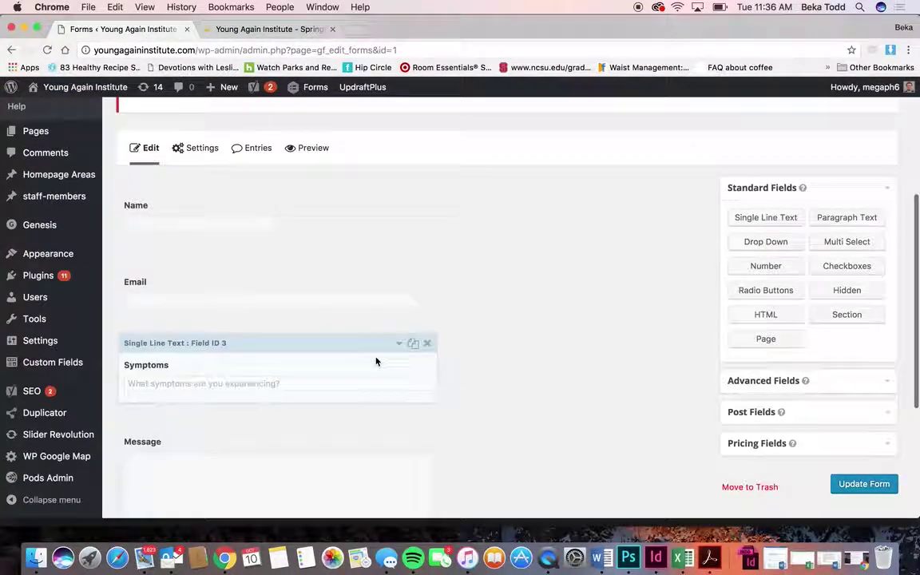
# Step: Expand the Get Started form's Symptoms field and examine its general and appearance settings
pyautogui.click(377, 362)
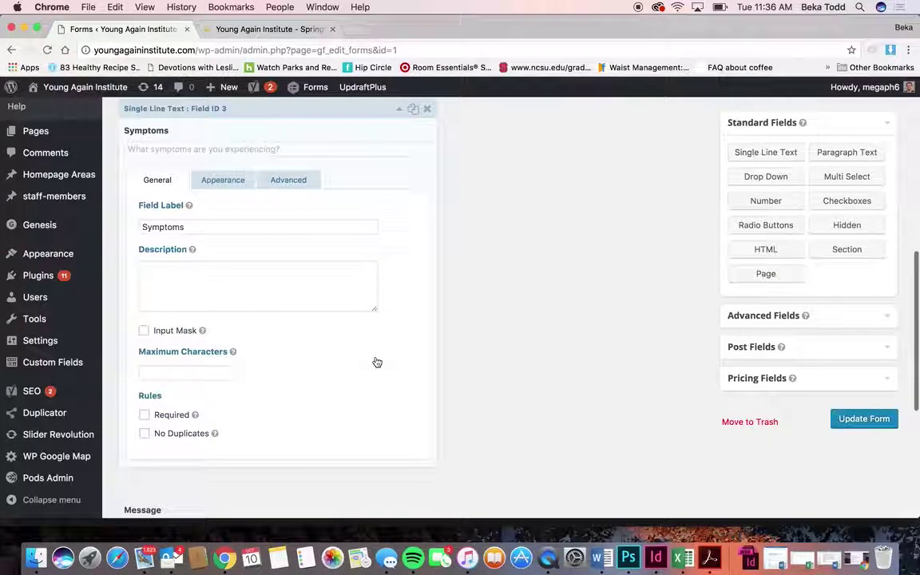
pyautogui.click(231, 179)
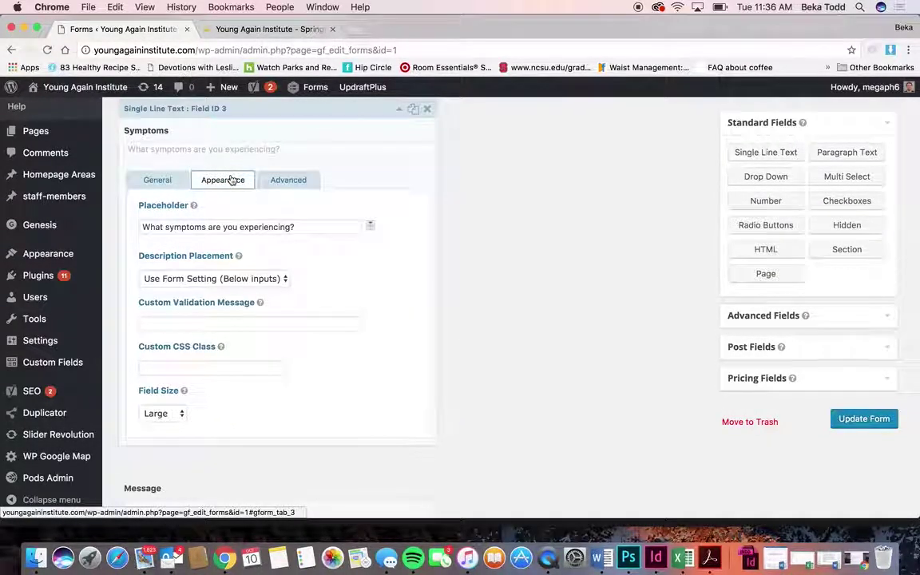
pyautogui.click(177, 182)
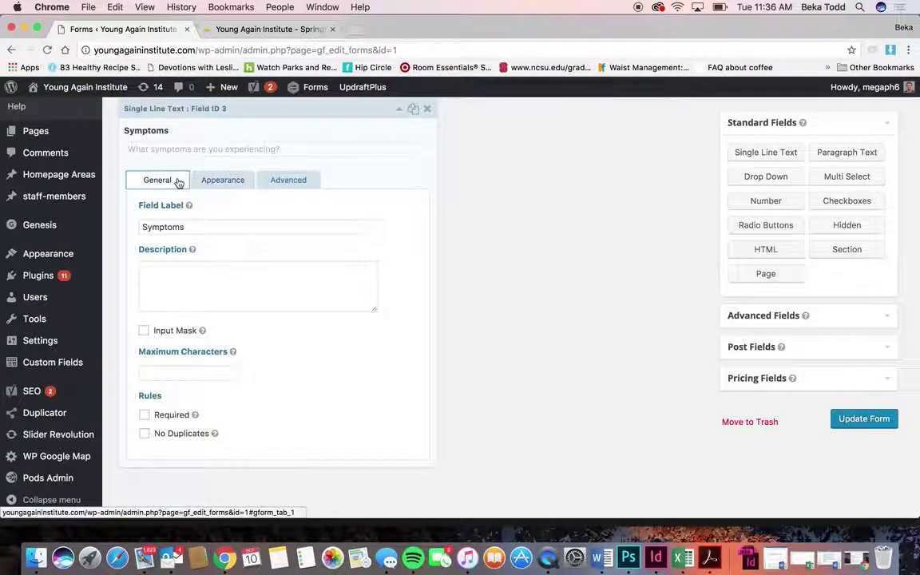
# Step: Collapse the Symptoms field, return to the forms list, and open the Seminar Sign Up form to look over its fields
pyautogui.click(316, 113)
pyautogui.scroll(5, 322, 198)
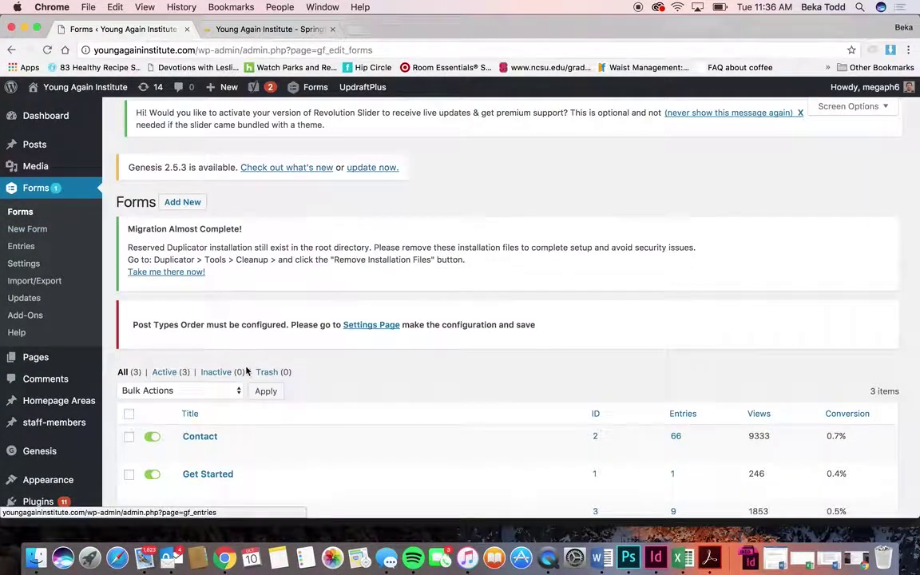
pyautogui.scroll(-3, 191, 376)
pyautogui.click(191, 397)
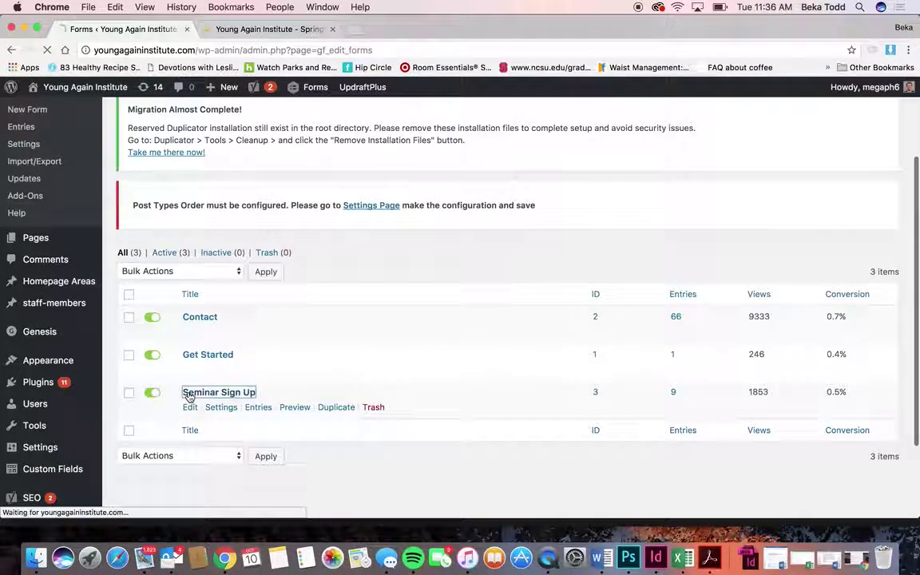
pyautogui.scroll(-5, 340, 313)
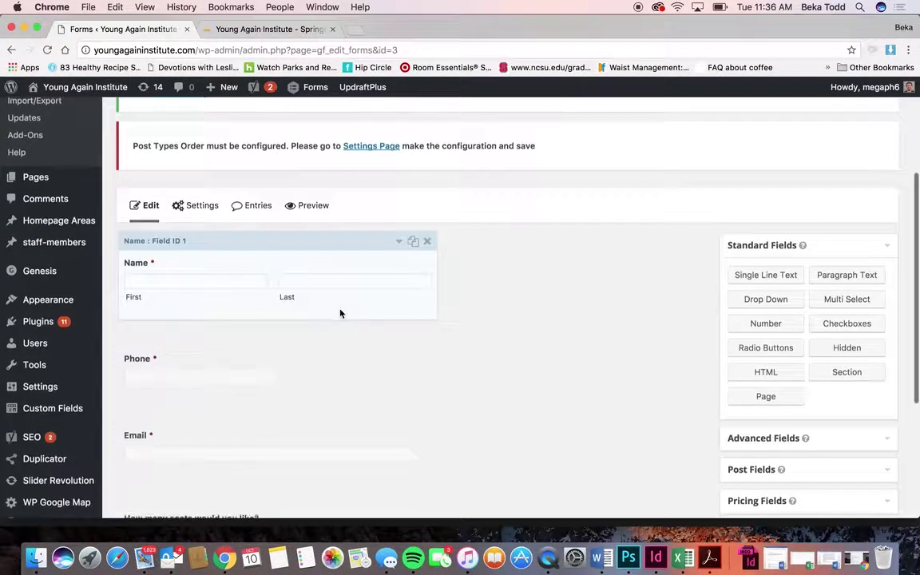
pyautogui.scroll(-2, 339, 313)
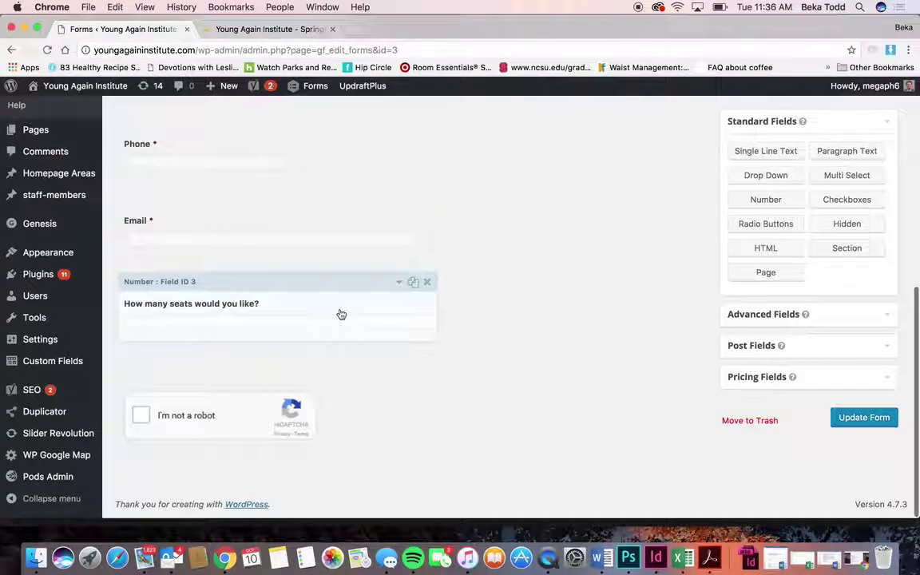
pyautogui.scroll(15, 341, 313)
pyautogui.scroll(-4, 604, 418)
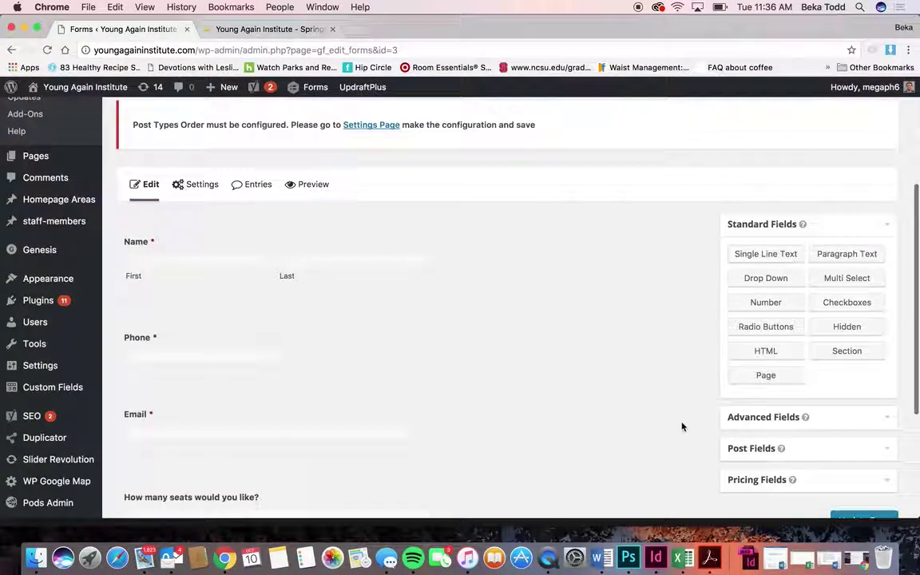
# Step: Expand the Advanced Fields and Post Fields groups to examine which field types can be added to the Seminar Sign Up form
pyautogui.click(836, 424)
pyautogui.scroll(-1, 836, 425)
pyautogui.click(837, 402)
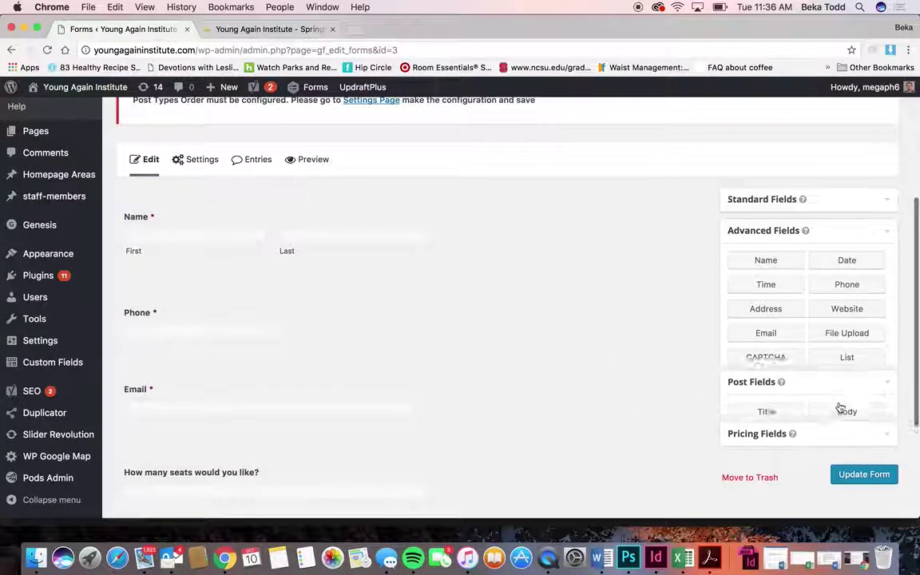
pyautogui.scroll(2, 551, 303)
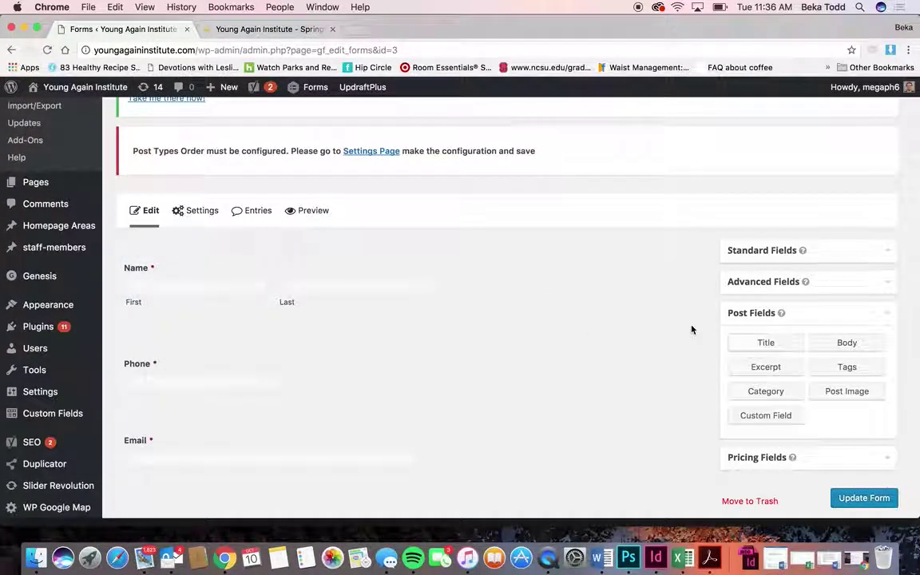
pyautogui.scroll(5, 692, 329)
pyautogui.scroll(1, 138, 215)
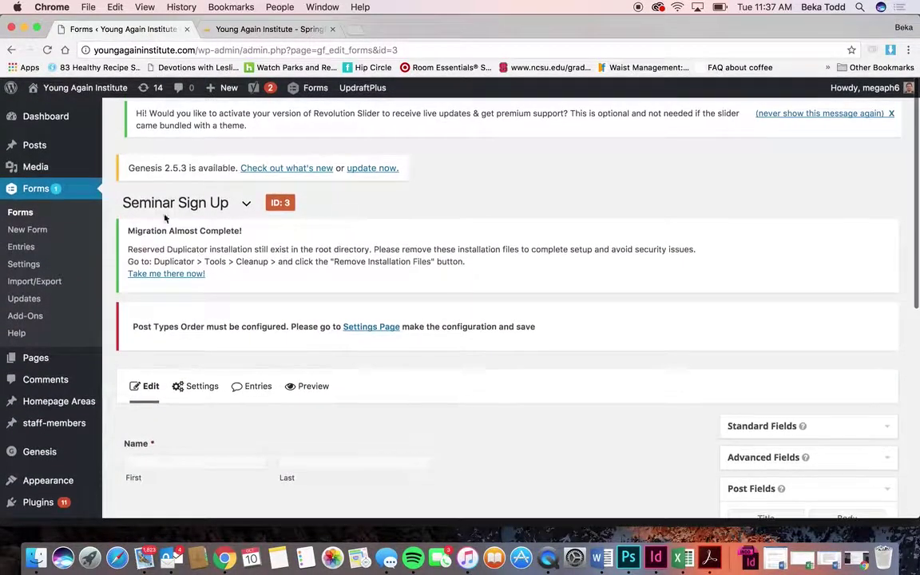
# Step: Return to the forms list and open the Contact form's notification settings
pyautogui.click(25, 216)
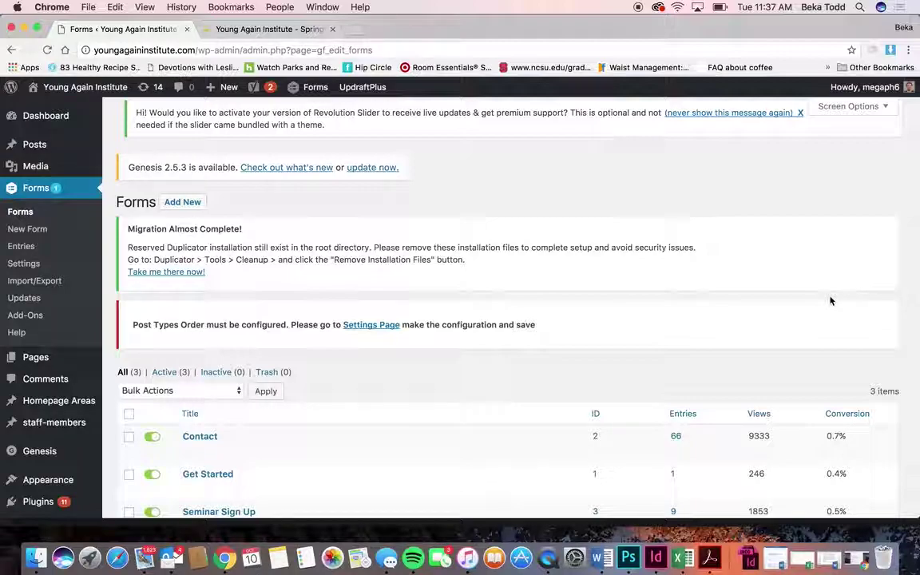
pyautogui.scroll(-5, 371, 397)
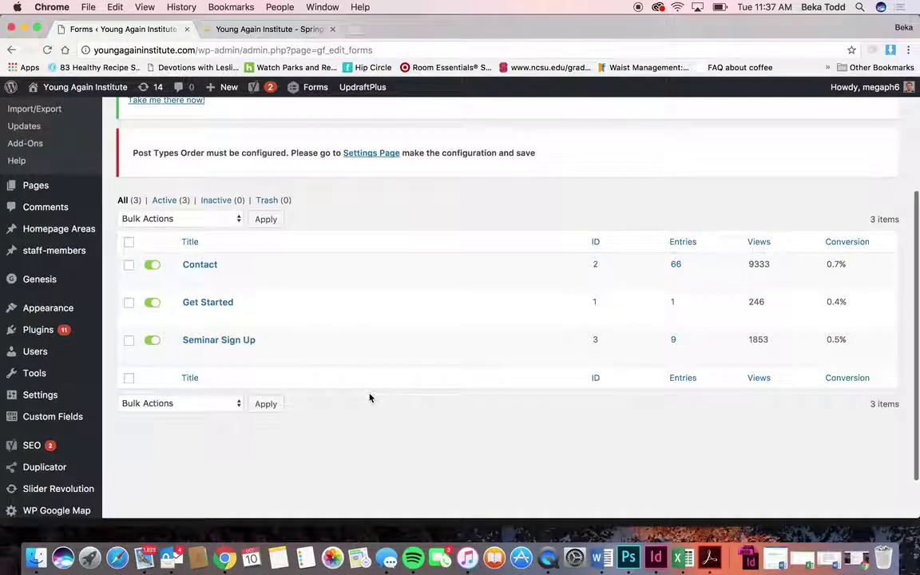
pyautogui.moveTo(229, 283)
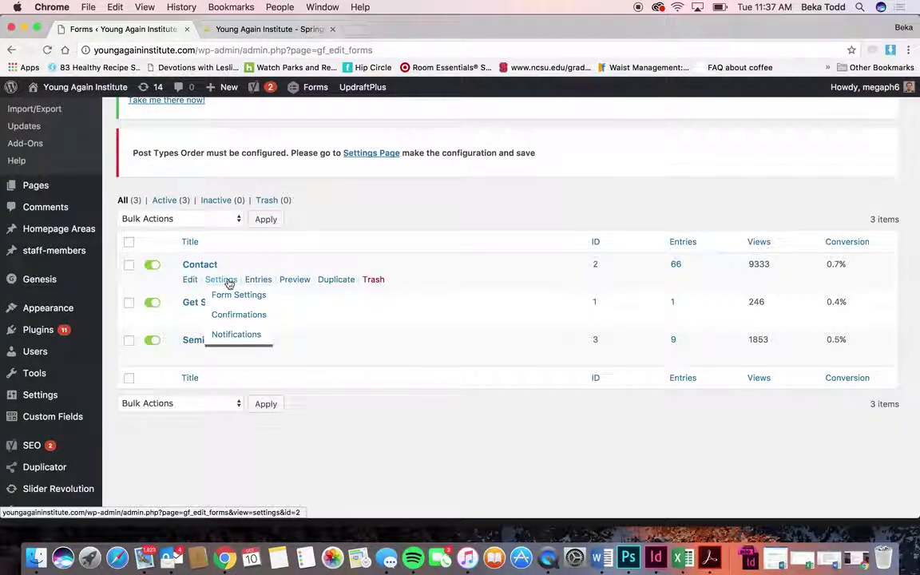
pyautogui.click(238, 336)
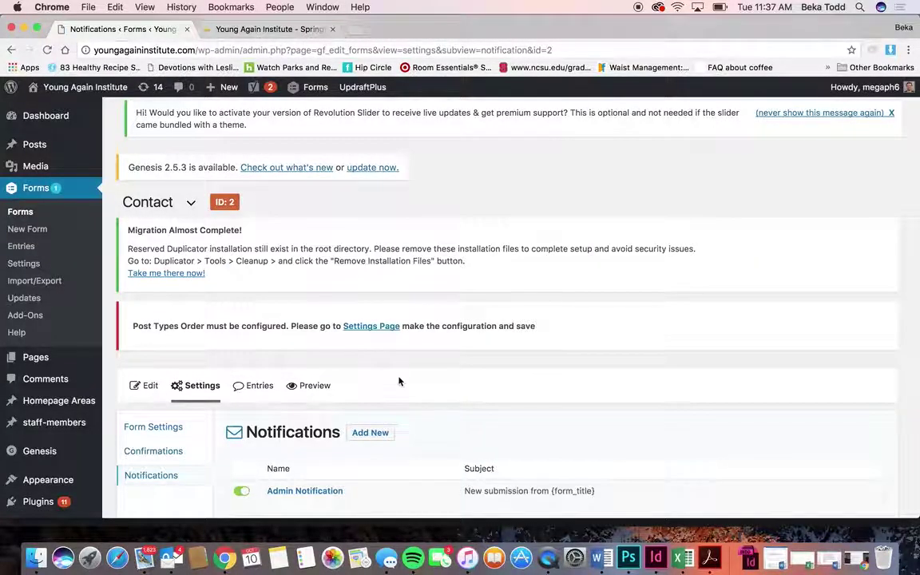
pyautogui.scroll(-3, 399, 382)
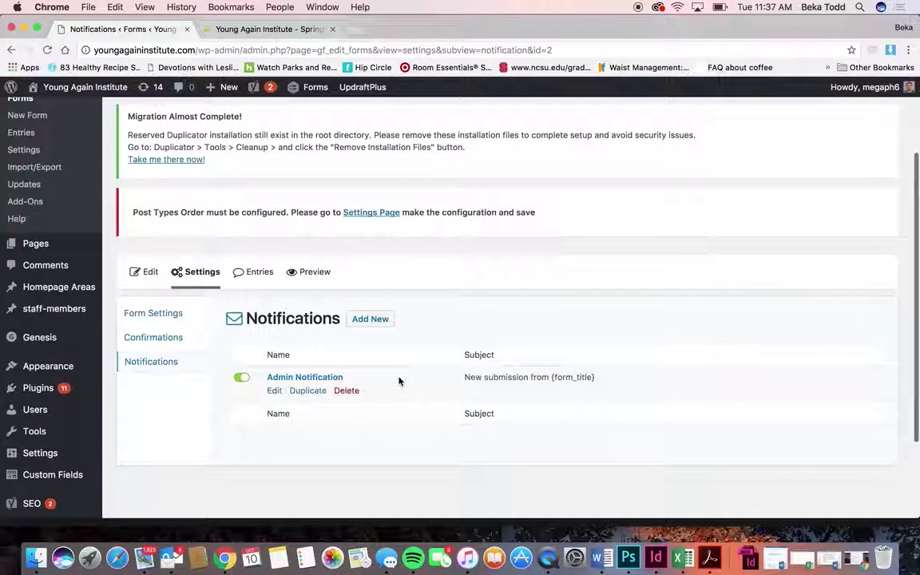
# Step: Open the Contact form's Admin Notification, check its recipient and sender settings, and go back to the notifications list
pyautogui.click(316, 380)
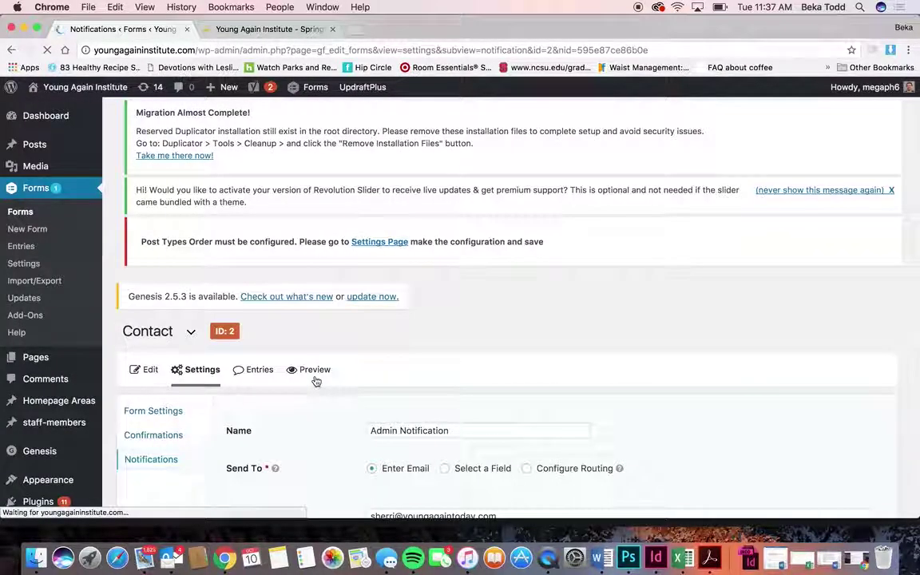
pyautogui.scroll(-1, 426, 429)
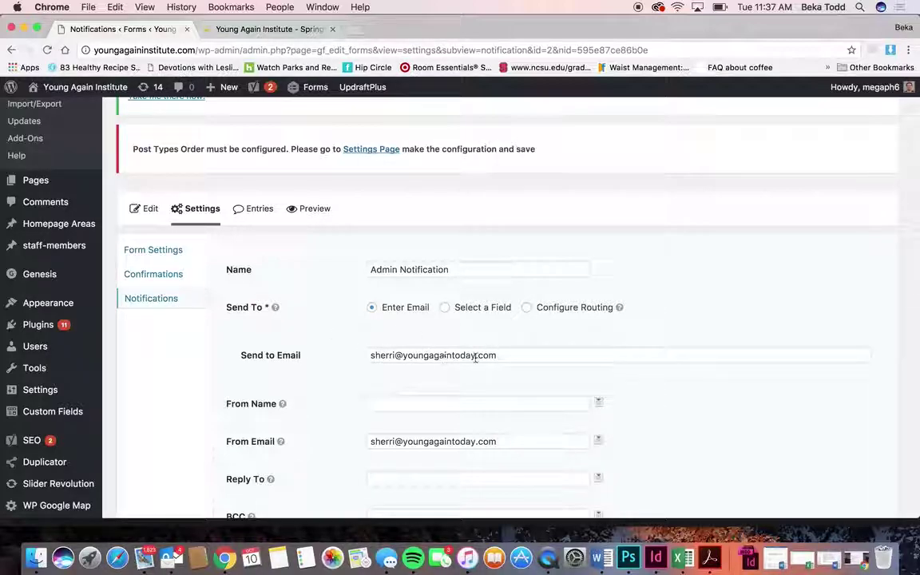
pyautogui.scroll(-5, 506, 351)
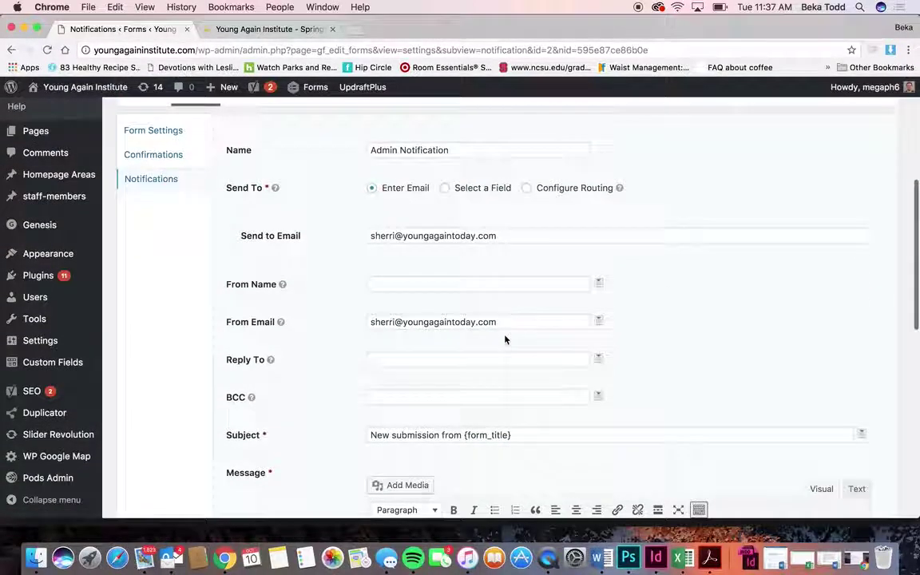
pyautogui.scroll(-2, 505, 336)
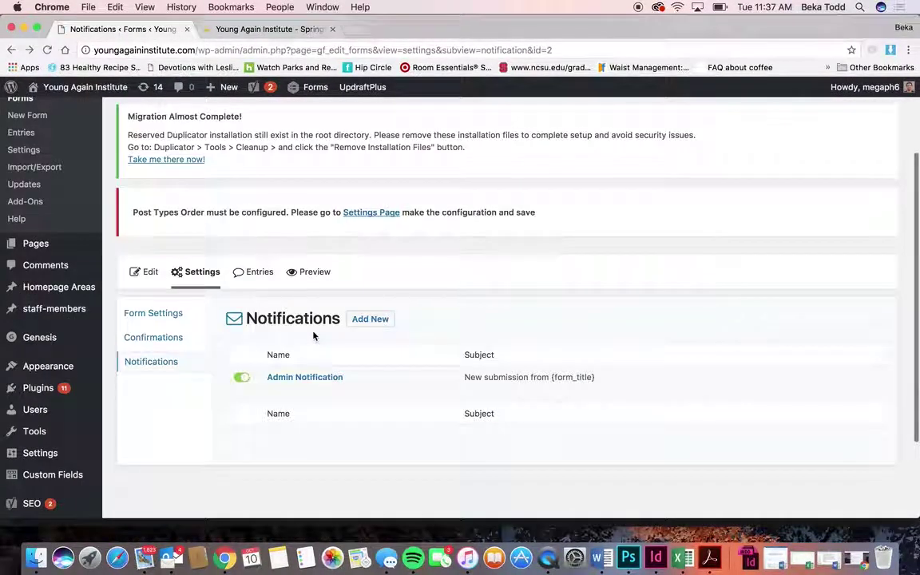
# Step: Reopen the Admin Notification, review its settings from the recipient through the message to conditional logic, and return to the notifications list
pyautogui.moveTo(339, 390)
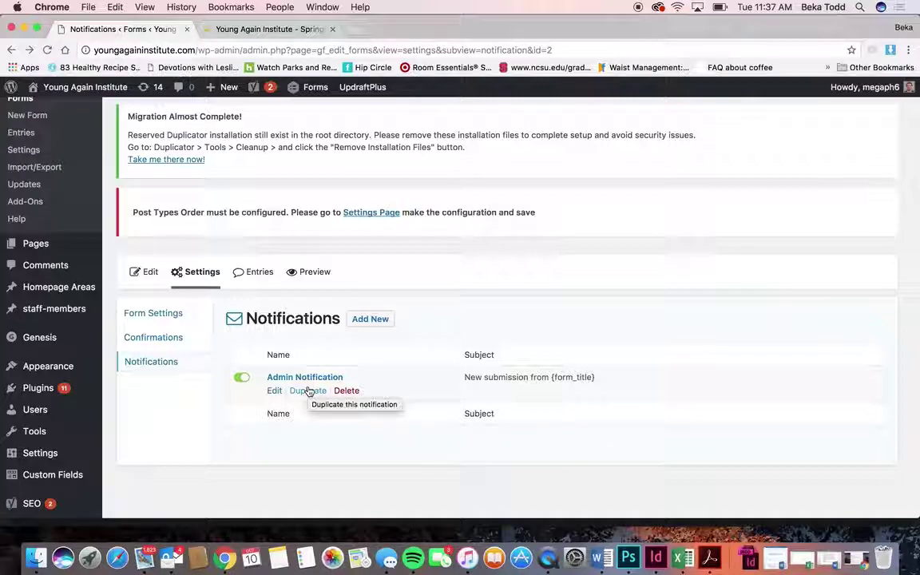
pyautogui.click(328, 377)
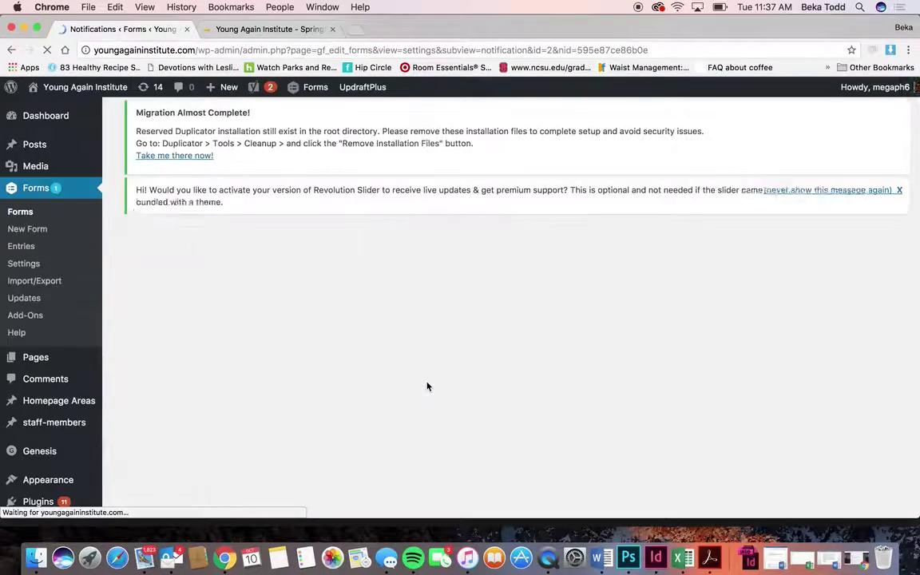
pyautogui.scroll(-3, 499, 353)
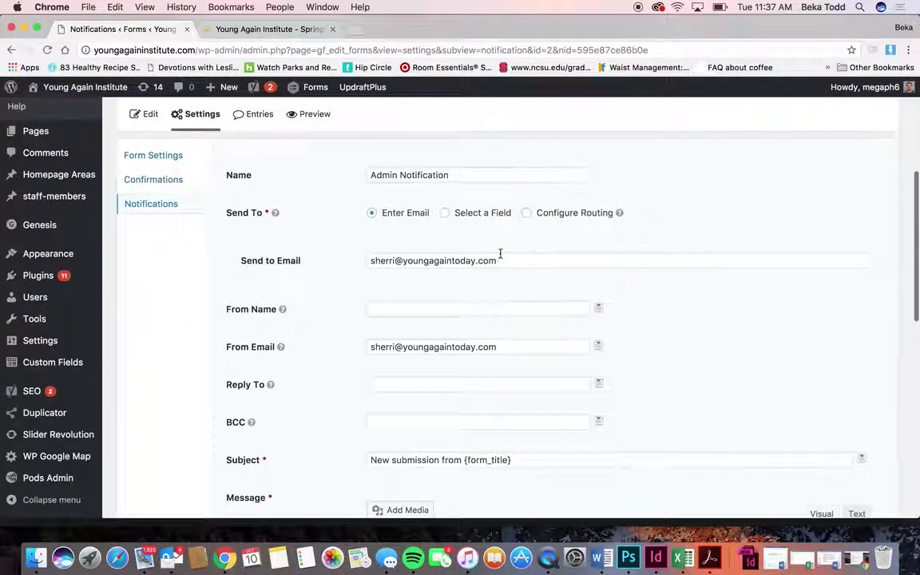
pyautogui.scroll(-1, 485, 325)
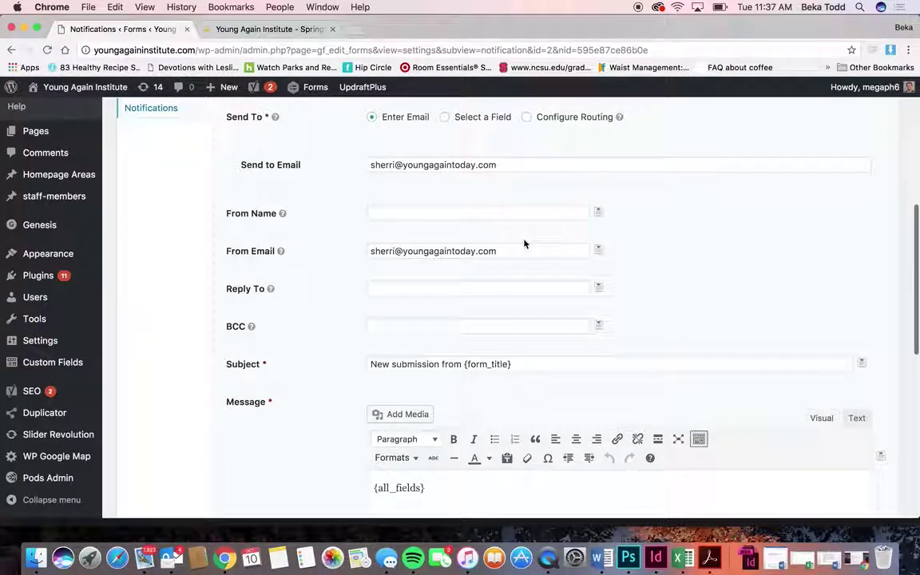
pyautogui.scroll(-10, 520, 283)
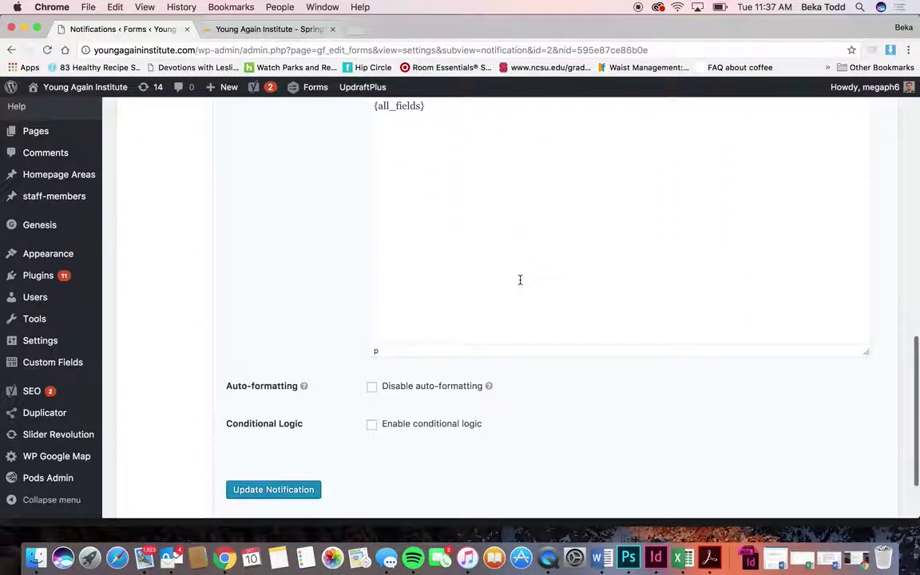
pyautogui.scroll(6, 520, 284)
pyautogui.scroll(8, 520, 284)
pyautogui.press('super+bracketleft')
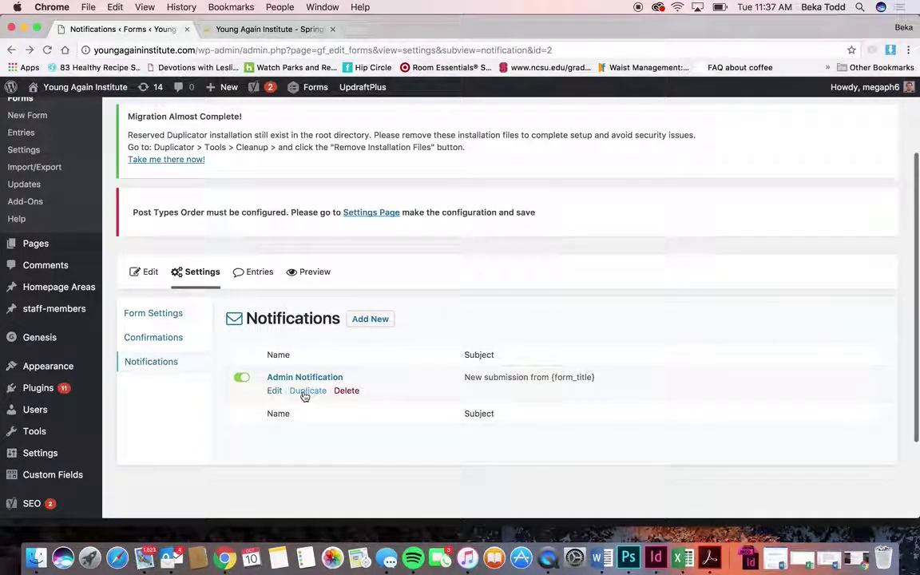
# Step: Duplicate the Contact form's Admin Notification and open the copy to view its settings
pyautogui.click(304, 393)
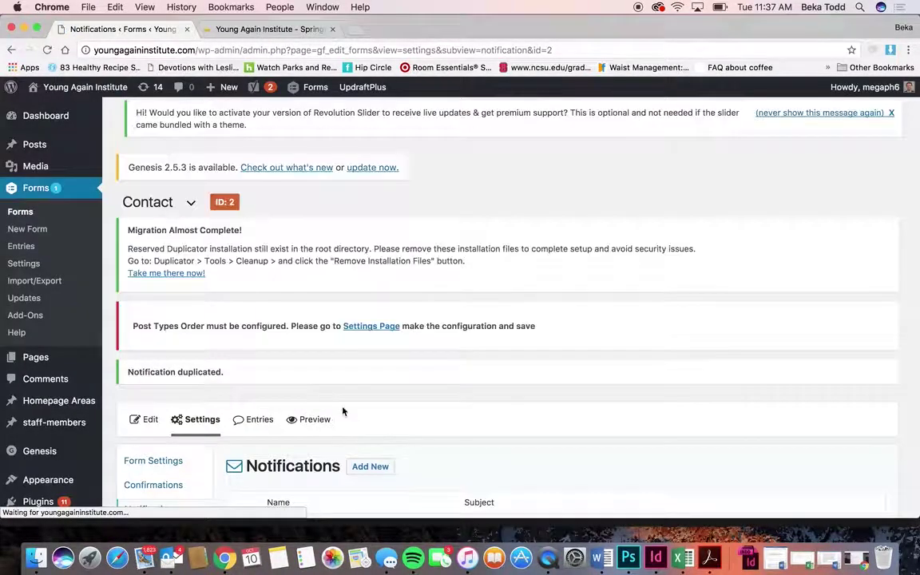
pyautogui.scroll(-5, 351, 423)
pyautogui.click(366, 384)
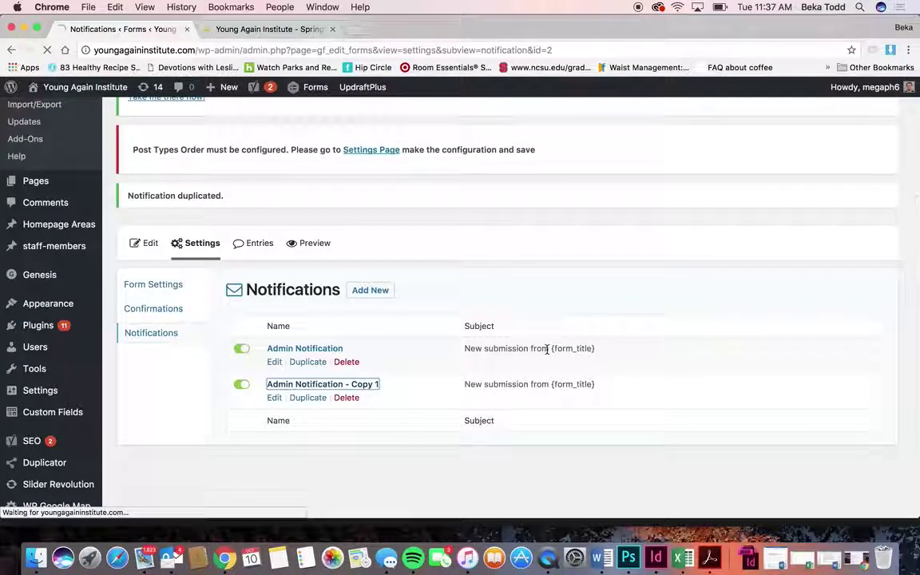
pyautogui.scroll(-3, 425, 400)
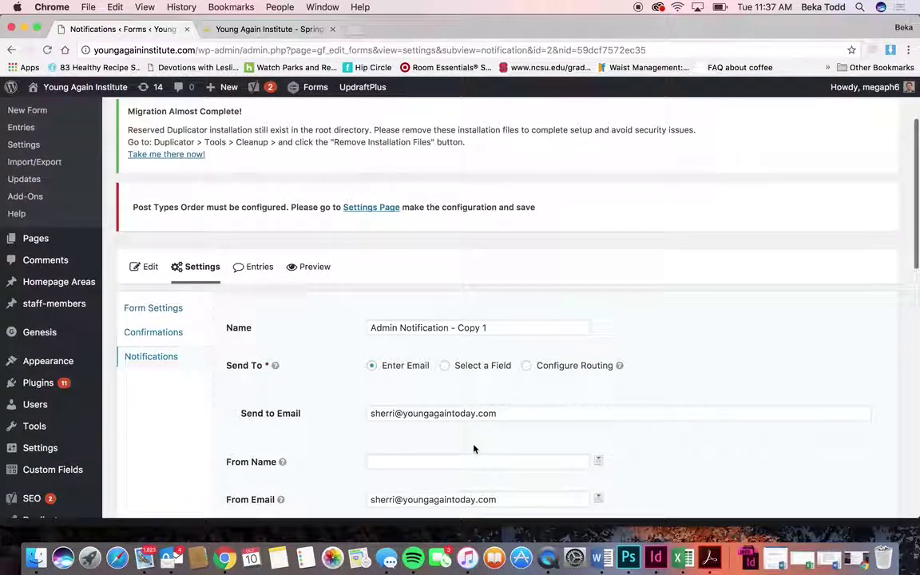
pyautogui.press('super+bracketleft')
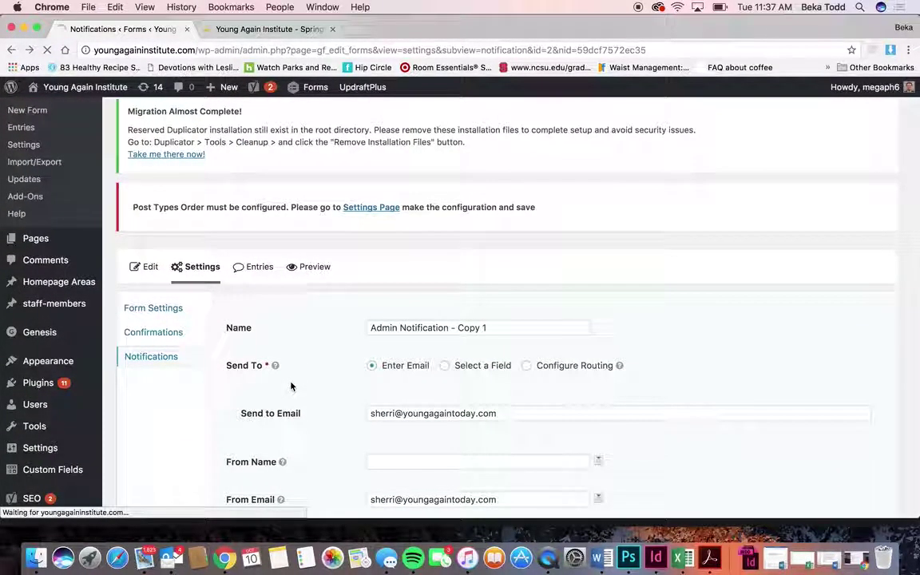
# Step: Delete the duplicated Admin Notification - Copy 1 from the Contact form
pyautogui.click(346, 364)
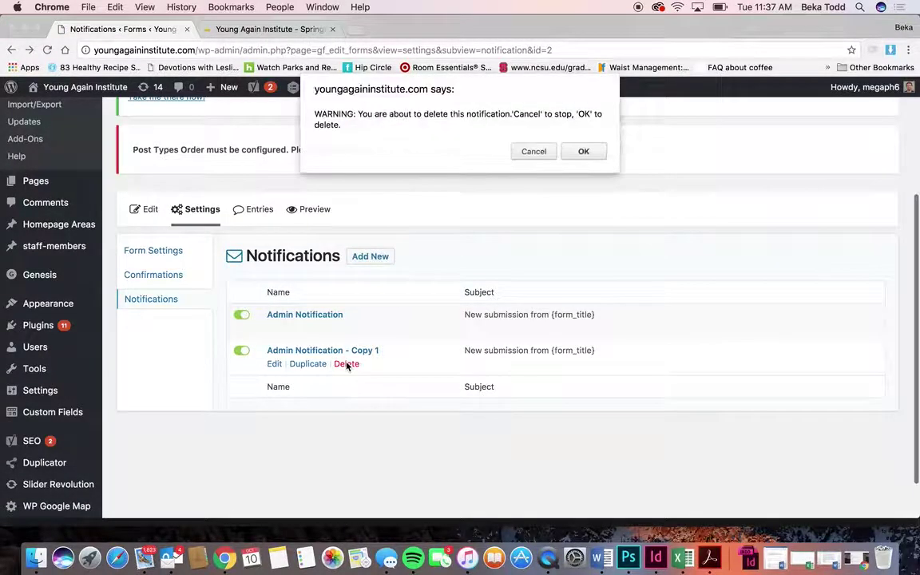
pyautogui.click(583, 152)
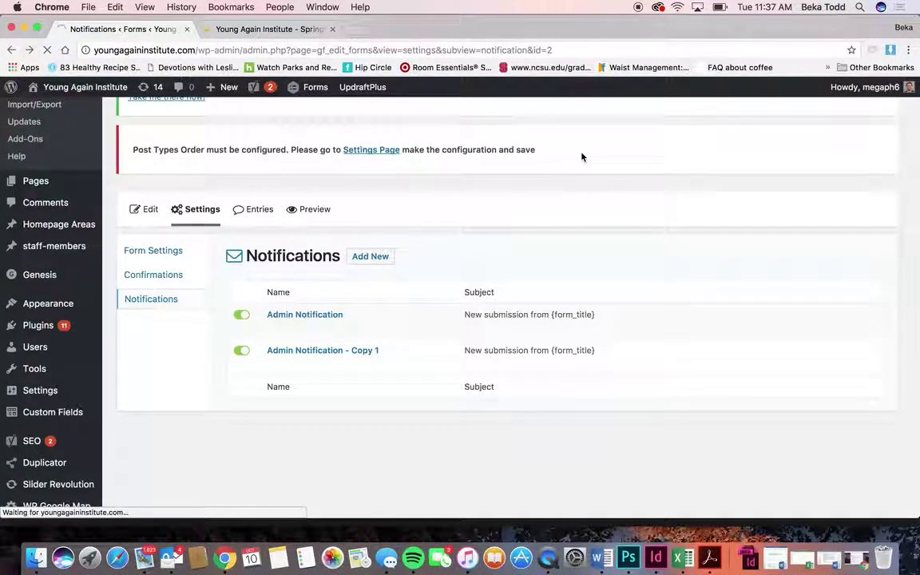
pyautogui.scroll(-5, 275, 459)
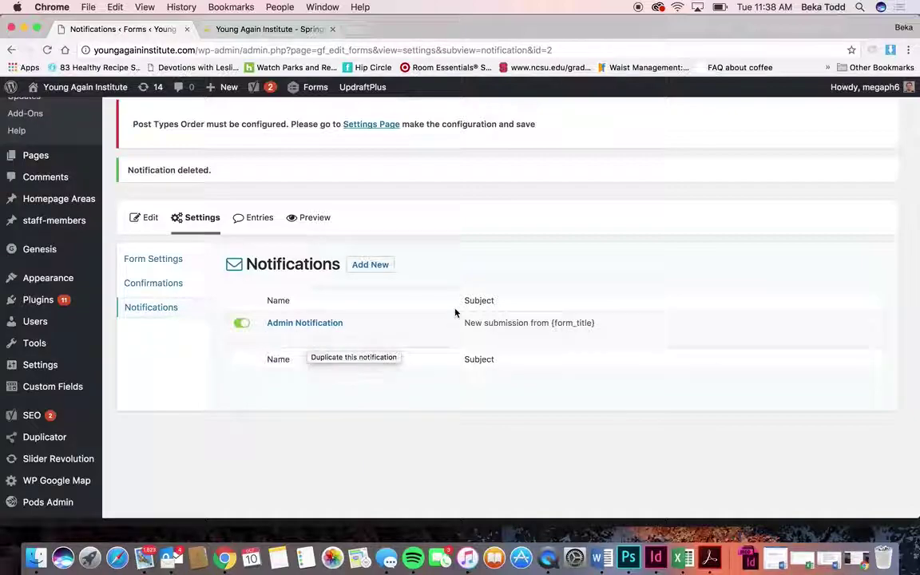
# Step: Open the admin's Pages list, and view the About Us page on the public site
pyautogui.scroll(5, 455, 312)
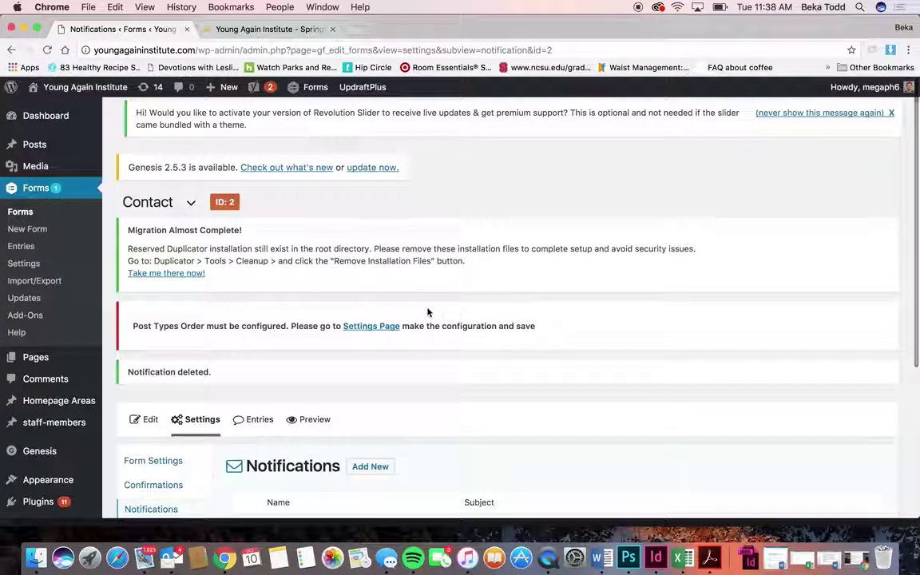
pyautogui.moveTo(46, 360)
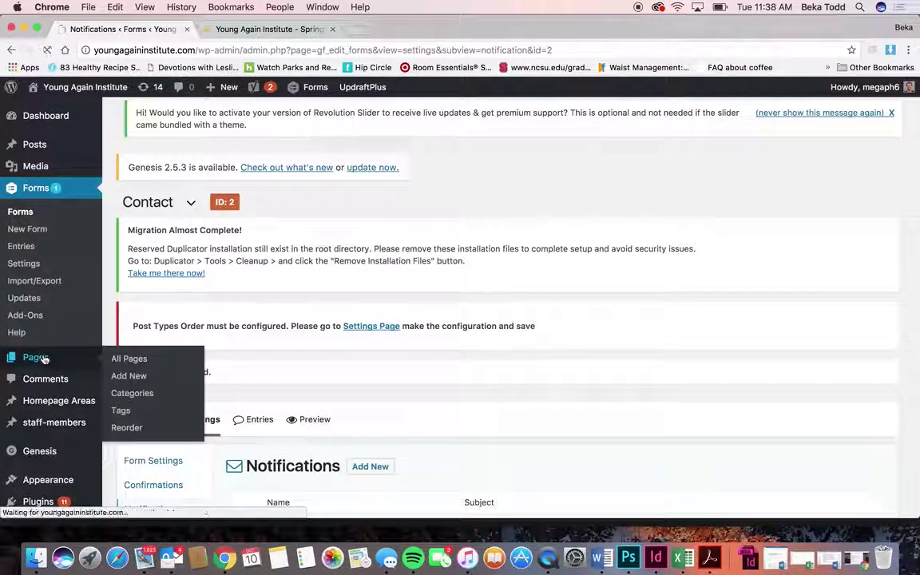
pyautogui.click(264, 28)
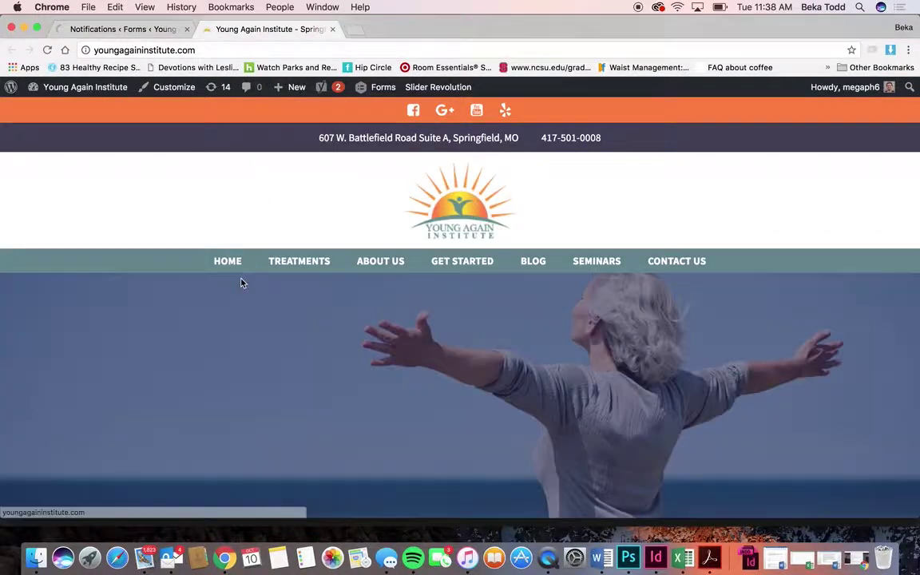
pyautogui.moveTo(308, 275)
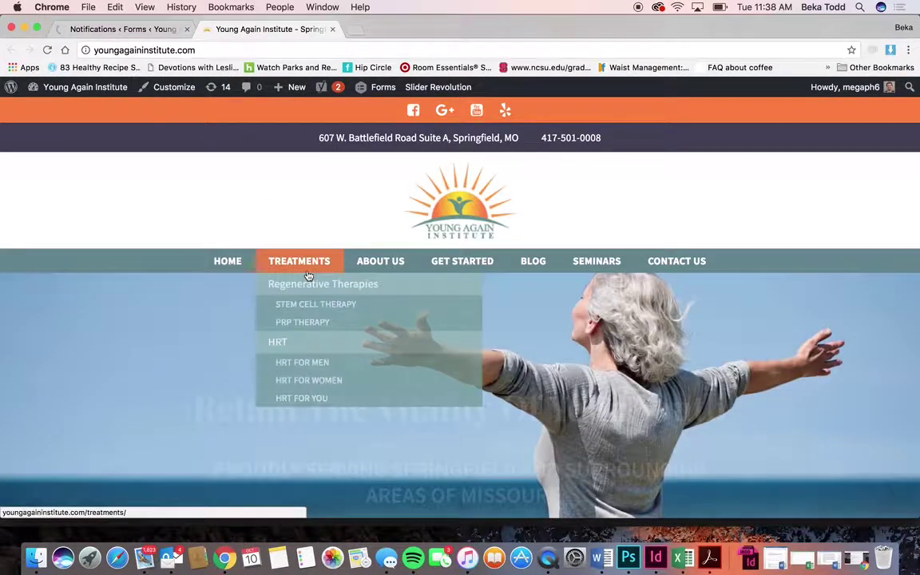
pyautogui.click(382, 261)
pyautogui.scroll(-10, 386, 249)
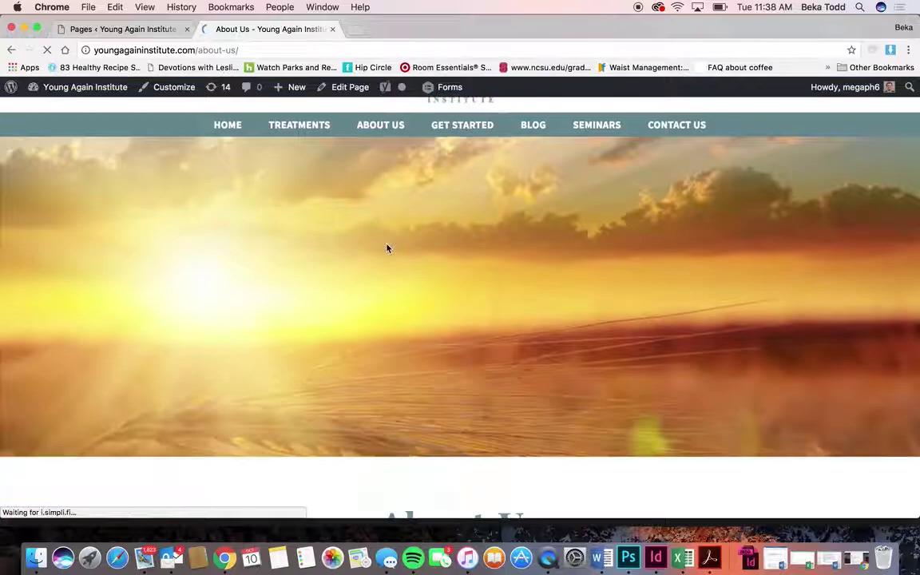
# Step: Look over the About Us page on the public site, open the Get Started page and view its form
pyautogui.scroll(-3, 387, 248)
pyautogui.scroll(15, 386, 249)
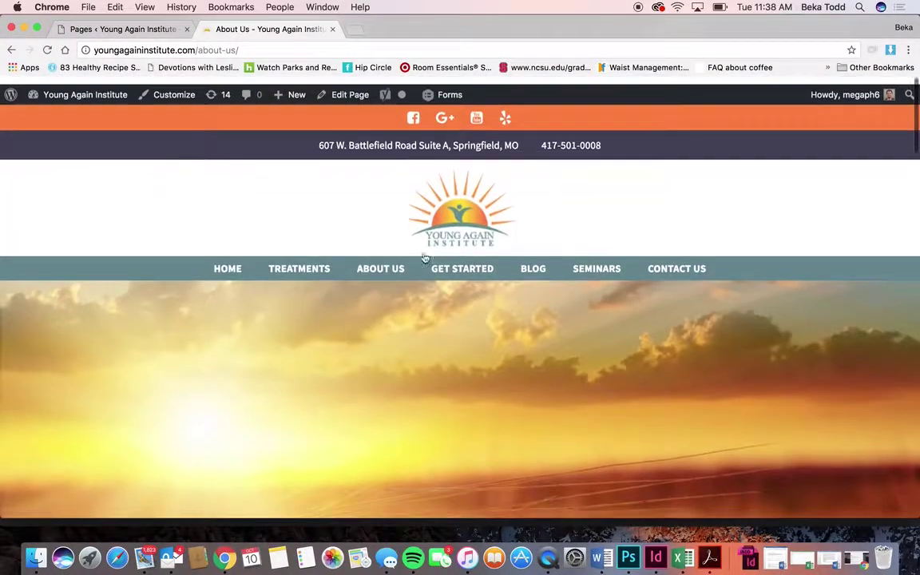
pyautogui.click(457, 269)
pyautogui.scroll(-12, 457, 269)
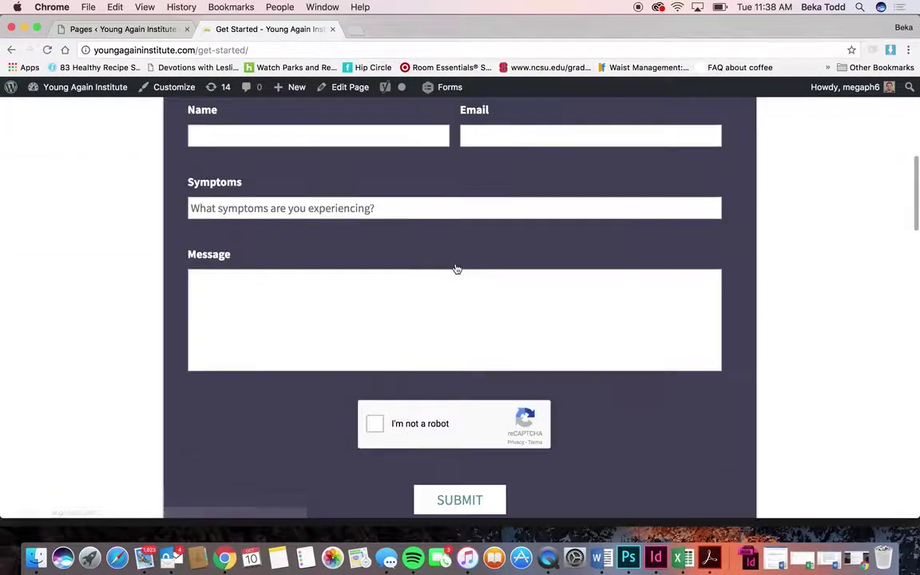
pyautogui.scroll(15, 456, 268)
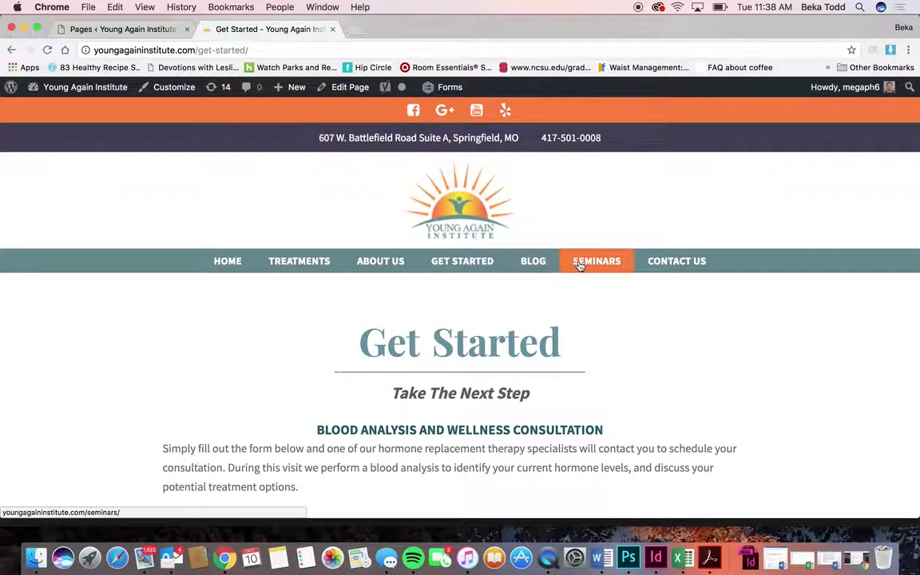
# Step: Return to the admin's Pages list, look through the pages and open Get Started for editing
pyautogui.click(158, 29)
pyautogui.scroll(-4, 372, 300)
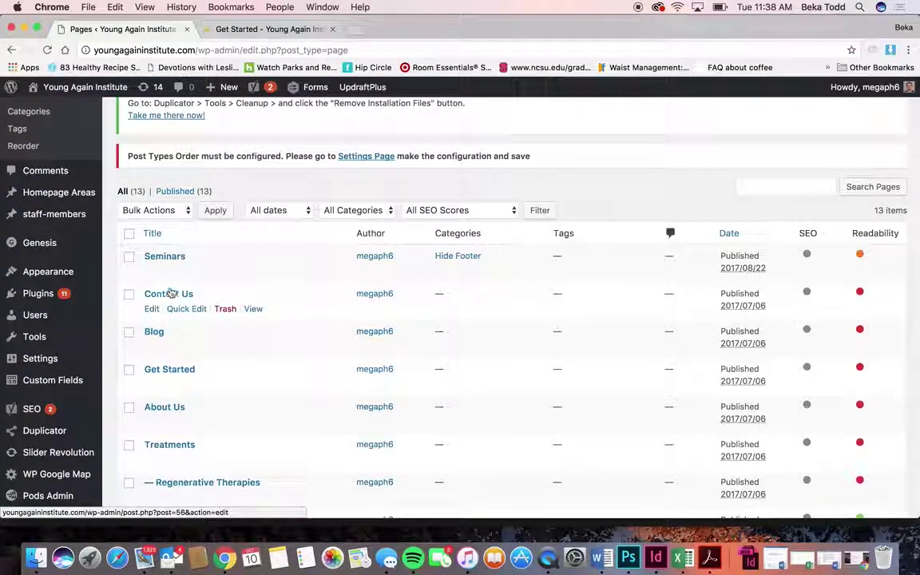
pyautogui.scroll(-3, 178, 367)
pyautogui.scroll(-5, 178, 368)
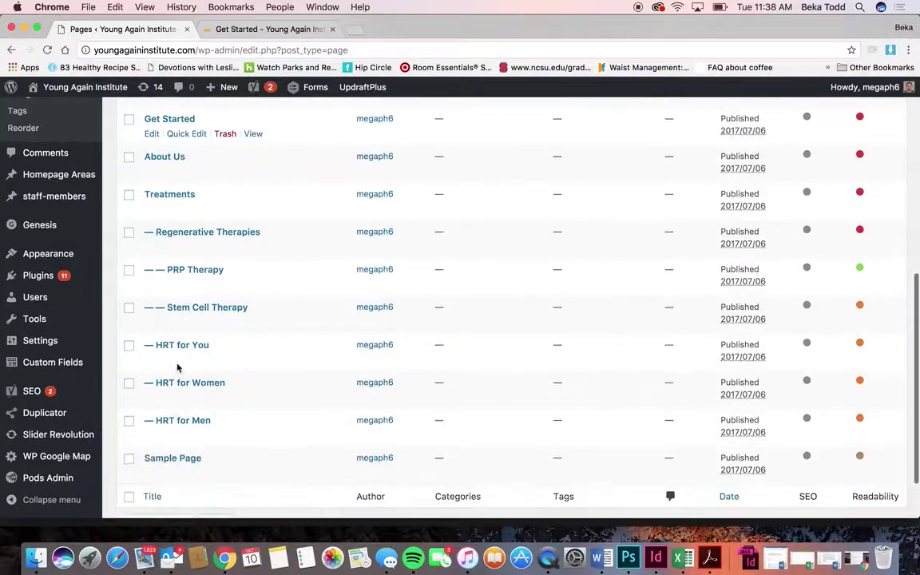
pyautogui.scroll(9, 177, 367)
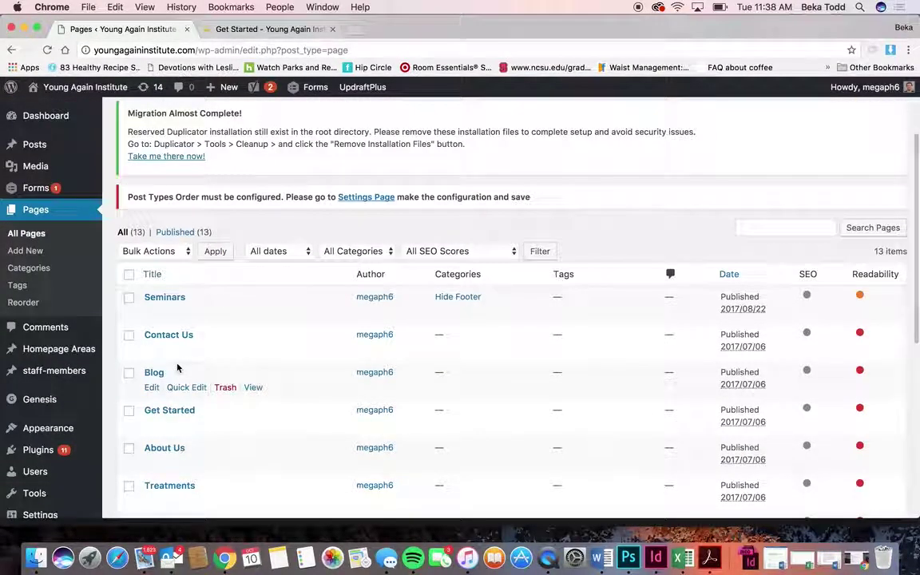
pyautogui.scroll(-2, 178, 367)
pyautogui.click(177, 357)
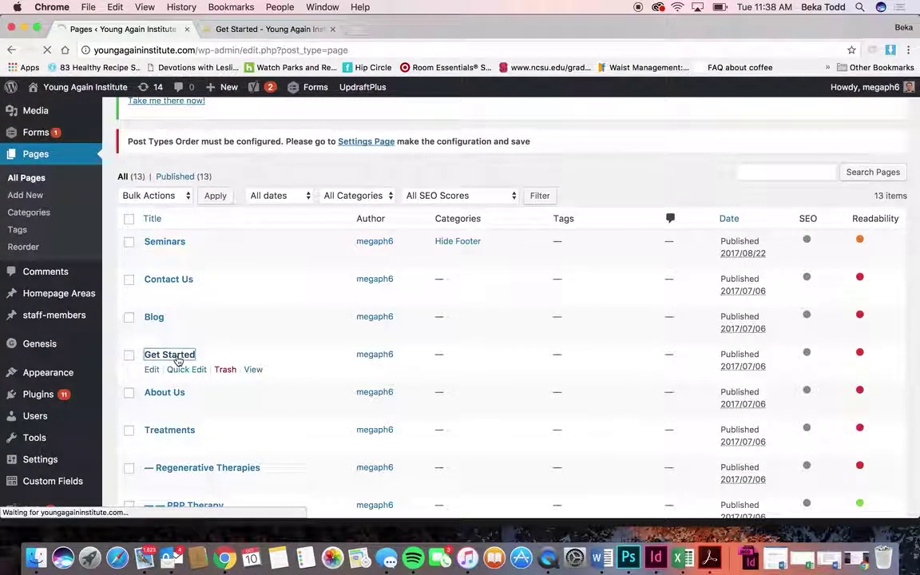
pyautogui.scroll(-3, 178, 361)
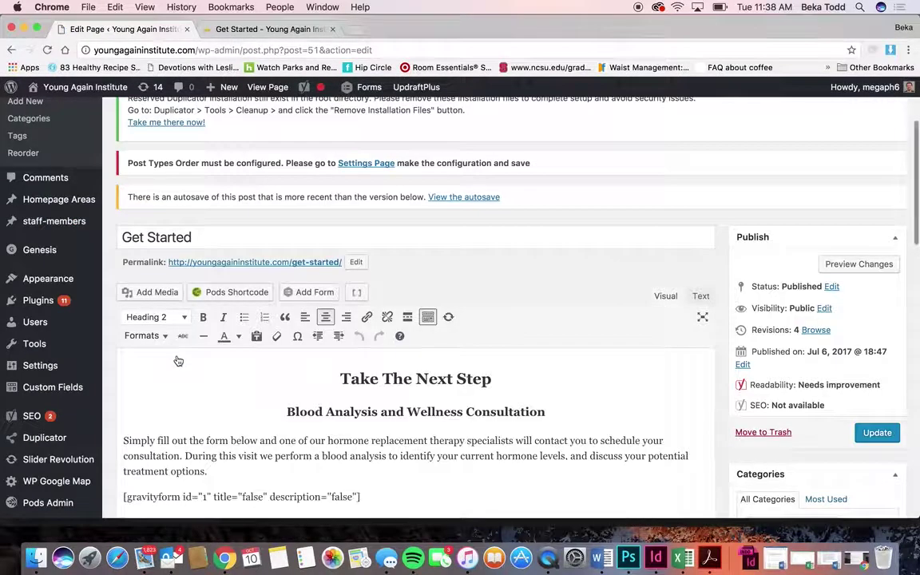
# Step: Compare the Get Started editor content with its public page, and highlight the gravityform shortcode below the text
pyautogui.click(257, 30)
pyautogui.click(140, 28)
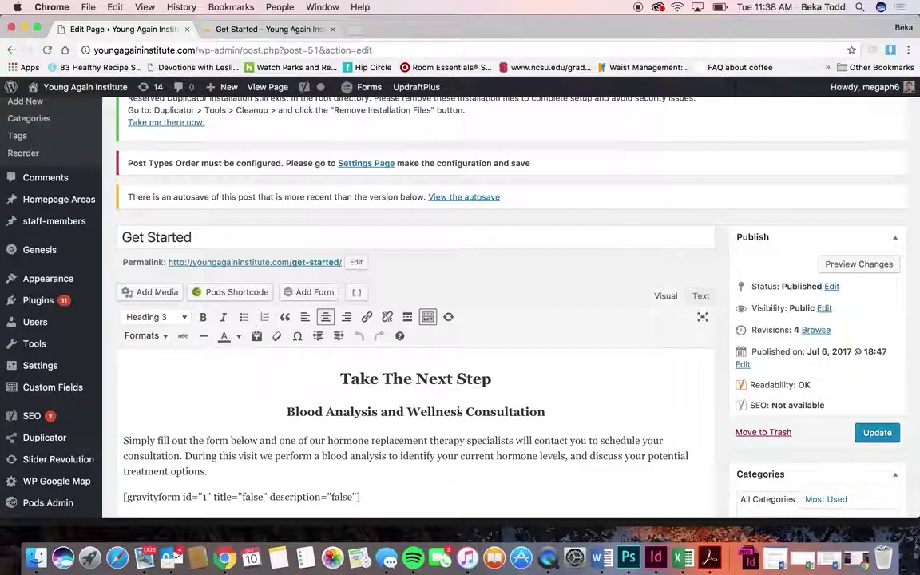
pyautogui.scroll(-3, 389, 454)
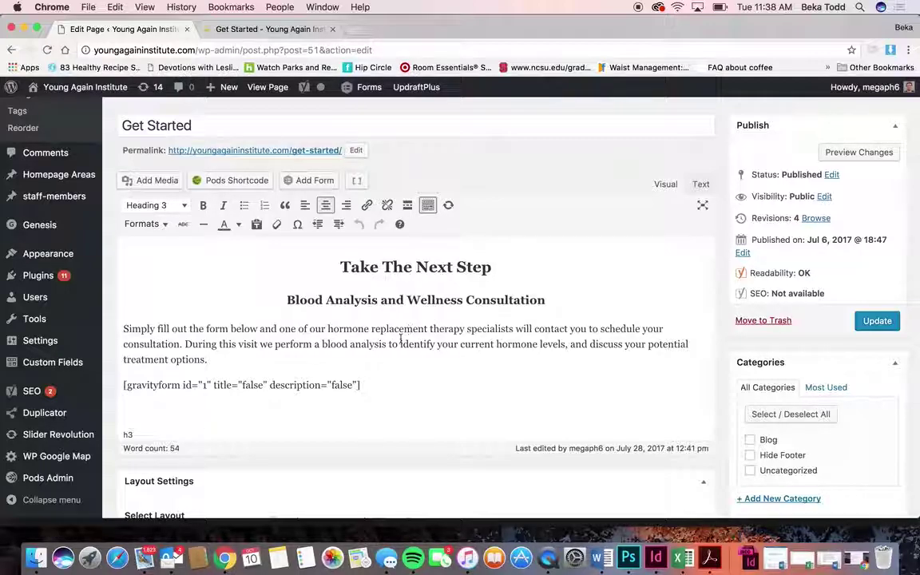
pyautogui.tripleClick(203, 380)
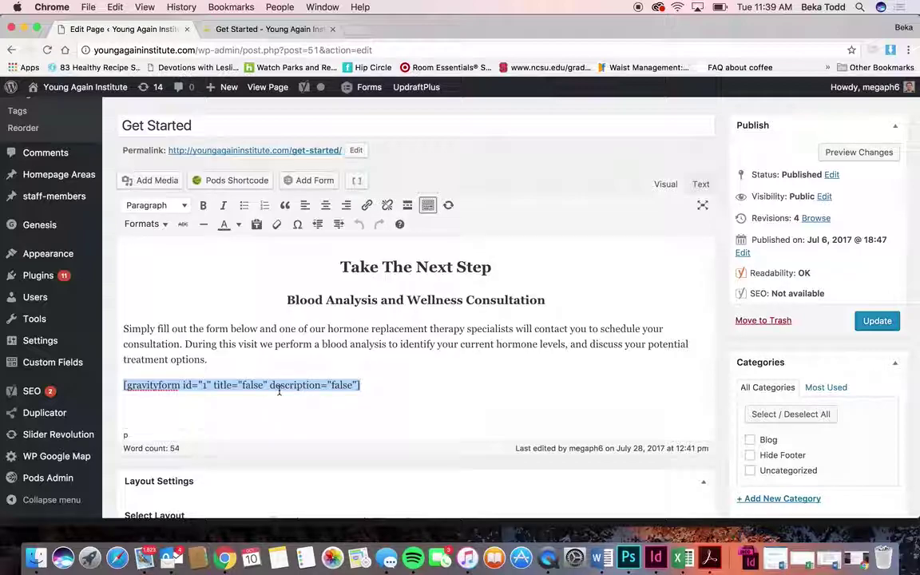
# Step: Insert the Contact form below the existing gravityform shortcode, with the form title and description turned off
pyautogui.click(386, 381)
pyautogui.press('Return')
pyautogui.press('Return')
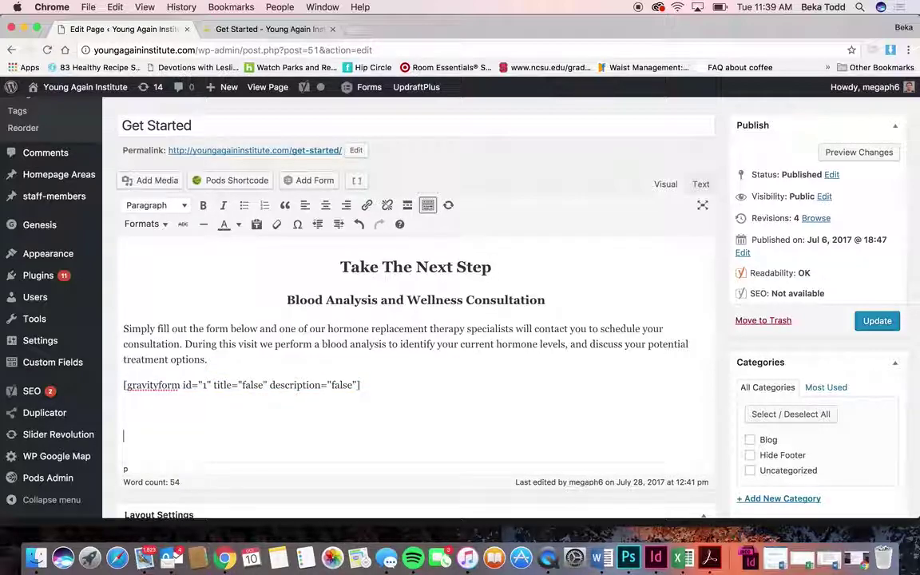
pyautogui.click(316, 181)
pyautogui.click(294, 207)
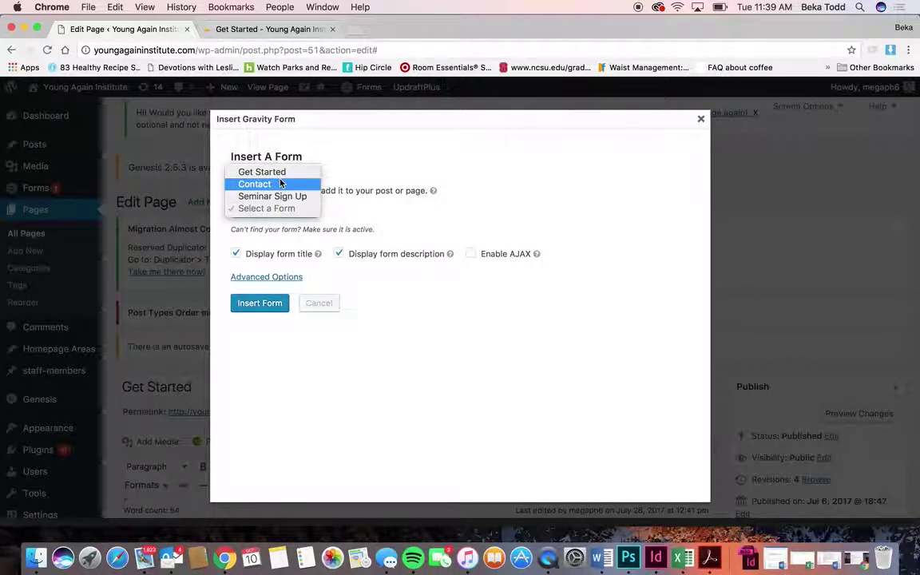
pyautogui.click(280, 184)
pyautogui.click(310, 255)
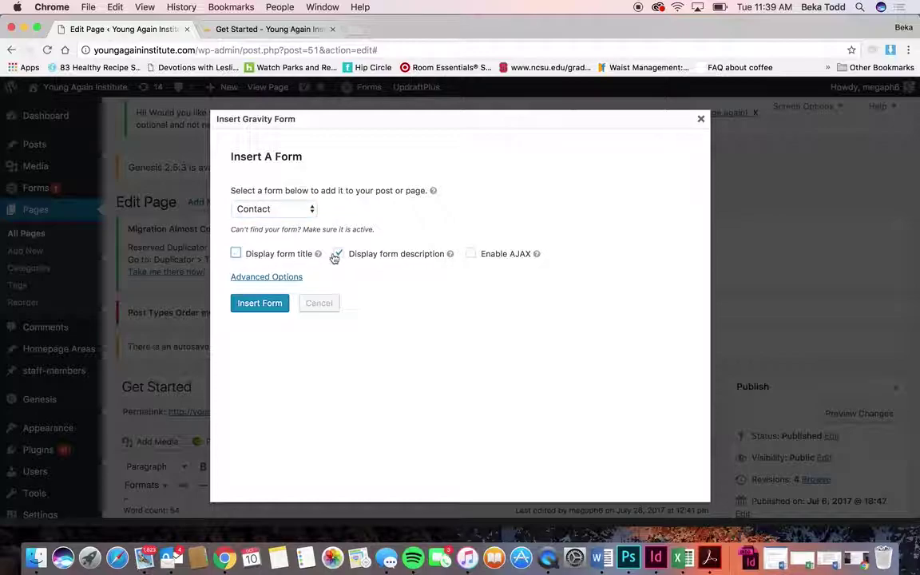
pyautogui.click(283, 303)
pyautogui.scroll(-5, 283, 302)
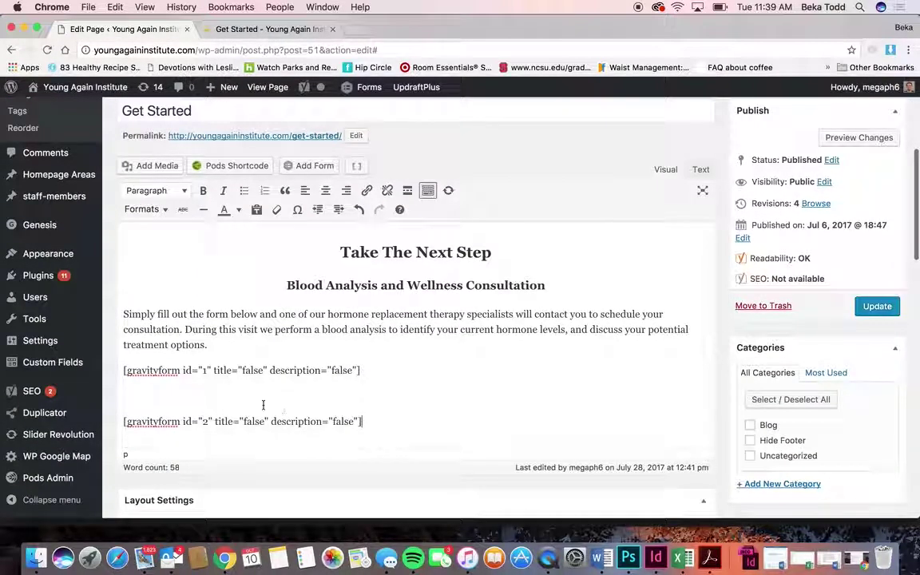
# Step: Delete the inserted Contact form shortcode and the blank lines above it from the Get Started content
pyautogui.moveTo(391, 430); pyautogui.dragTo(121, 422)
pyautogui.press('BackSpace')
pyautogui.press('BackSpace')
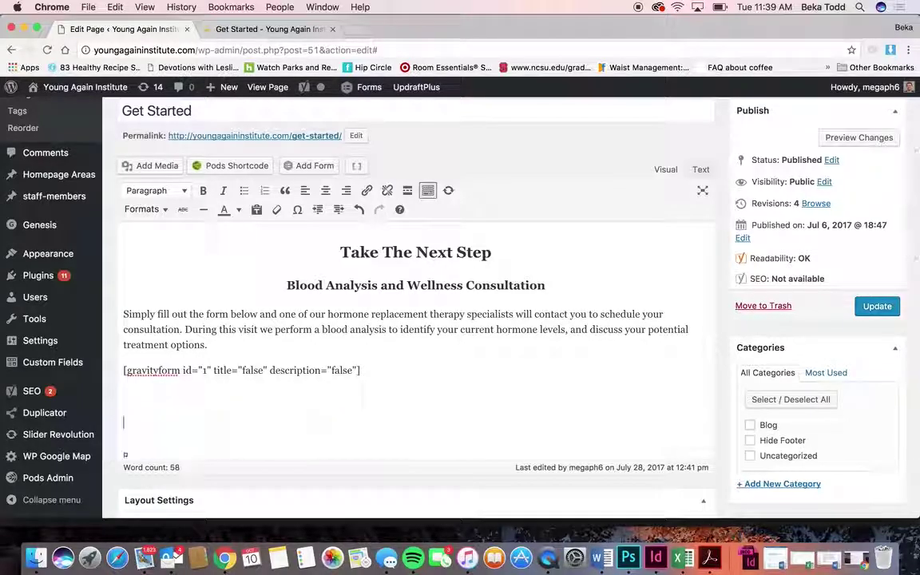
pyautogui.press('BackSpace')
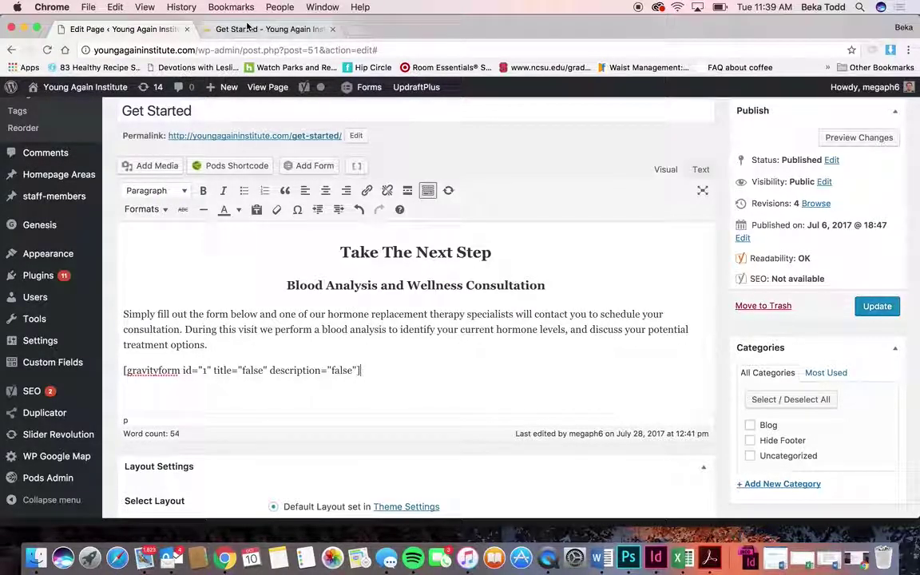
# Step: Examine the public Get Started page, comparing the form in its content with the Take The Next Step form further down
pyautogui.click(247, 29)
pyautogui.scroll(-3, 489, 357)
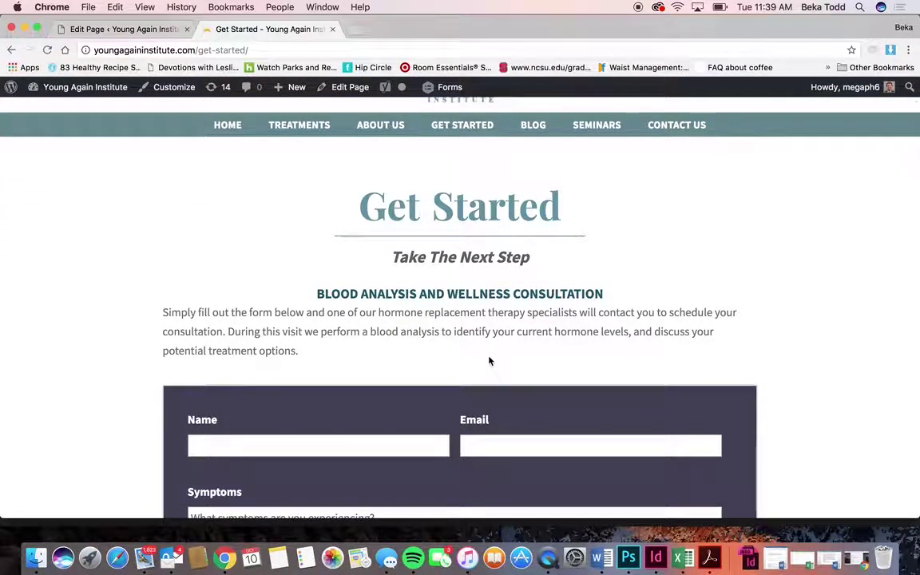
pyautogui.scroll(-3, 490, 361)
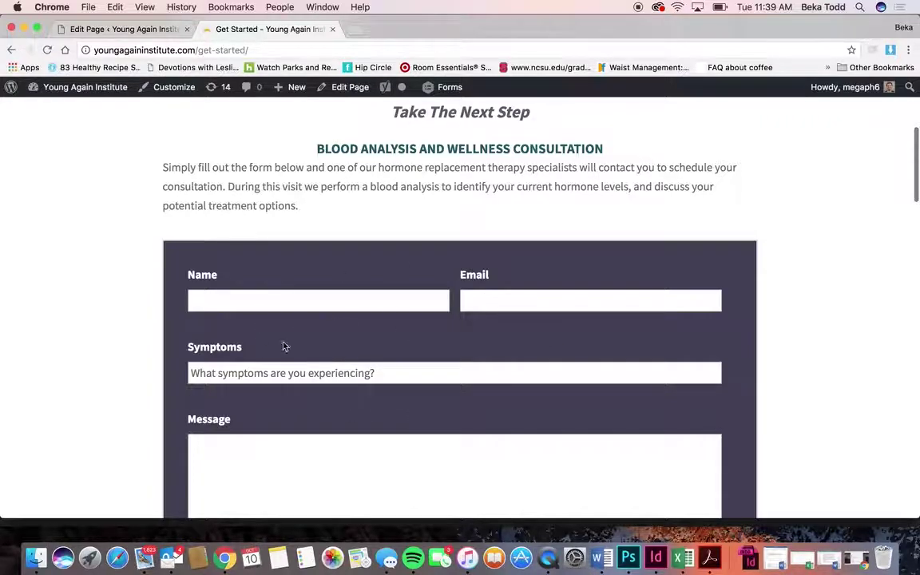
pyautogui.scroll(-1, 352, 474)
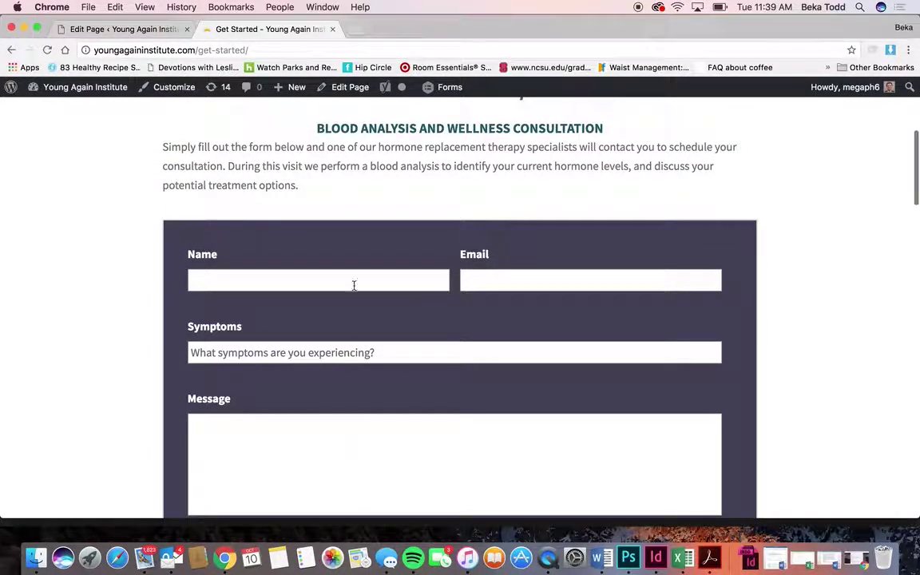
pyautogui.scroll(-10, 429, 275)
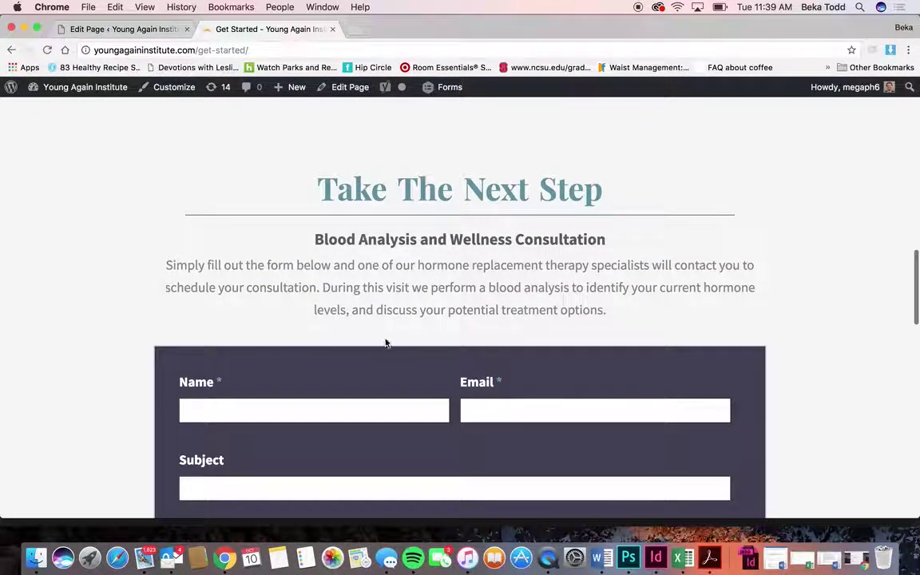
pyautogui.scroll(-5, 395, 231)
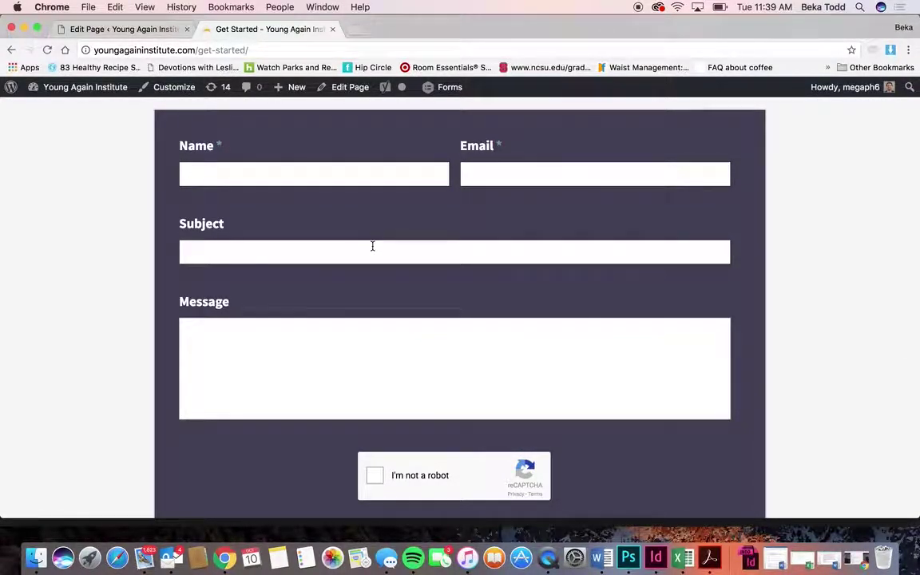
pyautogui.scroll(-3, 373, 246)
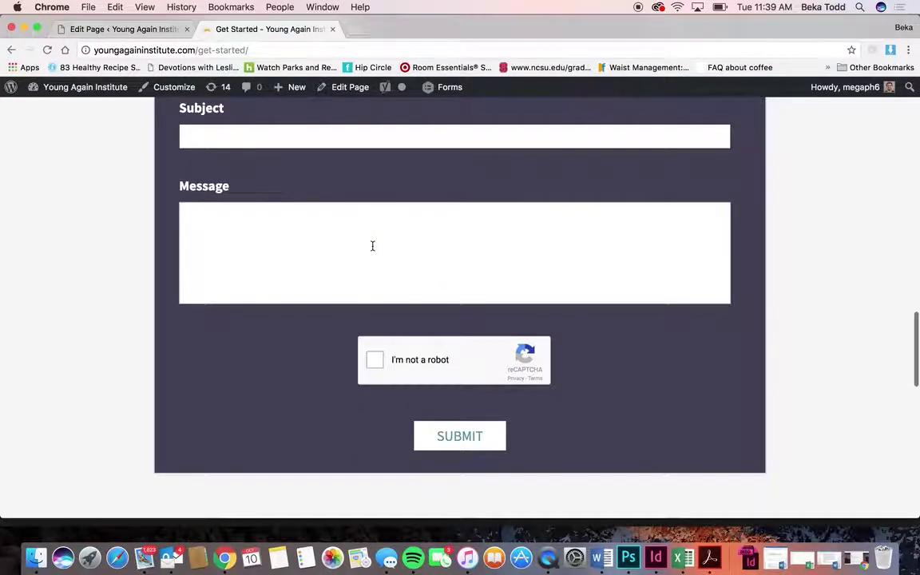
pyautogui.scroll(4, 371, 246)
pyautogui.scroll(-5, 495, 275)
pyautogui.scroll(15, 495, 275)
pyautogui.scroll(-1, 658, 262)
# Step: Open the public Contact Us page and view its form, map and contact details
pyautogui.click(689, 275)
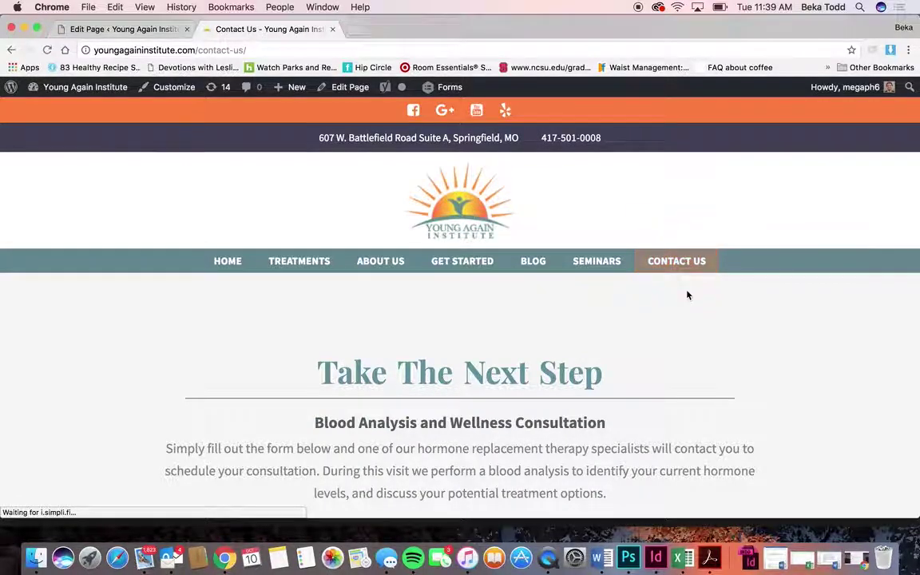
pyautogui.scroll(-10, 687, 296)
pyautogui.scroll(-5, 687, 294)
pyautogui.scroll(15, 687, 291)
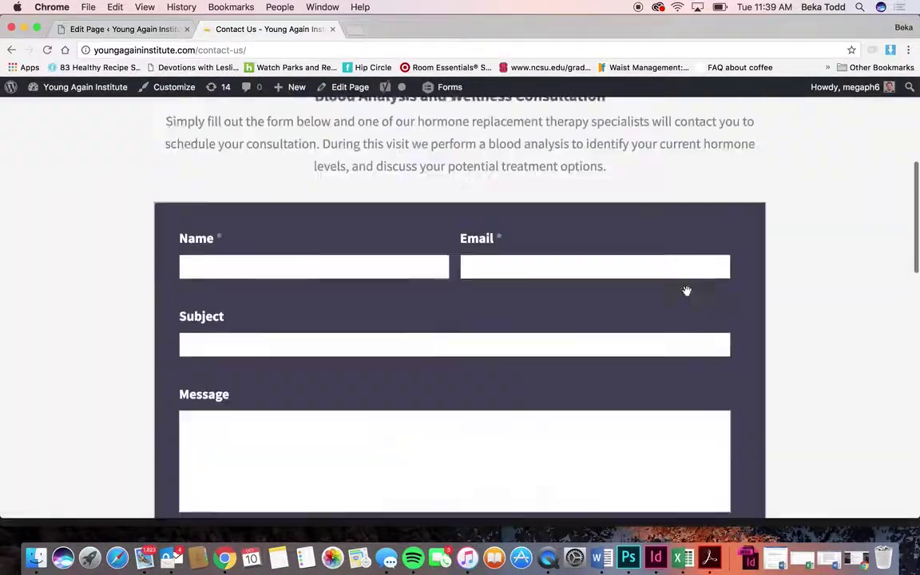
pyautogui.scroll(-15, 686, 290)
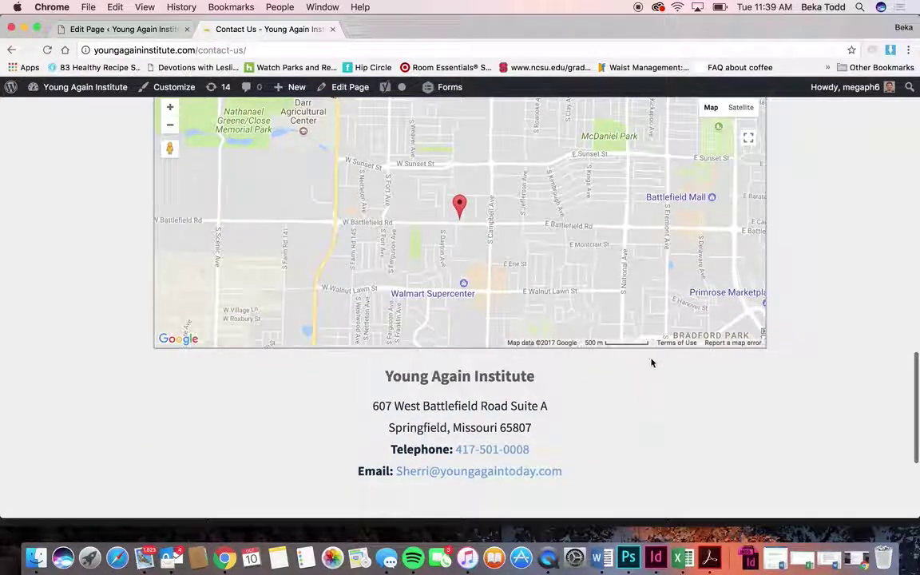
pyautogui.hotkey('ctrl', 'Up')
pyautogui.click(569, 363)
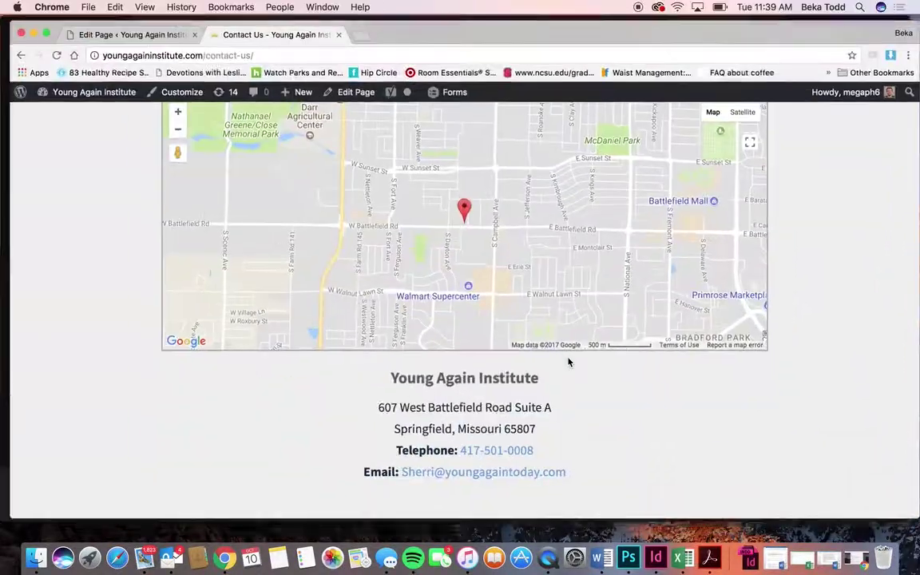
# Step: Return to the Get Started page editor and review its title, formatting tools and content area
pyautogui.click(140, 31)
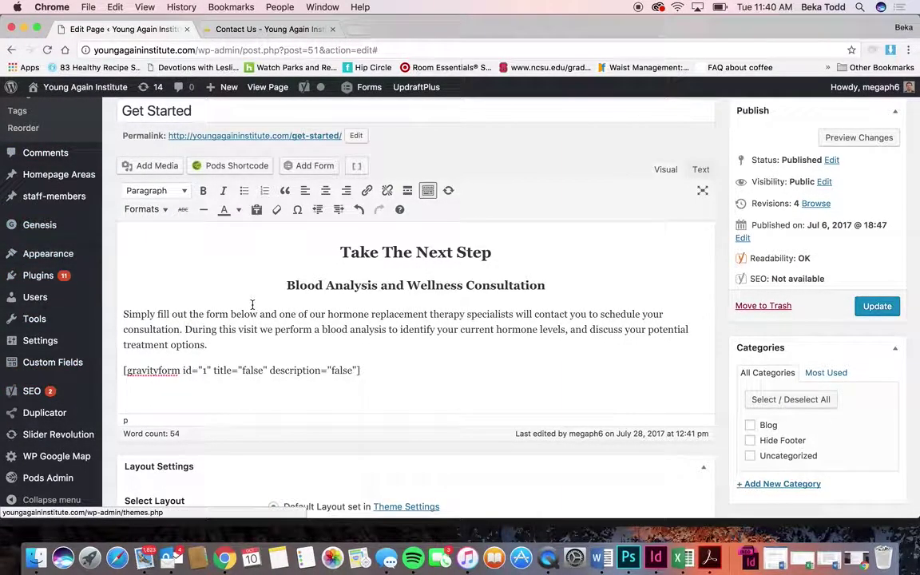
pyautogui.scroll(5, 496, 312)
pyautogui.scroll(-4, 495, 314)
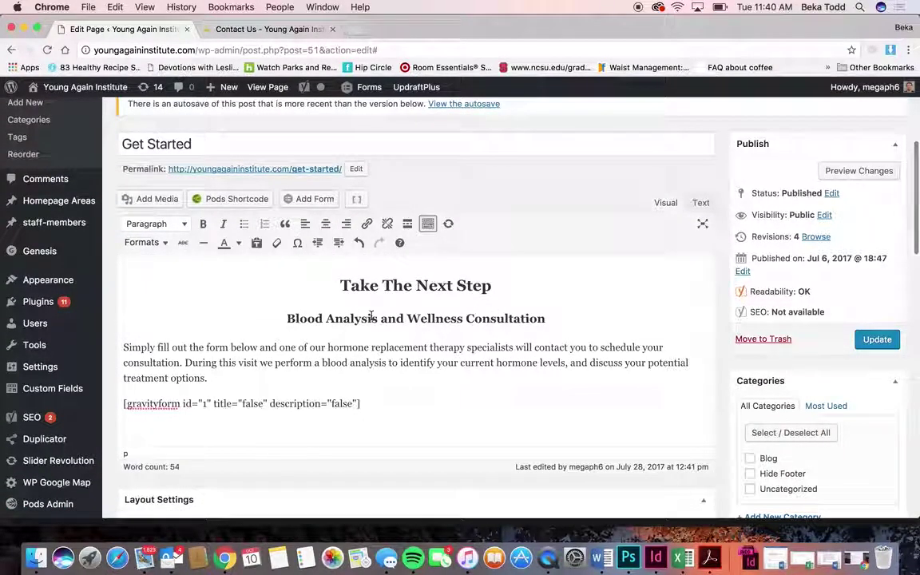
pyautogui.scroll(-5, 495, 392)
pyautogui.scroll(8, 552, 393)
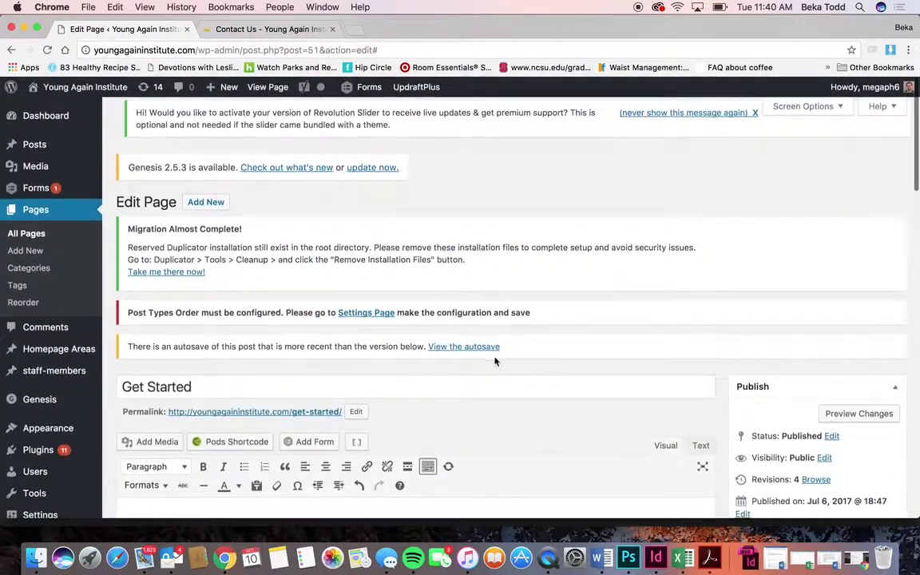
pyautogui.scroll(-4, 499, 361)
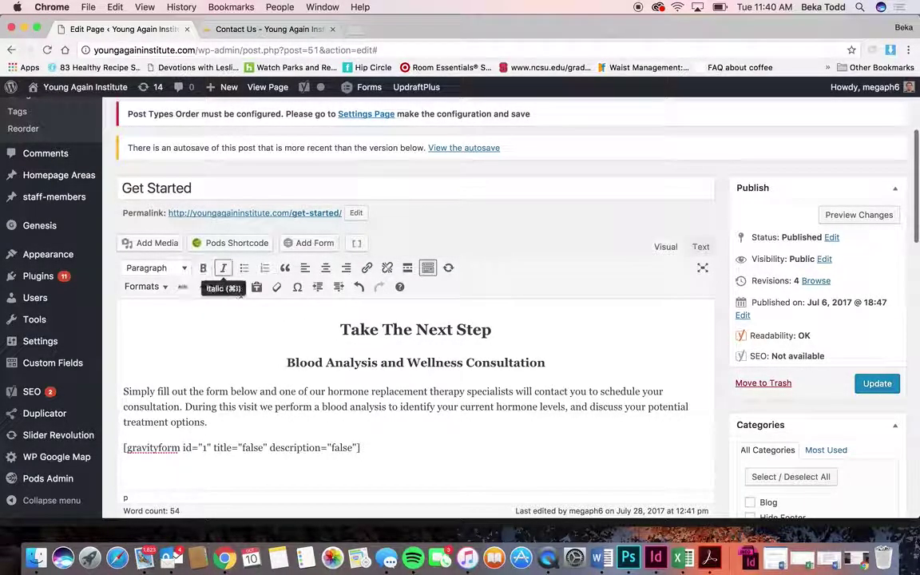
pyautogui.scroll(-3, 449, 451)
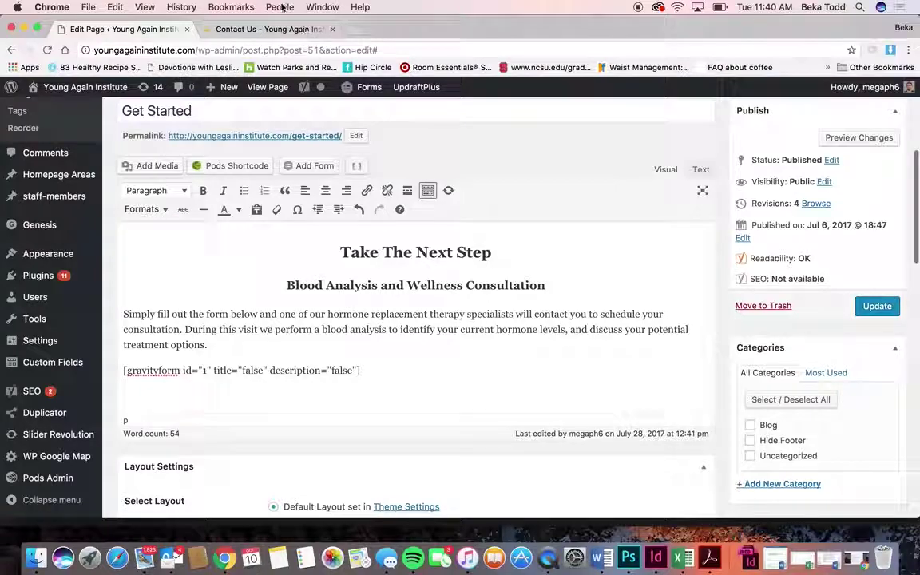
# Step: View the PRP Therapy page from the public site's Treatments section, and return to the Get Started editor
pyautogui.click(258, 29)
pyautogui.press('super+r')
pyautogui.moveTo(298, 261)
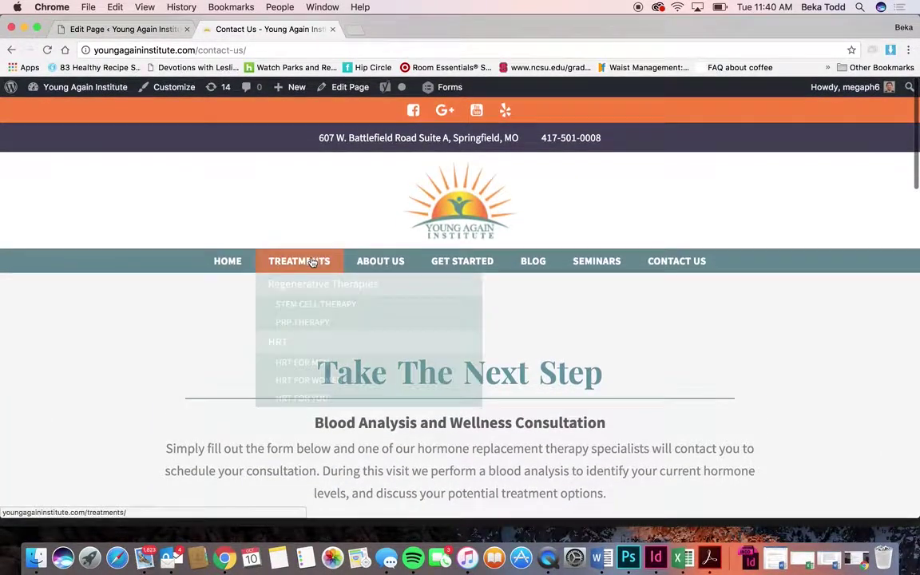
pyautogui.click(303, 323)
pyautogui.scroll(-5, 300, 325)
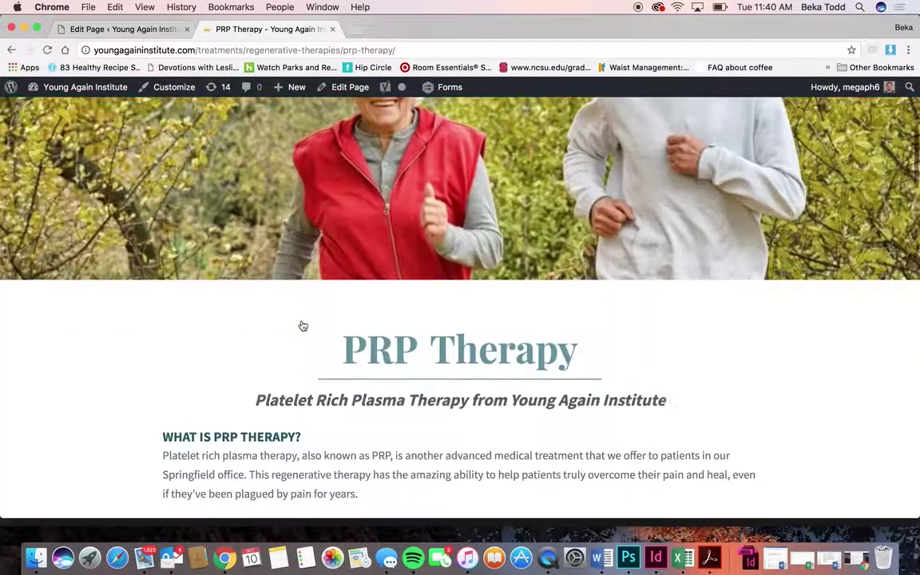
pyautogui.click(120, 29)
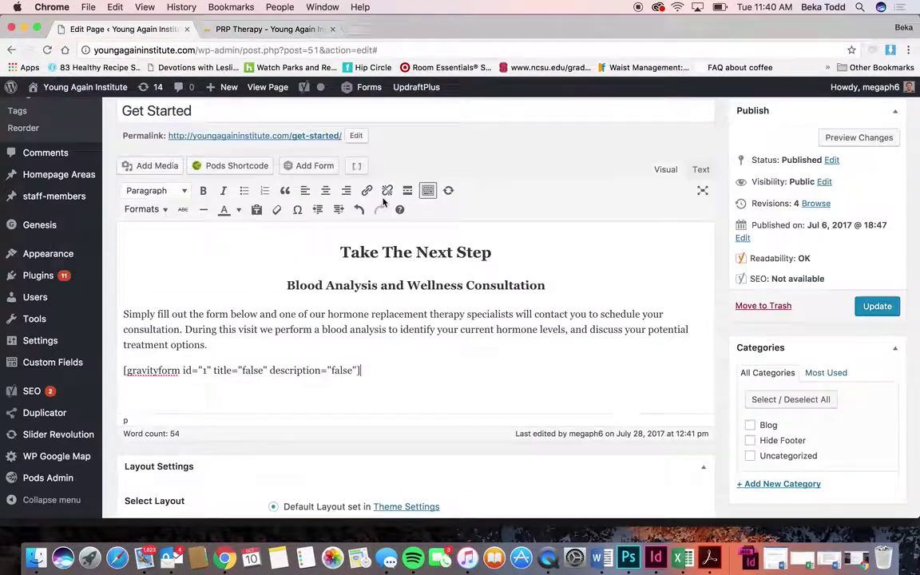
# Step: Review the Yoast SEO, page attributes and featured image settings below the Get Started page's content
pyautogui.scroll(-4, 593, 332)
pyautogui.scroll(-4, 753, 505)
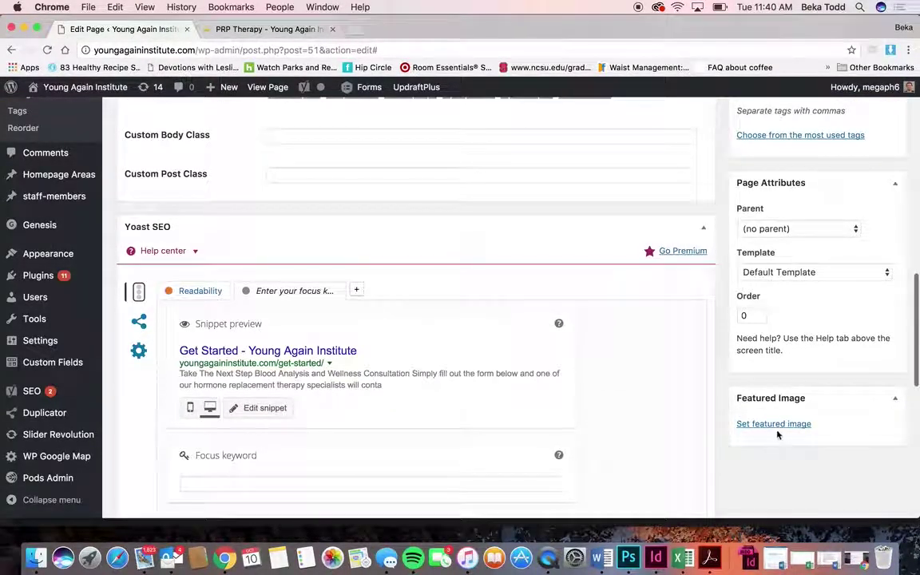
pyautogui.scroll(15, 548, 248)
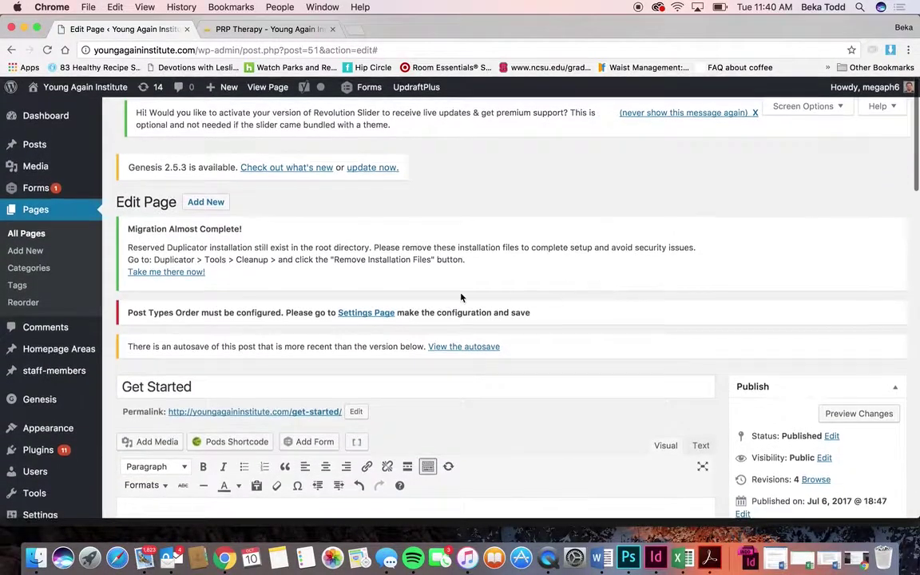
# Step: View the public Get Started page down to its form, and return to the page's content in the editor
pyautogui.click(271, 29)
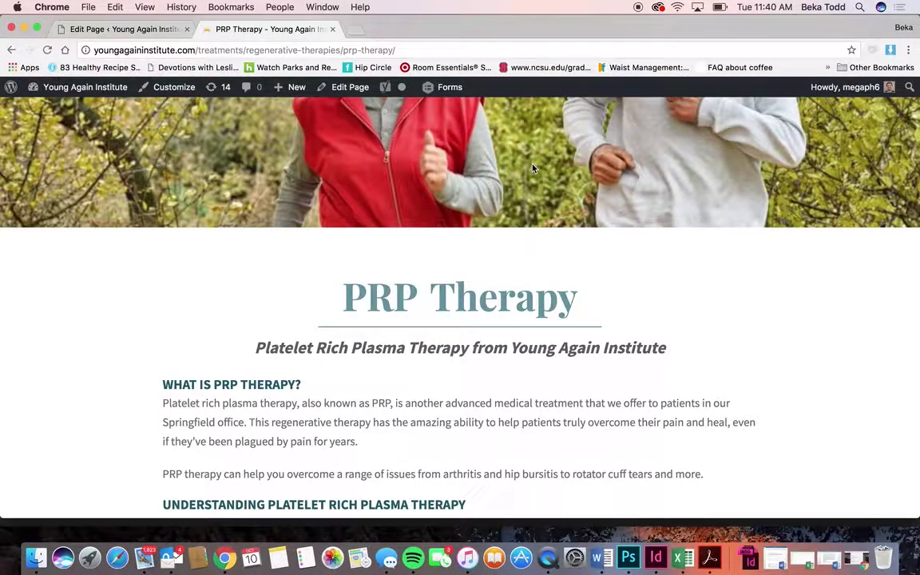
pyautogui.scroll(5, 534, 167)
pyautogui.click(477, 263)
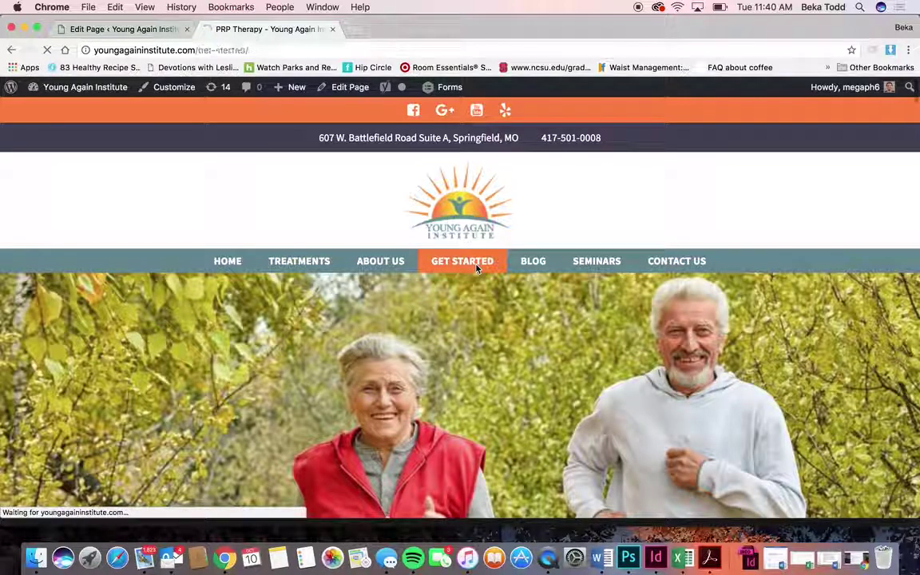
pyautogui.scroll(-10, 460, 319)
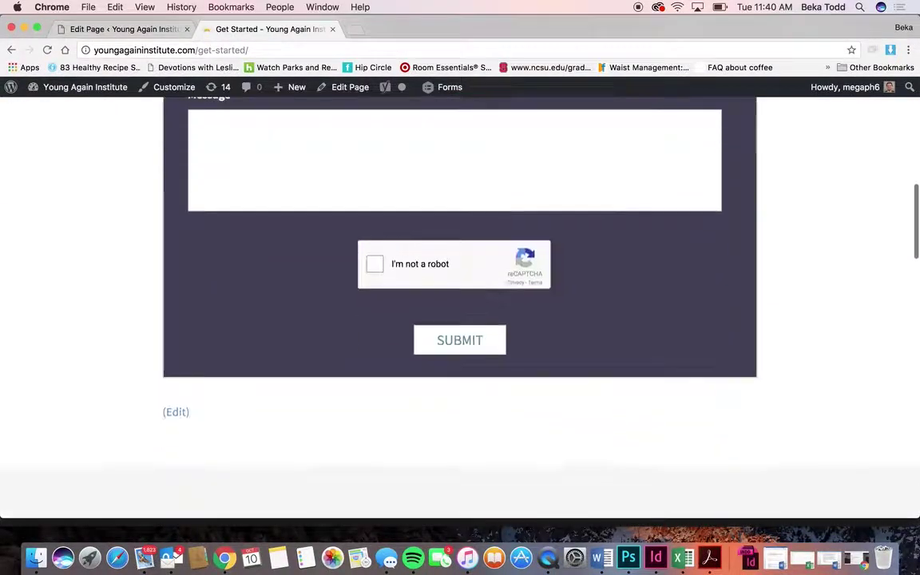
pyautogui.scroll(15, 462, 320)
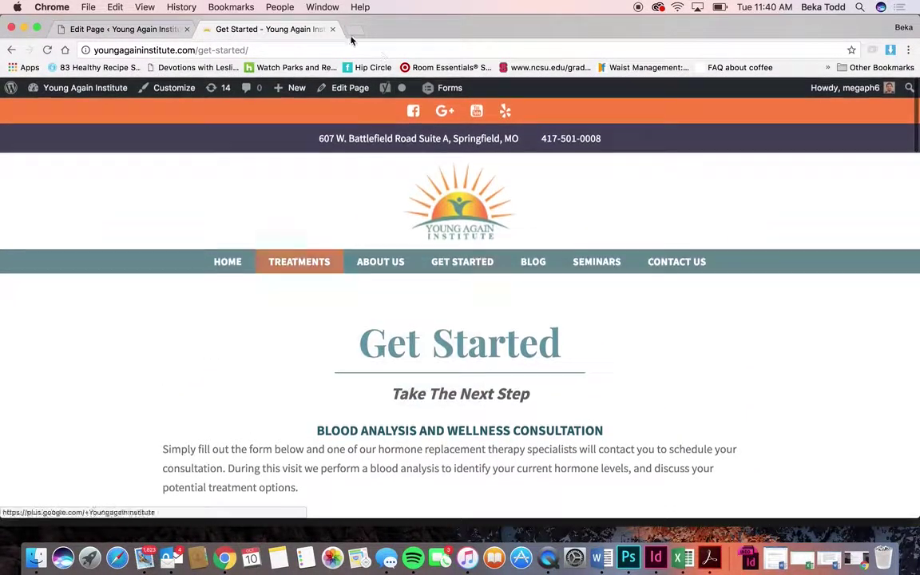
pyautogui.click(153, 29)
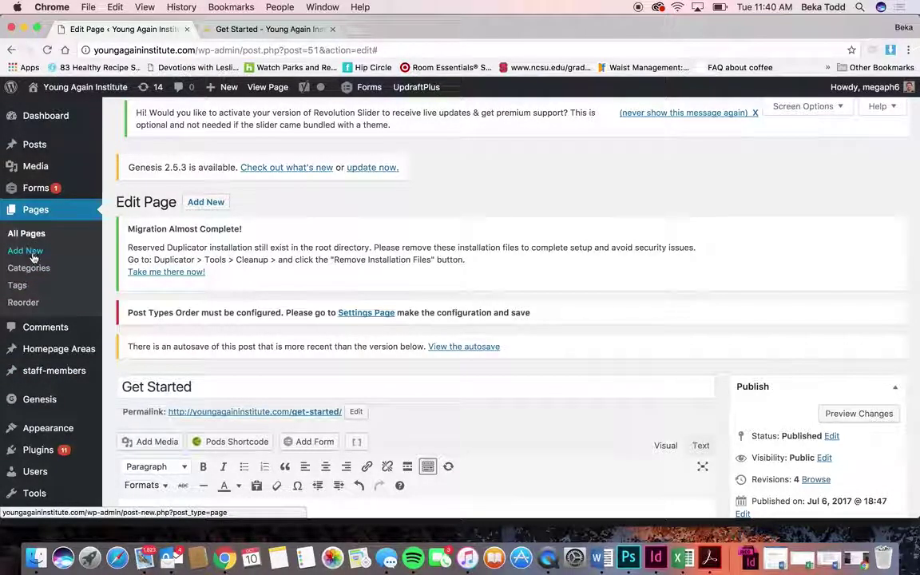
pyautogui.scroll(-3, 520, 310)
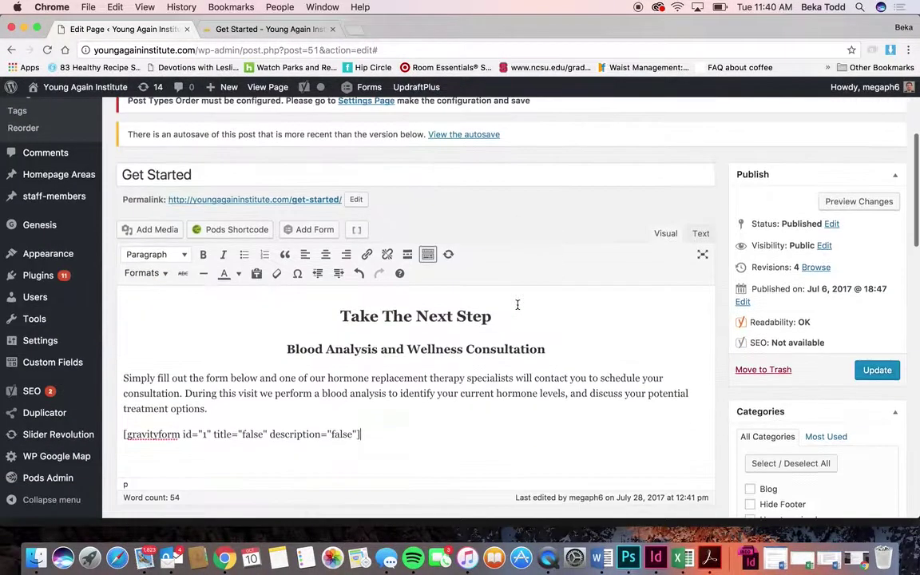
pyautogui.scroll(3, 518, 304)
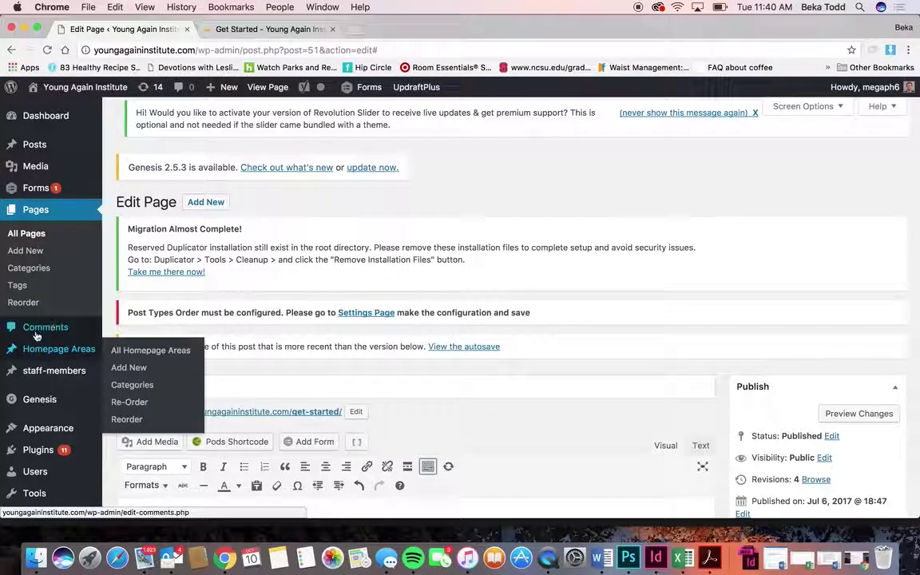
# Step: Open the list of all Homepage Areas, and look through the public homepage from its slider to its footer
pyautogui.moveTo(56, 359)
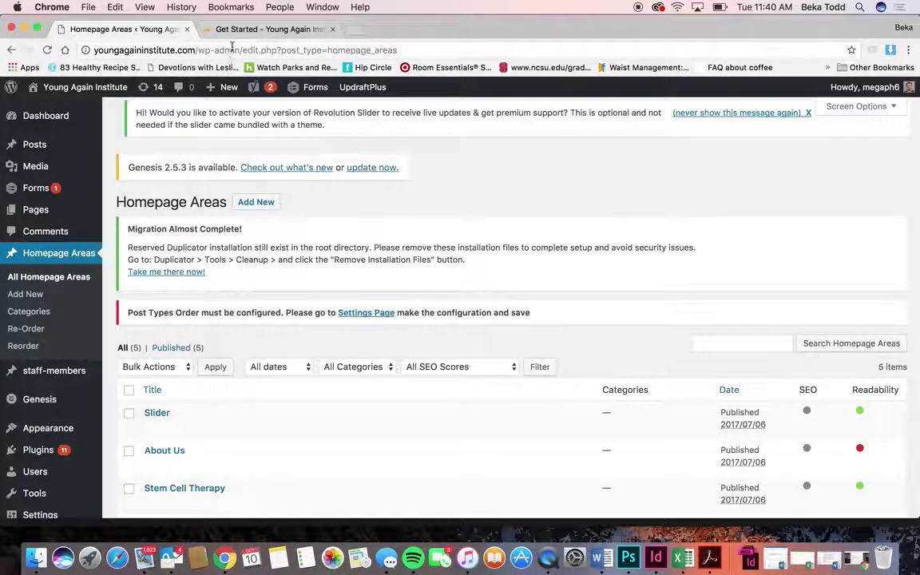
pyautogui.click(240, 29)
pyautogui.click(232, 261)
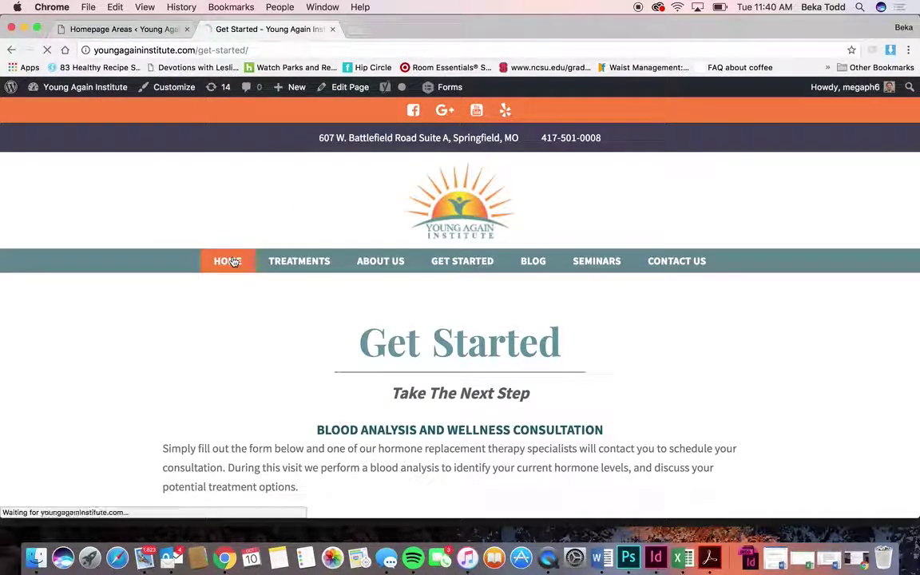
pyautogui.scroll(-2, 562, 293)
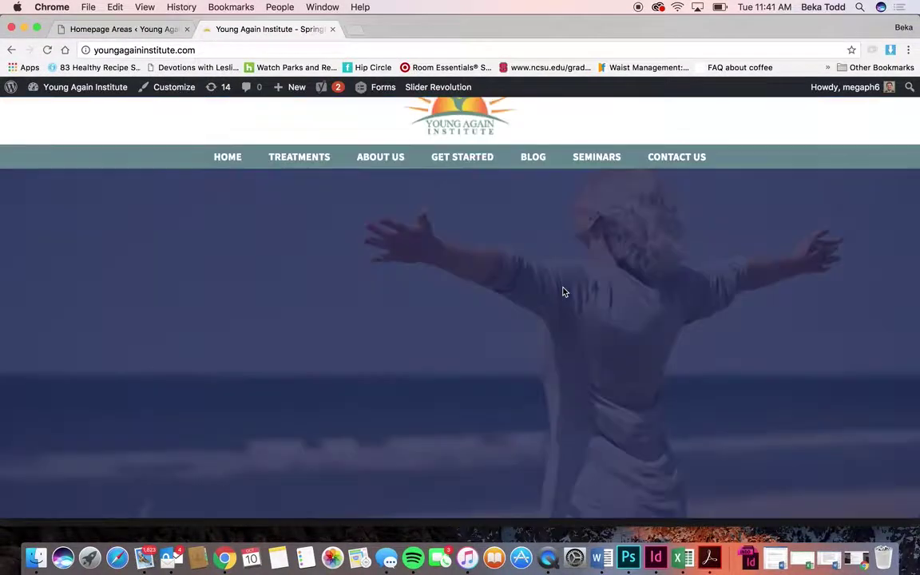
pyautogui.scroll(-15, 562, 292)
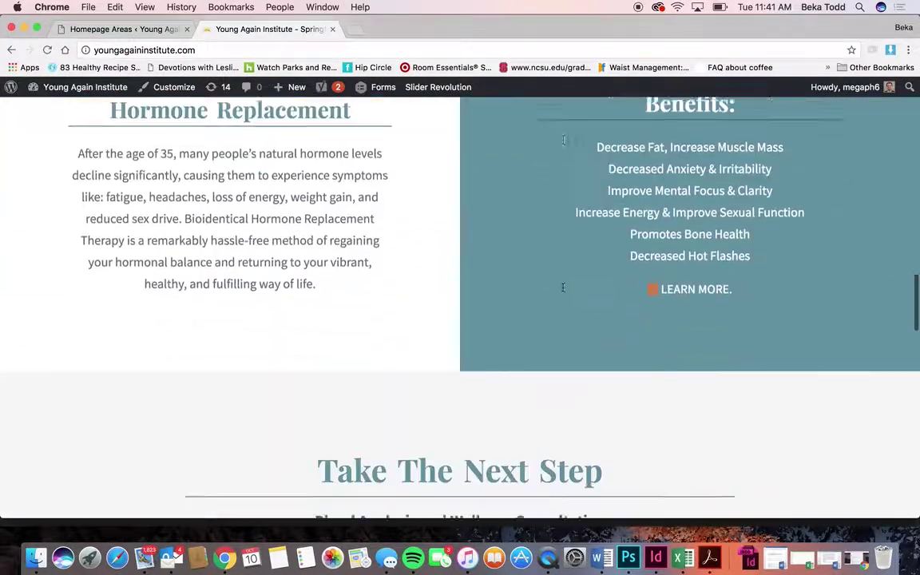
pyautogui.scroll(-20, 564, 290)
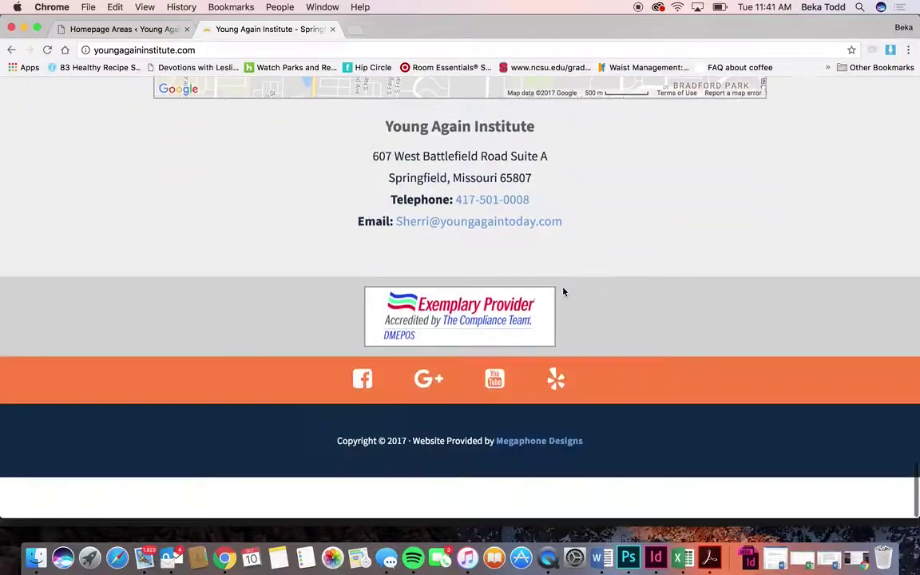
pyautogui.scroll(20, 563, 292)
# Step: View the shortcode in the Slider homepage area, and open the About Us homepage area for editing
pyautogui.click(126, 28)
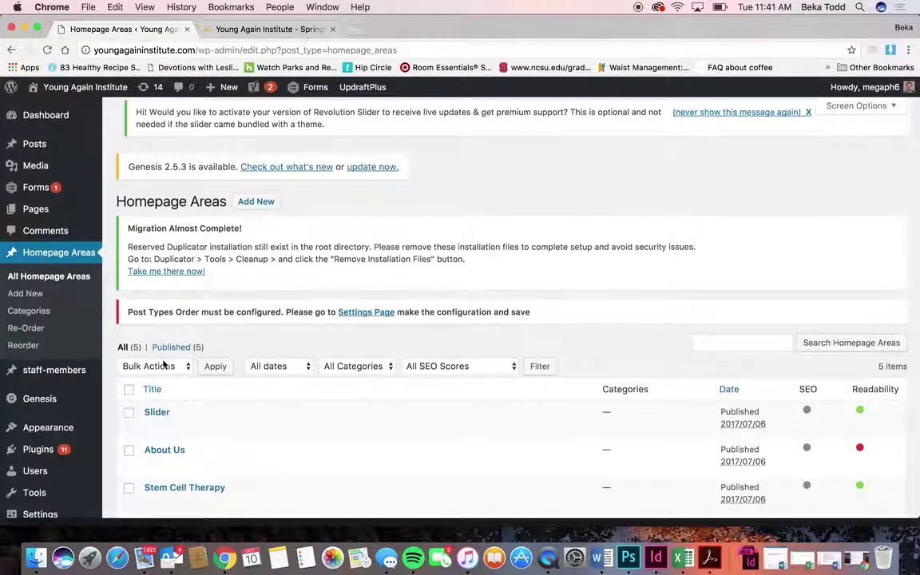
pyautogui.scroll(-2, 163, 361)
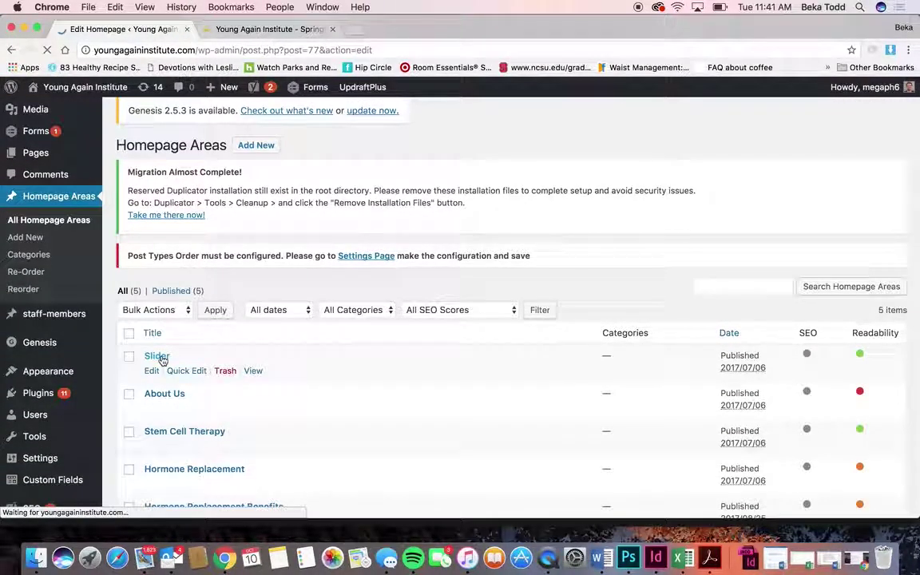
pyautogui.scroll(-3, 160, 359)
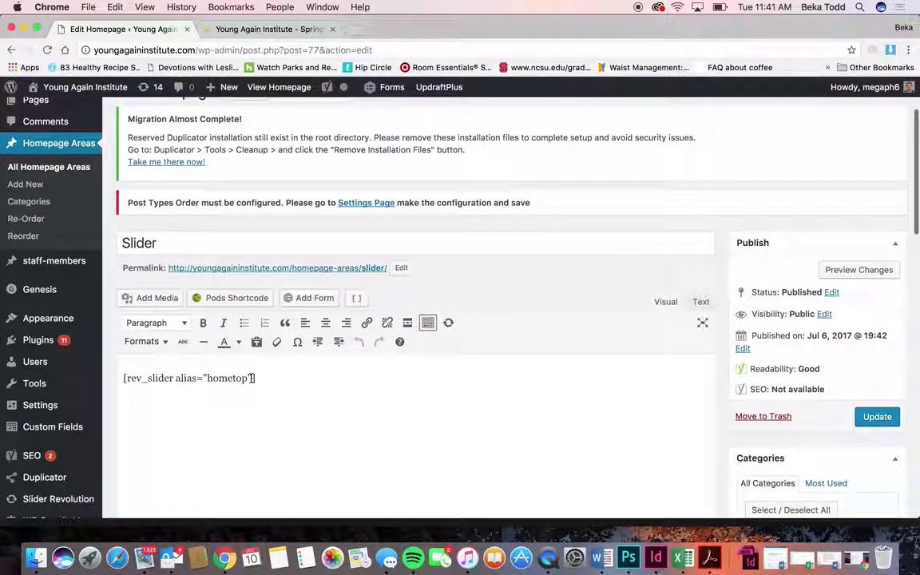
pyautogui.click(64, 166)
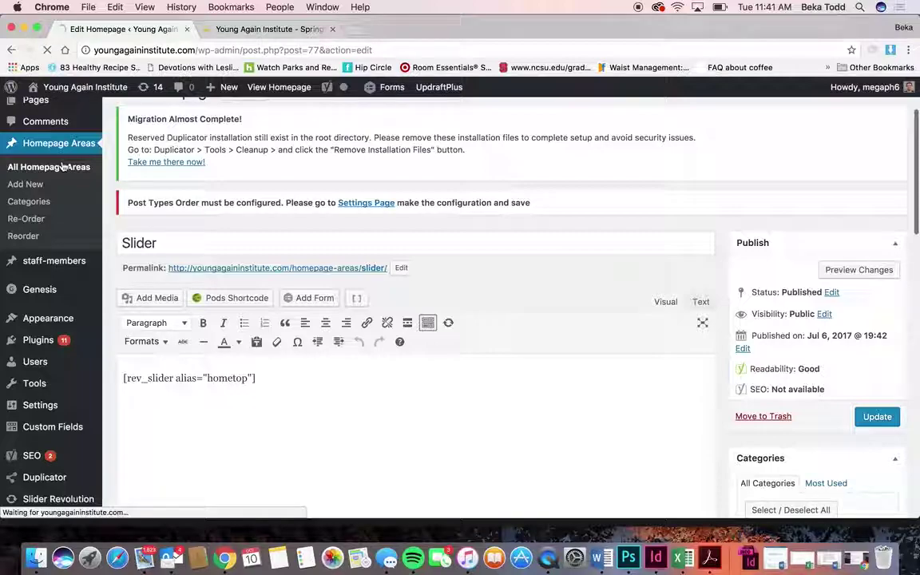
pyautogui.scroll(-3, 192, 339)
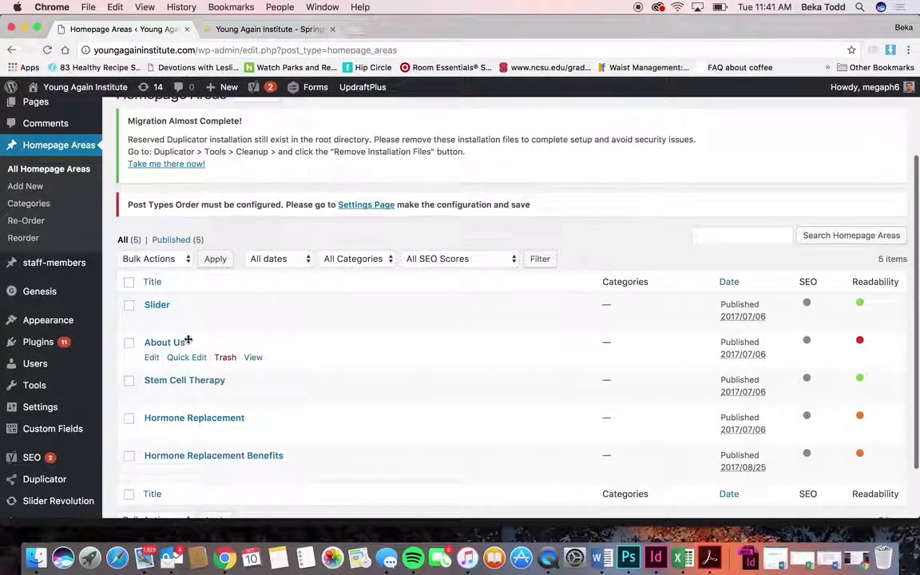
# Step: Examine the public homepage's slider, About Us, Stem Cell Therapy and Take The Next Step sections
pyautogui.click(267, 29)
pyautogui.scroll(10, 338, 301)
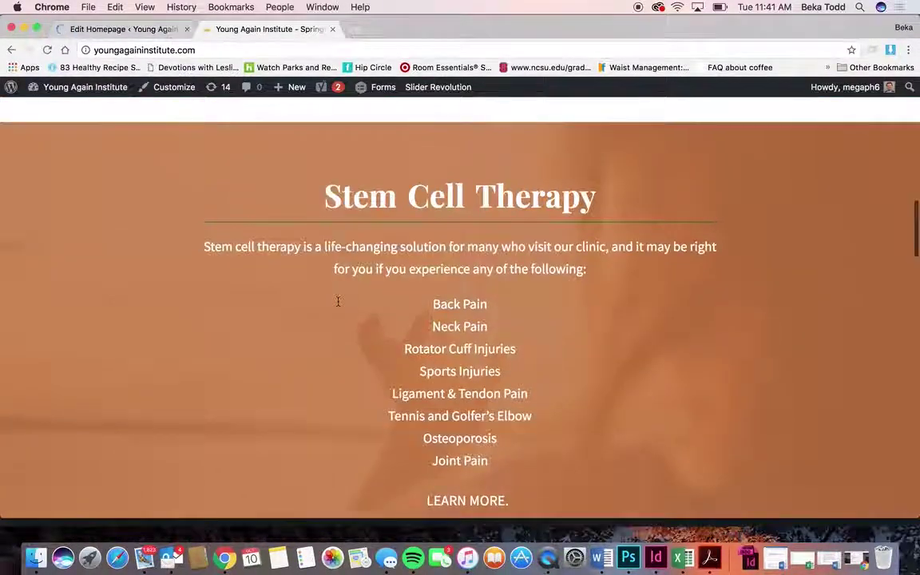
pyautogui.scroll(2, 337, 301)
pyautogui.scroll(5, 467, 421)
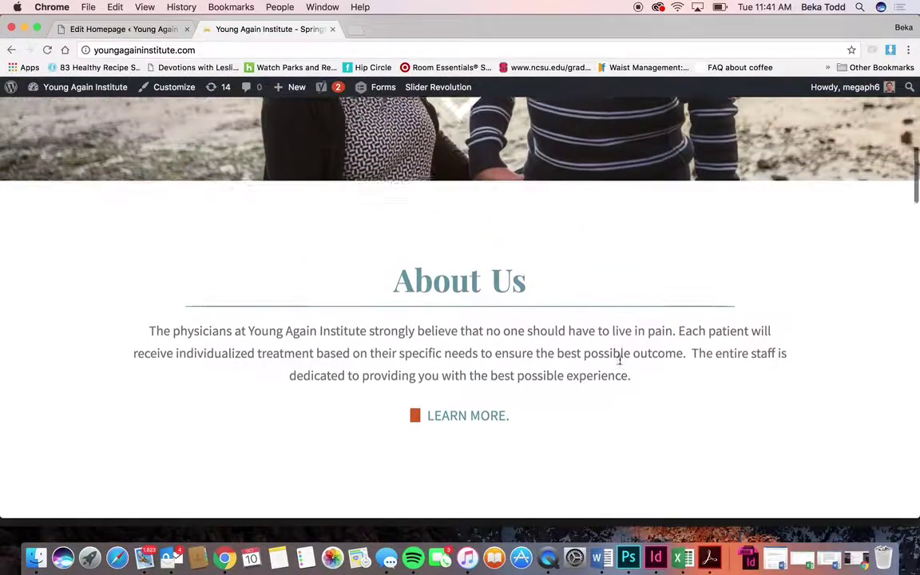
pyautogui.scroll(3, 605, 261)
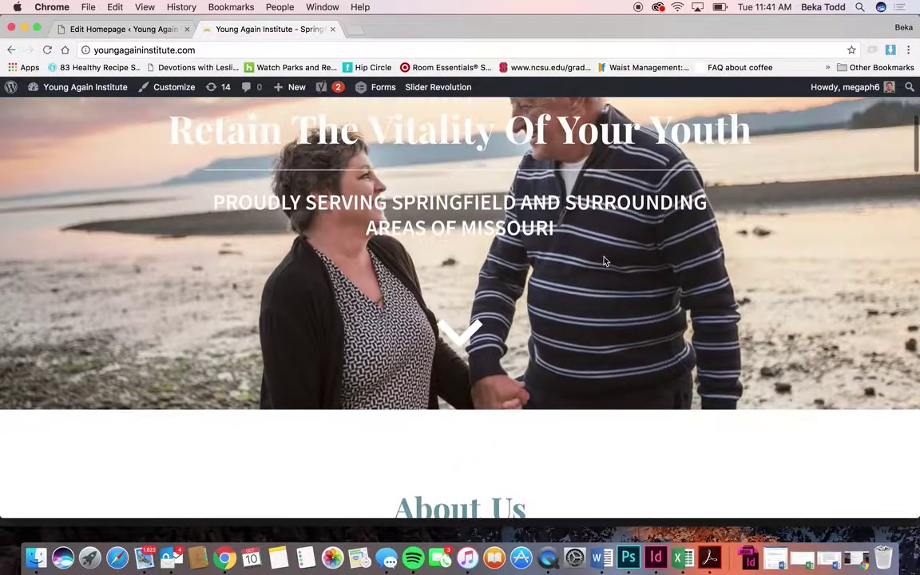
pyautogui.scroll(-9, 604, 262)
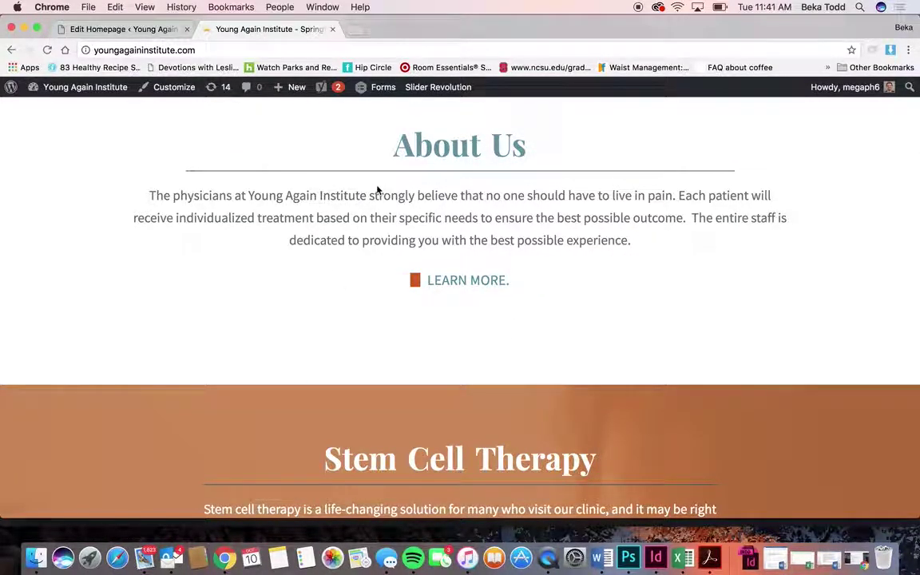
pyautogui.scroll(-4, 391, 282)
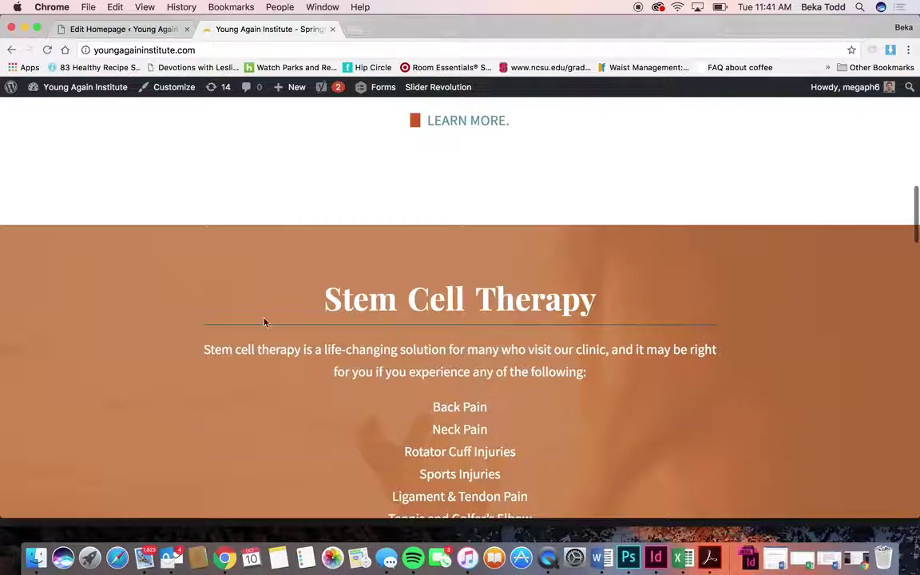
pyautogui.scroll(-20, 501, 300)
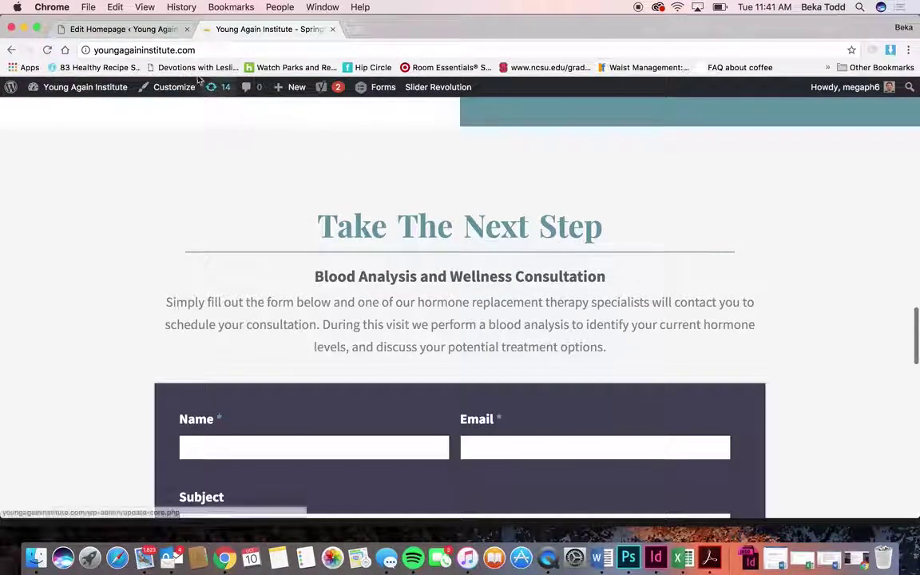
# Step: Compare the About Us homepage area's content in the editor with the About Us section on the public homepage
pyautogui.click(122, 29)
pyautogui.scroll(-5, 356, 242)
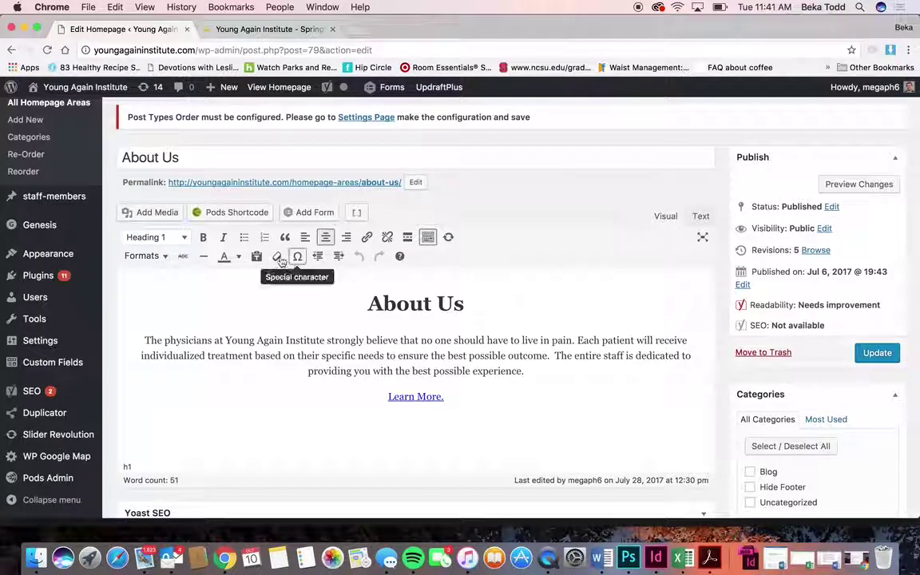
pyautogui.click(257, 29)
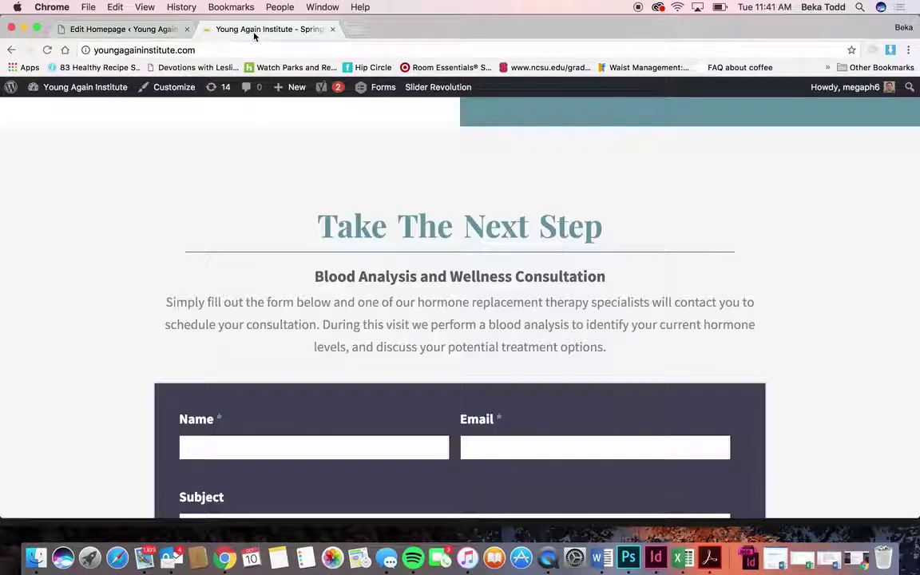
pyautogui.scroll(10, 426, 166)
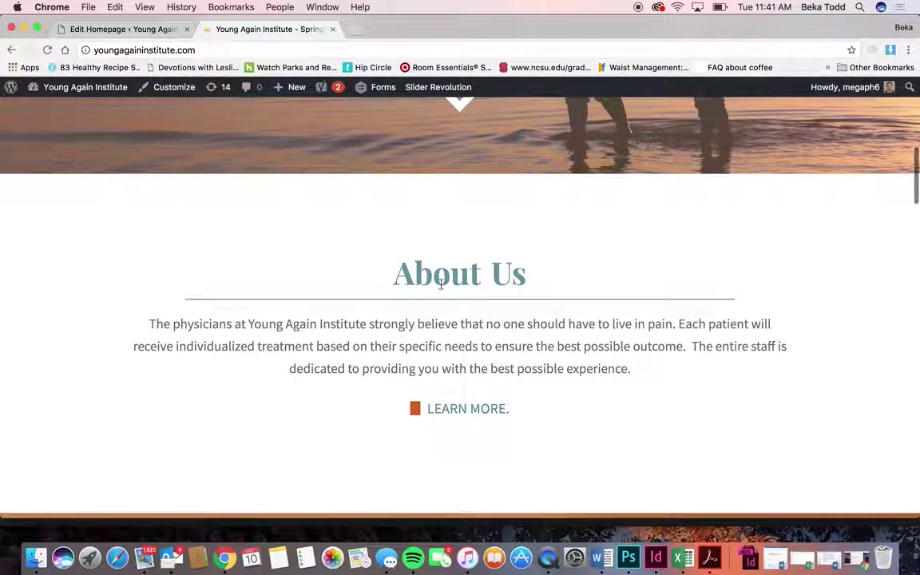
pyautogui.click(145, 32)
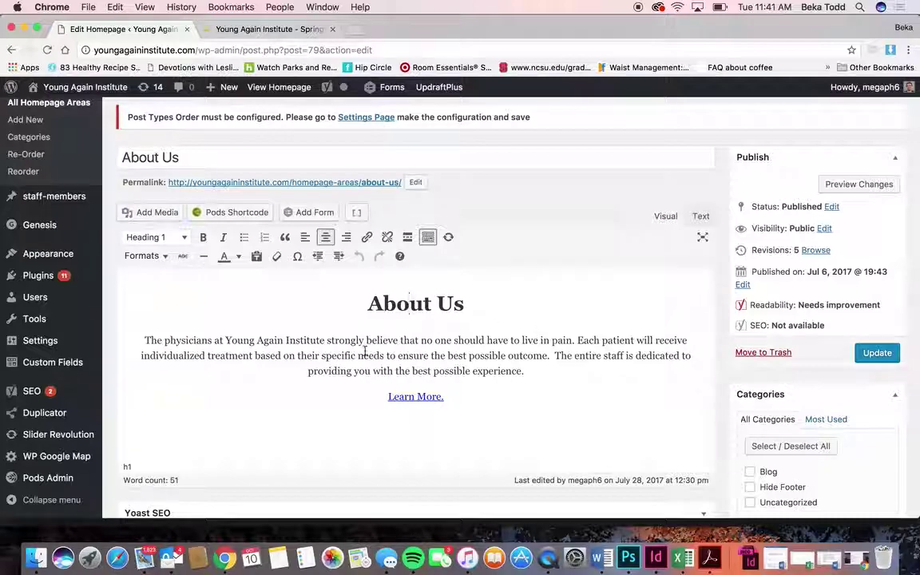
pyautogui.click(320, 32)
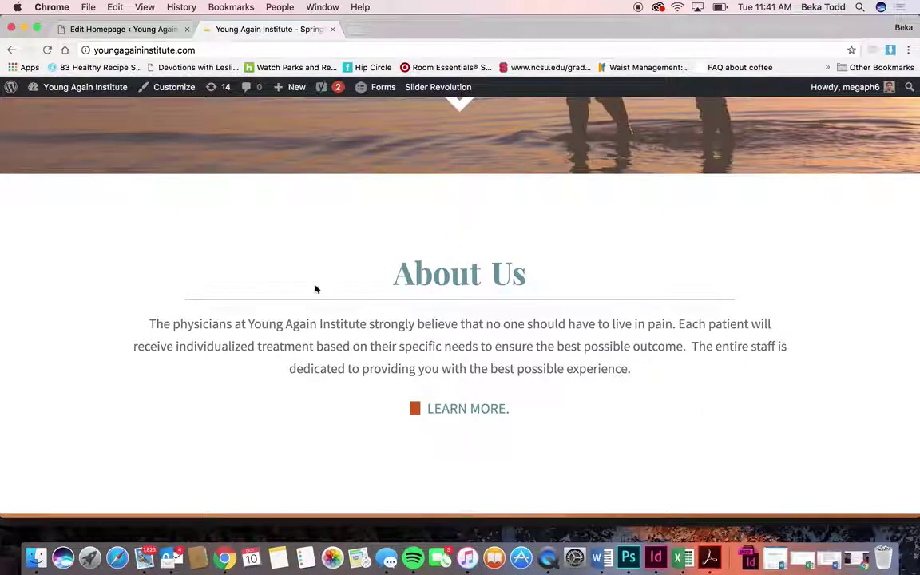
# Step: Return to the About Us area's editor and inspect the target of its Learn More link
pyautogui.click(88, 31)
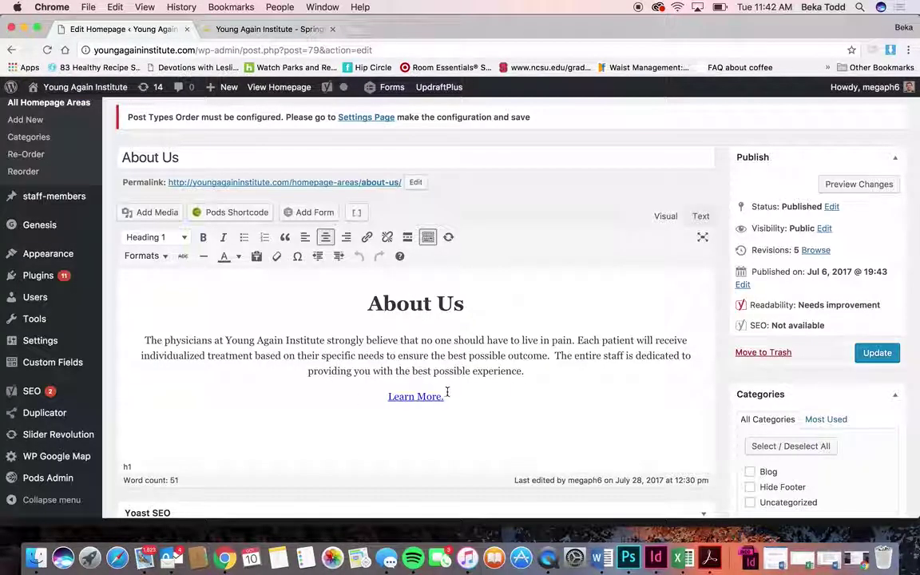
pyautogui.click(420, 397)
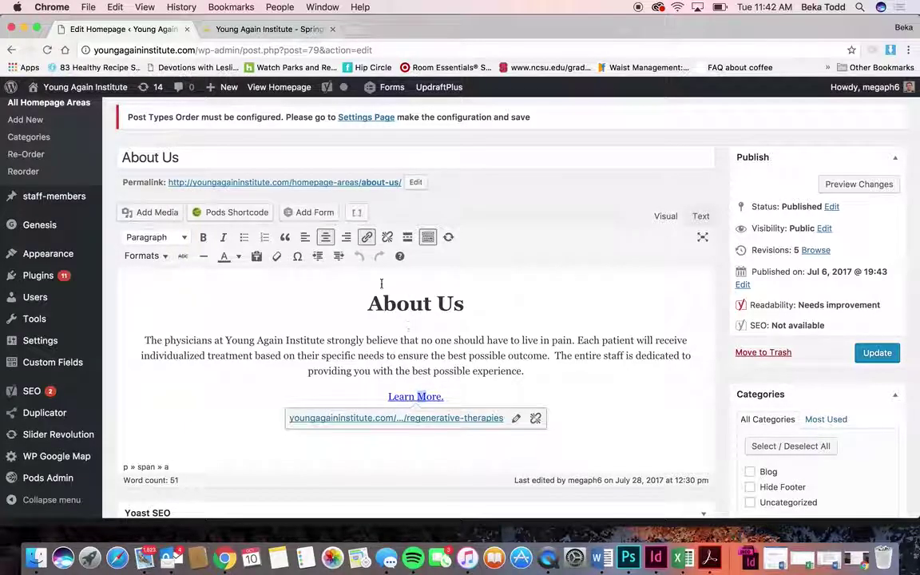
pyautogui.click(452, 379)
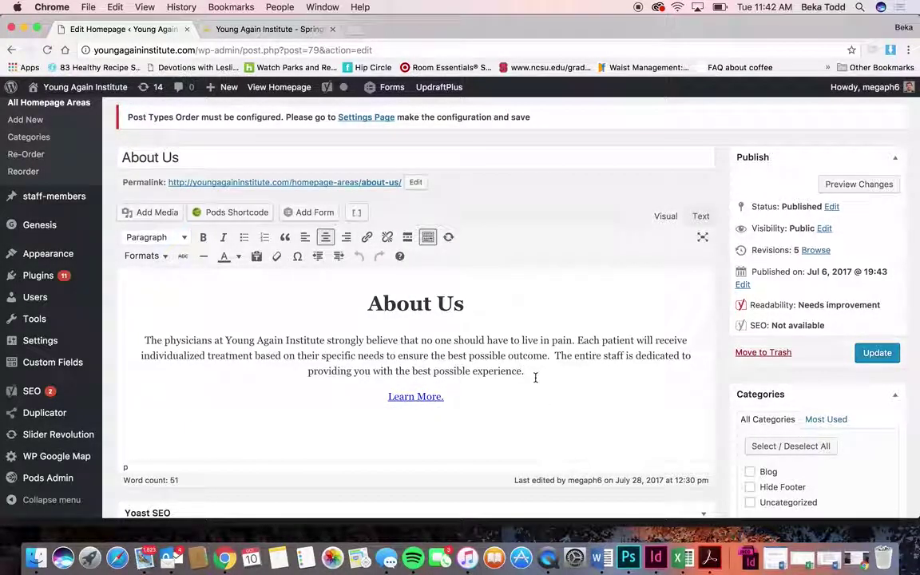
# Step: Try to add a link to the word "experience." in the About Us text, and show the Learn More link's target again
pyautogui.moveTo(535, 378); pyautogui.dragTo(476, 373)
pyautogui.click(367, 238)
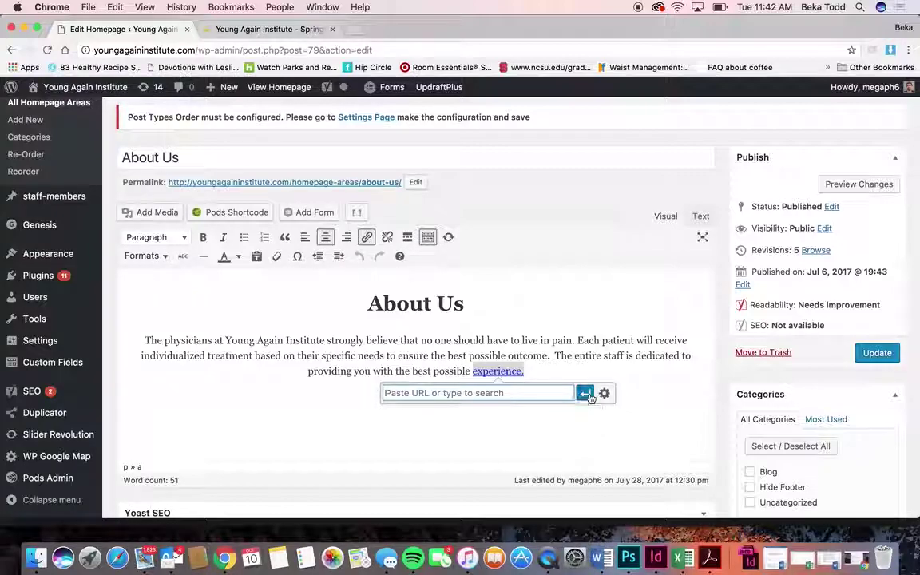
pyautogui.click(575, 372)
pyautogui.click(437, 396)
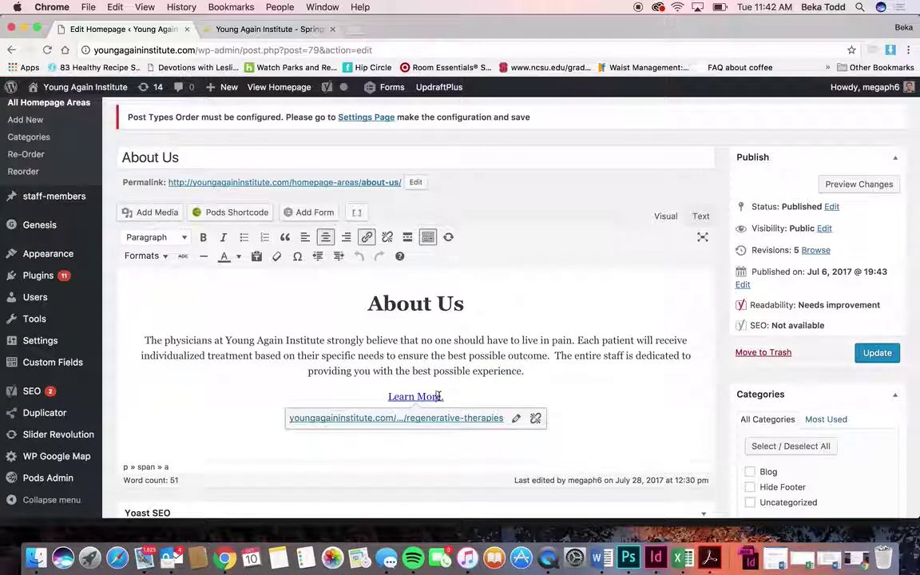
# Step: Select the Learn More link in the About Us text and show the custom formats available for it
pyautogui.moveTo(450, 396); pyautogui.dragTo(347, 394)
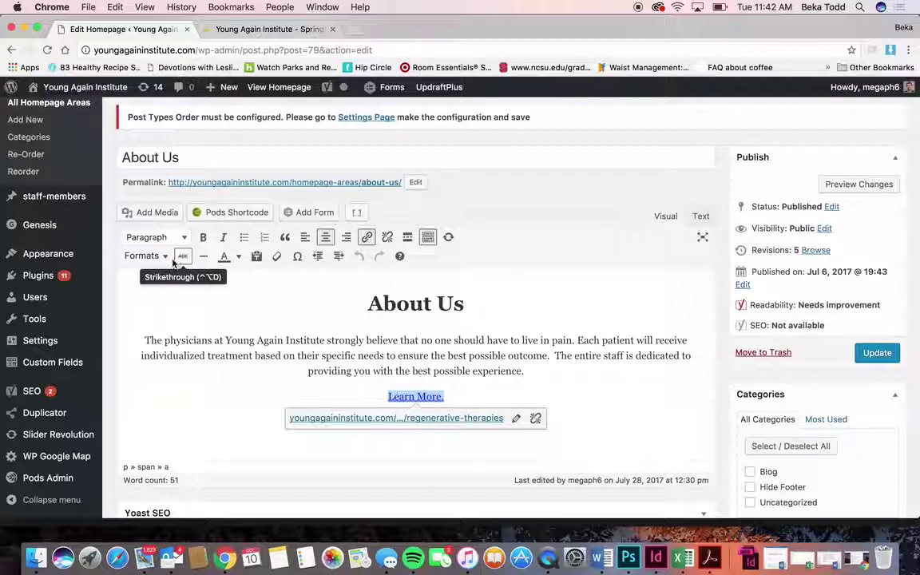
pyautogui.click(143, 256)
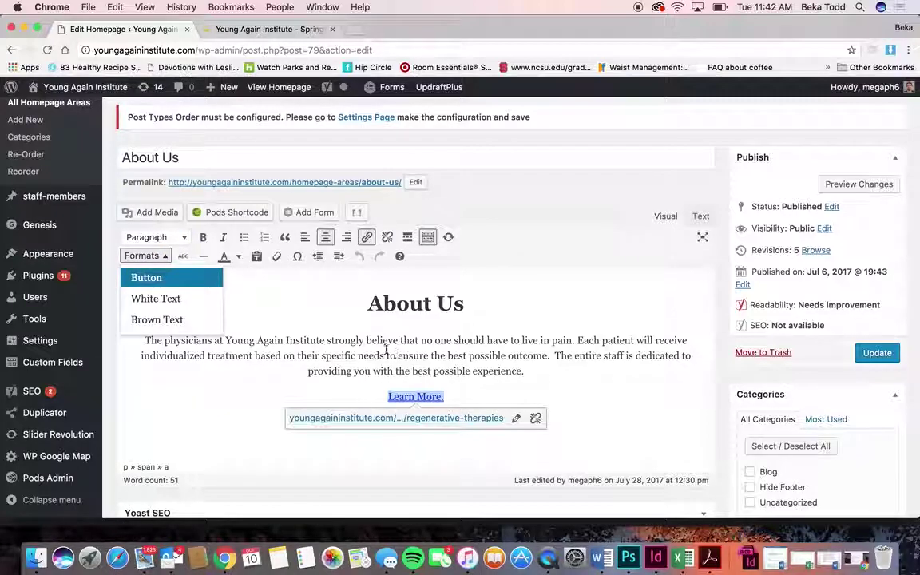
pyautogui.click(230, 292)
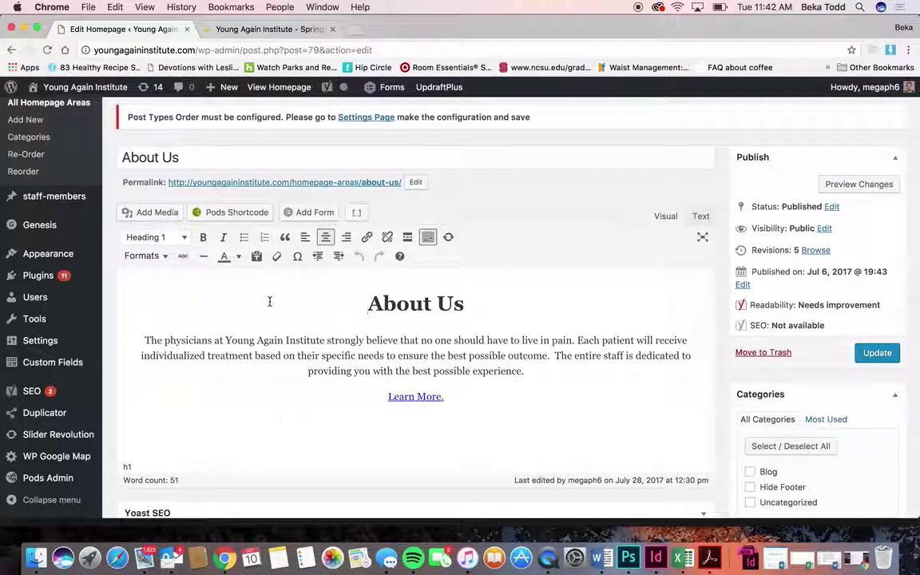
# Step: Examine the styling of the Learn More links in the public homepage's About Us and Stem Cell Therapy sections
pyautogui.click(277, 30)
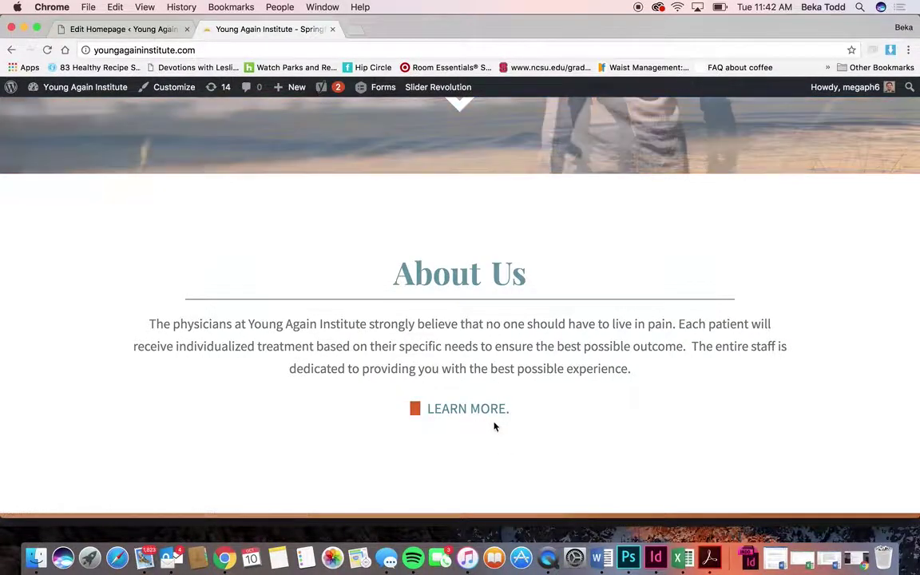
pyautogui.scroll(-5, 527, 452)
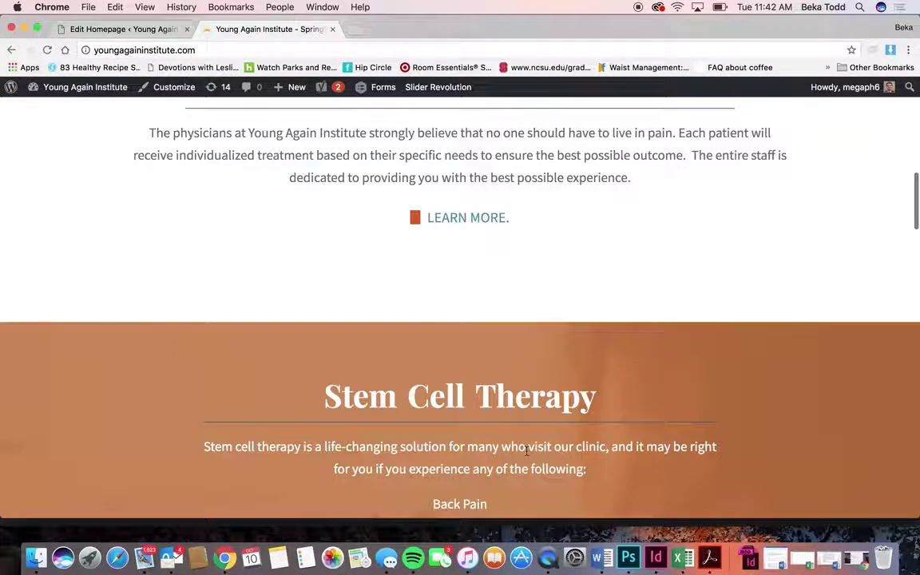
pyautogui.scroll(-6, 526, 452)
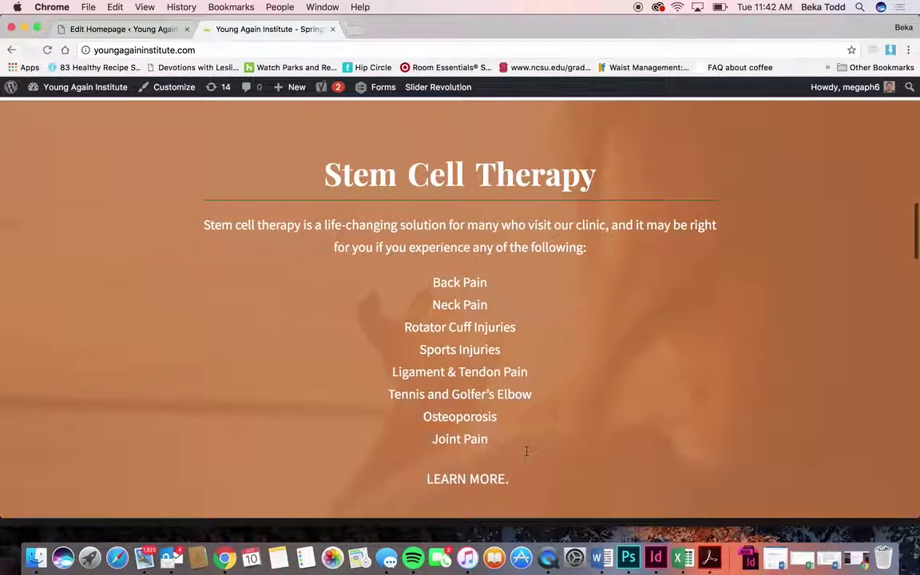
pyautogui.scroll(-4, 390, 366)
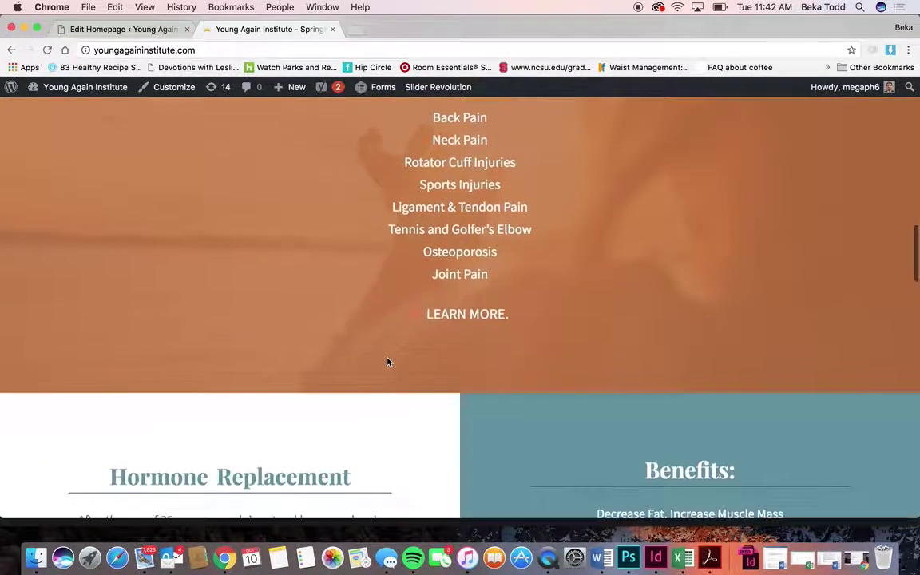
pyautogui.scroll(4, 388, 362)
# Step: Review the About Us area's background, padding, size and half pod options in its editor
pyautogui.click(121, 28)
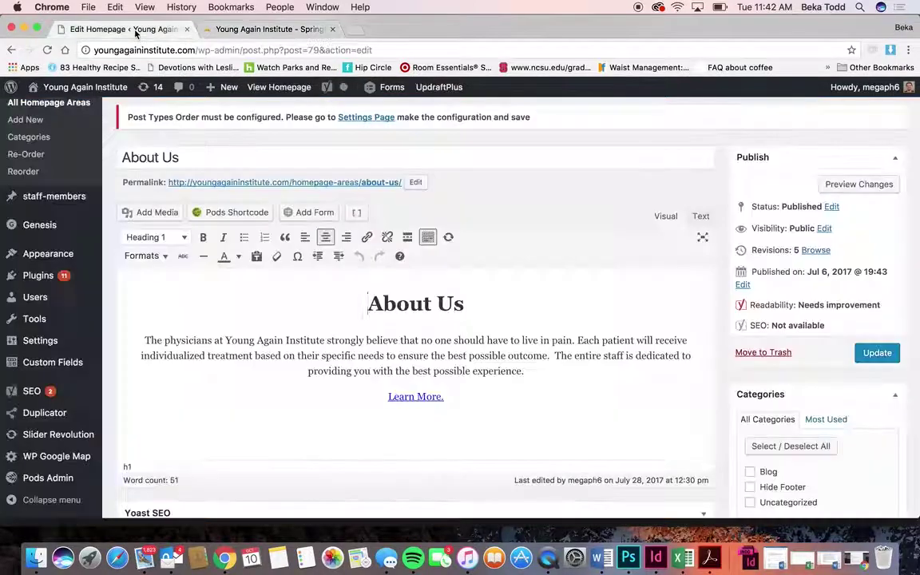
pyautogui.scroll(-10, 339, 284)
pyautogui.scroll(-2, 339, 281)
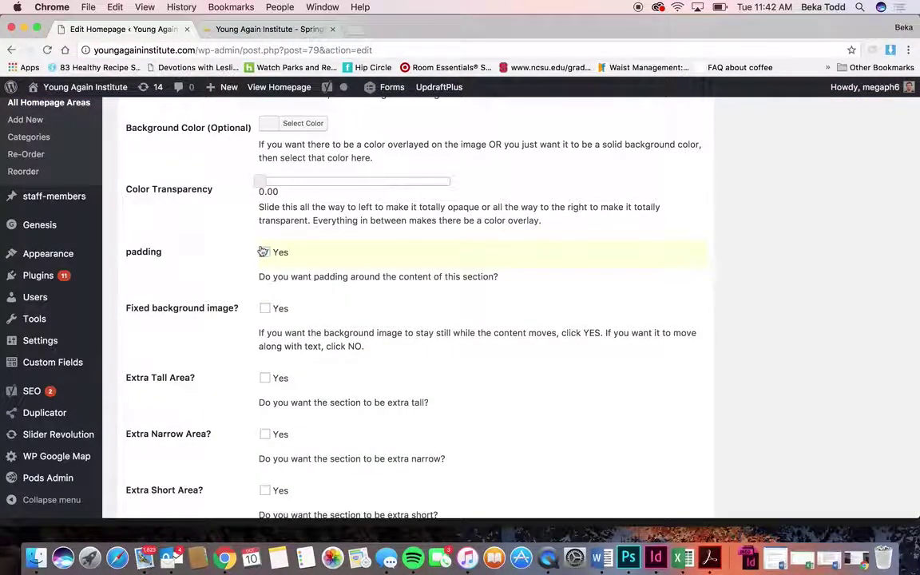
pyautogui.scroll(-8, 353, 352)
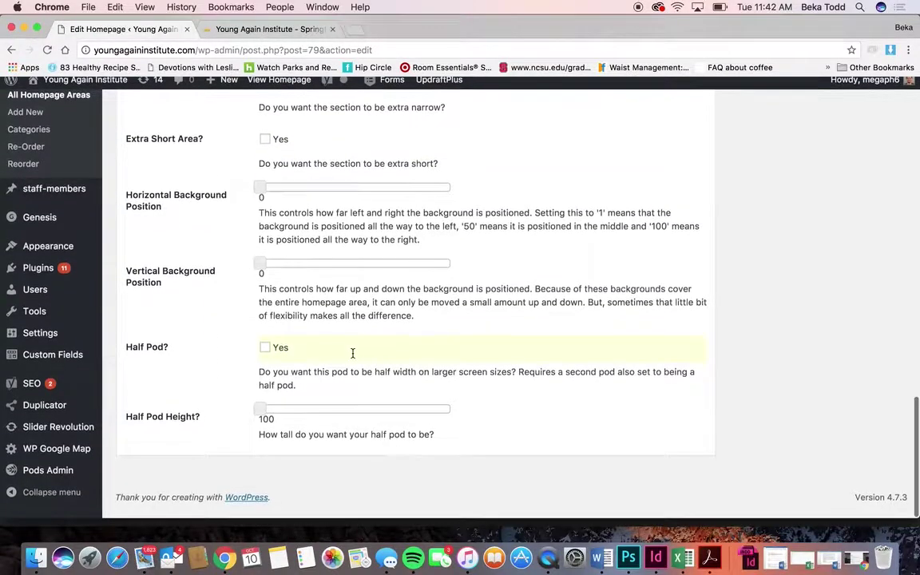
# Step: Open the Stem Cell Therapy homepage area for editing and inspect the target of its Learn More link
pyautogui.press('super+r')
pyautogui.click(70, 278)
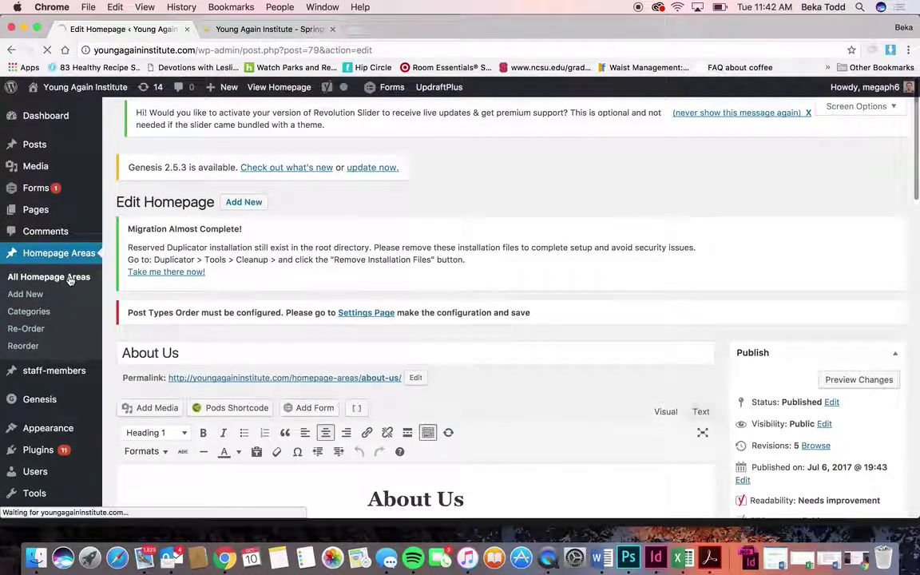
pyautogui.scroll(-3, 253, 320)
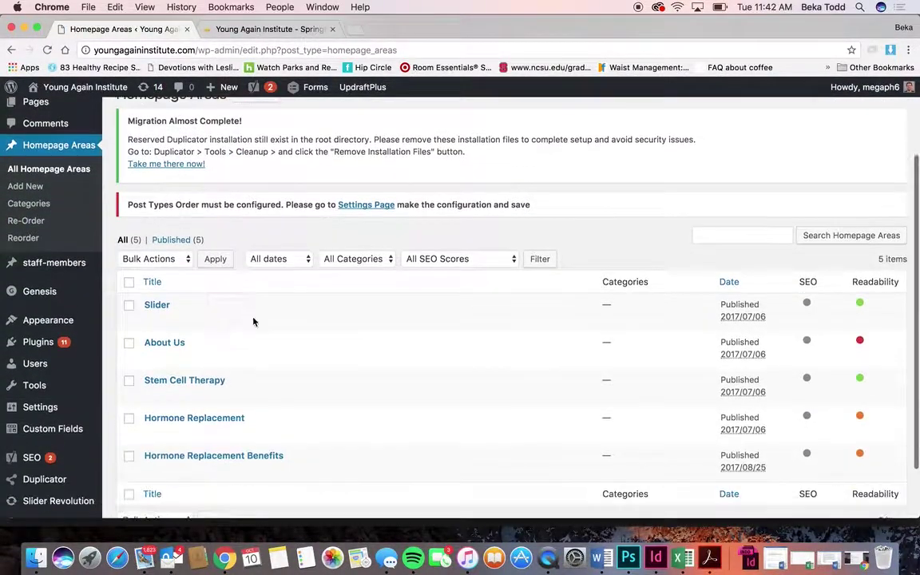
pyautogui.click(197, 382)
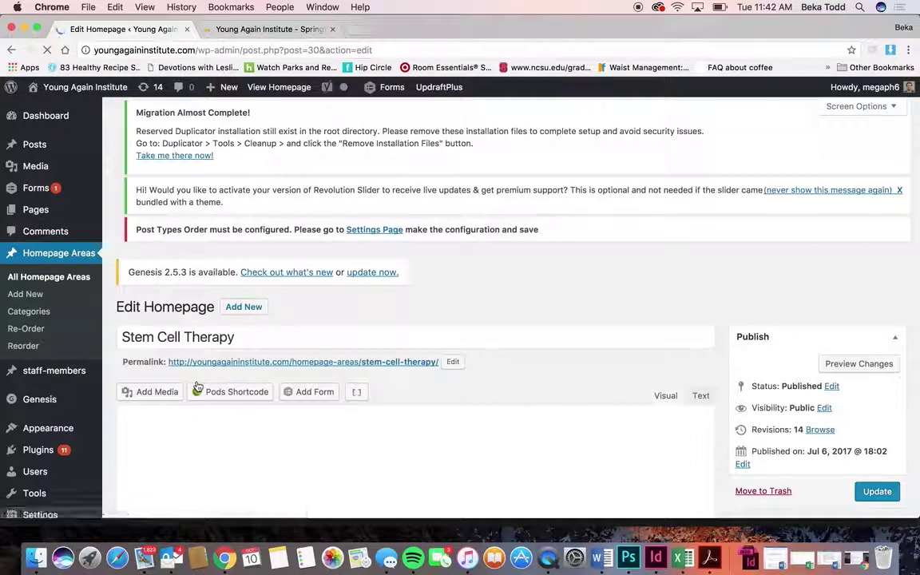
pyautogui.scroll(-5, 197, 387)
pyautogui.scroll(-2, 196, 385)
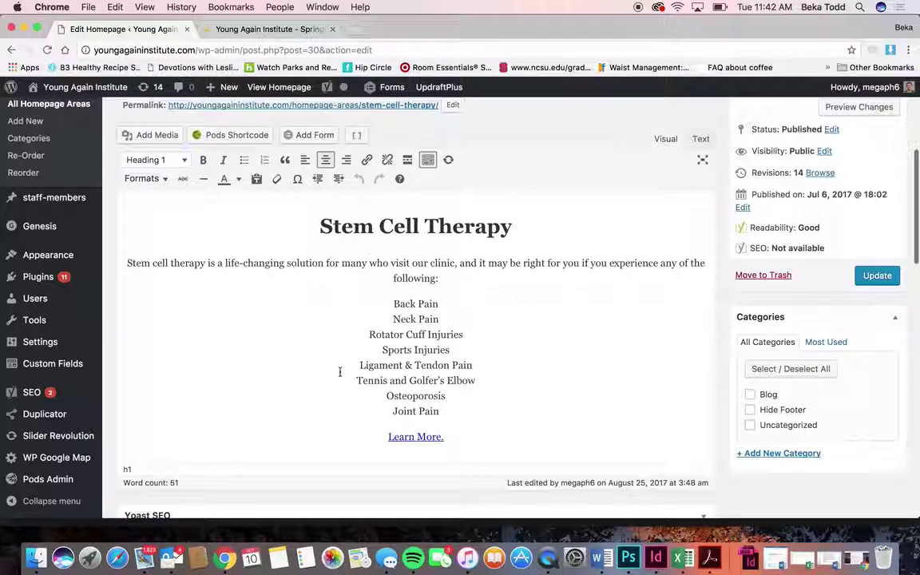
pyautogui.click(412, 437)
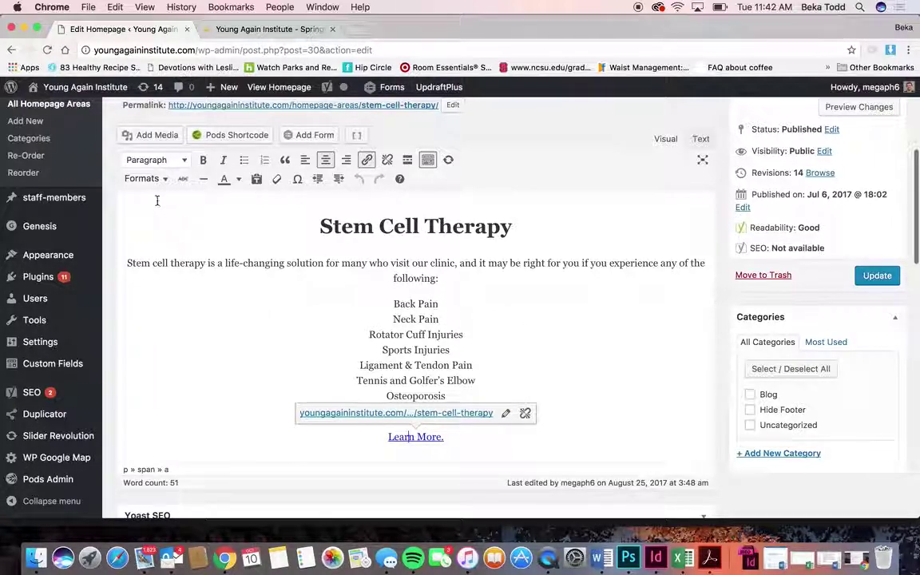
# Step: Show the custom formats available for the Learn More link and for the selected Stem Cell Therapy heading and text
pyautogui.click(148, 183)
pyautogui.click(269, 262)
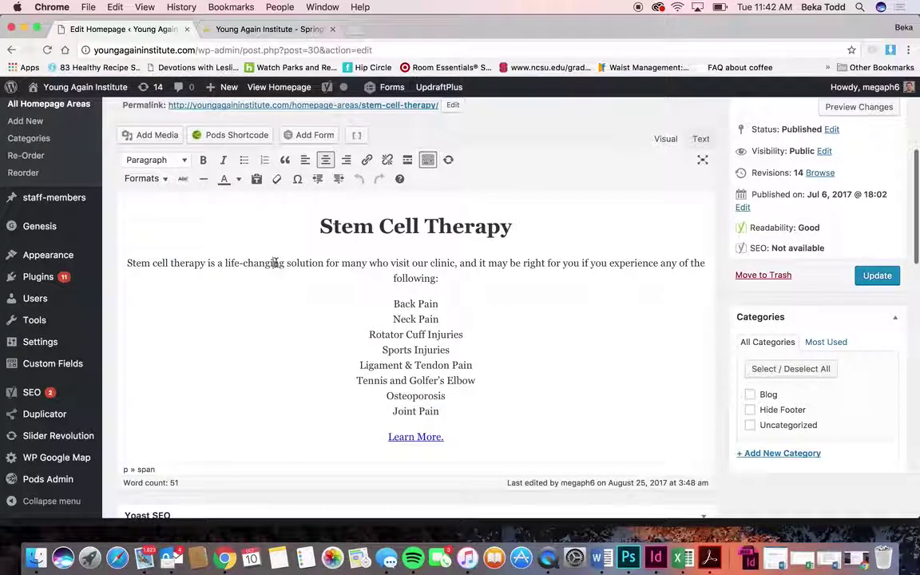
pyautogui.click(394, 334)
pyautogui.moveTo(356, 223); pyautogui.dragTo(212, 225)
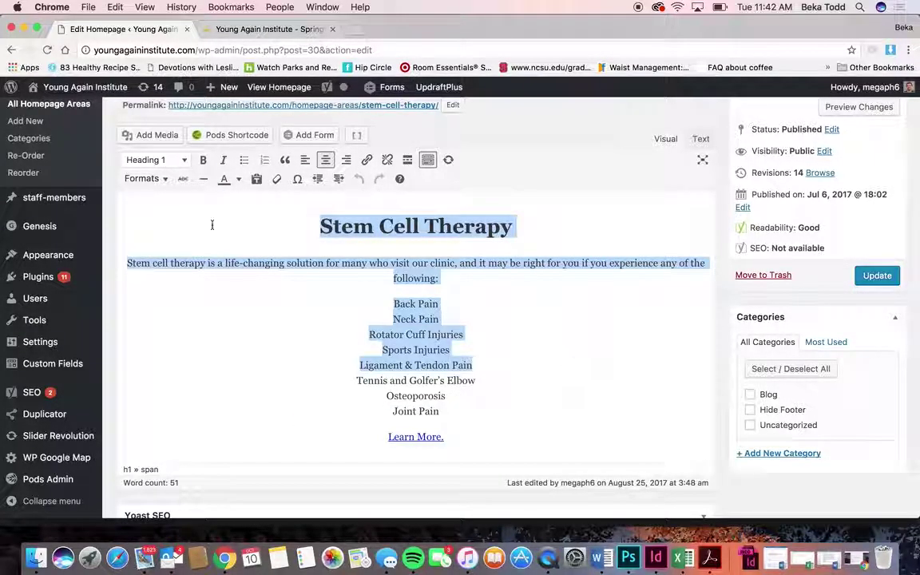
pyautogui.click(147, 178)
pyautogui.click(270, 281)
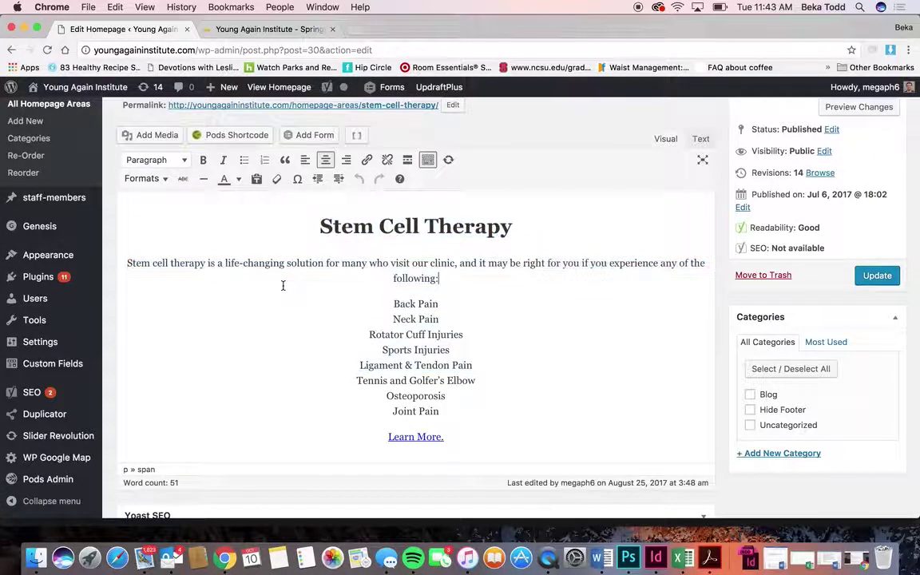
# Step: Check the public homepage briefly, and review the Stem Cell Therapy area's background image, color overlay, padding, size and position options
pyautogui.click(287, 29)
pyautogui.click(104, 29)
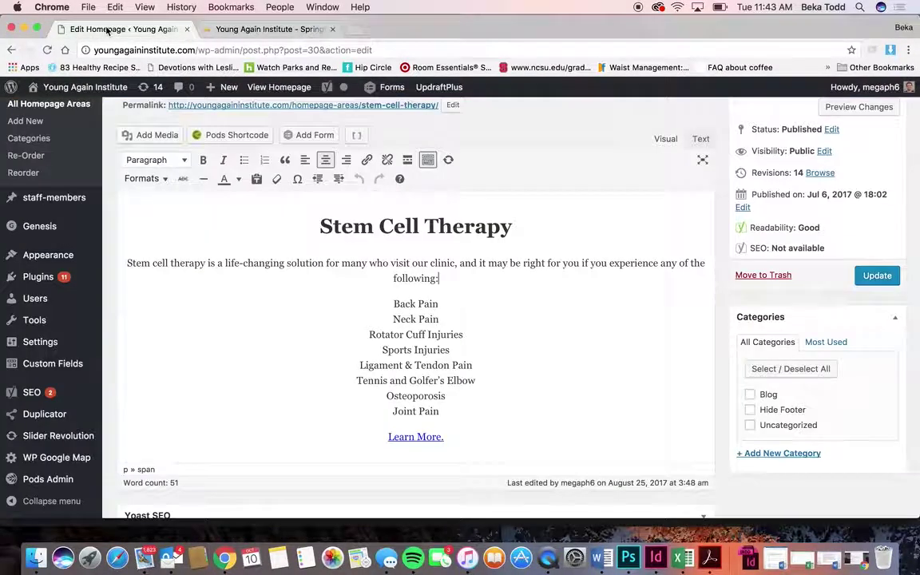
pyautogui.scroll(-5, 376, 391)
pyautogui.scroll(-2, 375, 396)
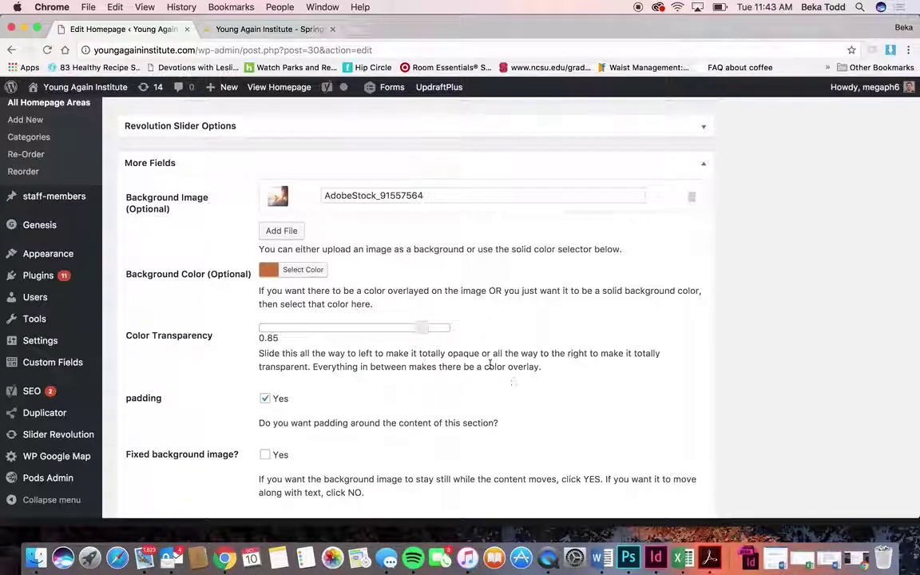
pyautogui.scroll(-3, 266, 400)
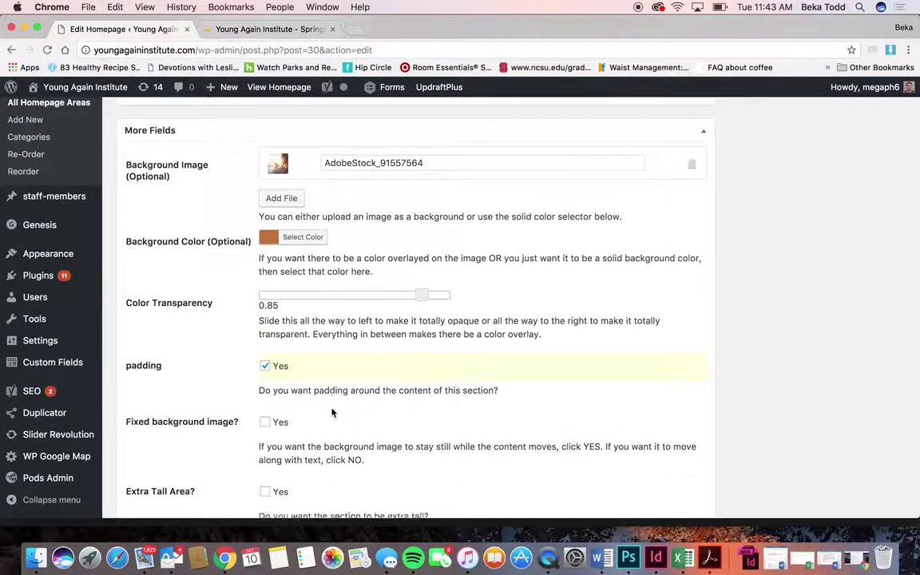
pyautogui.scroll(-5, 333, 412)
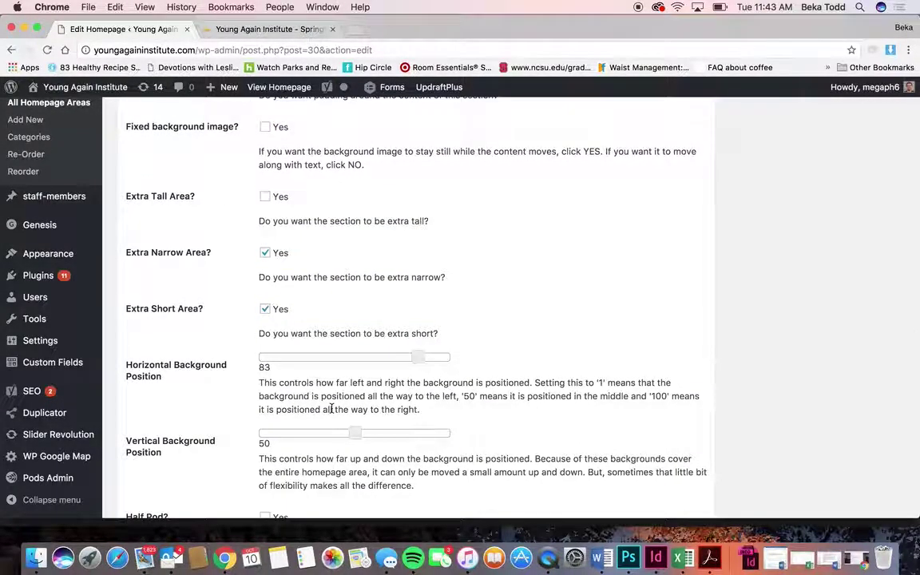
pyautogui.scroll(-3, 331, 409)
pyautogui.scroll(20, 332, 411)
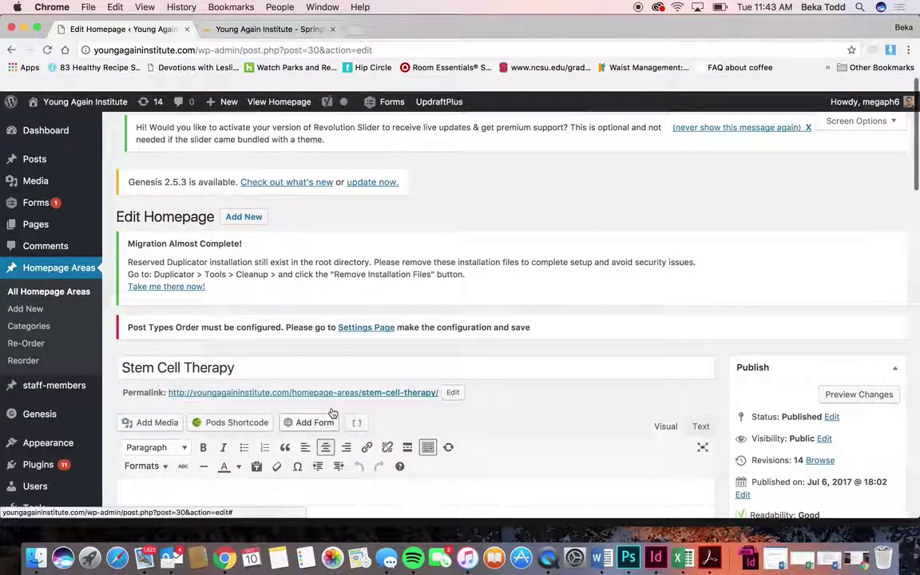
pyautogui.scroll(-8, 331, 409)
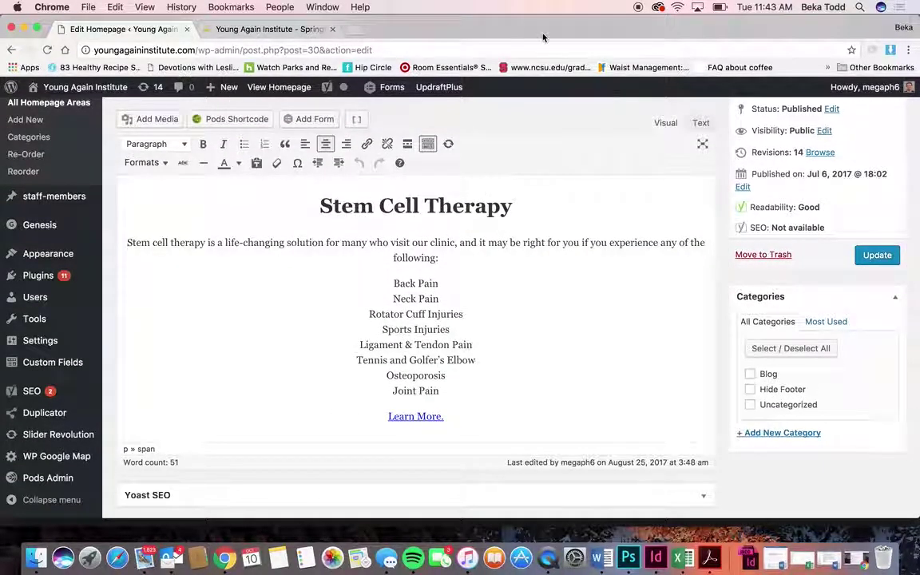
# Step: Open the homepage areas' Re-Order list and view the Hormone Replacement and Benefits sections on the public homepage
pyautogui.click(26, 154)
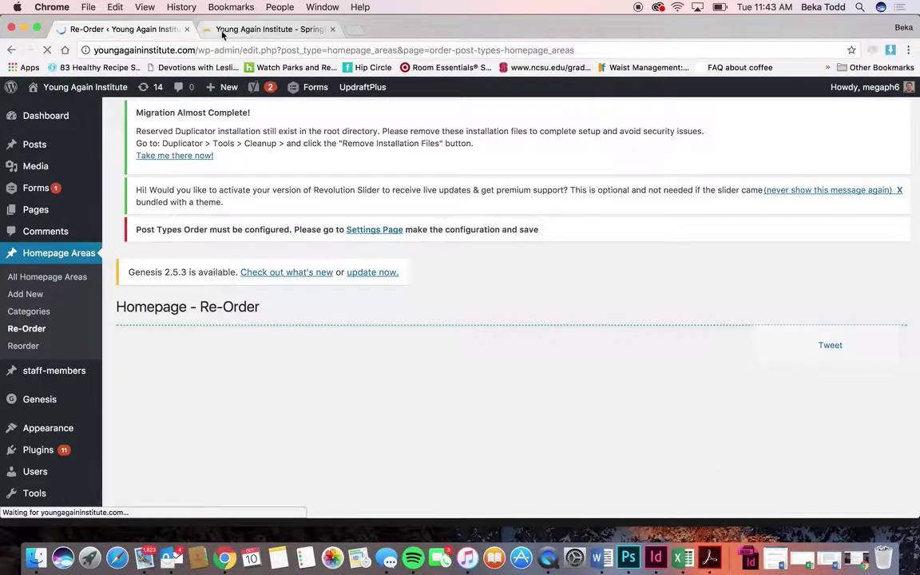
pyautogui.scroll(-4, 215, 275)
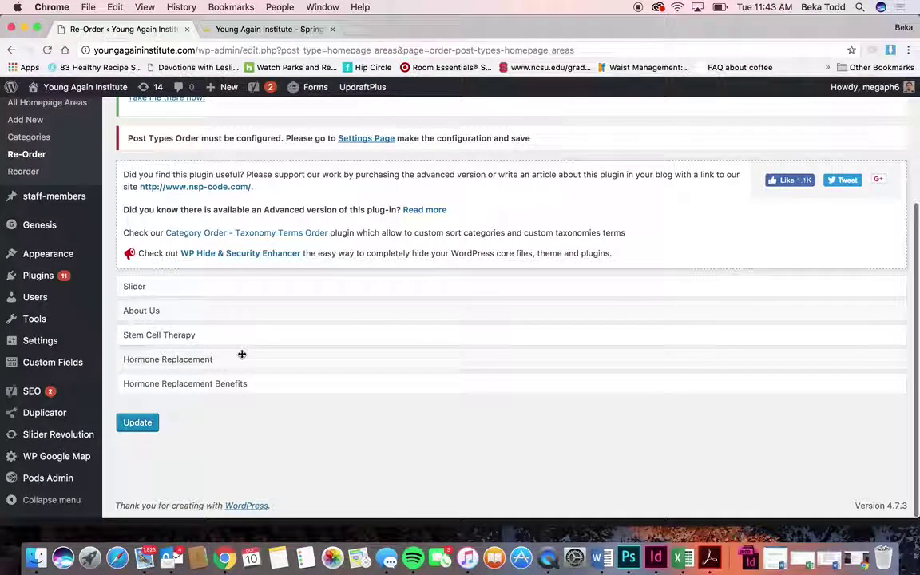
pyautogui.click(266, 30)
pyautogui.scroll(-5, 351, 310)
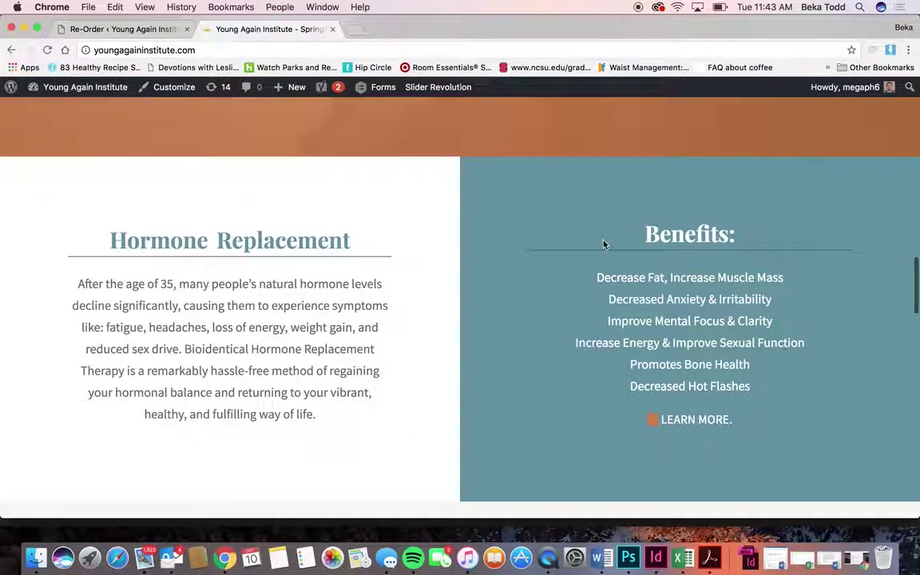
pyautogui.scroll(-2, 604, 245)
pyautogui.scroll(2, 575, 231)
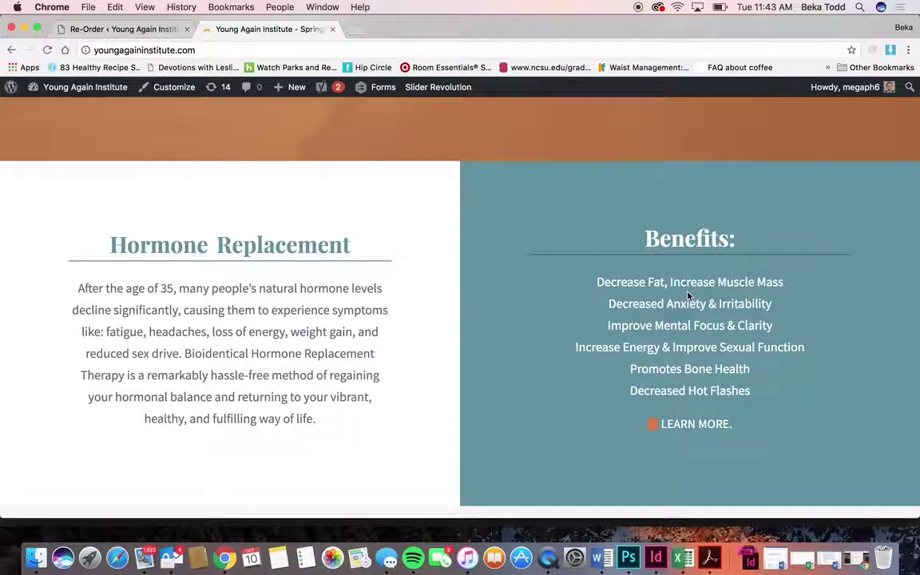
# Step: Return to the list of all homepage areas and open the Hormone Replacement area for editing
pyautogui.click(143, 34)
pyautogui.scroll(2, 56, 152)
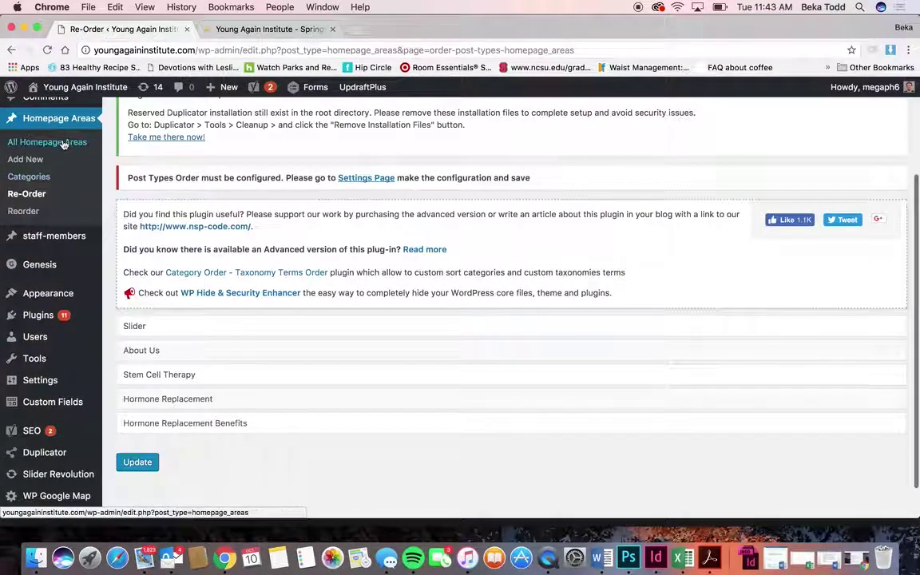
pyautogui.click(40, 143)
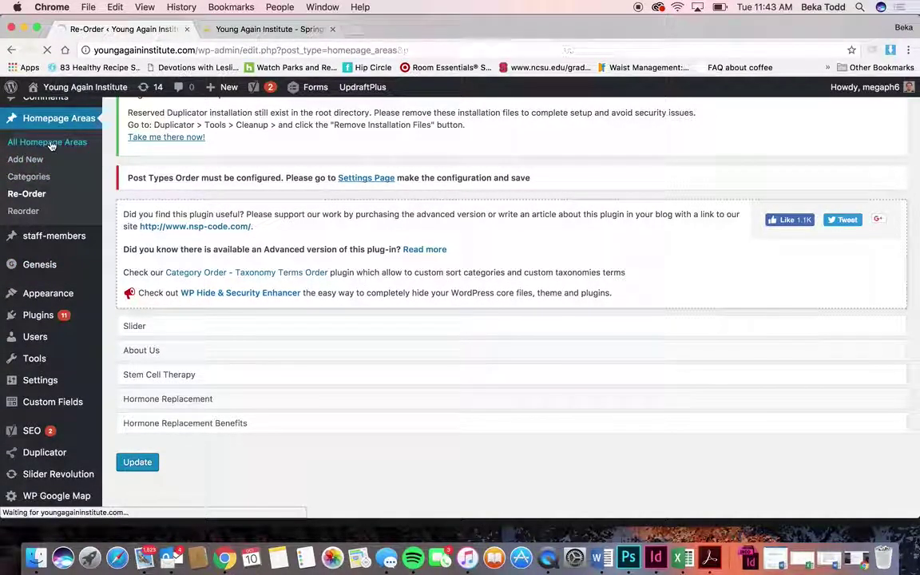
pyautogui.scroll(-3, 263, 274)
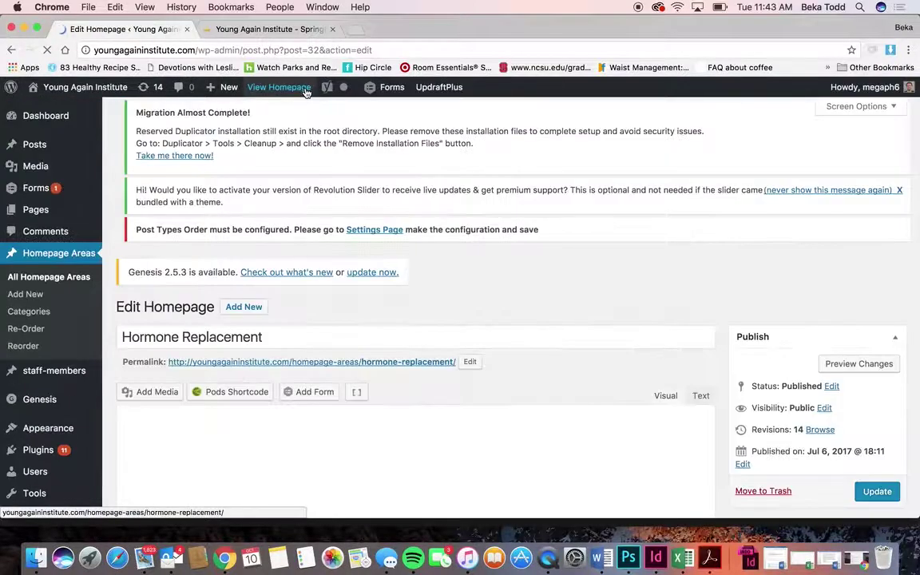
# Step: Check the side-by-side Hormone Replacement and Benefits sections on the public homepage, and review the Hormone Replacement area's Half Pod settings
pyautogui.click(263, 29)
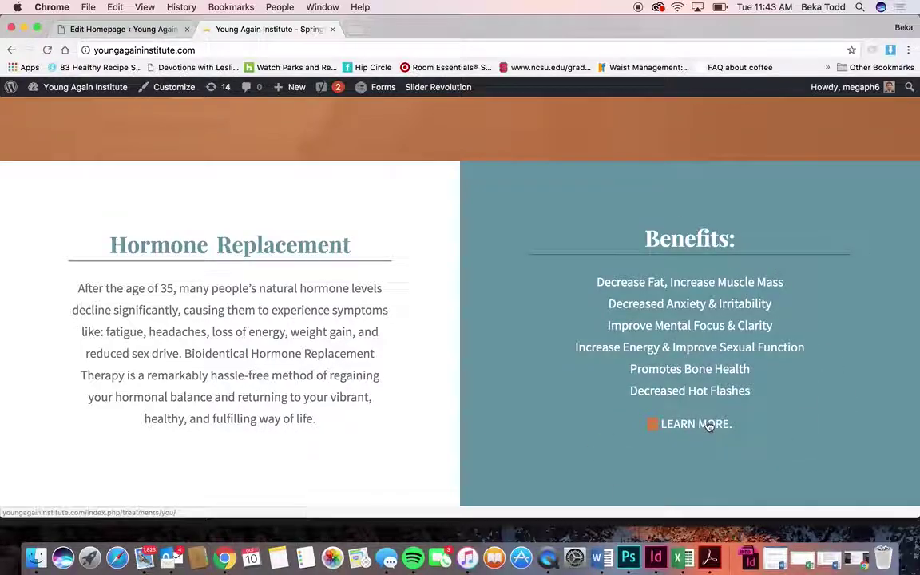
pyautogui.click(132, 29)
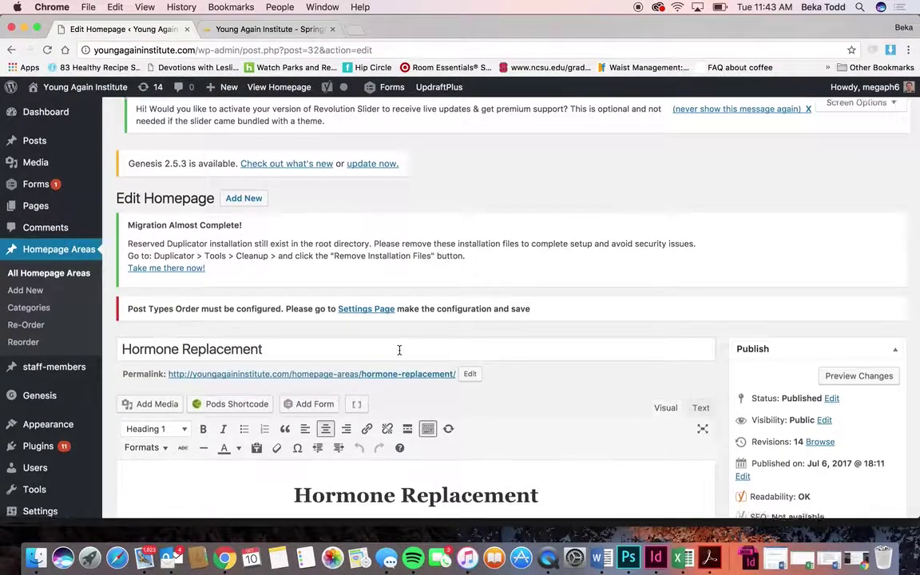
pyautogui.scroll(-15, 399, 350)
pyautogui.scroll(-8, 400, 350)
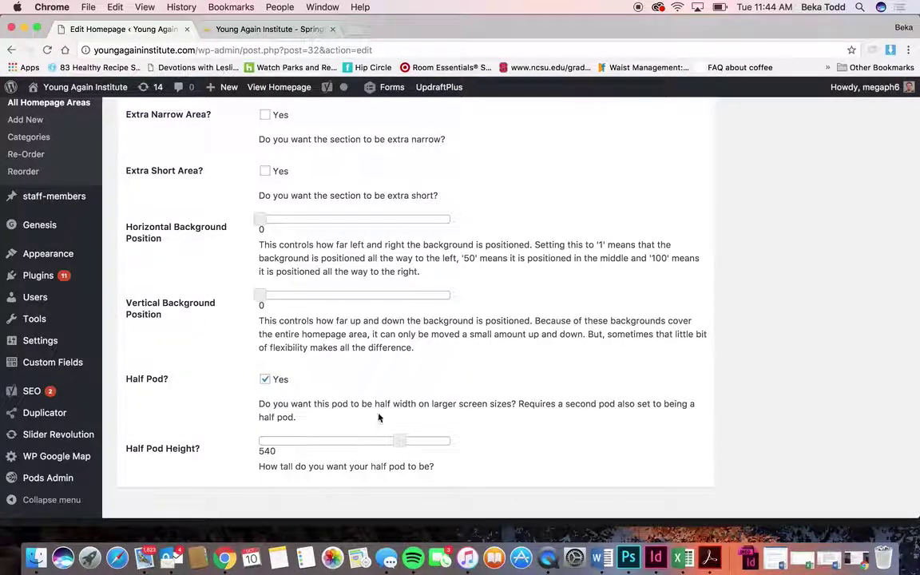
pyautogui.scroll(10, 359, 392)
# Step: Open the Hormone Replacement Benefits area, review its Half Pod and Half Pod Height settings, and return to the public homepage
pyautogui.click(62, 285)
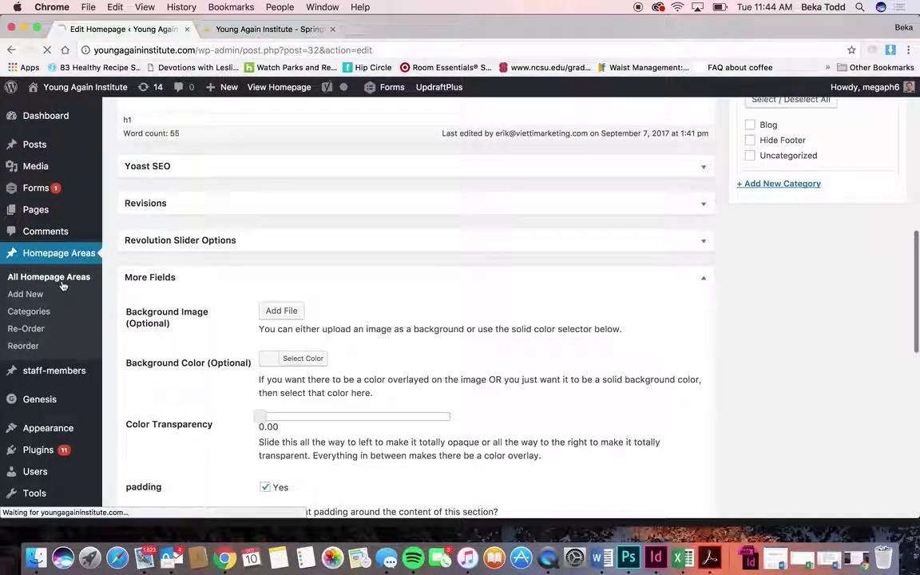
pyautogui.scroll(-4, 147, 349)
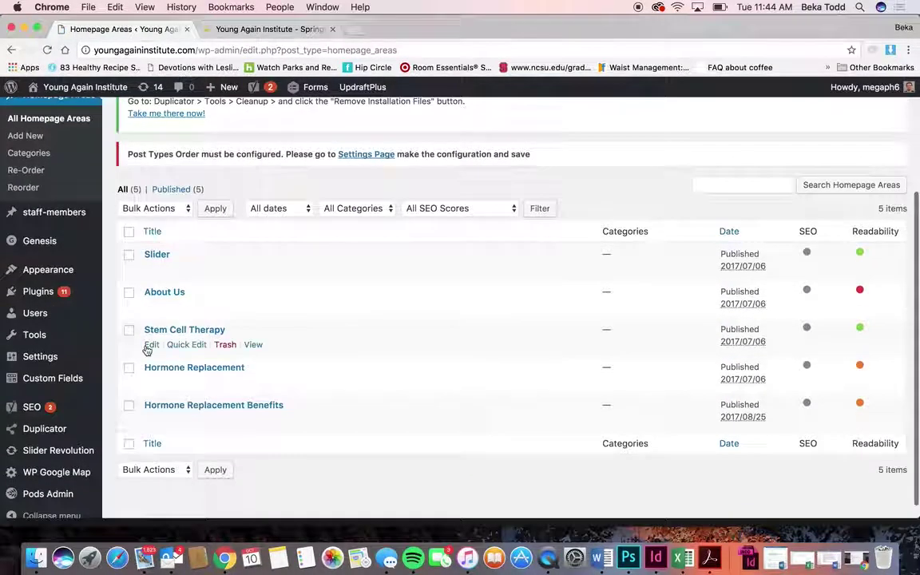
pyautogui.click(170, 407)
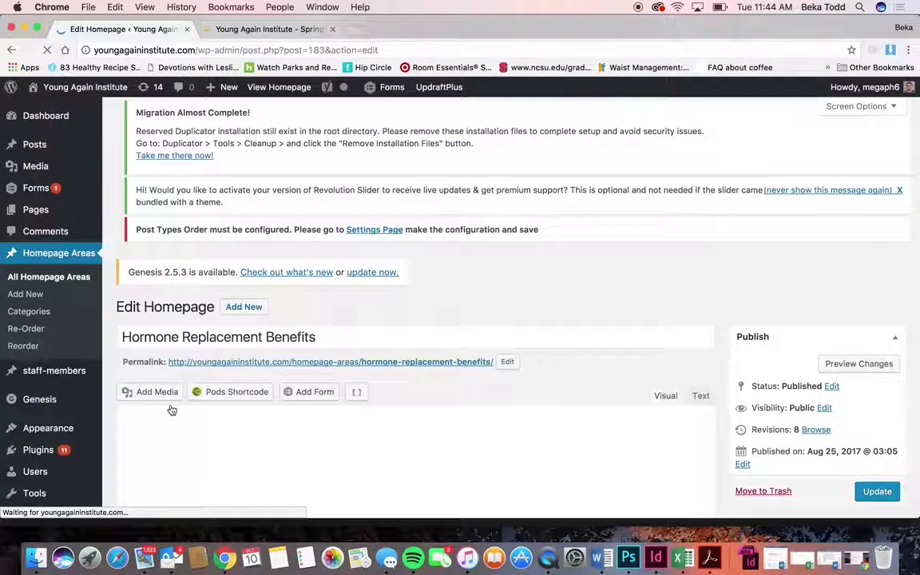
pyautogui.scroll(-10, 171, 410)
pyautogui.scroll(-15, 171, 410)
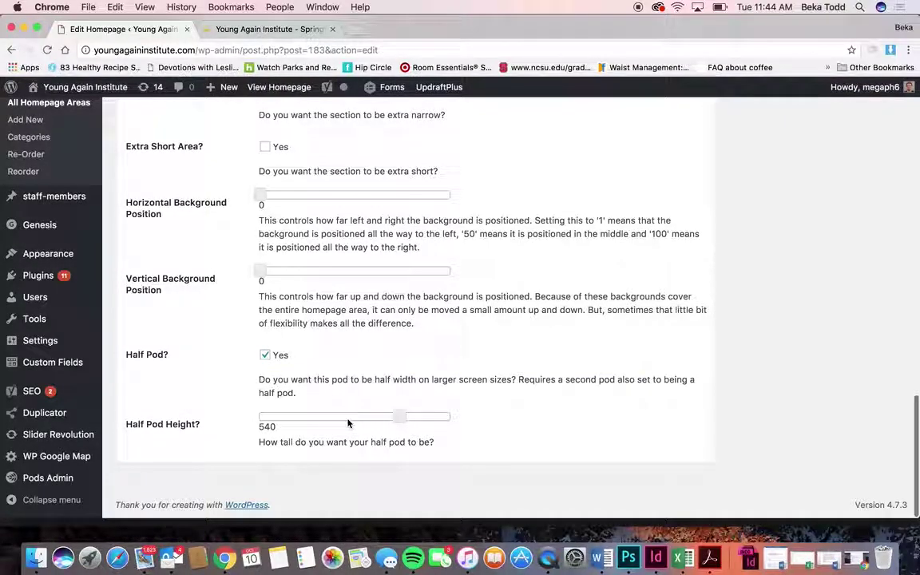
pyautogui.click(268, 30)
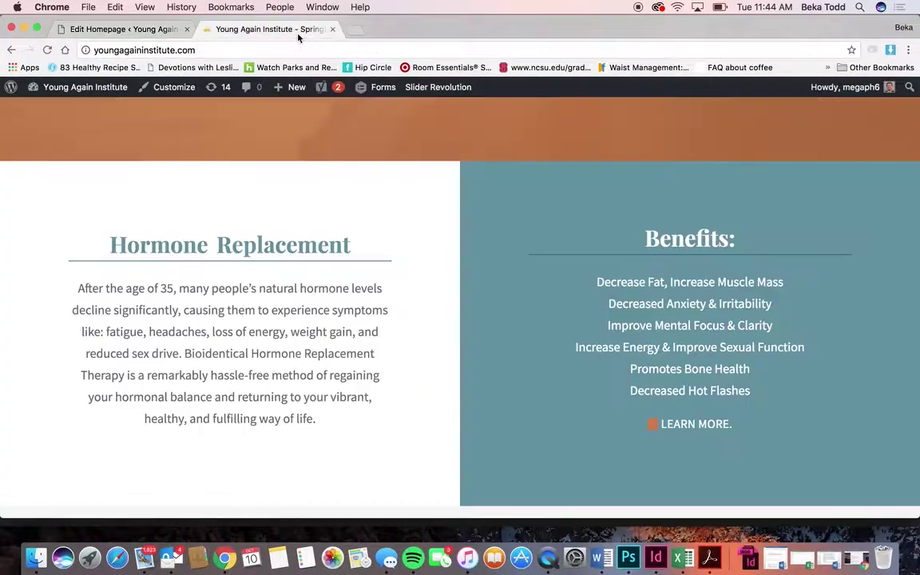
# Step: Start a new homepage area in the site admin and title it "whatever you want"
pyautogui.scroll(5, 458, 352)
pyautogui.scroll(-6, 458, 352)
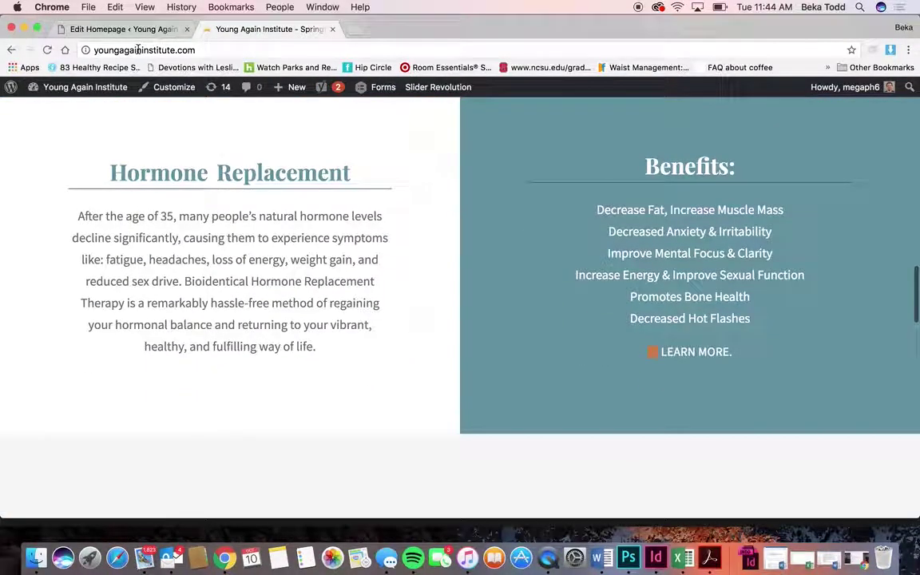
pyautogui.click(122, 30)
pyautogui.press('super+r')
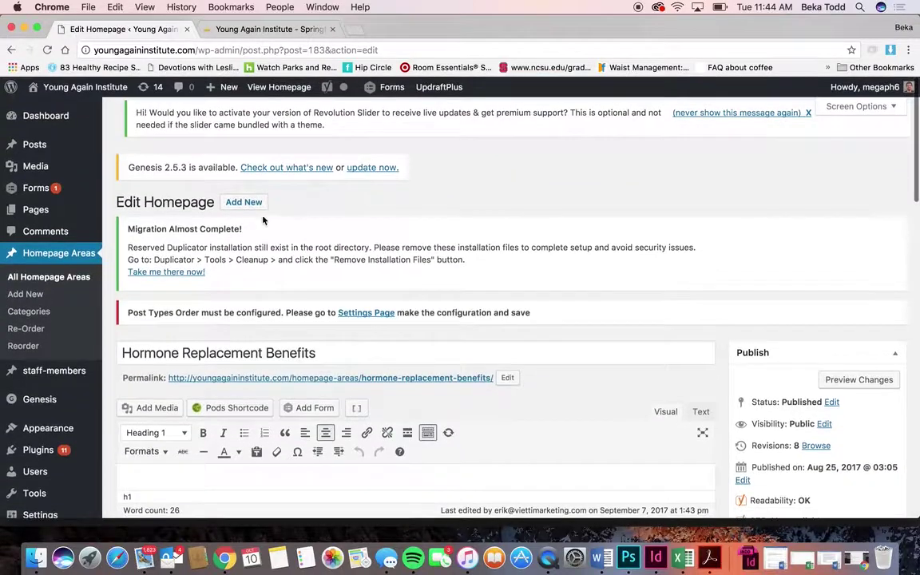
pyautogui.click(253, 204)
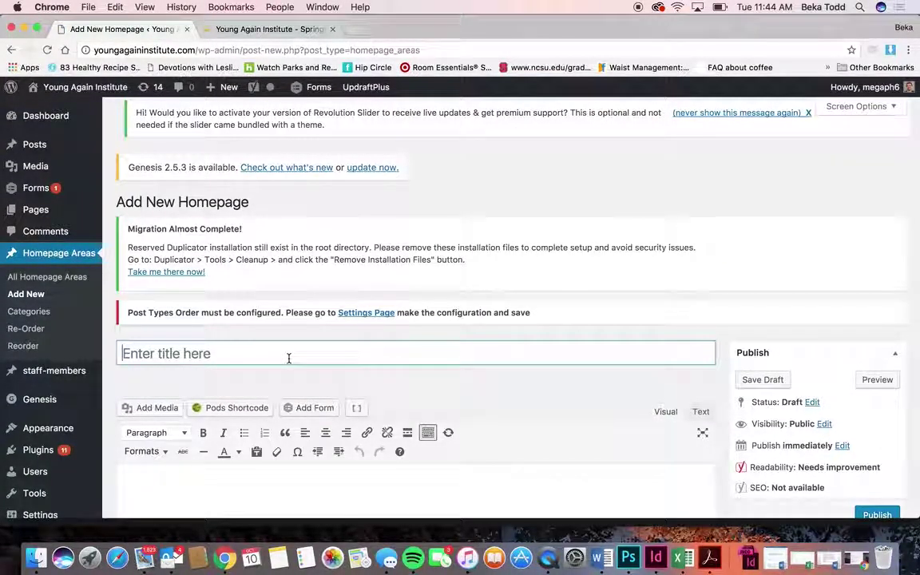
pyautogui.write('what')
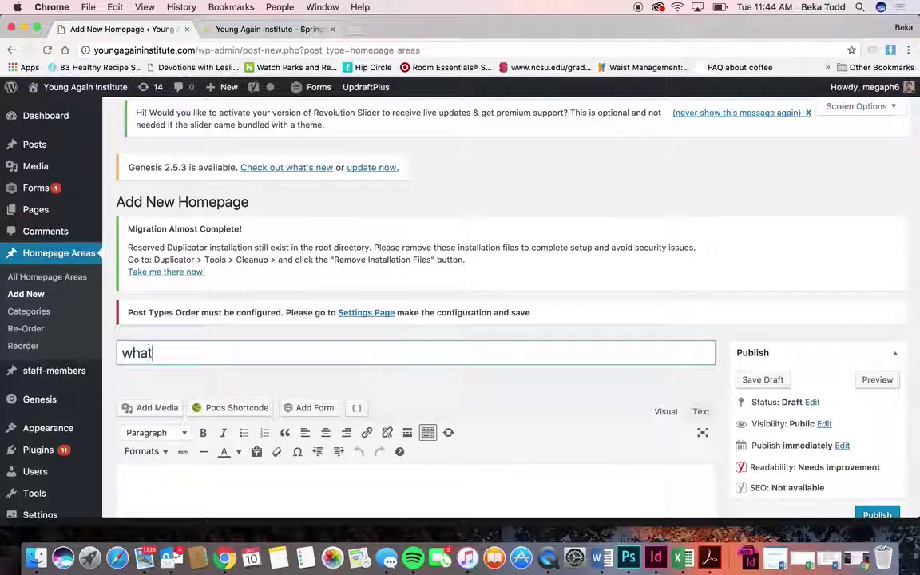
pyautogui.write('ever you want')
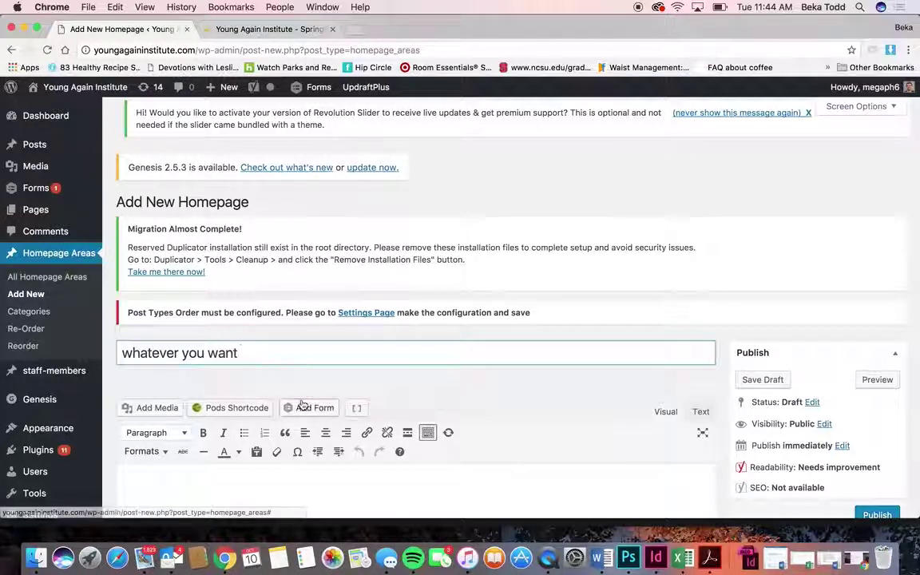
# Step: Enter the body text as three paragraphs: "New Information", "Here are some words." and "Learn More."
pyautogui.scroll(-2, 302, 399)
pyautogui.click(301, 399)
pyautogui.write('New O')
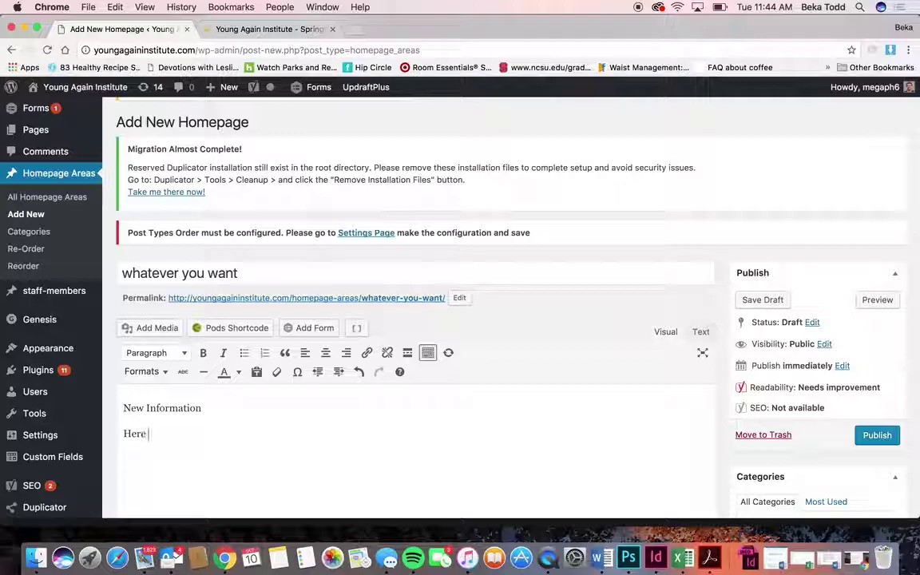
pyautogui.write('weo')
pyautogui.press('Return')
pyautogui.write('Learn More.')
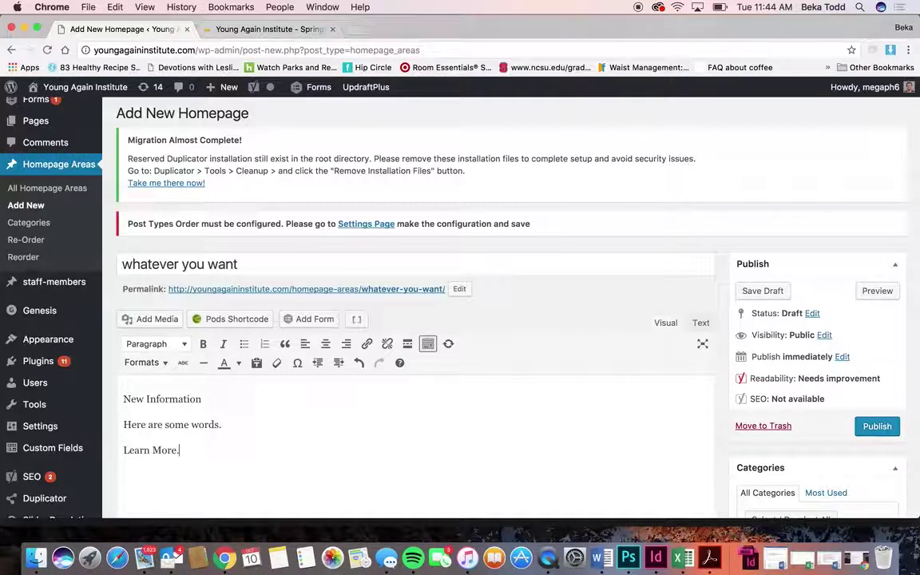
# Step: Center all three body lines and set "New Information" to the Heading 1 style
pyautogui.press('super+a')
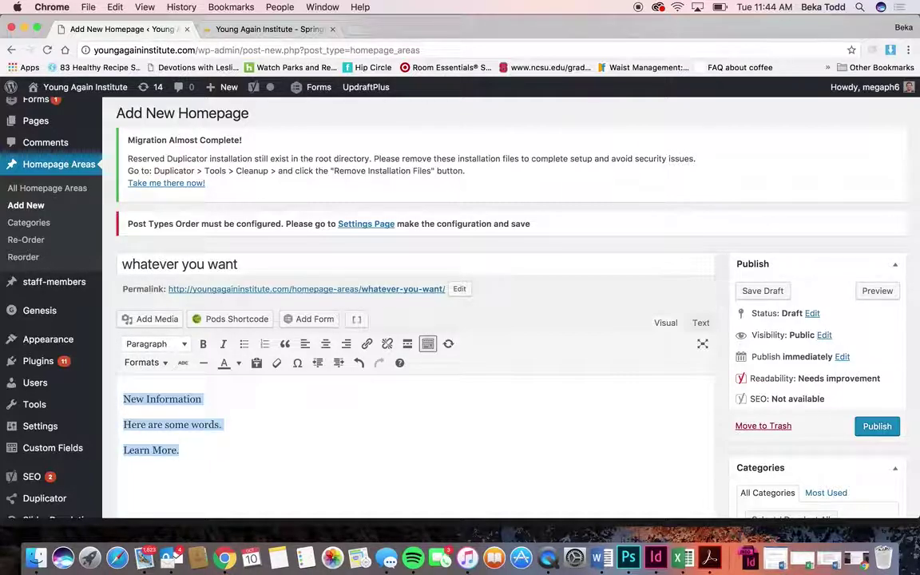
pyautogui.click(325, 345)
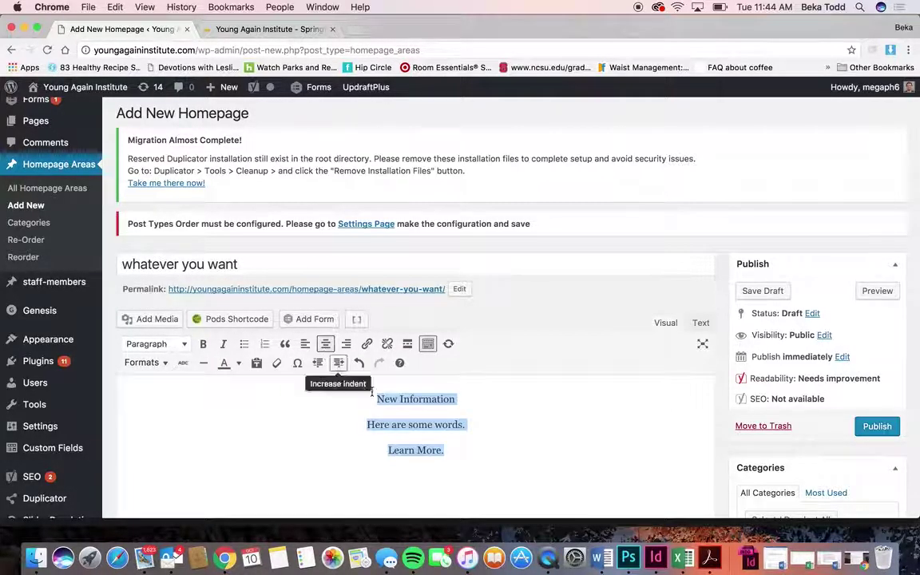
pyautogui.click(474, 404)
pyautogui.moveTo(372, 400); pyautogui.dragTo(455, 399)
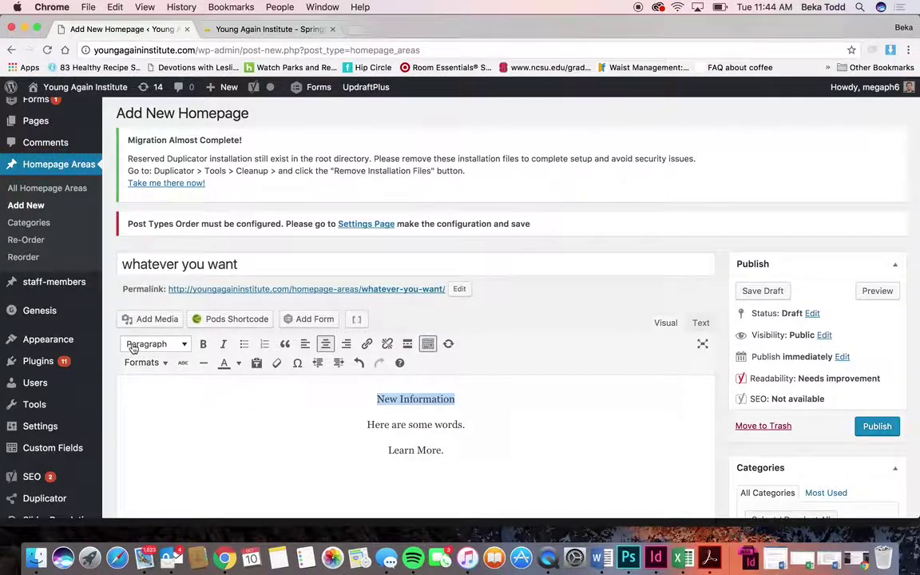
pyautogui.click(154, 344)
pyautogui.click(209, 196)
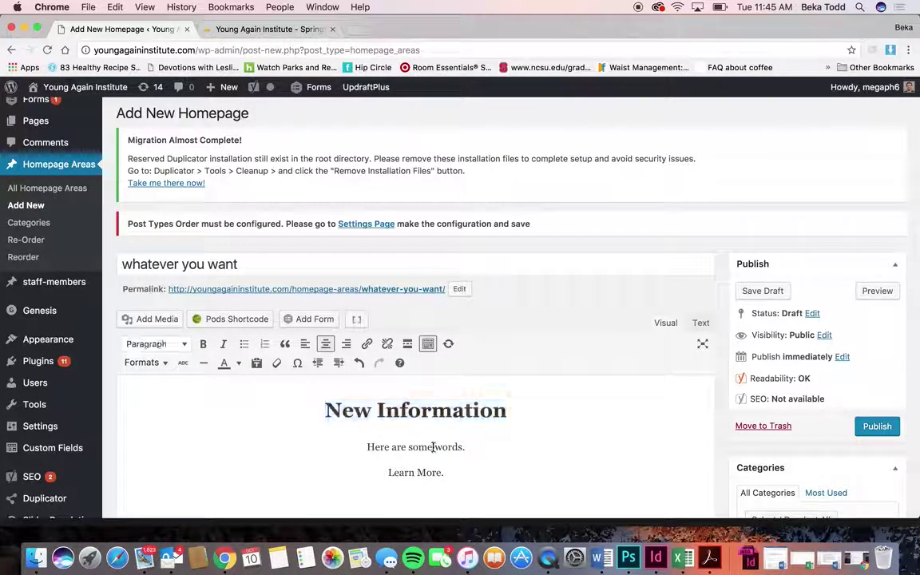
# Step: Link the "Learn More." text to google.com and apply a predefined format style to it
pyautogui.moveTo(444, 474); pyautogui.dragTo(357, 474)
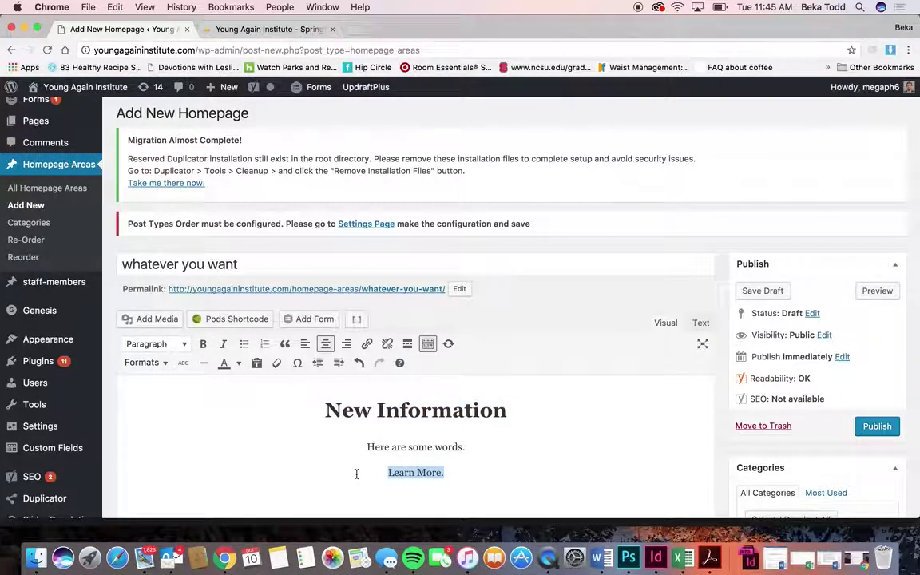
pyautogui.click(366, 343)
pyautogui.write('g')
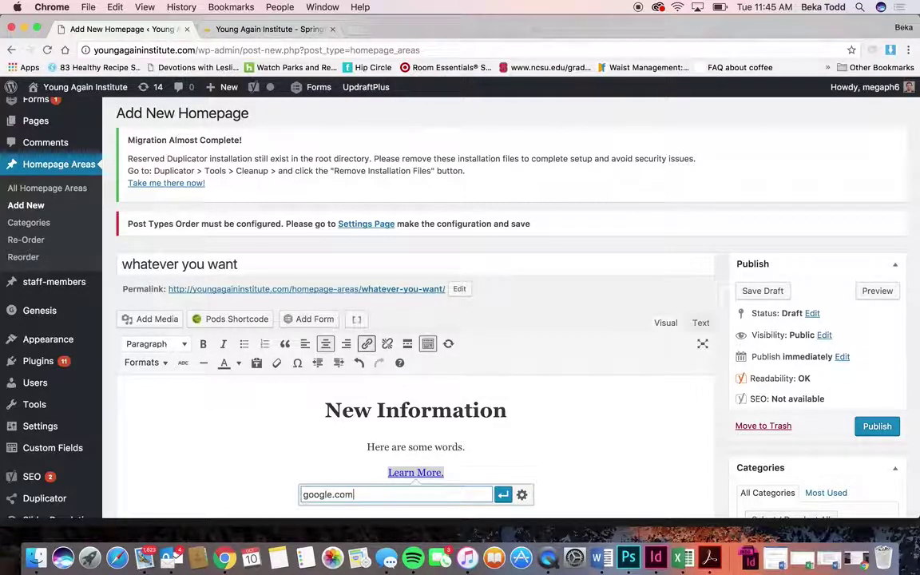
pyautogui.write('oogle.com')
pyautogui.click(502, 495)
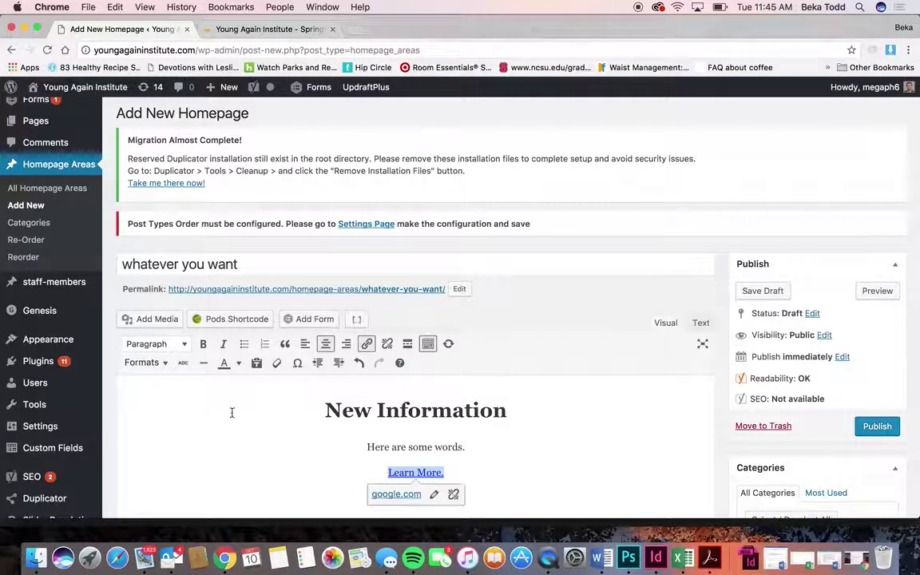
pyautogui.click(142, 363)
pyautogui.click(152, 384)
# Step: Apply a predefined white-text format to all three body lines
pyautogui.click(368, 447)
pyautogui.click(484, 477)
pyautogui.moveTo(485, 477); pyautogui.dragTo(266, 365)
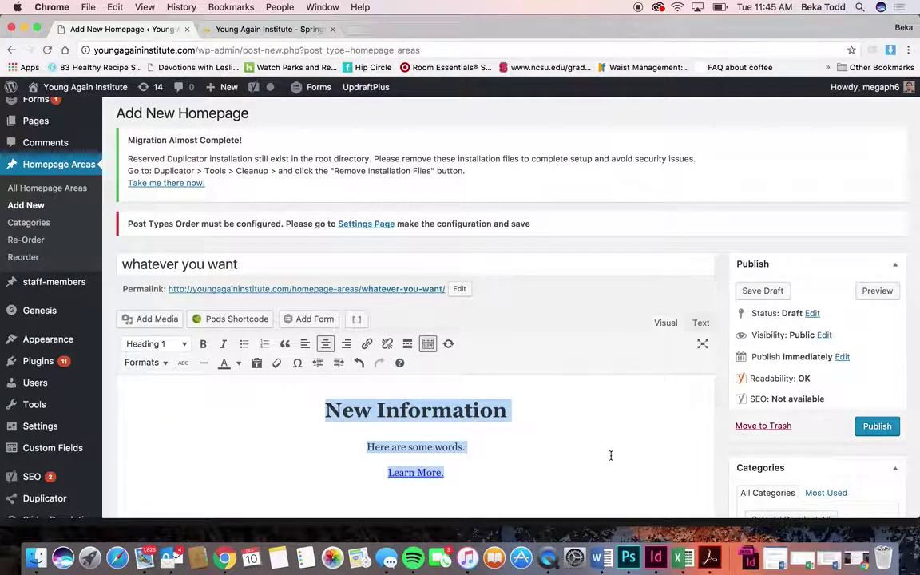
pyautogui.scroll(-5, 611, 455)
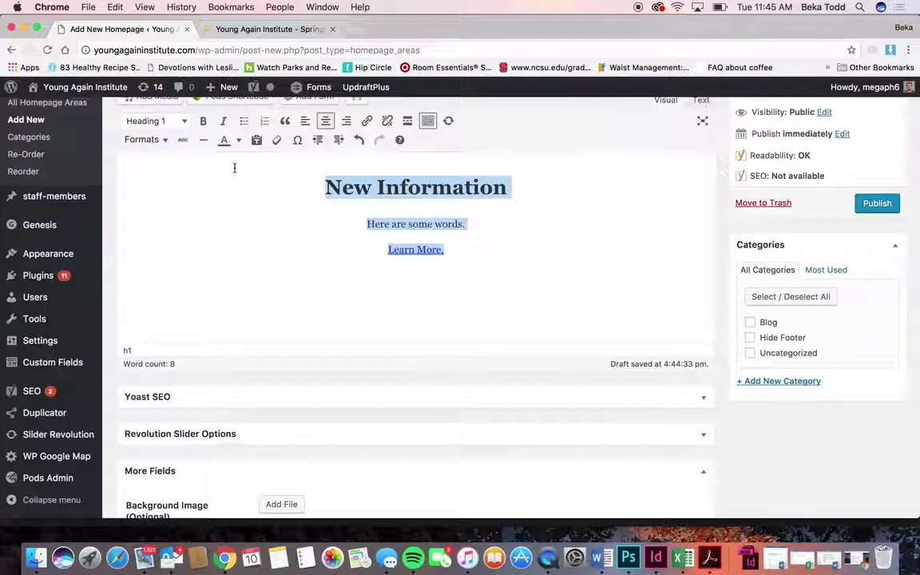
pyautogui.click(150, 141)
pyautogui.click(170, 185)
pyautogui.click(241, 226)
# Step: Add the media library photo of the hugging couple, 21512990_s123rfcouple.jpg, as the area's background image
pyautogui.scroll(-5, 241, 226)
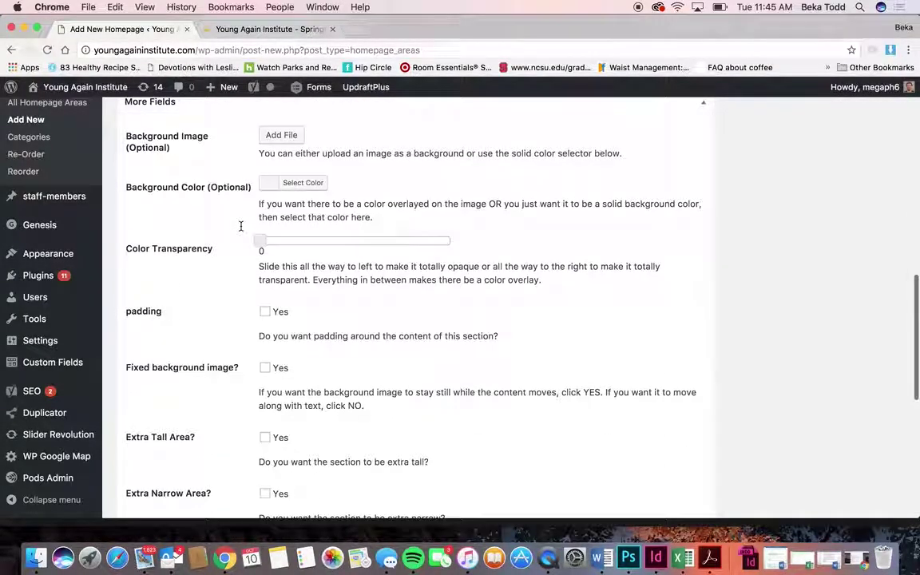
pyautogui.click(276, 134)
pyautogui.click(145, 142)
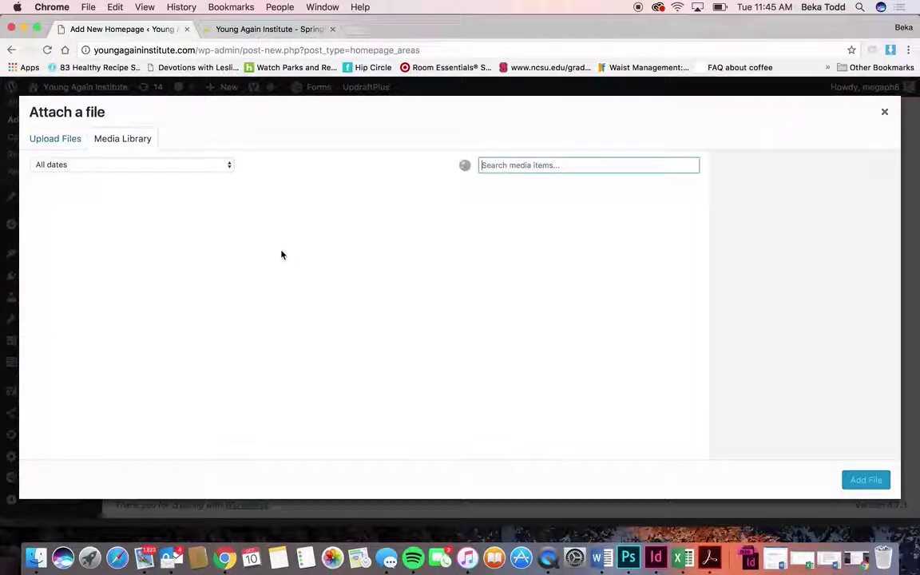
pyautogui.click(461, 232)
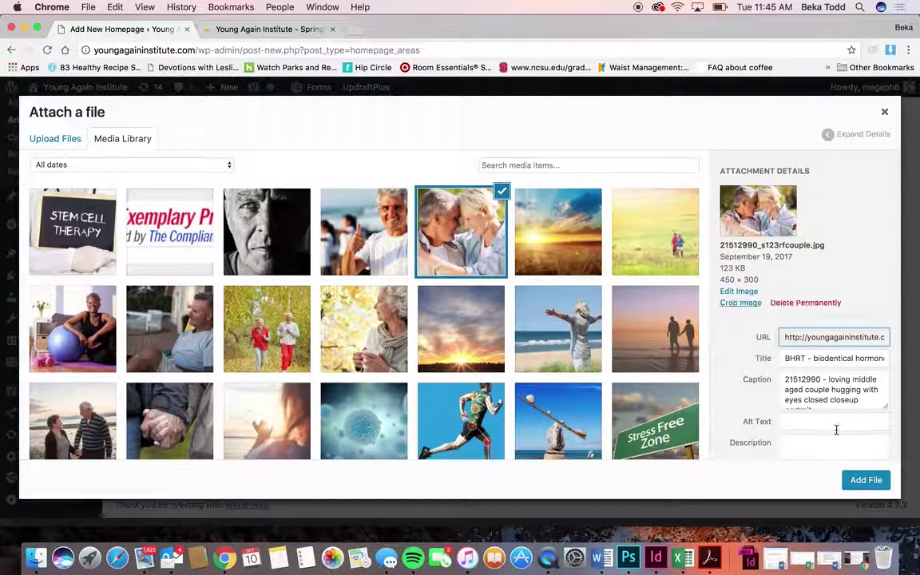
pyautogui.click(866, 480)
# Step: Set the background color to blue #2e7da5 and the color transparency to 0.7
pyautogui.click(297, 210)
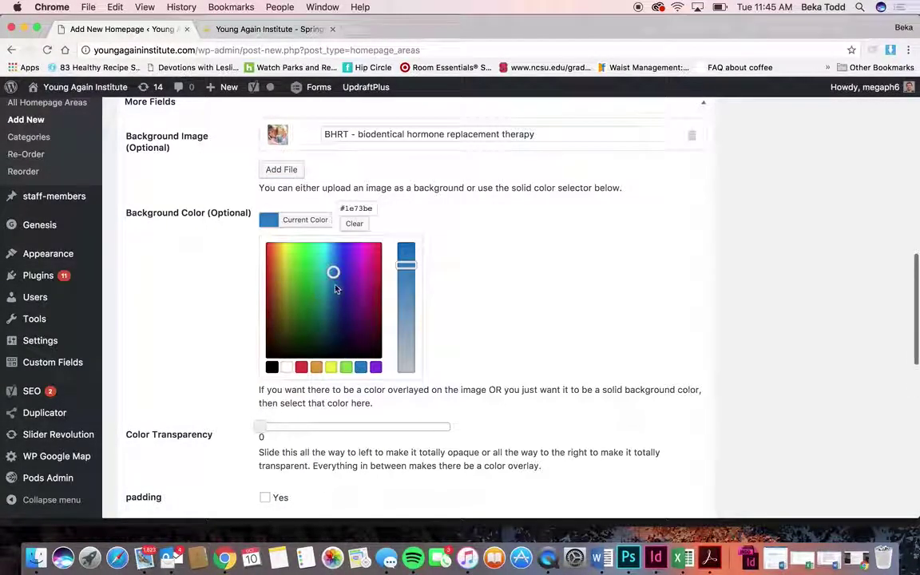
pyautogui.moveTo(334, 273); pyautogui.dragTo(331, 286)
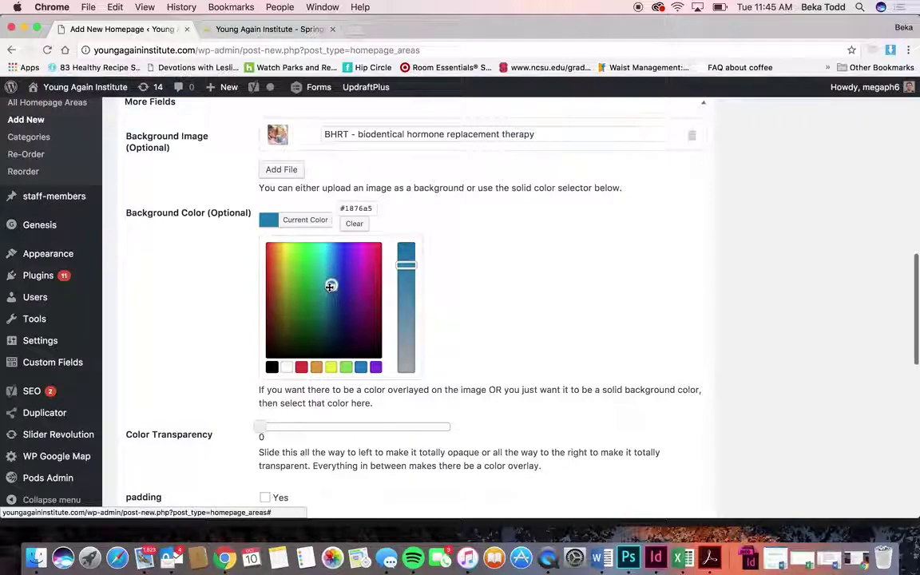
pyautogui.moveTo(413, 275); pyautogui.dragTo(414, 290)
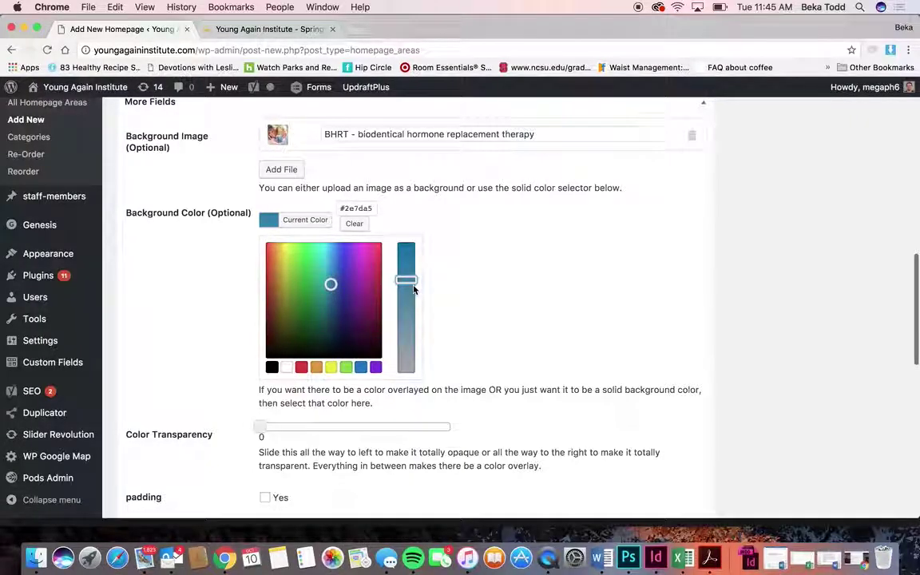
pyautogui.click(334, 427)
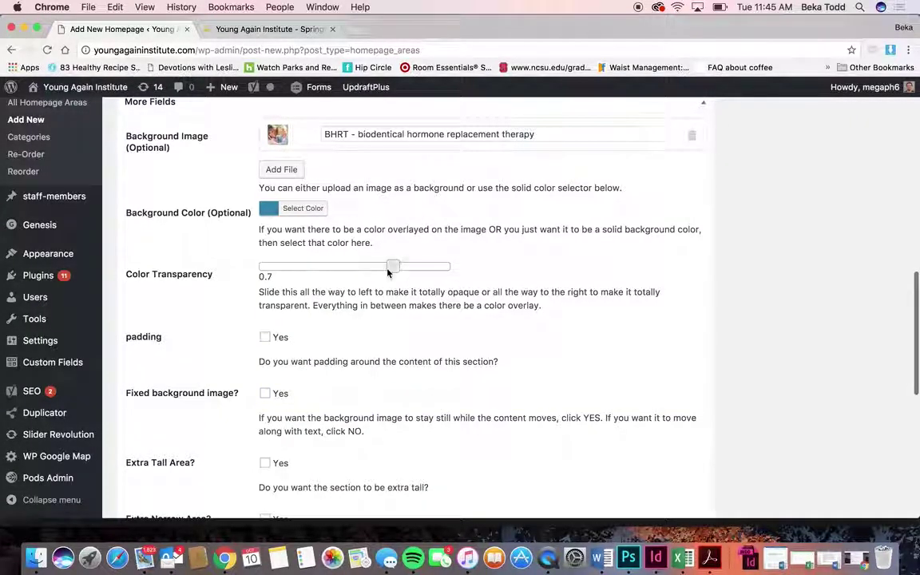
# Step: Review the remaining layout options and publish the new homepage area
pyautogui.scroll(-10, 362, 386)
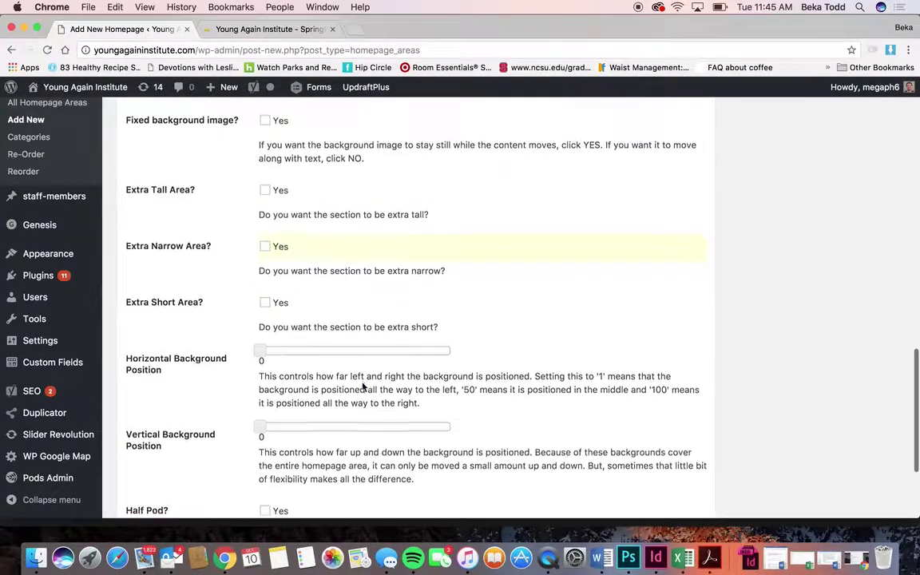
pyautogui.scroll(15, 361, 388)
pyautogui.scroll(-5, 325, 343)
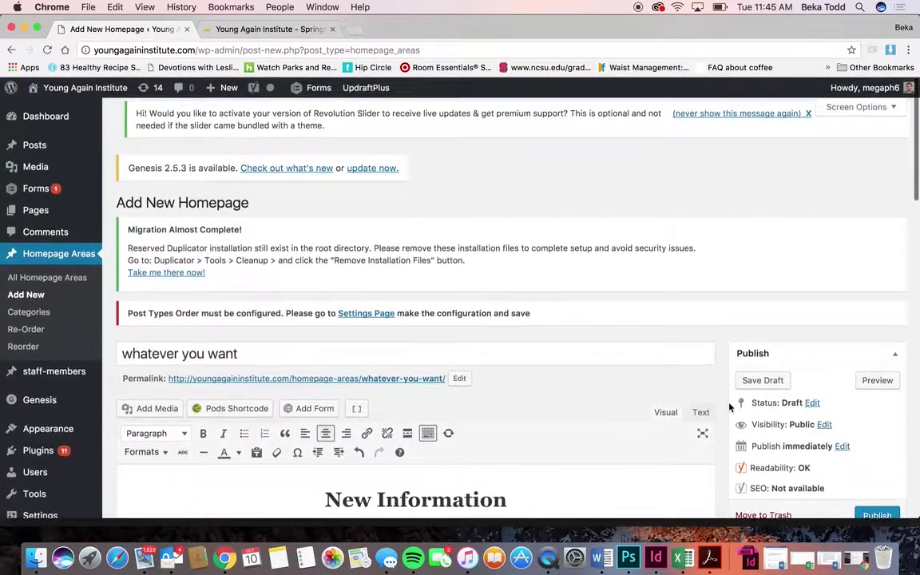
pyautogui.click(885, 356)
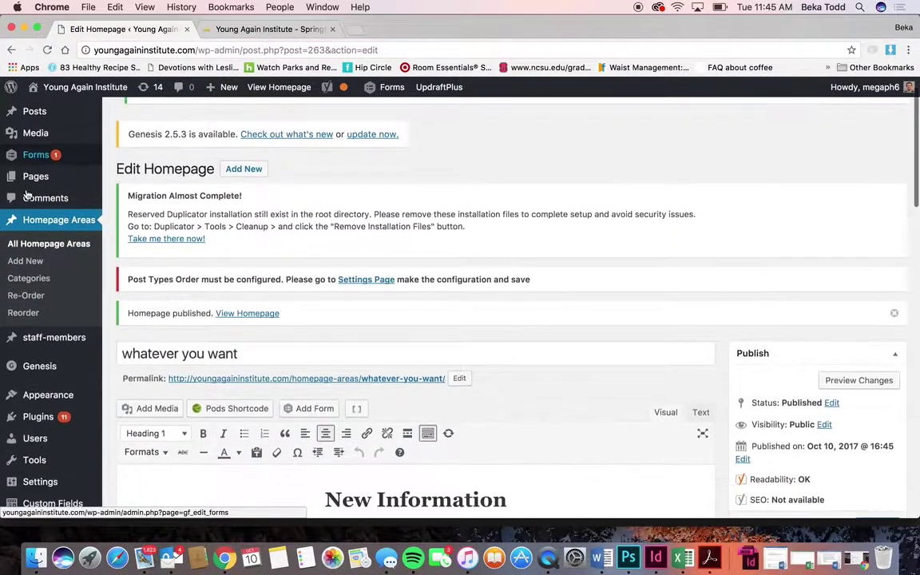
# Step: Reload the live homepage and examine the "New Information" section and its placement below the slider
pyautogui.click(244, 30)
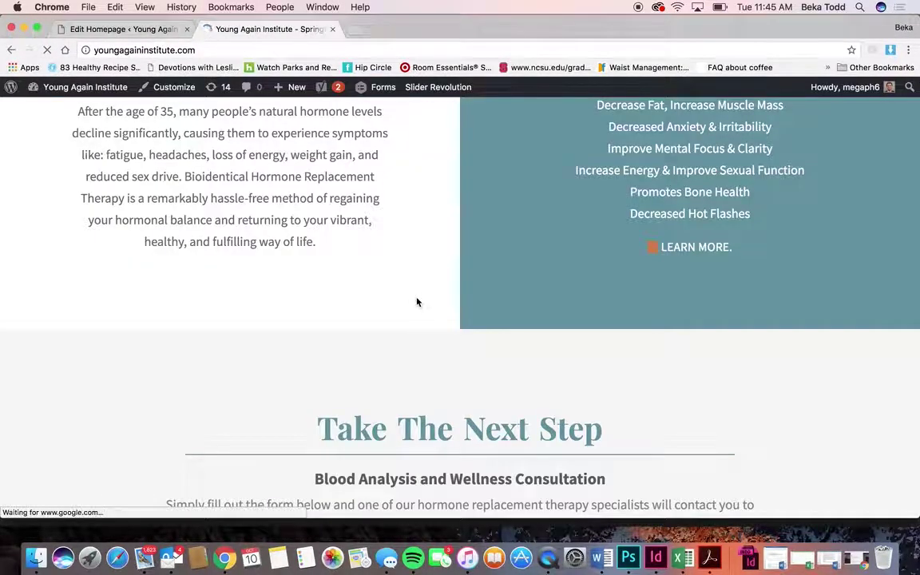
pyautogui.scroll(3, 417, 301)
pyautogui.scroll(-3, 417, 301)
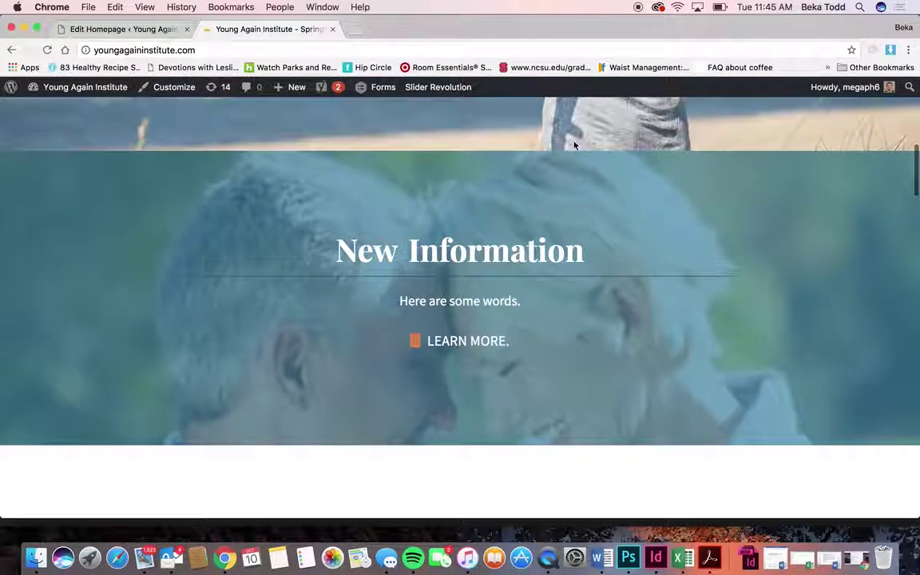
pyautogui.scroll(4, 514, 206)
pyautogui.scroll(5, 514, 206)
pyautogui.scroll(-5, 514, 206)
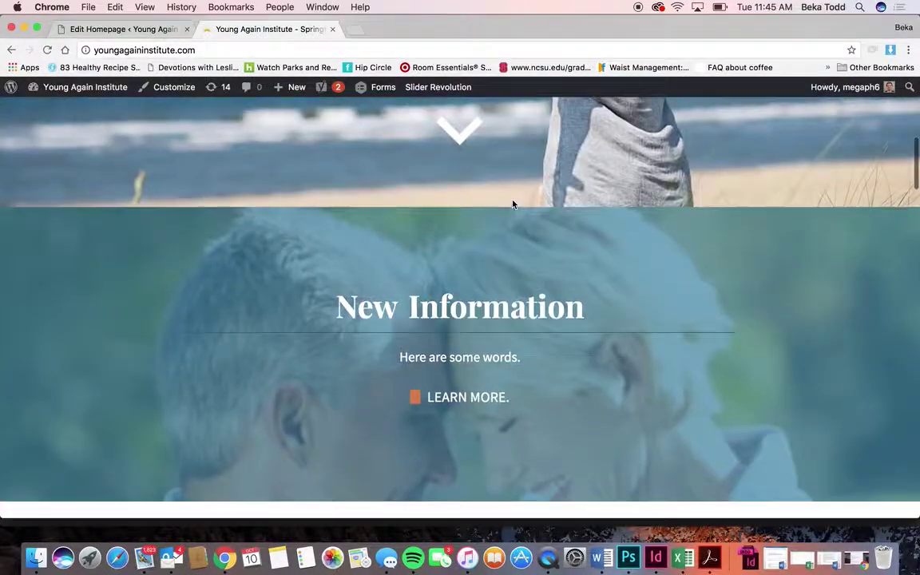
pyautogui.scroll(3, 514, 206)
pyautogui.scroll(-3, 452, 314)
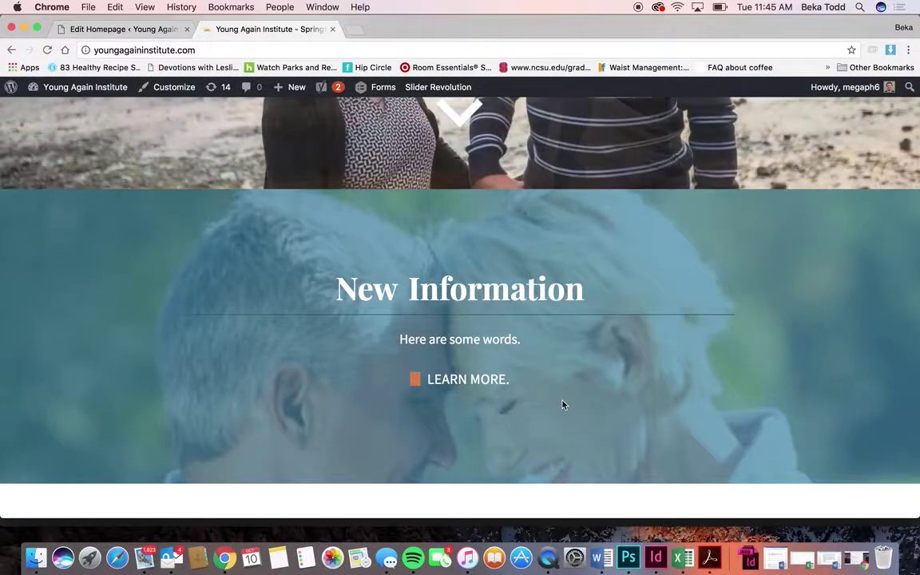
# Step: Return to the area's edit page and move the "whatever you want" area to the trash
pyautogui.click(124, 29)
pyautogui.scroll(-5, 271, 287)
pyautogui.click(763, 229)
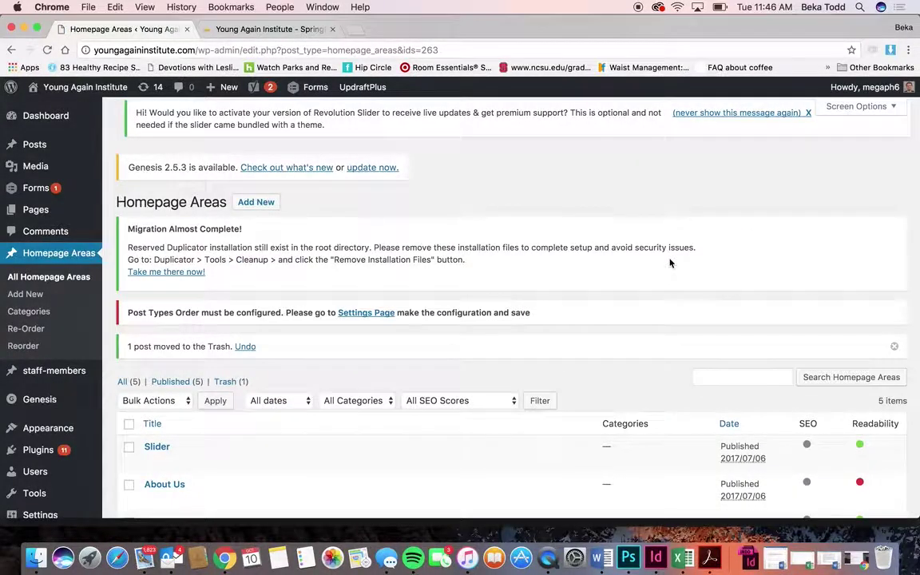
# Step: Permanently delete "whatever you want" from the Homepage Areas trash and reload the live homepage
pyautogui.scroll(-2, 670, 262)
pyautogui.click(63, 191)
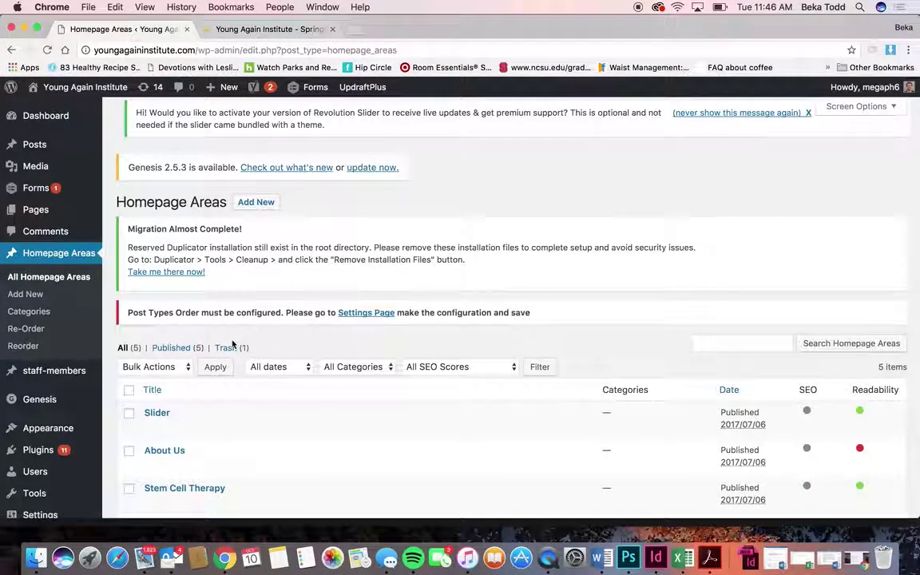
pyautogui.click(228, 348)
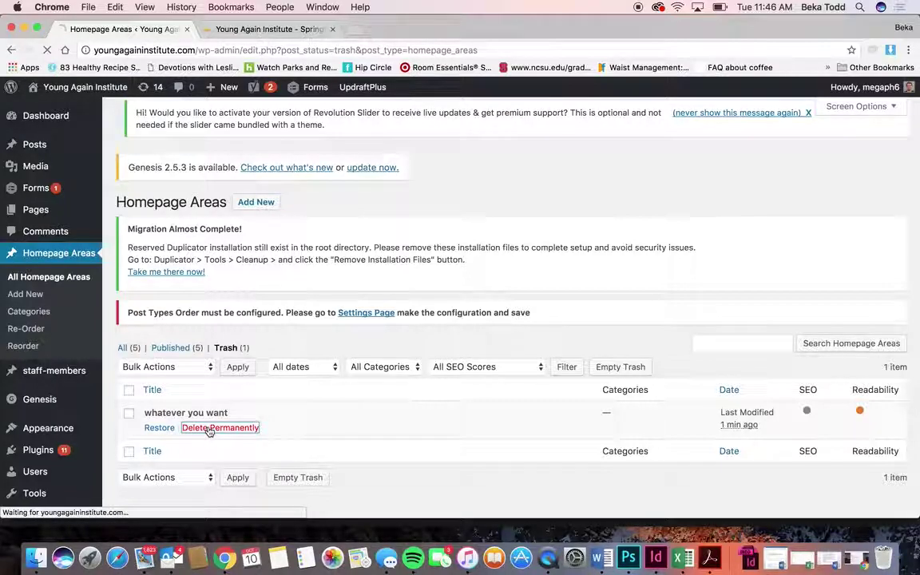
pyautogui.click(260, 30)
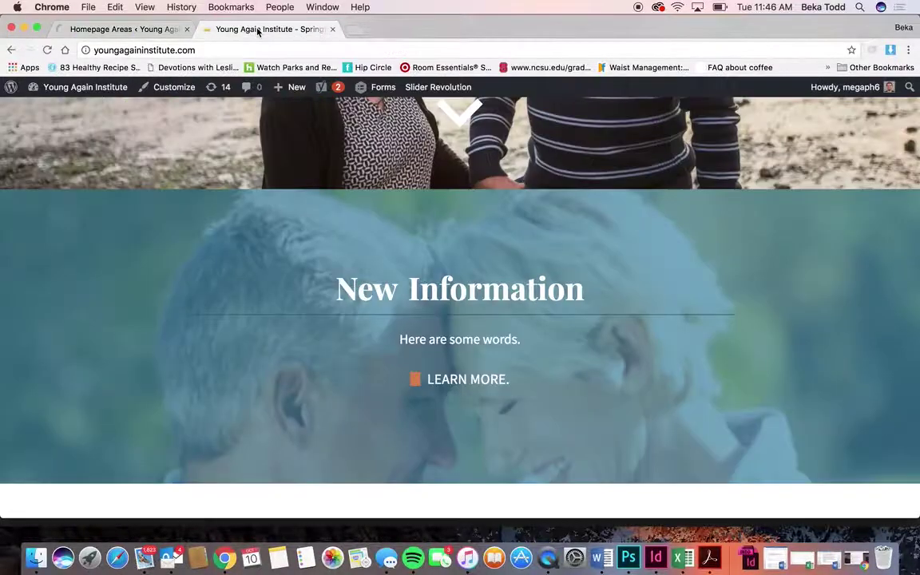
pyautogui.click(46, 49)
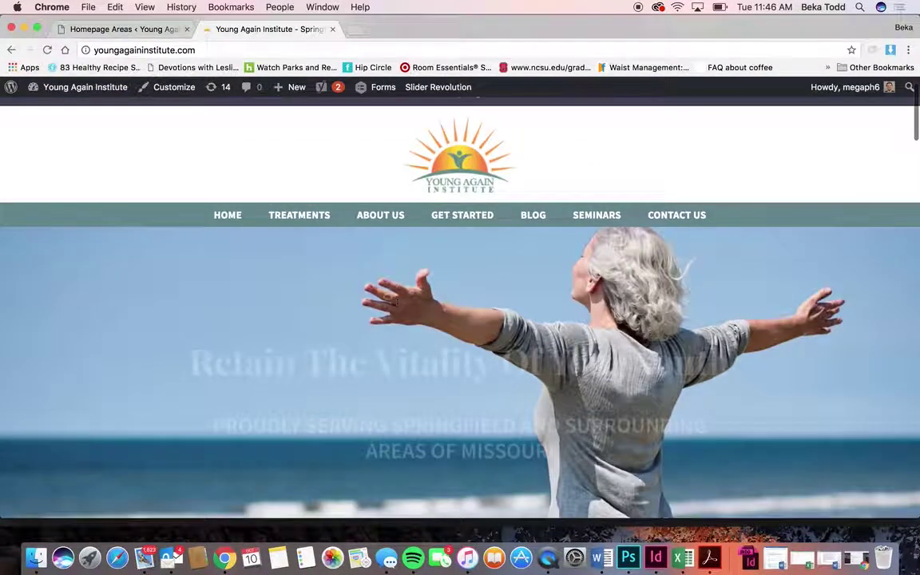
# Step: Look through the live homepage down to the map section and return to the Homepage Areas admin page
pyautogui.scroll(-10, 397, 302)
pyautogui.scroll(-15, 397, 302)
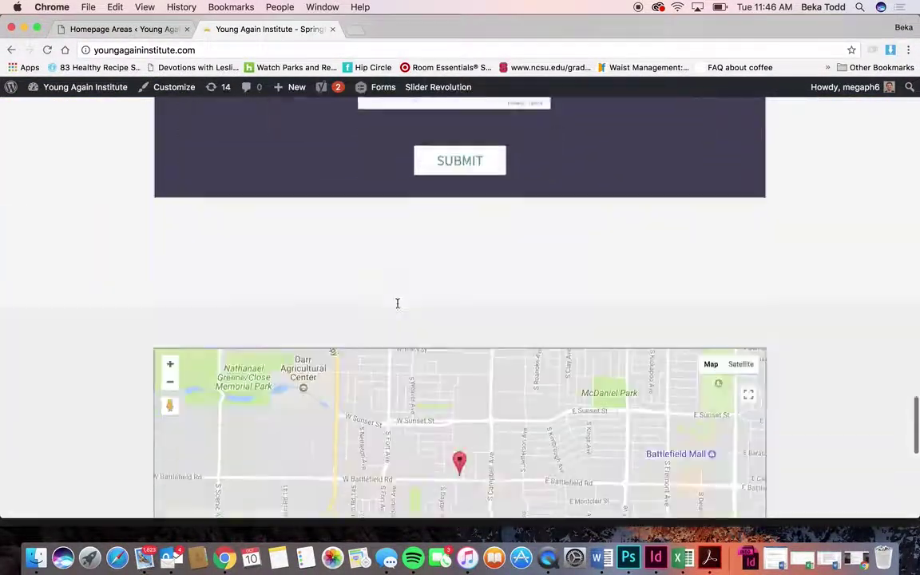
pyautogui.click(144, 29)
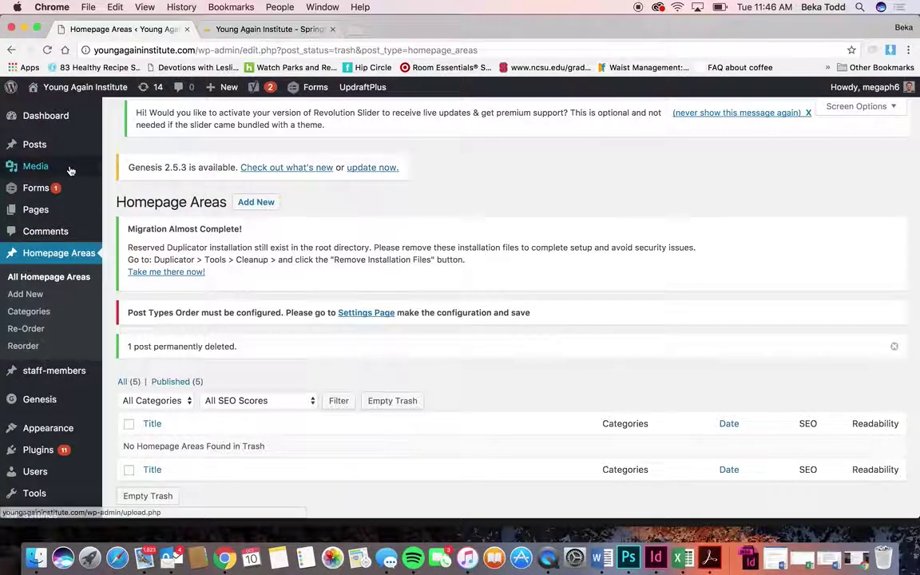
# Step: View the staff-members list and open the site's Widgets page
pyautogui.moveTo(29, 370)
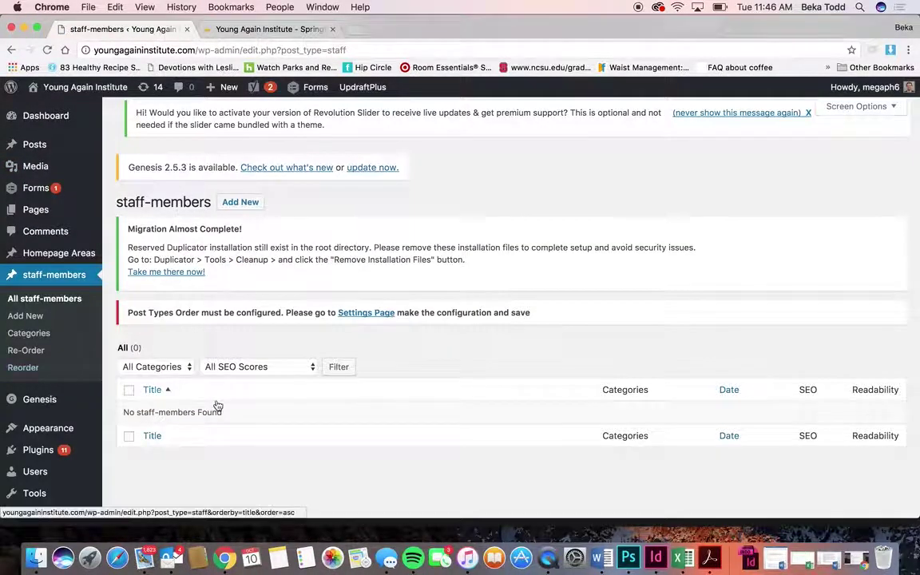
pyautogui.scroll(-2, 40, 383)
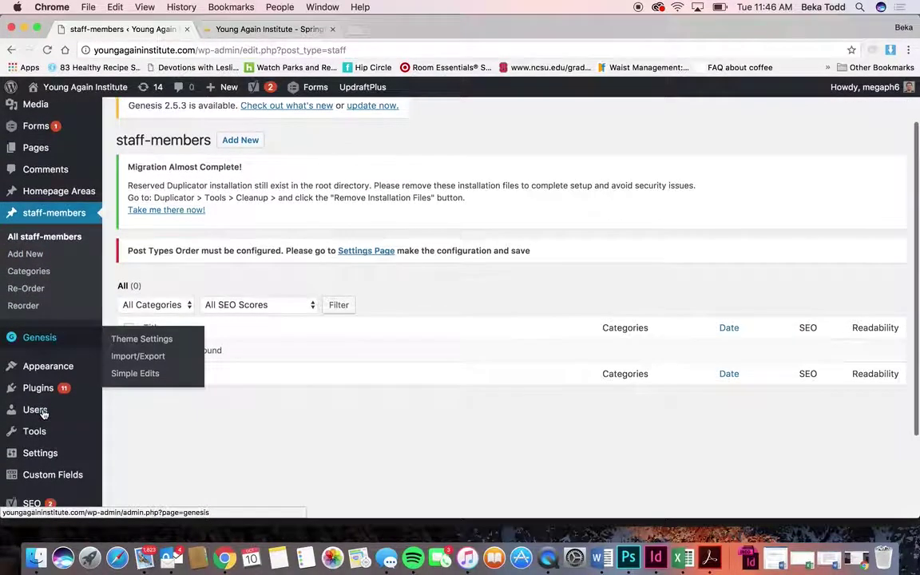
pyautogui.moveTo(48, 351)
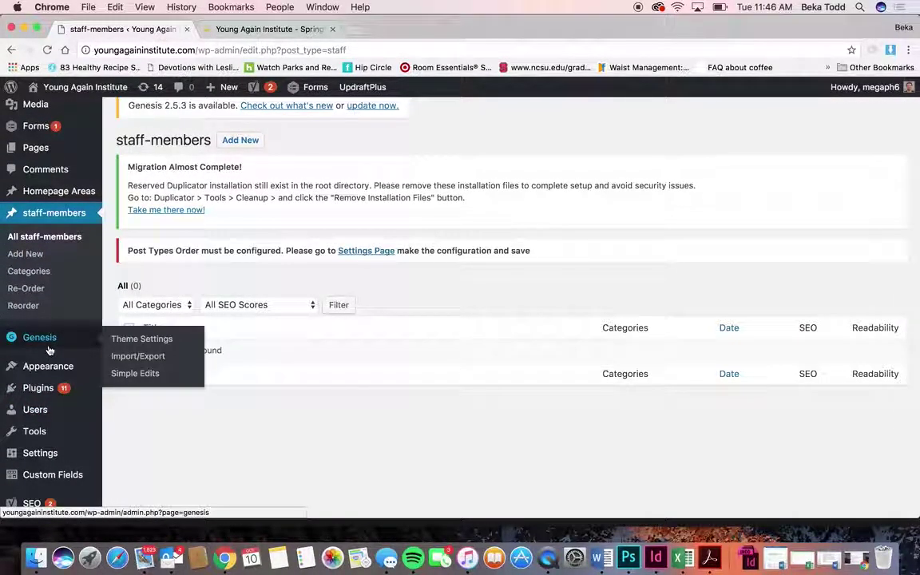
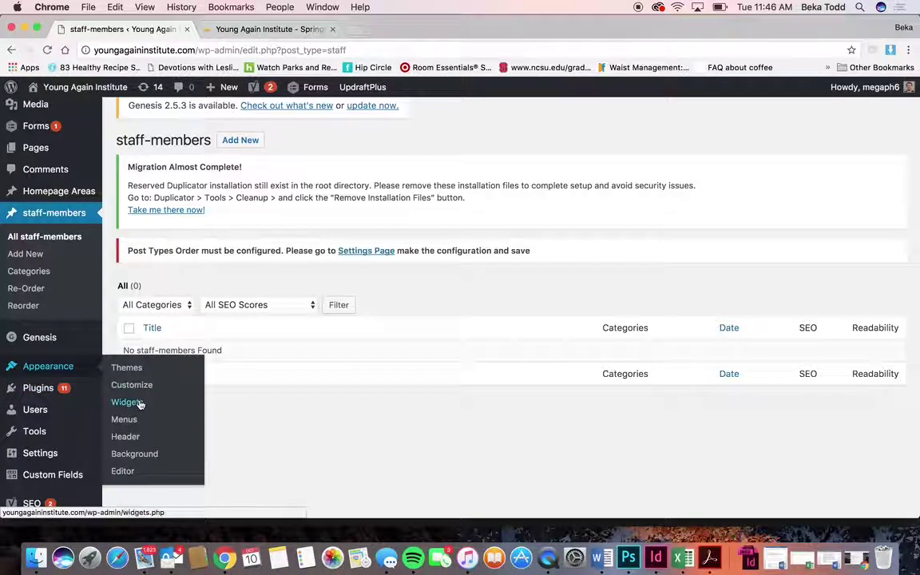
# Step: Examine the live homepage's sections from the header down to the footer
pyautogui.click(247, 29)
pyautogui.scroll(15, 430, 265)
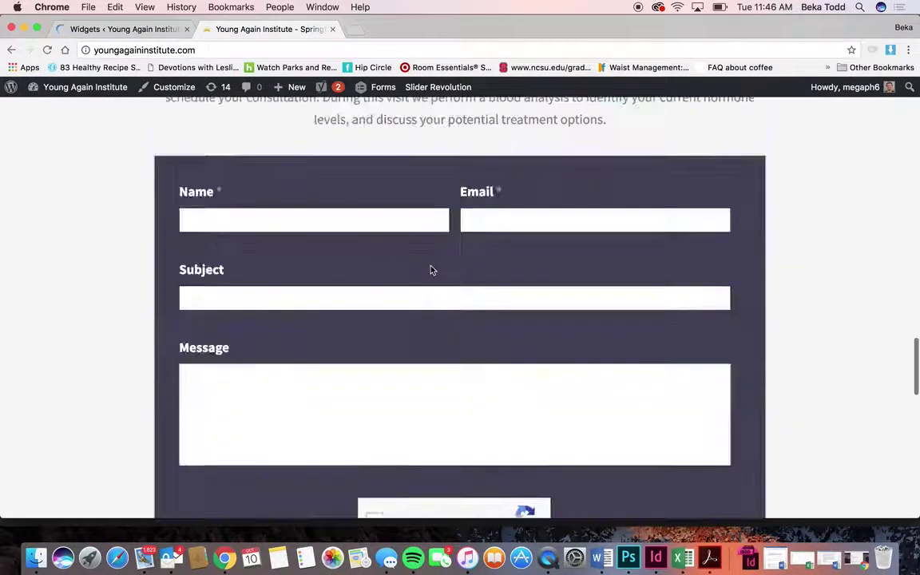
pyautogui.scroll(-10, 575, 232)
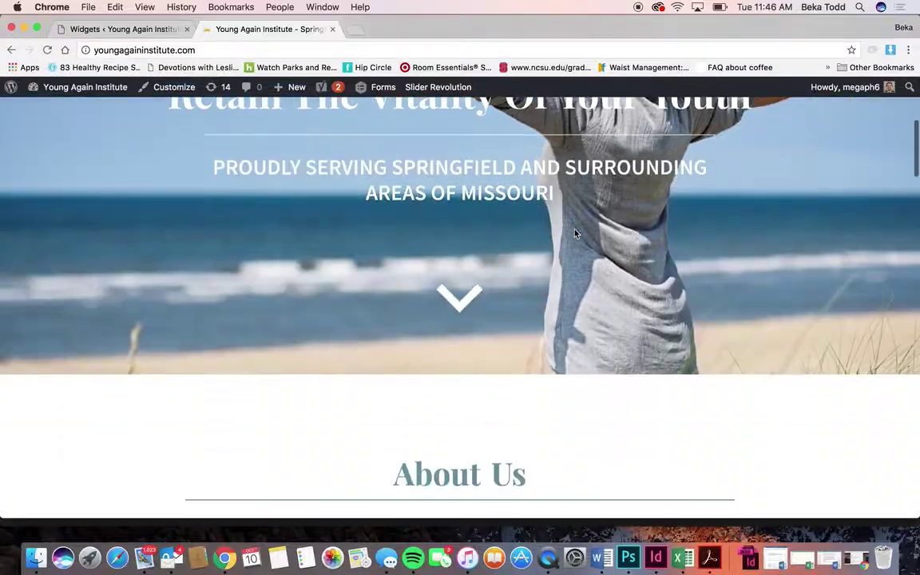
pyautogui.scroll(-15, 575, 233)
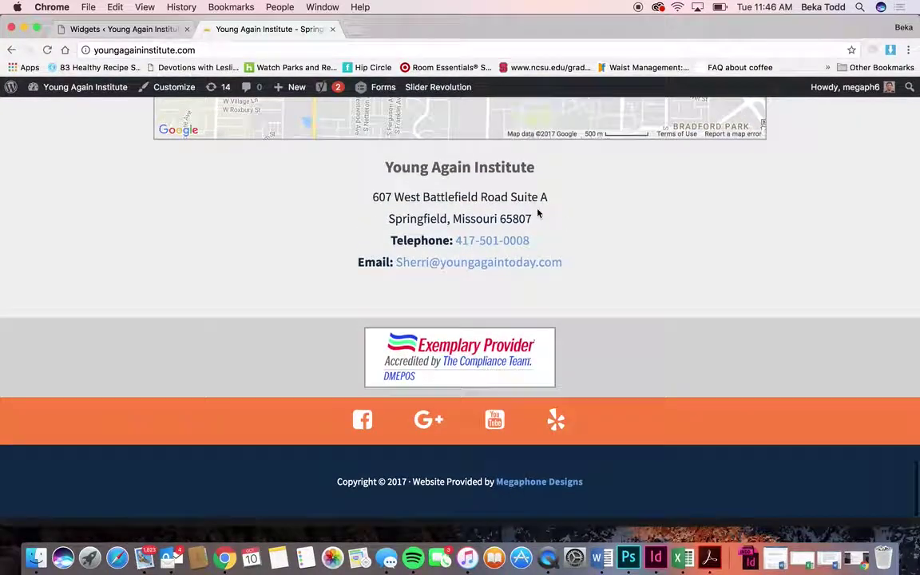
pyautogui.scroll(20, 372, 394)
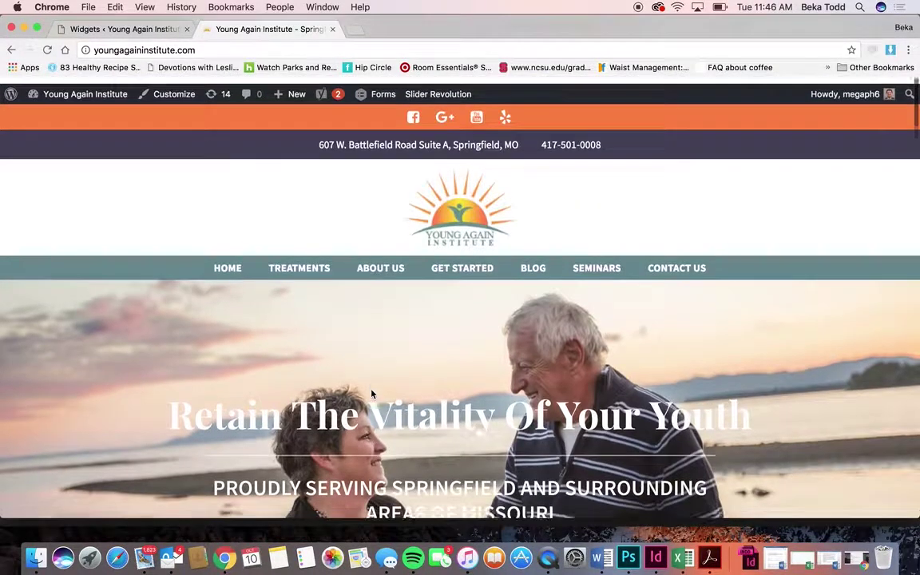
# Step: Inspect the Image and Custom Menu widgets in the Header Right area and compare them with the live homepage's logo and navigation
pyautogui.click(145, 30)
pyautogui.scroll(-2, 540, 343)
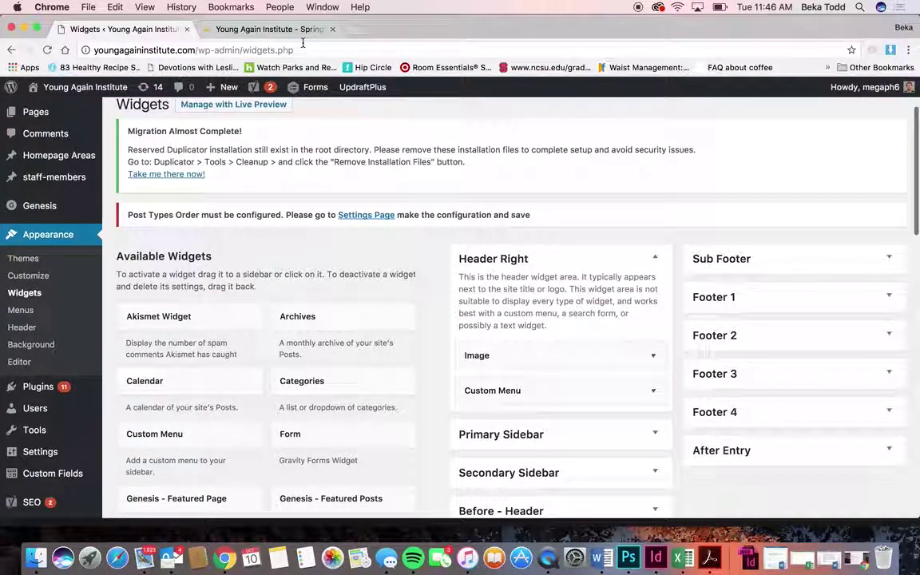
pyautogui.click(265, 29)
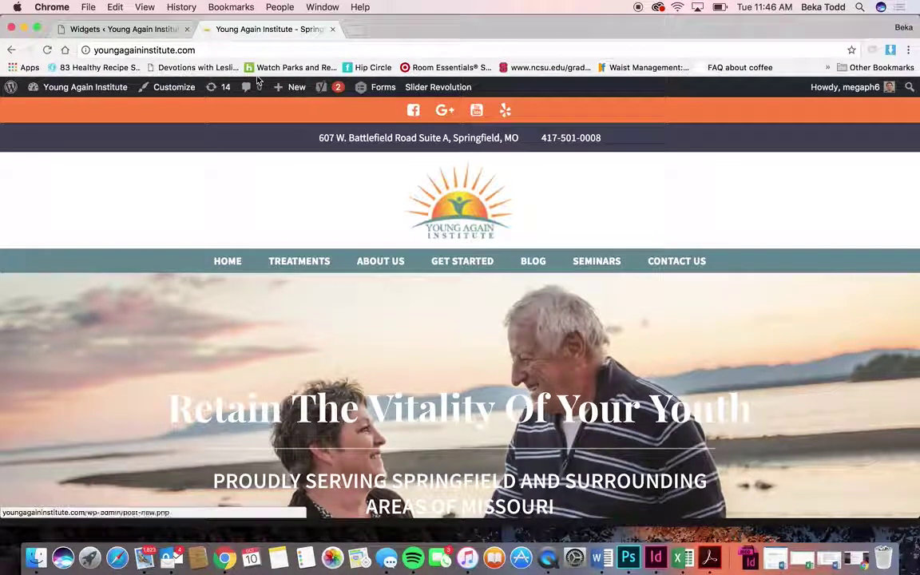
pyautogui.click(124, 29)
pyautogui.click(655, 356)
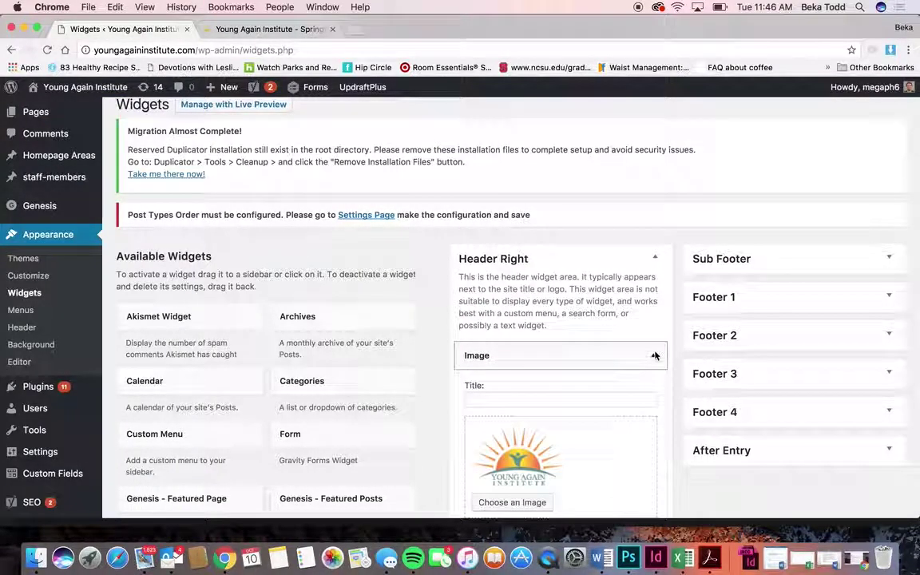
pyautogui.scroll(-3, 655, 356)
pyautogui.click(651, 221)
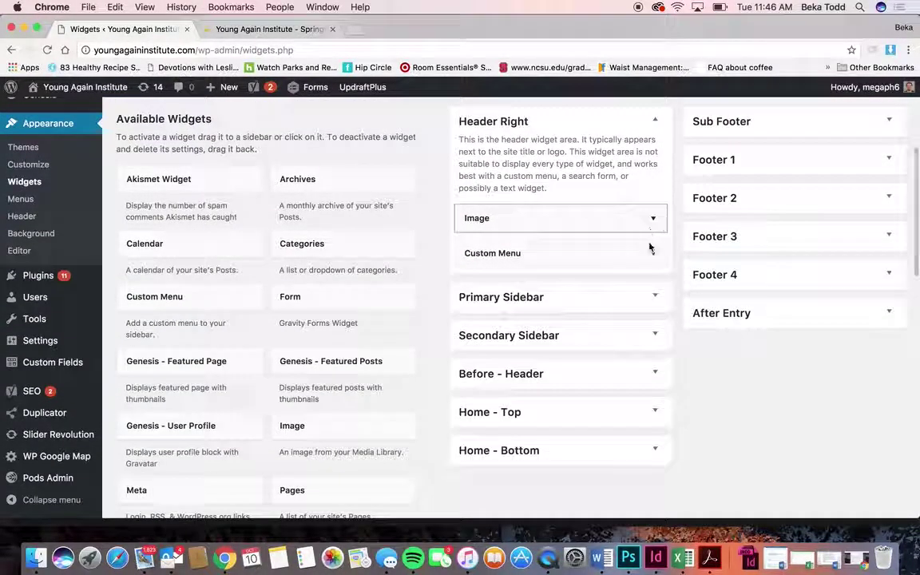
pyautogui.click(653, 255)
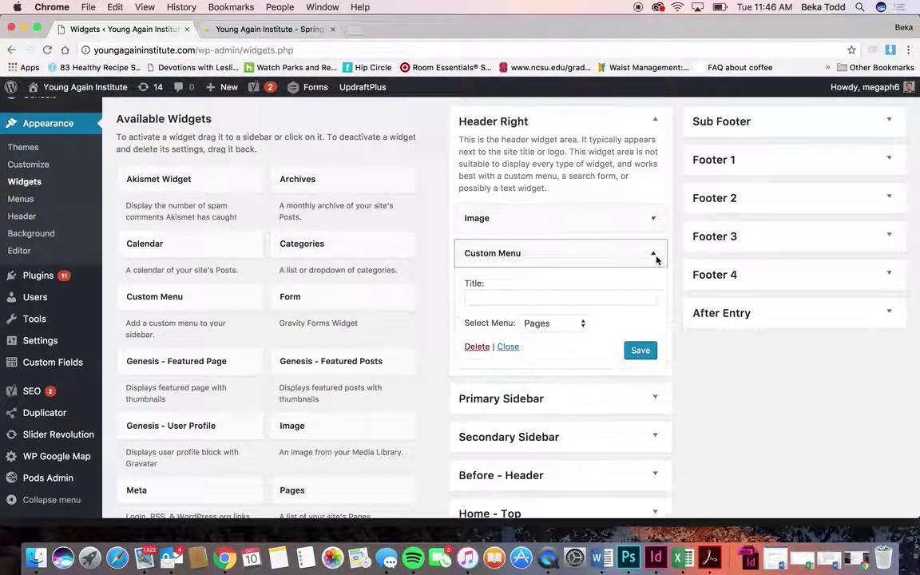
pyautogui.click(271, 29)
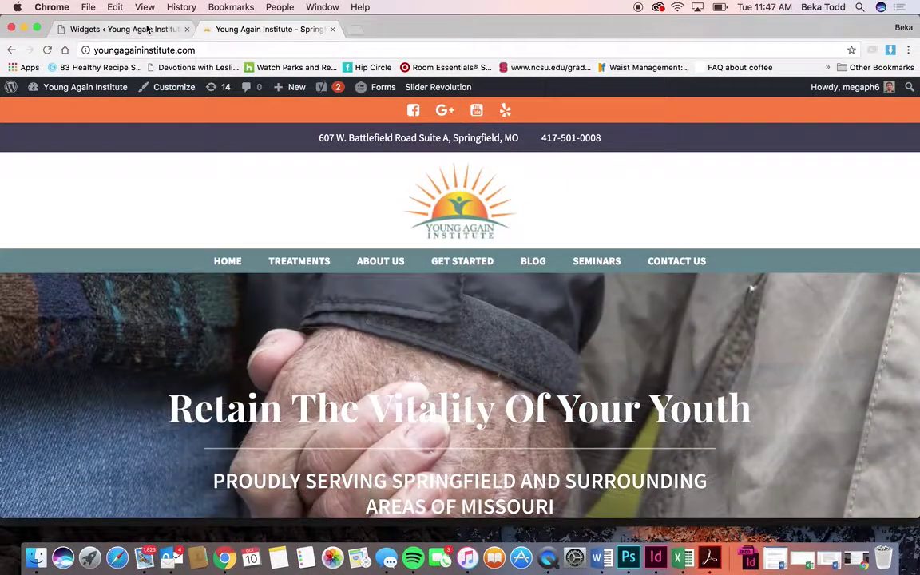
pyautogui.click(147, 29)
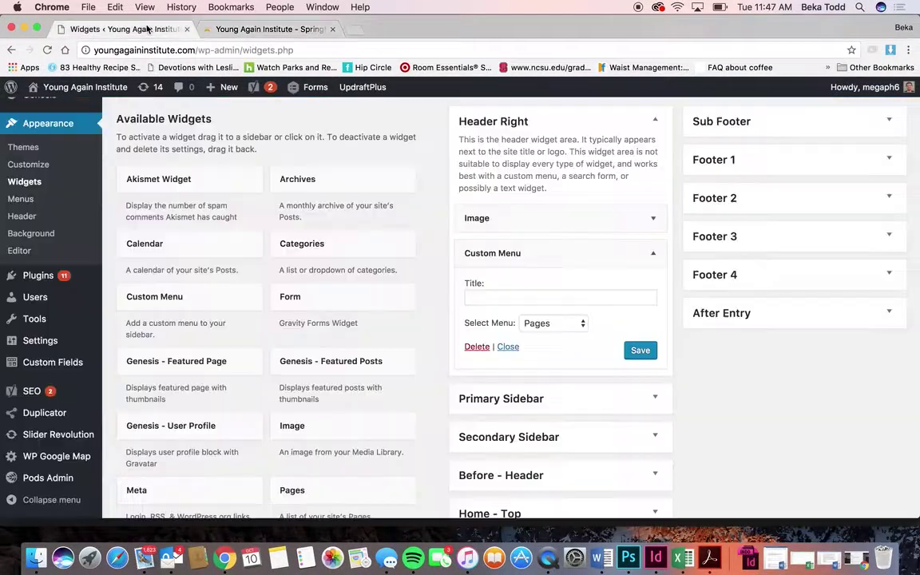
# Step: Check the Primary Sidebar area and inspect the Custom Menu widget's settings in the Before - Header area
pyautogui.scroll(-2, 506, 363)
pyautogui.click(630, 351)
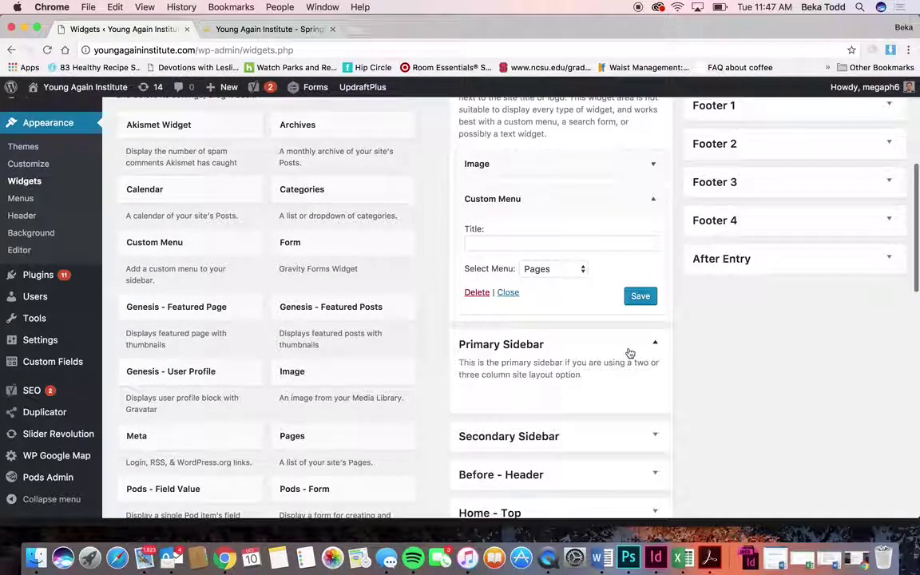
pyautogui.click(631, 353)
pyautogui.click(633, 418)
pyautogui.scroll(-3, 631, 426)
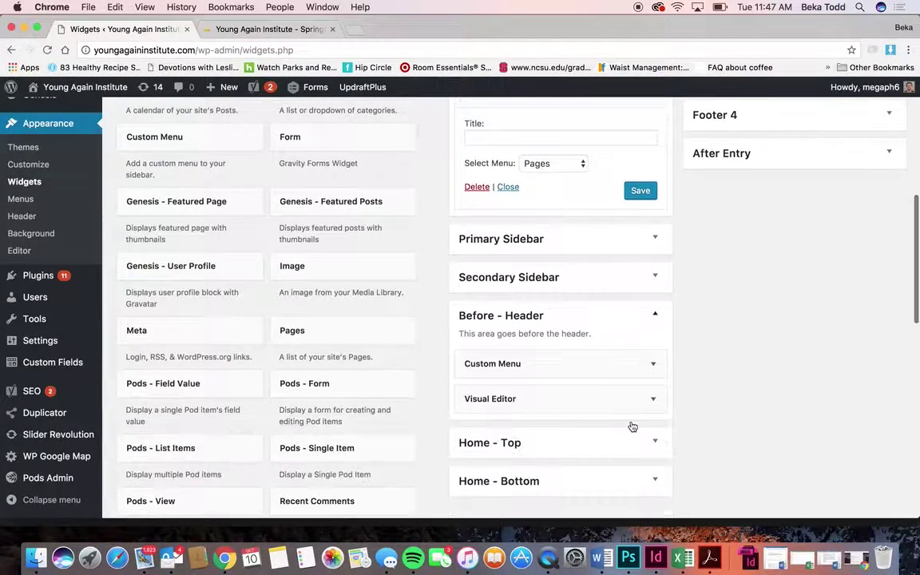
pyautogui.click(645, 352)
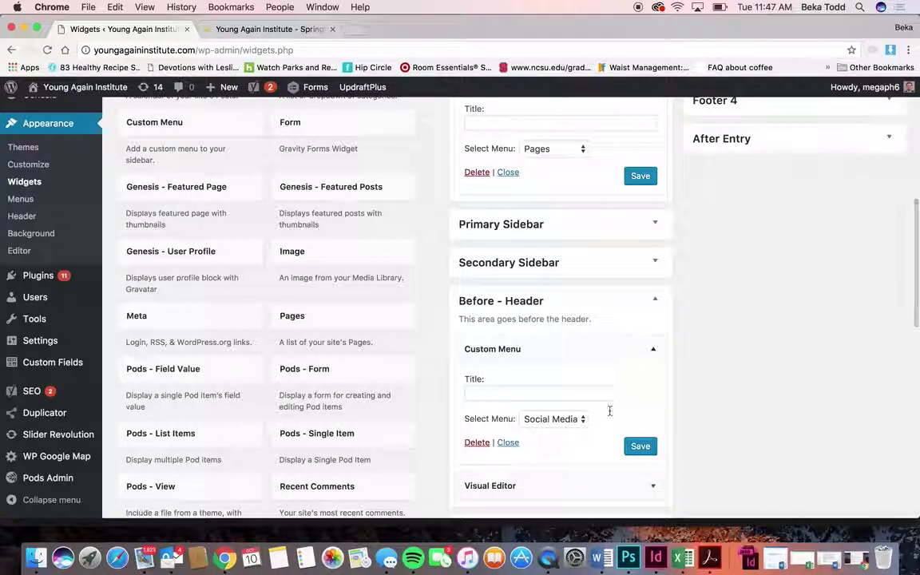
pyautogui.click(654, 349)
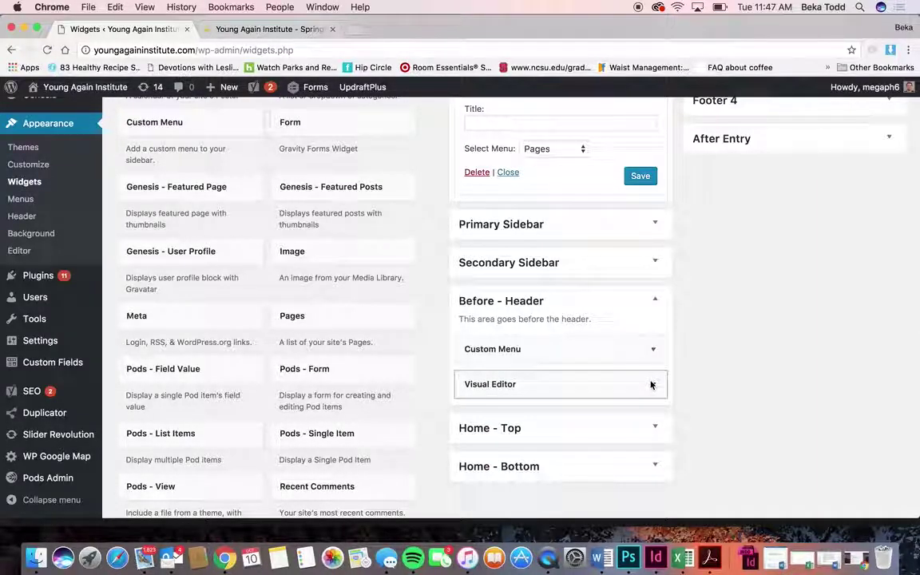
# Step: Inspect the address and phone link in the Before - Header Visual Editor widget, compare them with the live header, and collapse the widget
pyautogui.click(651, 384)
pyautogui.scroll(-3, 651, 385)
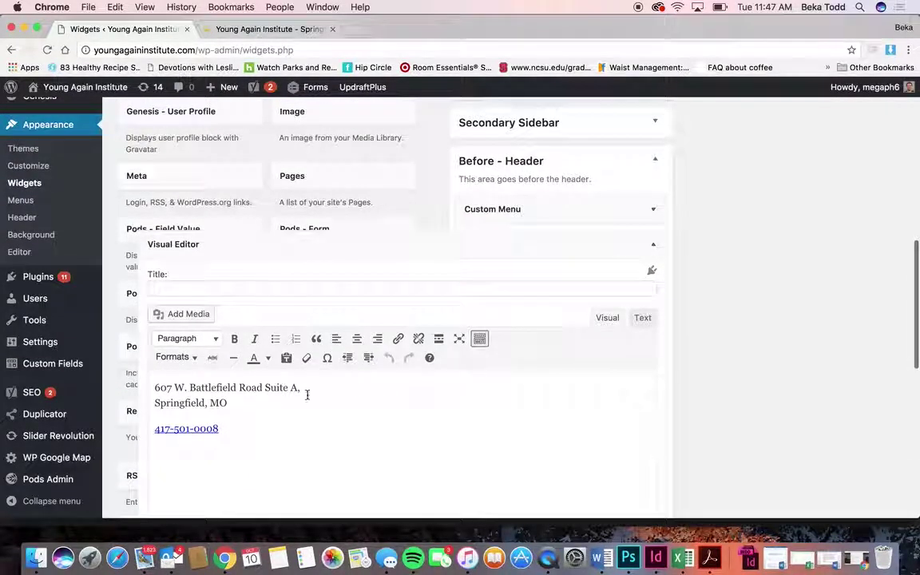
pyautogui.click(240, 29)
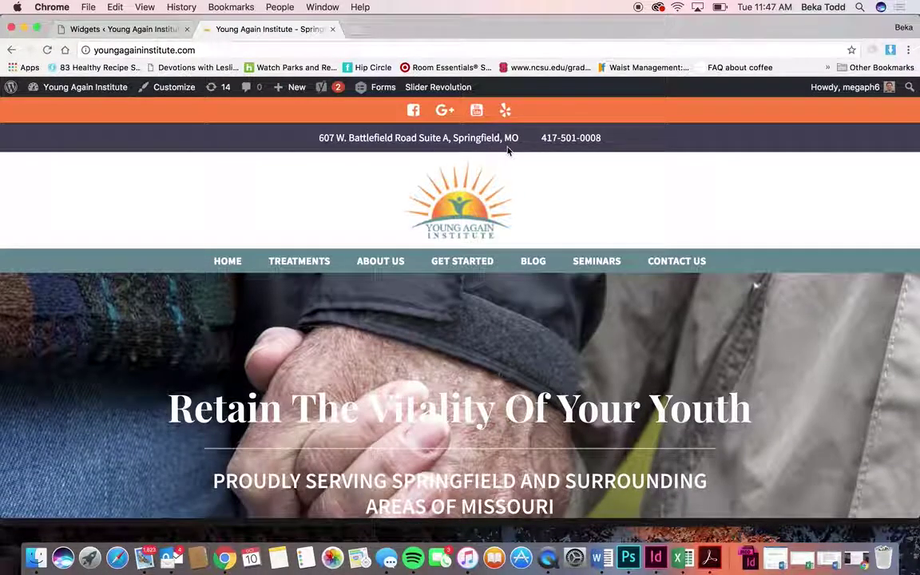
pyautogui.click(148, 30)
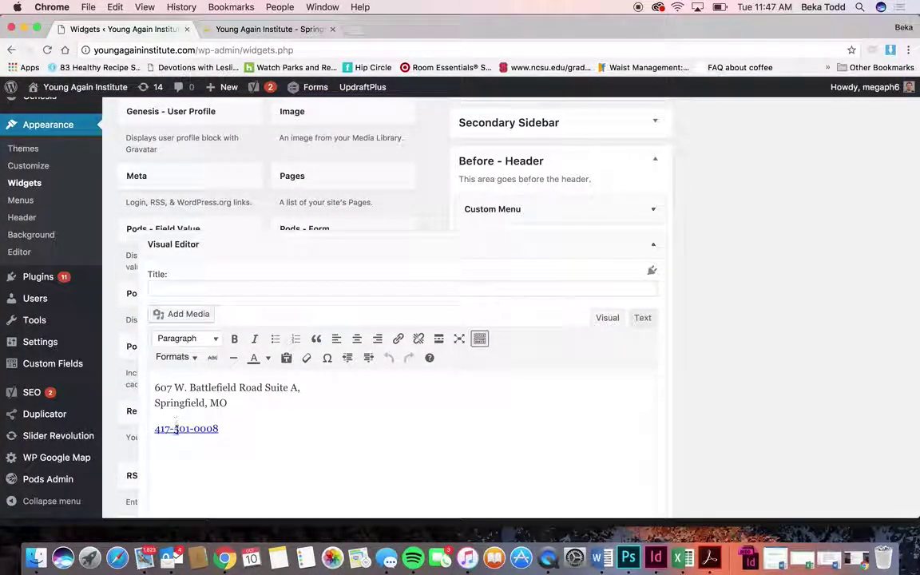
pyautogui.click(175, 429)
pyautogui.click(253, 425)
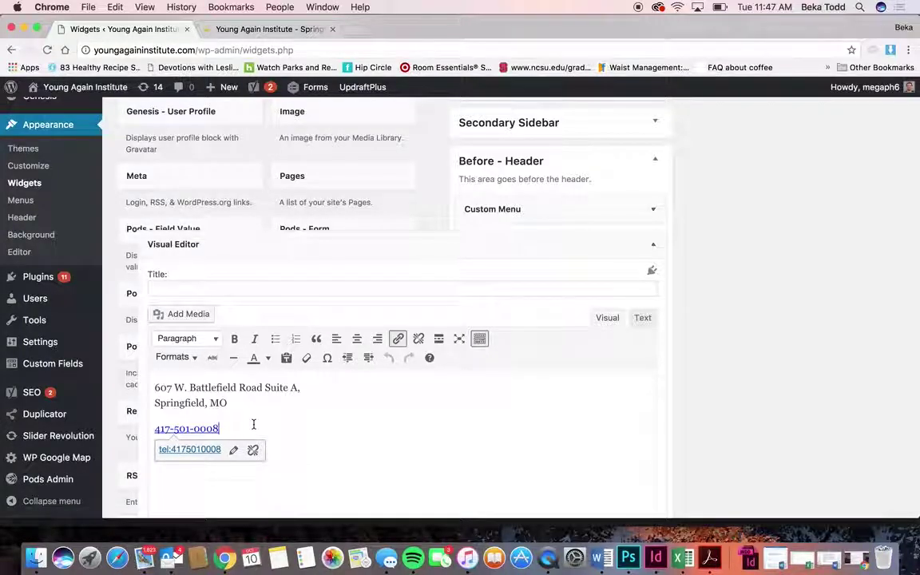
pyautogui.click(652, 244)
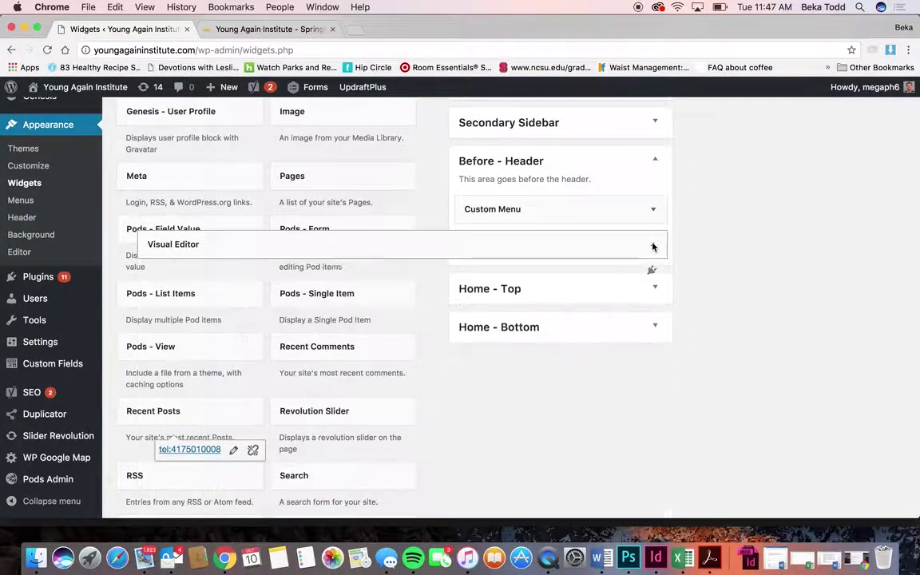
# Step: Expand the Home - Top area and view the Visual Editor widget's content in the Footer 1 area
pyautogui.click(652, 289)
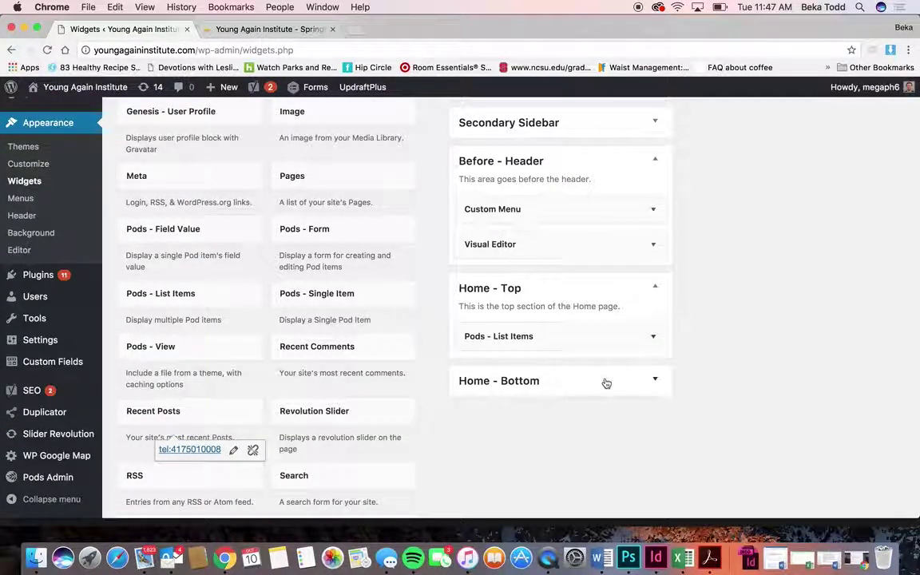
pyautogui.scroll(5, 757, 260)
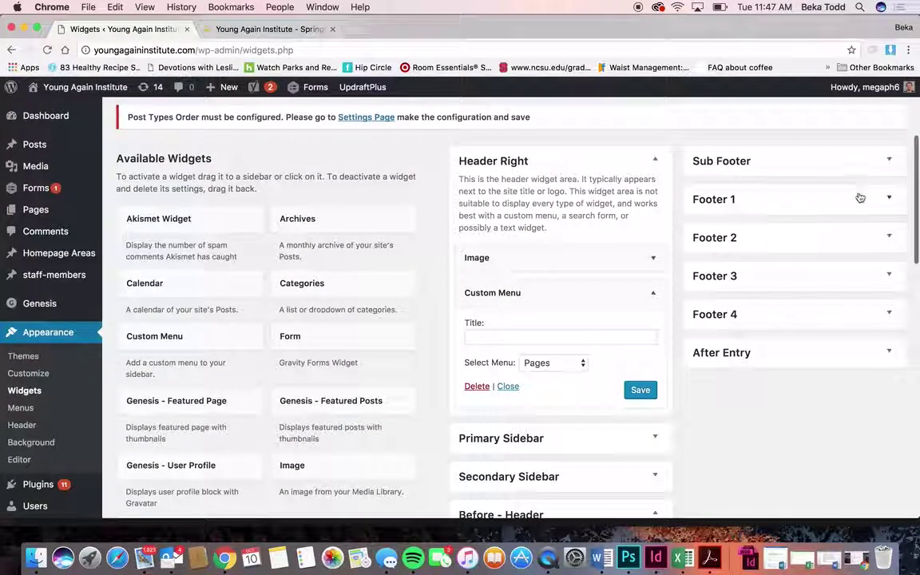
pyautogui.click(859, 198)
pyautogui.click(887, 246)
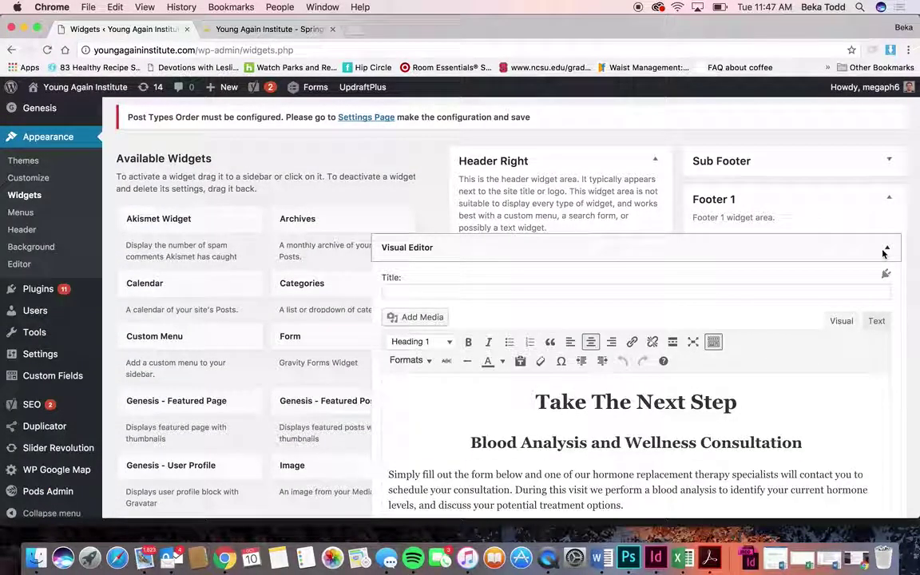
pyautogui.scroll(-3, 777, 409)
pyautogui.scroll(-1, 777, 408)
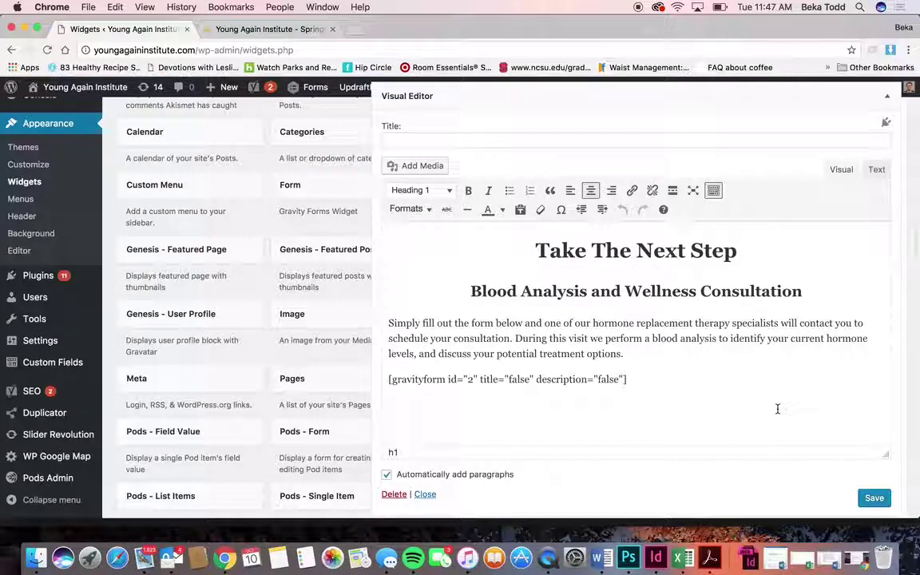
# Step: Compare the live homepage's "Take The Next Step" section with the Footer 1 widget's text and form shortcode
pyautogui.click(268, 28)
pyautogui.scroll(-15, 389, 344)
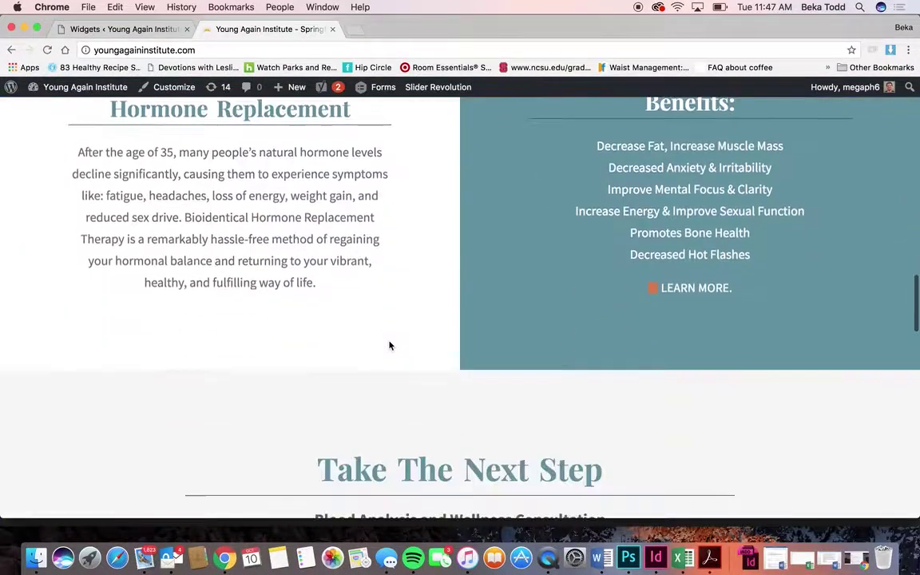
pyautogui.scroll(6, 389, 341)
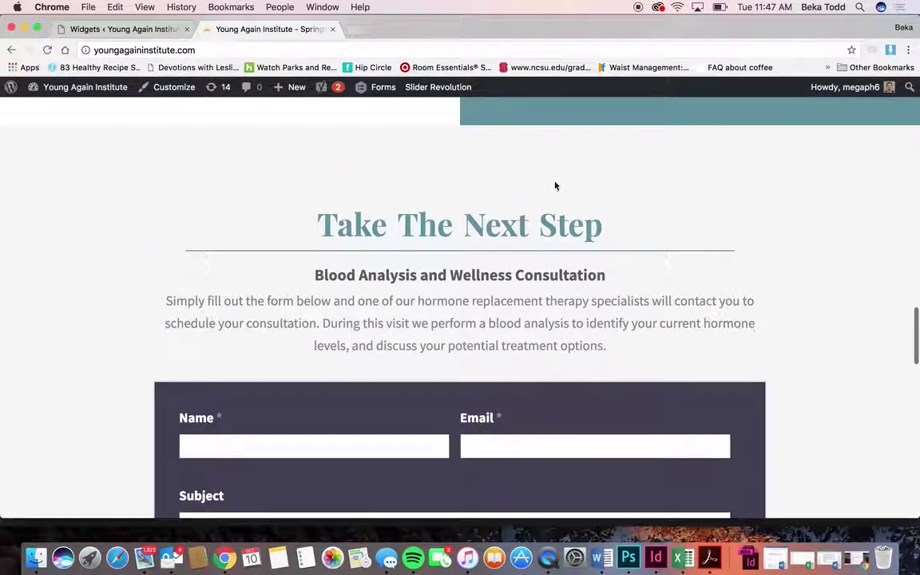
pyautogui.click(142, 30)
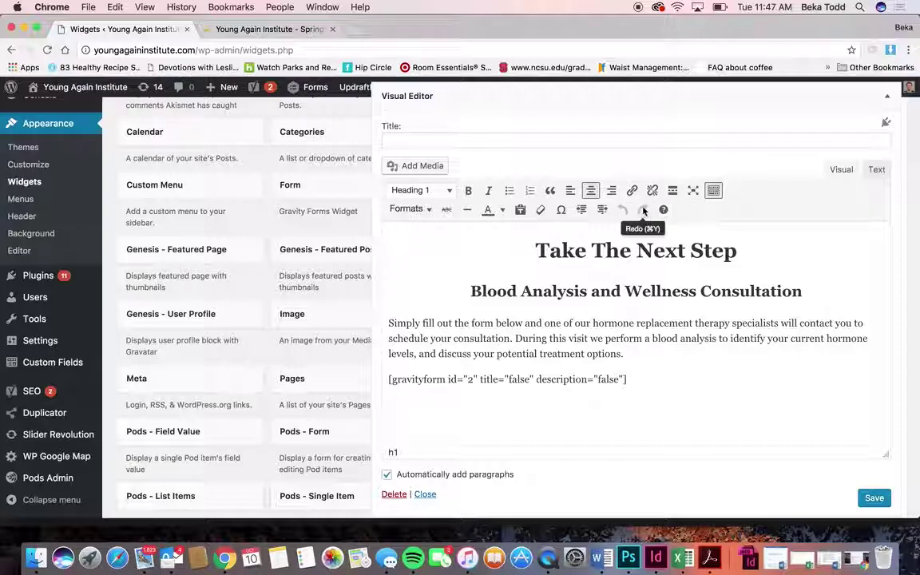
pyautogui.scroll(2, 713, 201)
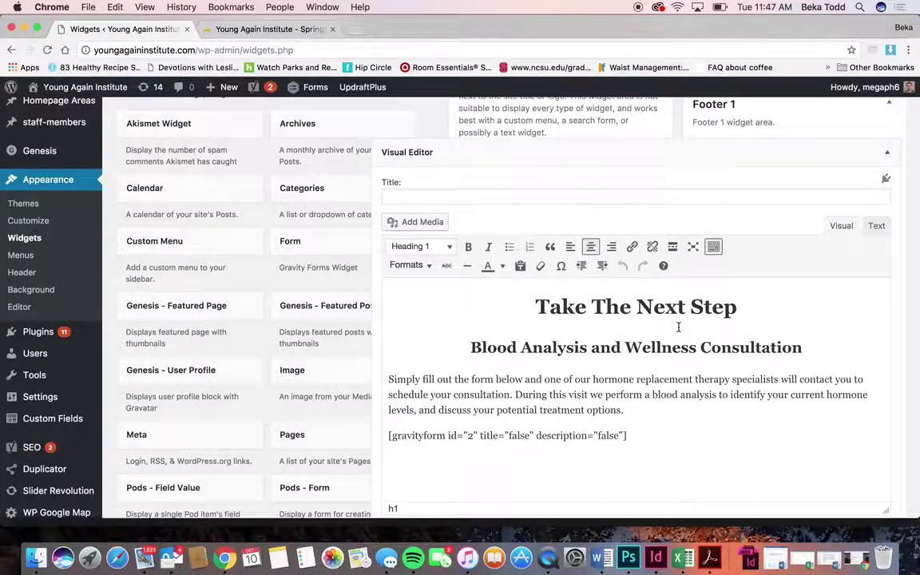
pyautogui.scroll(2, 677, 327)
pyautogui.scroll(-3, 703, 336)
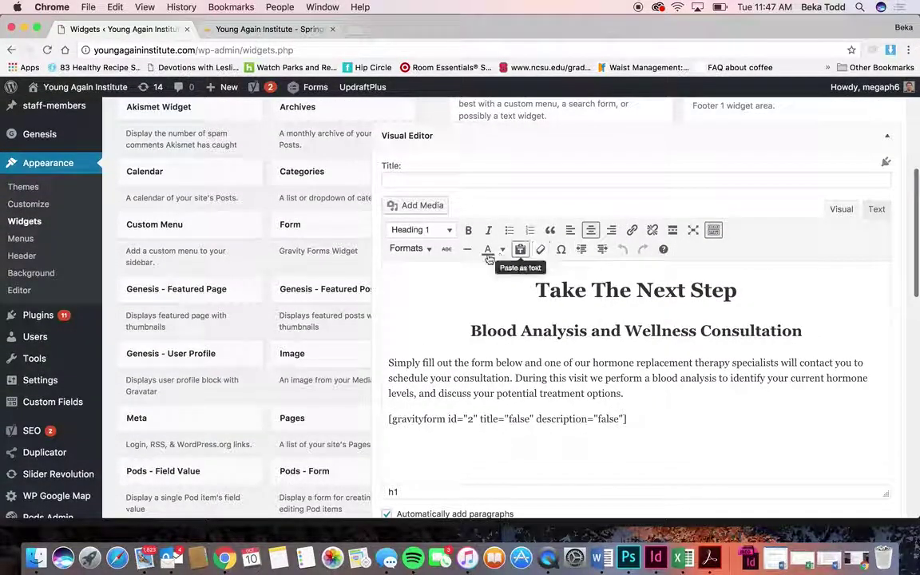
# Step: Check the text view of the Footer 1 Visual Editor widget, return to the visual view and collapse the widget
pyautogui.click(876, 213)
pyautogui.click(850, 212)
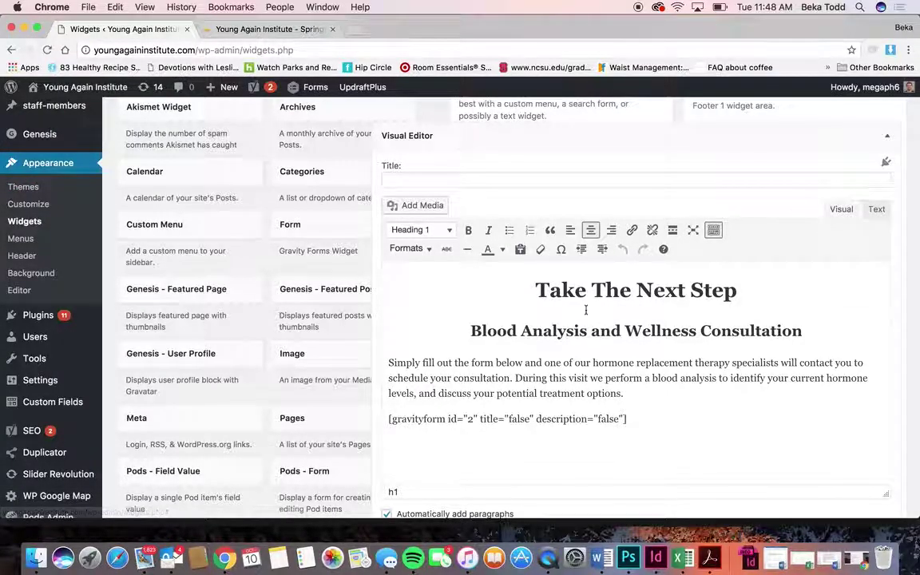
pyautogui.click(887, 137)
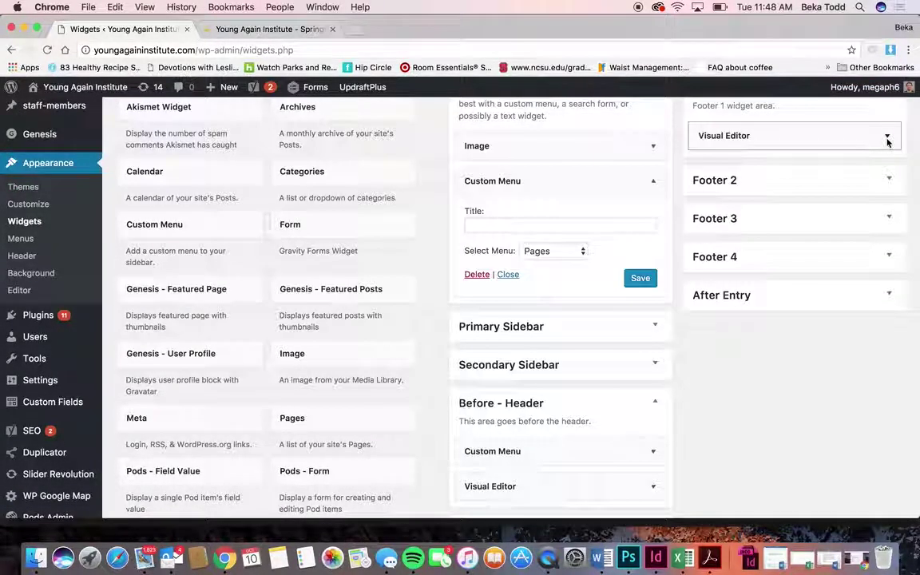
# Step: Inspect the WP Google Map Plugin and Visual Editor widgets in the Footer 2 area, collapsing each one after viewing
pyautogui.click(885, 181)
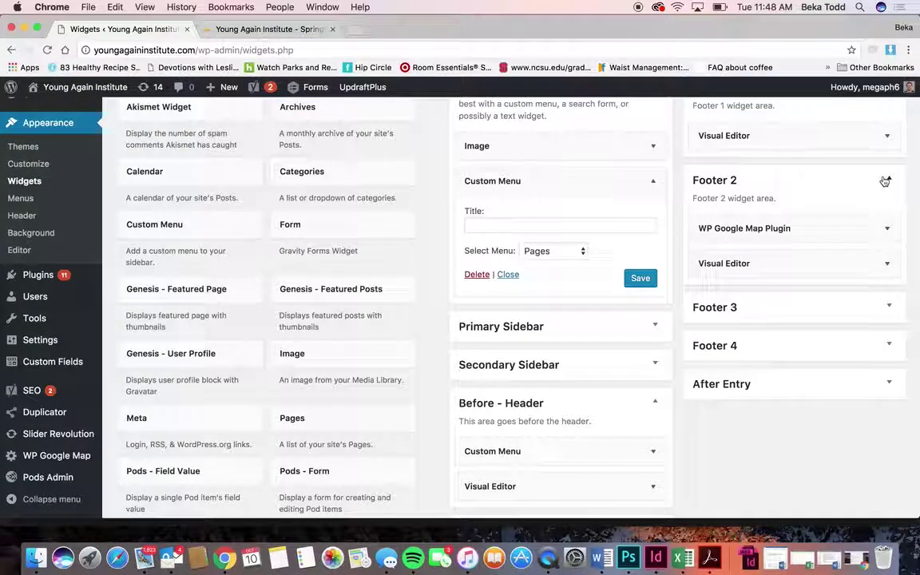
pyautogui.click(887, 229)
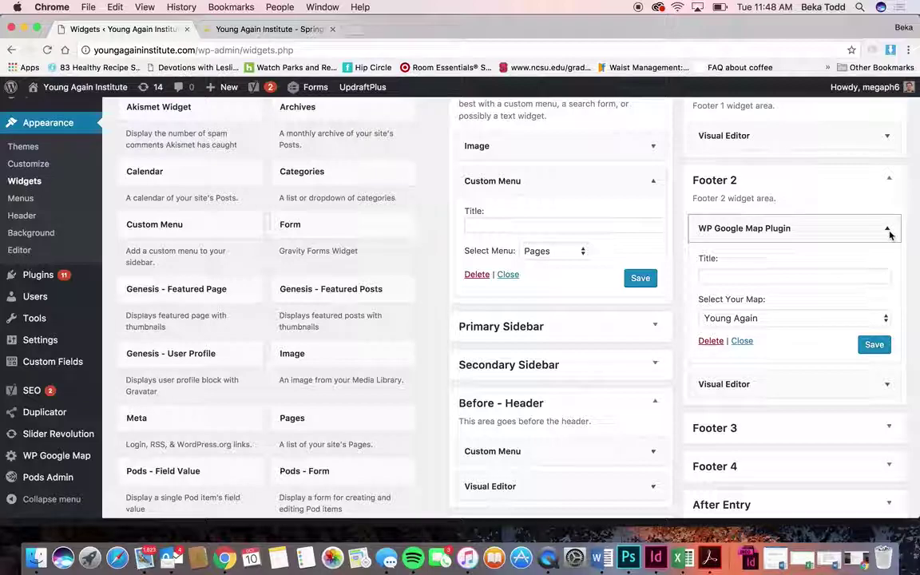
pyautogui.click(888, 230)
pyautogui.click(886, 264)
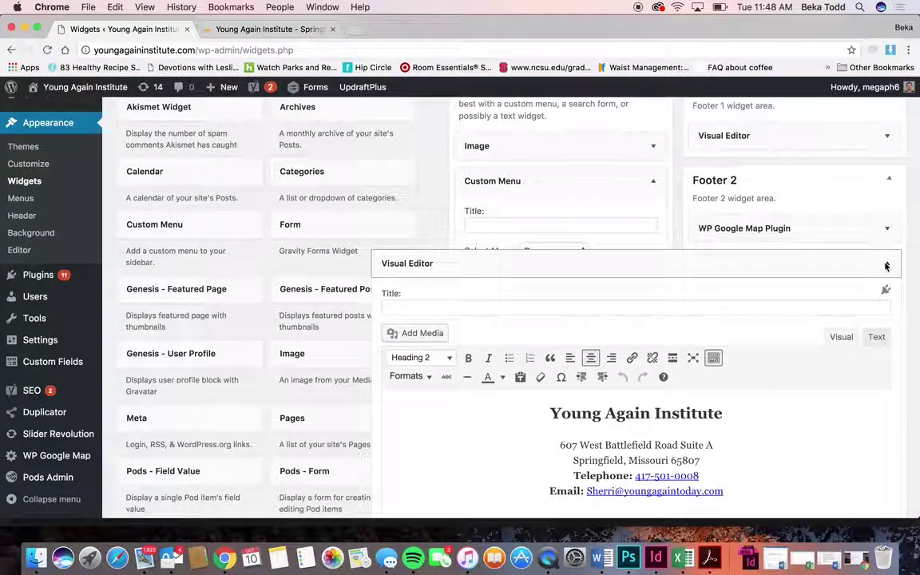
pyautogui.scroll(-3, 801, 487)
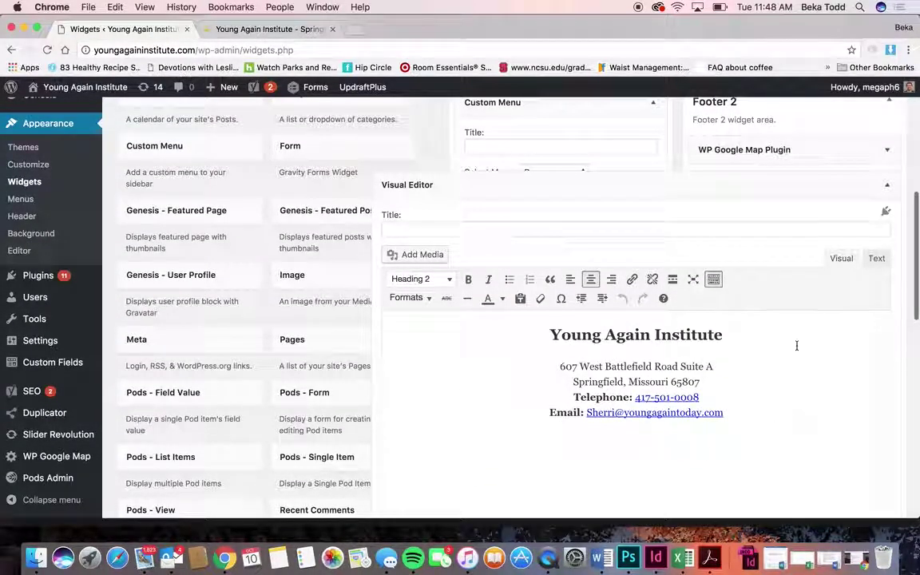
pyautogui.click(886, 186)
# Step: Inspect the Image widget in the Footer 3 area, compare it with the live homepage's footer, and collapse the widget
pyautogui.click(887, 237)
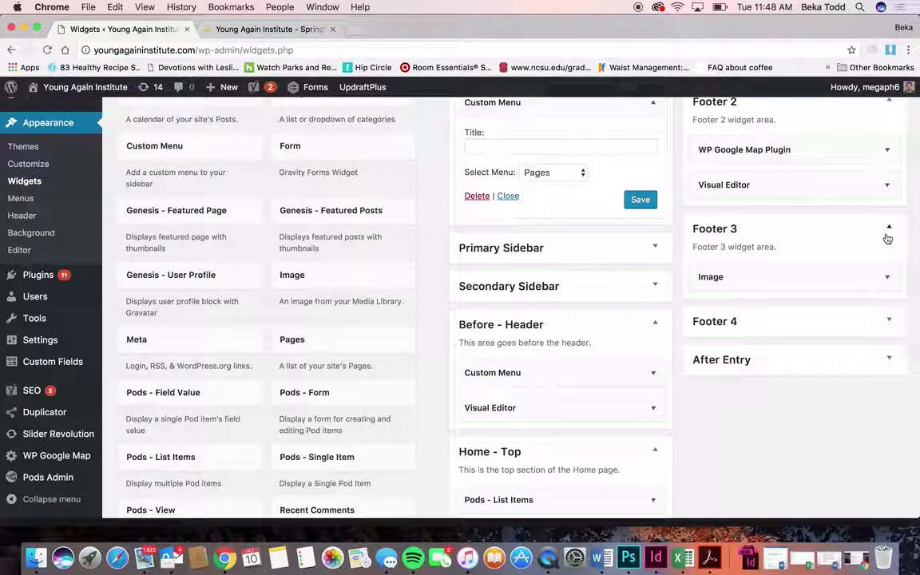
pyautogui.click(781, 280)
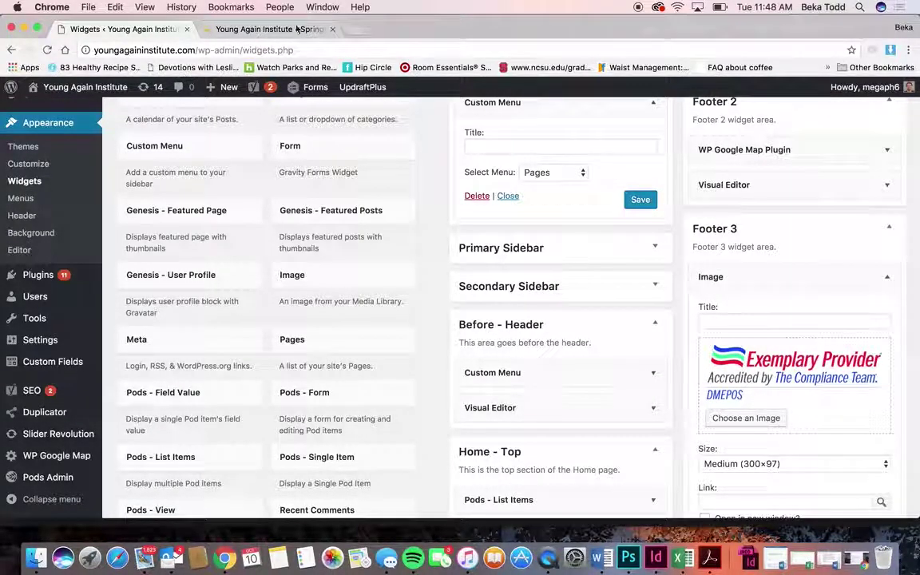
pyautogui.click(296, 29)
pyautogui.scroll(-15, 499, 294)
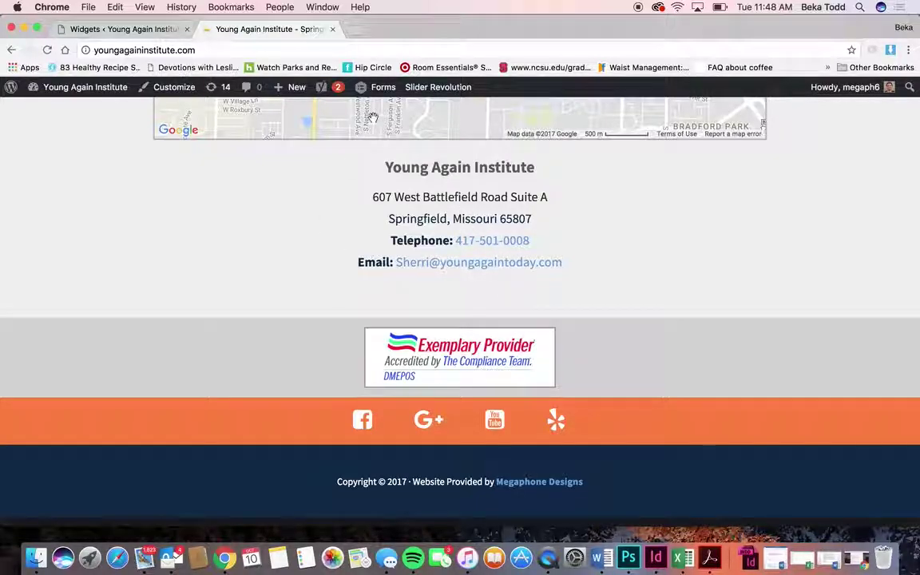
pyautogui.scroll(20, 409, 428)
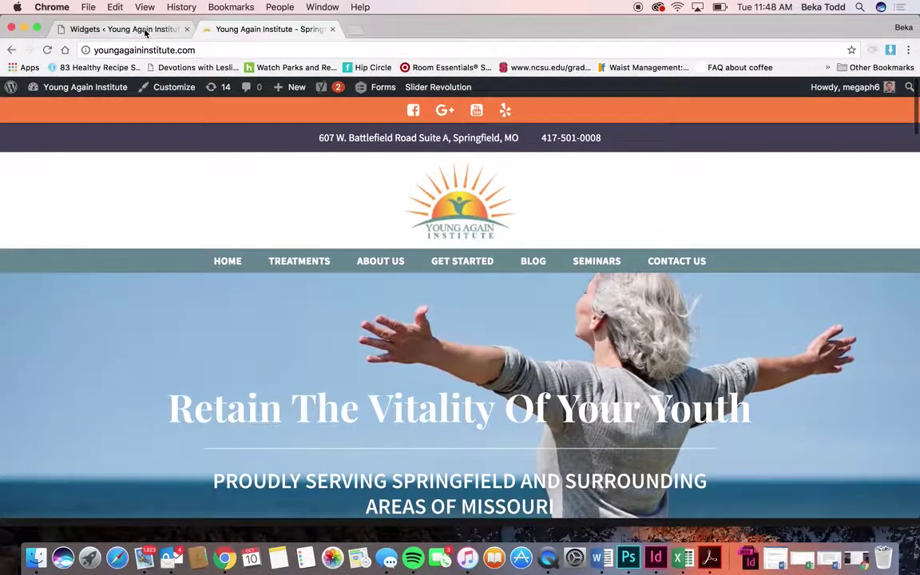
pyautogui.click(119, 29)
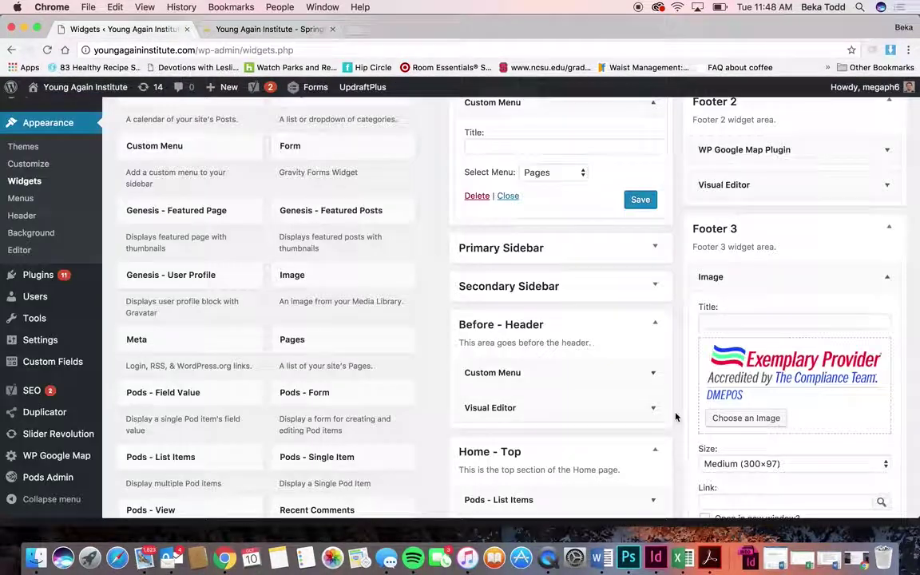
pyautogui.click(888, 279)
# Step: Expand the Footer 4 area, check which menu its Custom Menu widget uses, and collapse the widget
pyautogui.click(889, 324)
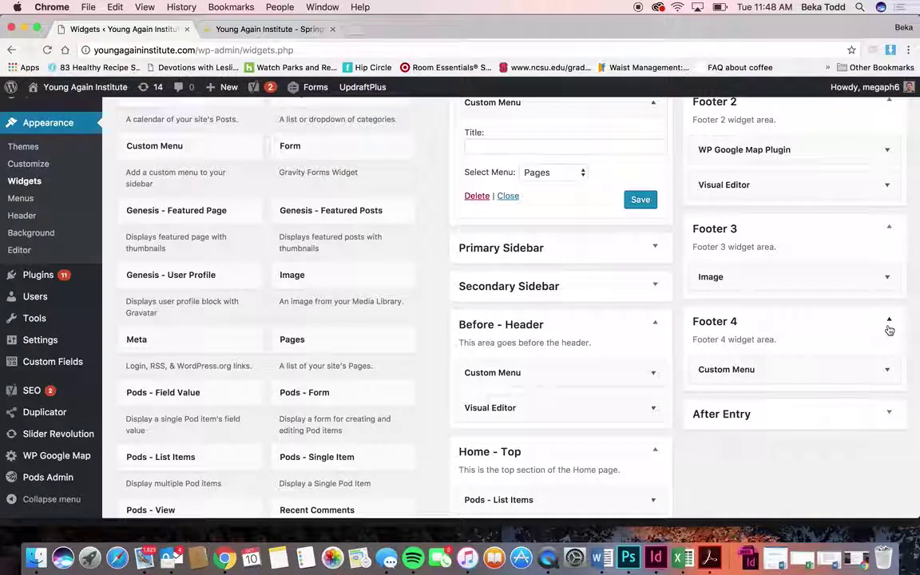
pyautogui.click(875, 364)
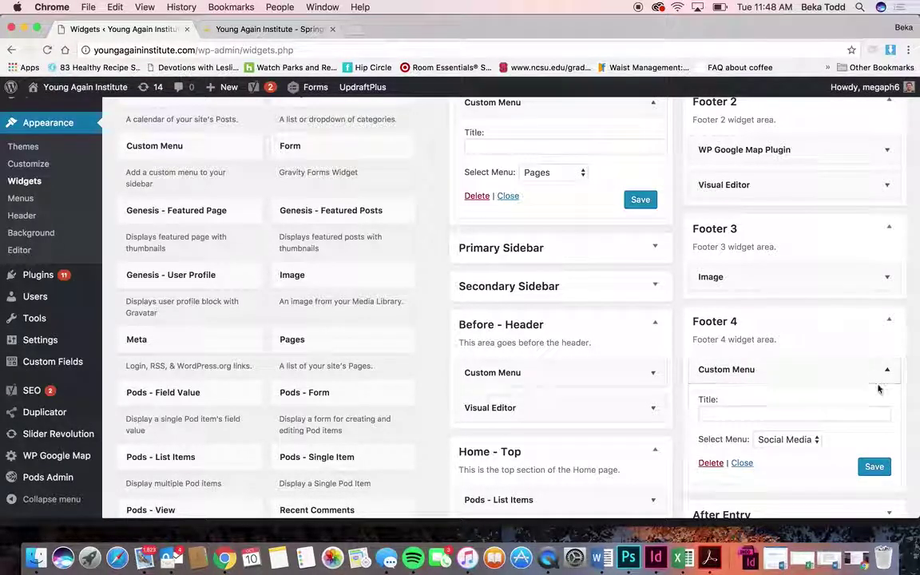
pyautogui.click(888, 370)
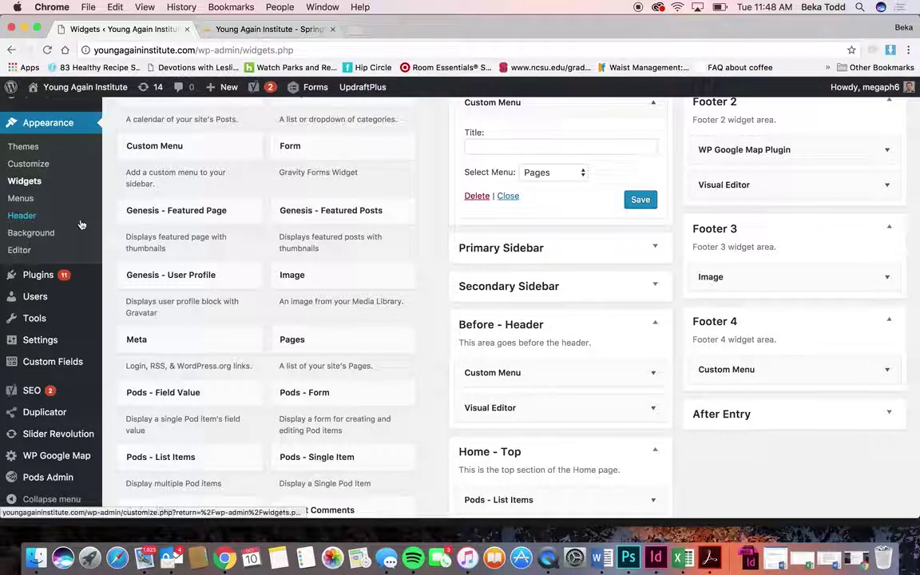
# Step: Open the Menus screen and review the Social Media menu's structure and settings
pyautogui.click(13, 205)
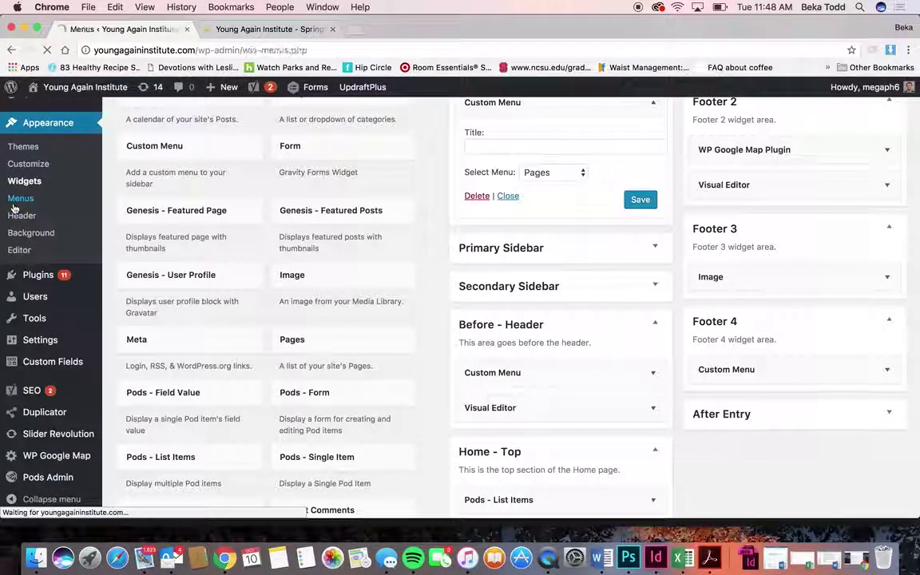
pyautogui.scroll(-5, 426, 352)
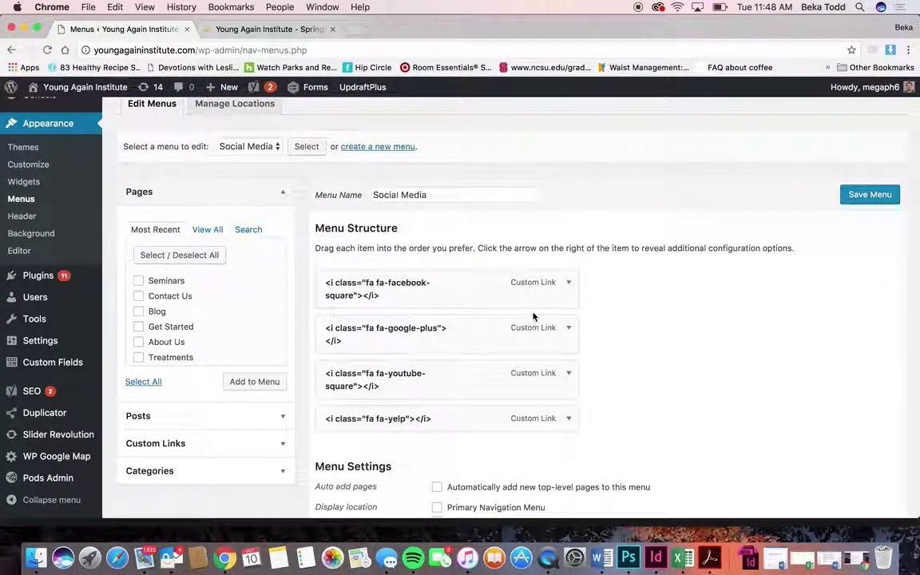
pyautogui.scroll(-2, 533, 315)
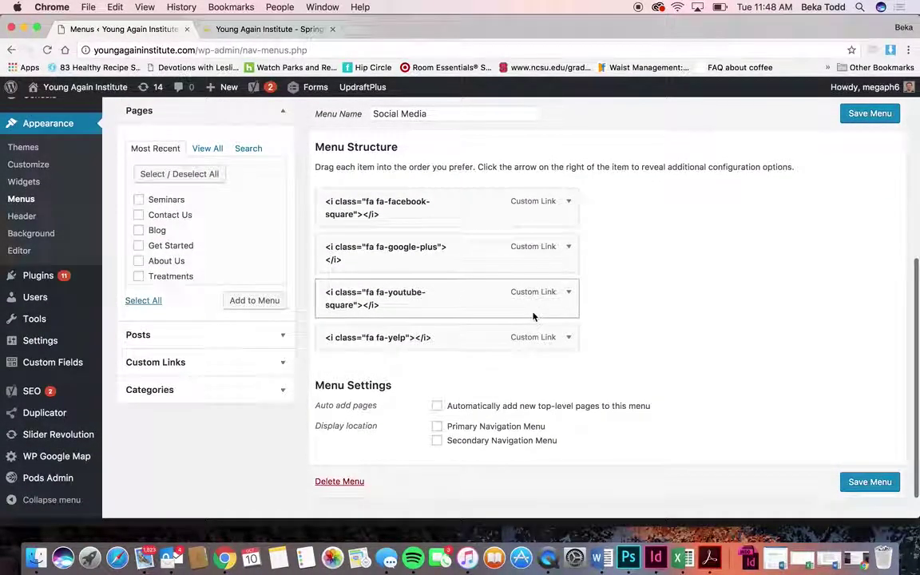
# Step: Copy the Facebook item's navigation label into the Link Text of a new custom link
pyautogui.click(228, 371)
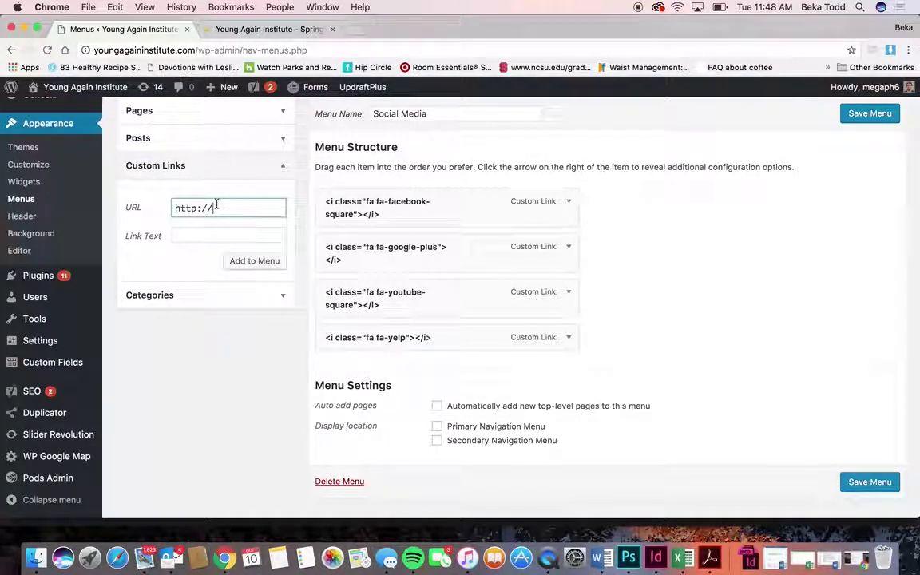
pyautogui.click(569, 205)
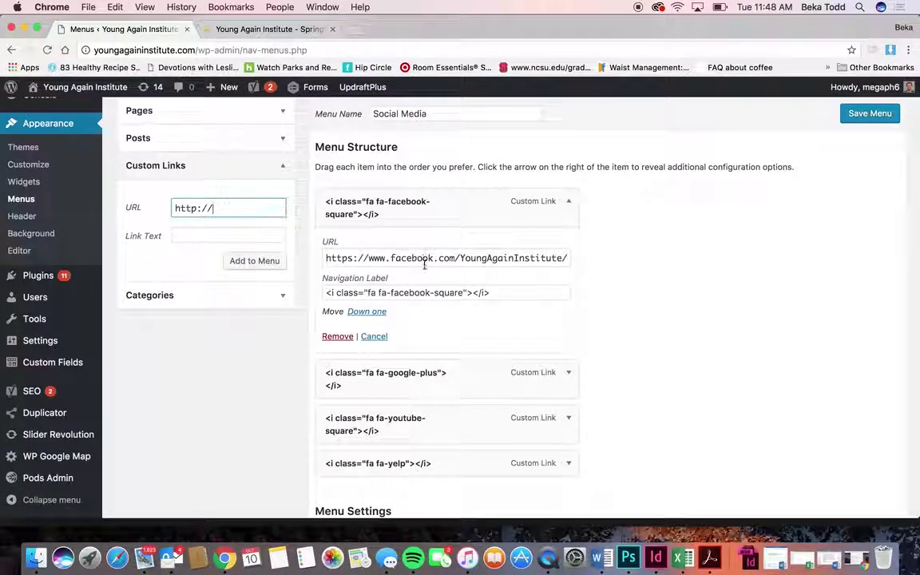
pyautogui.moveTo(497, 295); pyautogui.dragTo(244, 298)
pyautogui.press('super+c')
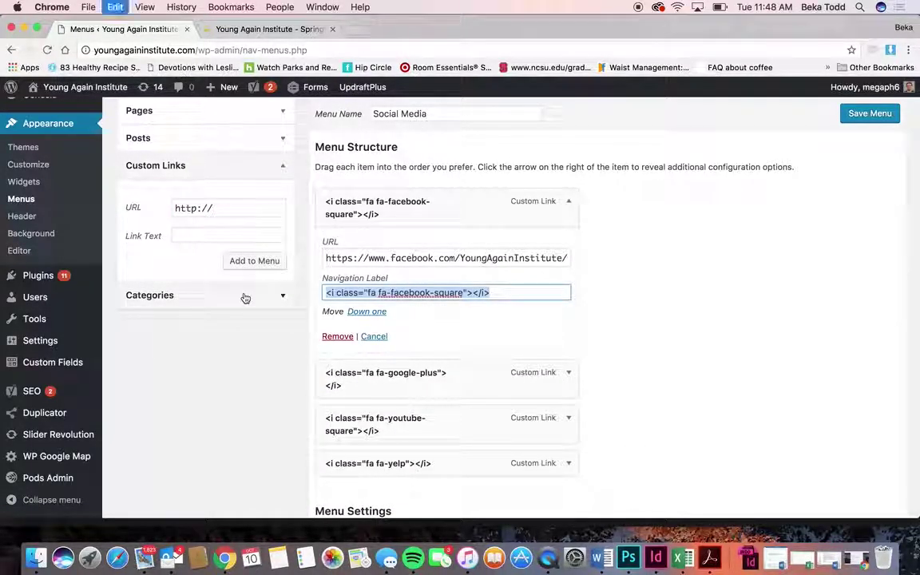
pyautogui.click(244, 236)
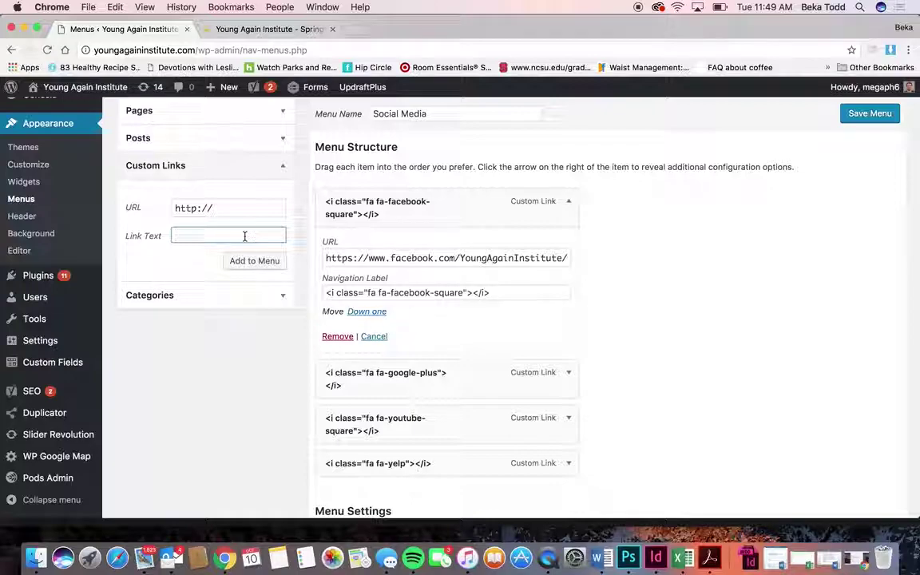
pyautogui.press('super+v')
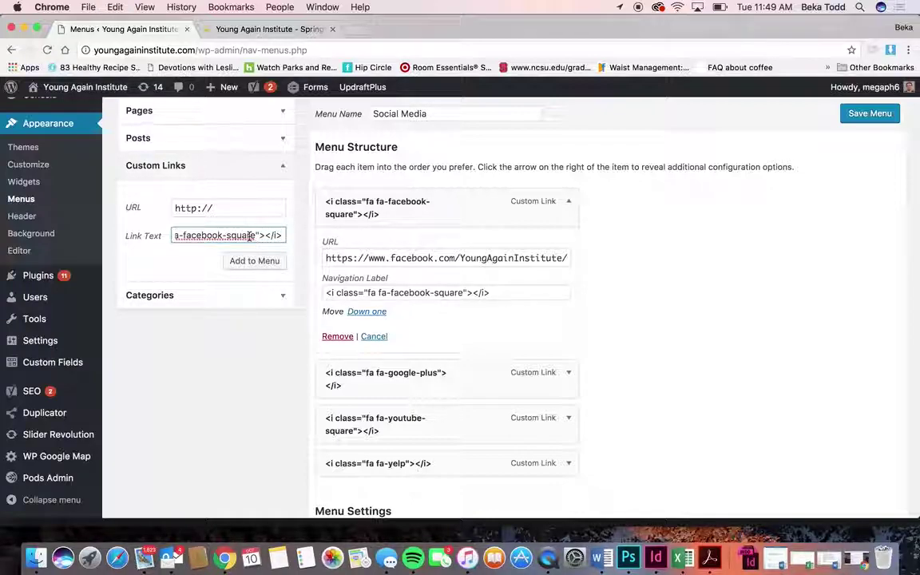
# Step: Highlight "facebook" in the custom link's text, clear the Link Text, and collapse the Facebook menu item
pyautogui.press('Left')
pyautogui.press('Left')
pyautogui.press('Left')
pyautogui.press('Left')
pyautogui.press('Left')
pyautogui.press('Left')
pyautogui.press('Left')
pyautogui.press('Left')
pyautogui.press('Left')
pyautogui.press('Left')
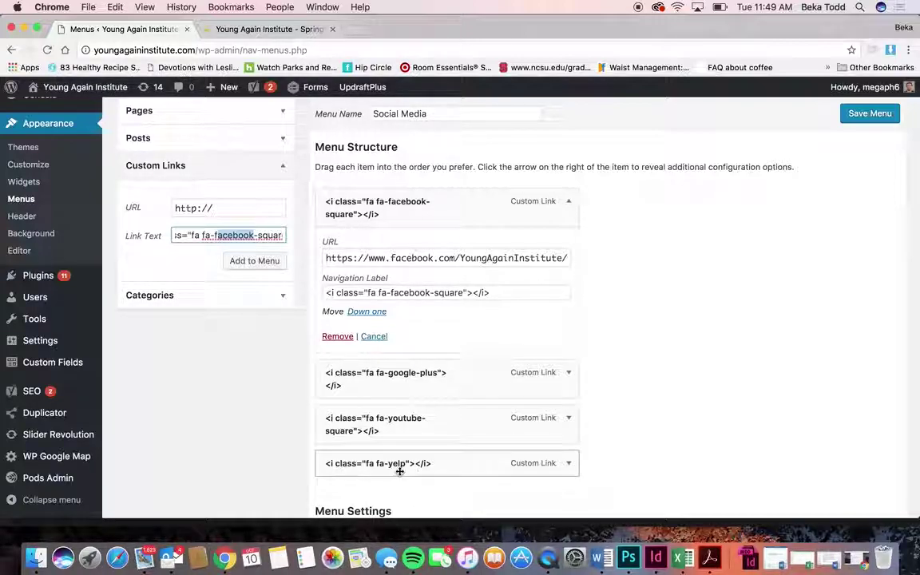
pyautogui.tripleClick(277, 235)
pyautogui.press('BackSpace')
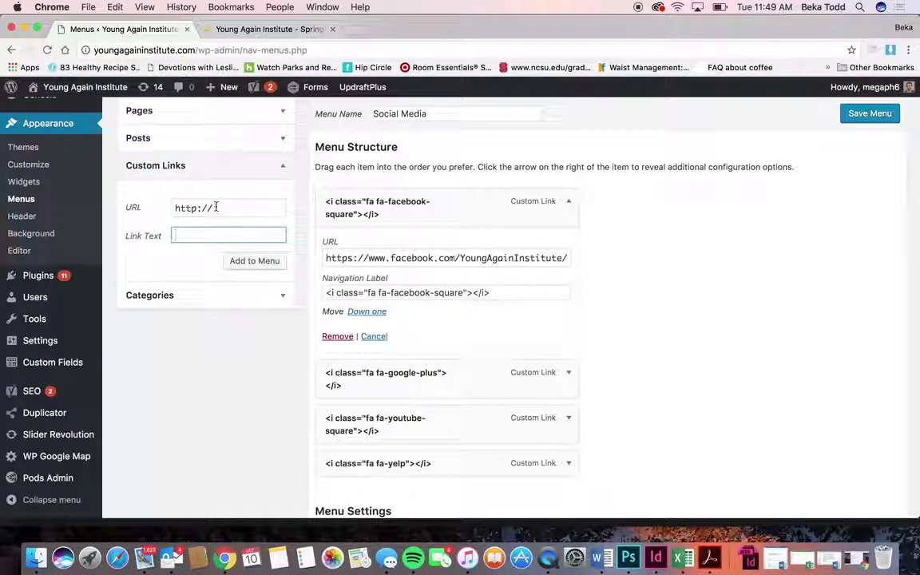
pyautogui.click(569, 203)
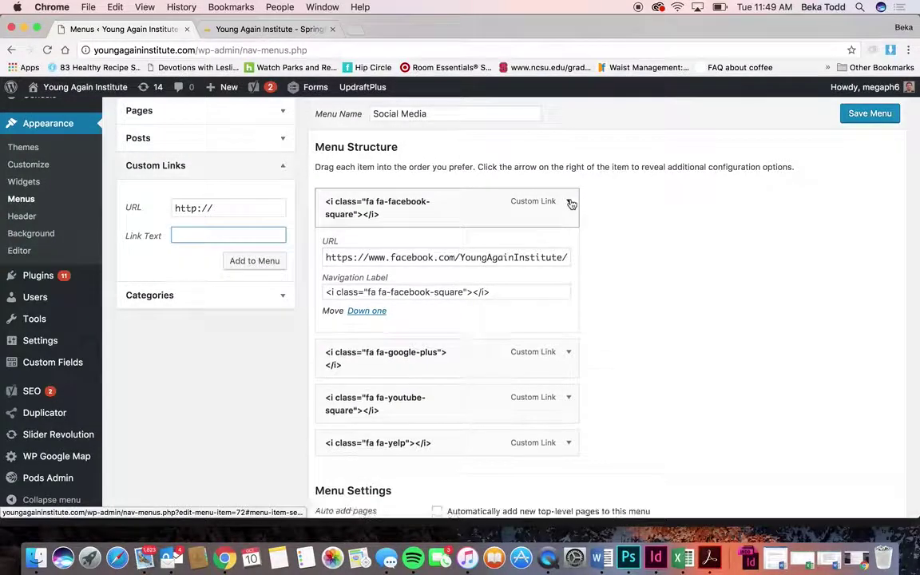
pyautogui.moveTo(559, 351); pyautogui.dragTo(559, 362)
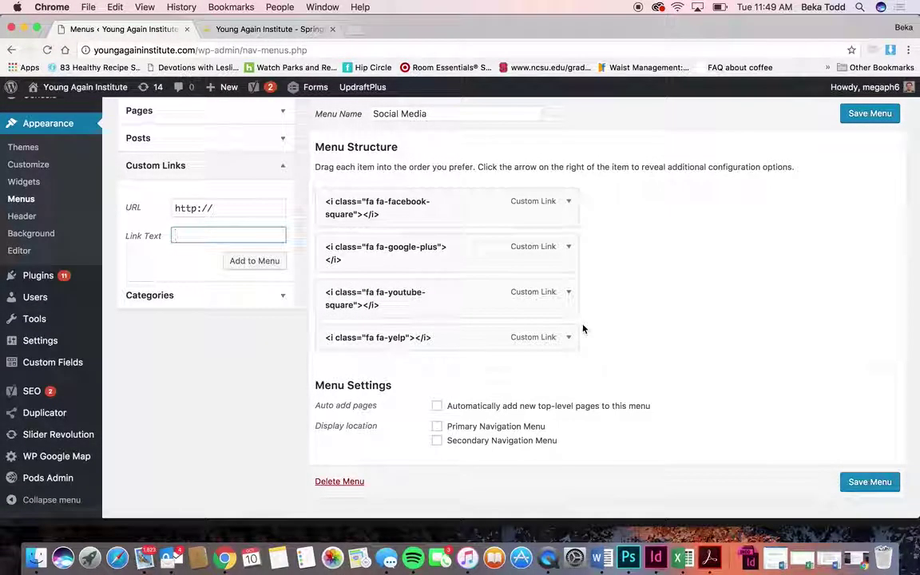
# Step: Load the Pages menu for editing and check the live site's navigation bar for comparison
pyautogui.scroll(5, 746, 226)
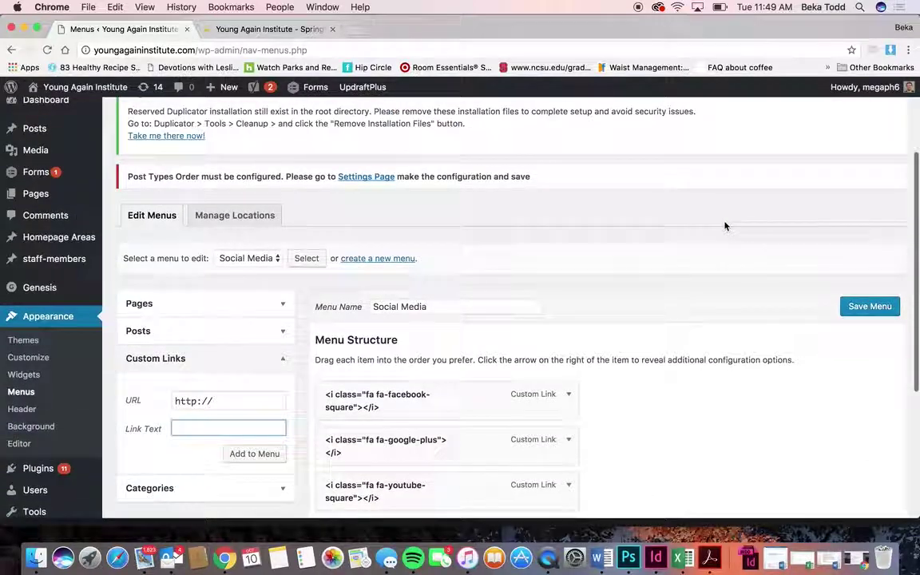
pyautogui.click(248, 259)
pyautogui.click(232, 244)
pyautogui.click(305, 258)
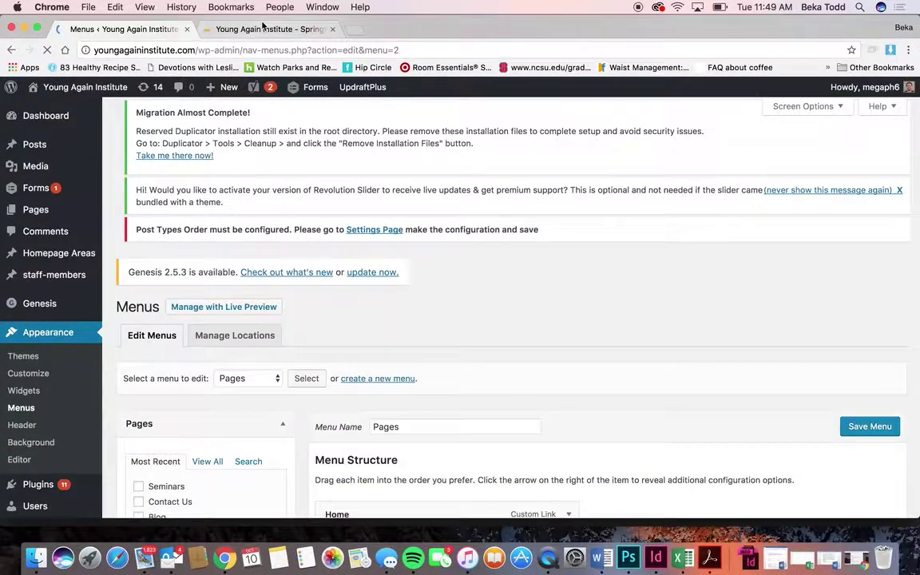
pyautogui.hotkey('ctrl', 'Tab')
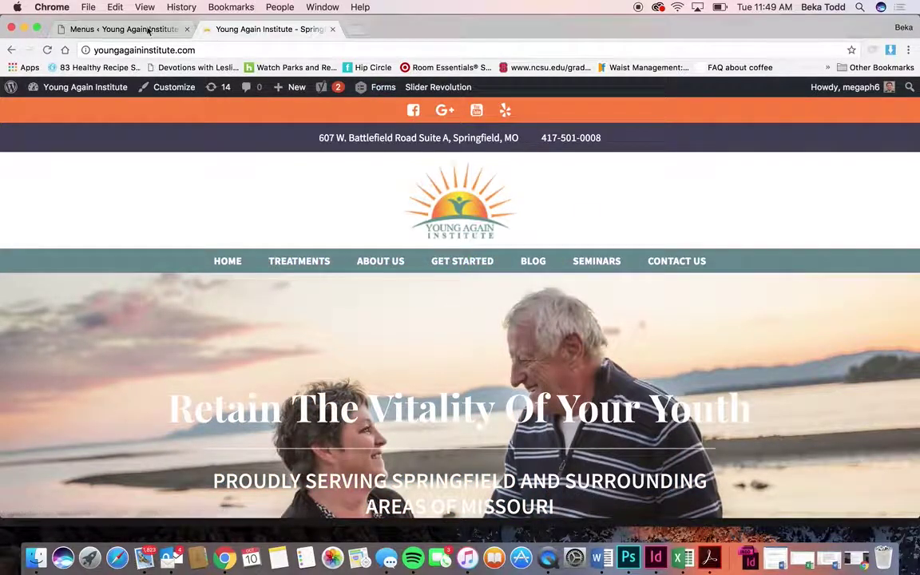
pyautogui.click(129, 30)
# Step: Add the Seminars page to the Pages menu and nest the new entry as a sub item under Blog
pyautogui.scroll(-5, 354, 213)
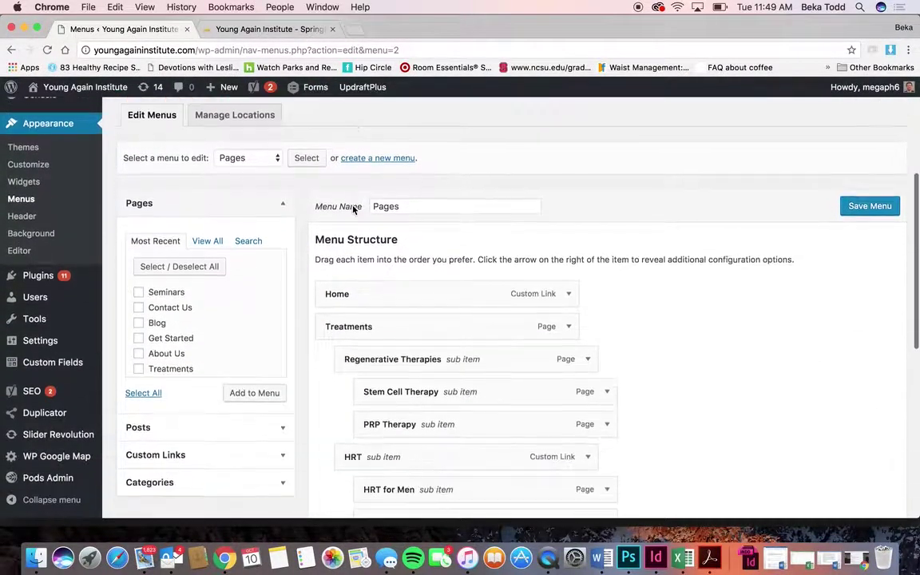
pyautogui.scroll(-3, 200, 316)
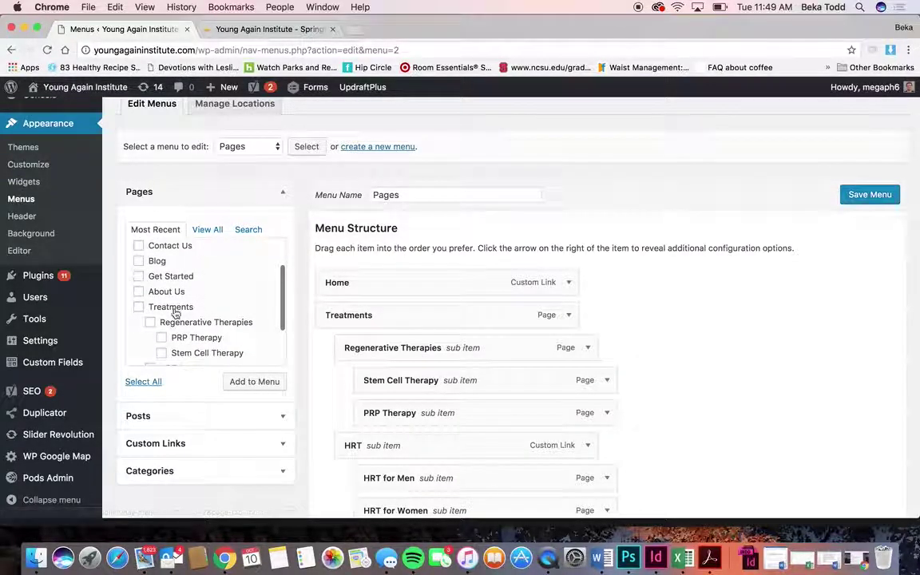
pyautogui.scroll(-3, 205, 300)
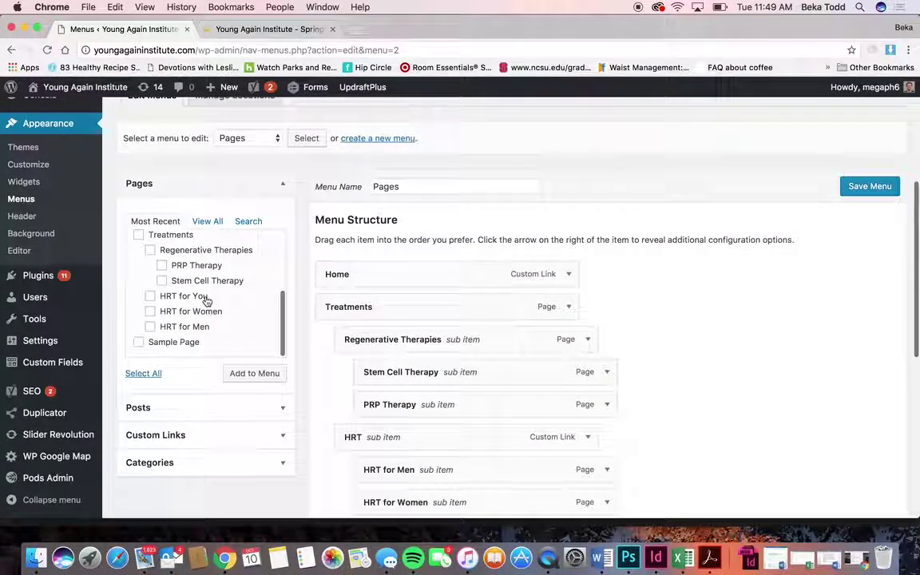
pyautogui.scroll(5, 203, 299)
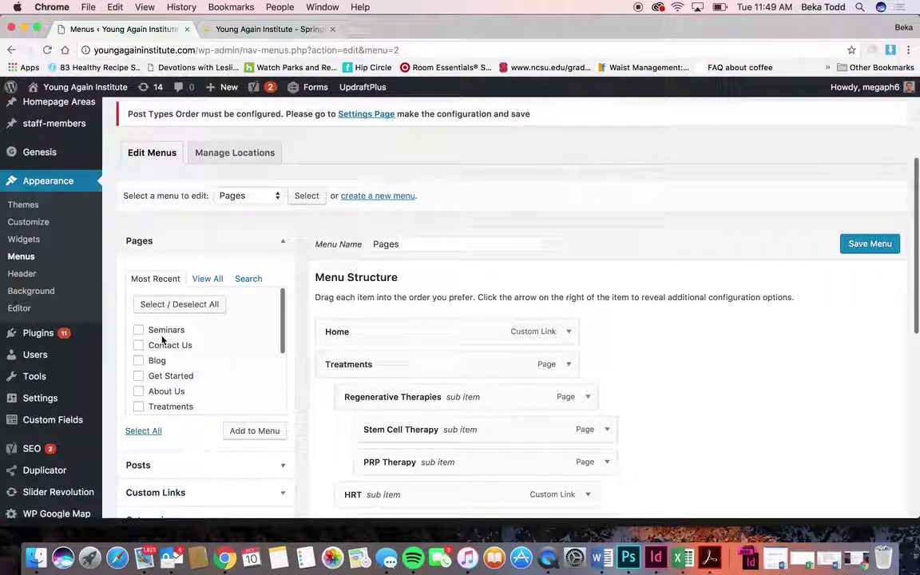
pyautogui.click(254, 431)
pyautogui.scroll(-8, 257, 434)
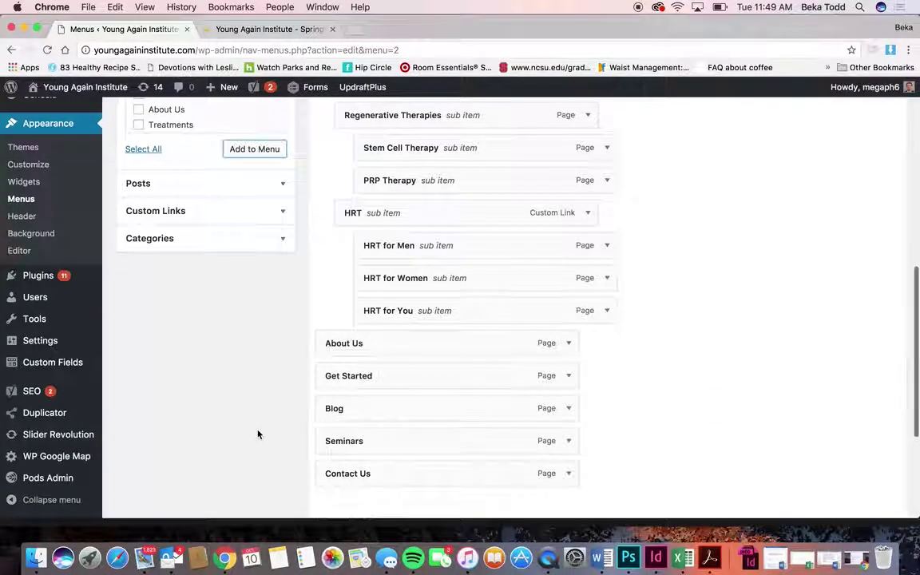
pyautogui.moveTo(417, 446); pyautogui.dragTo(477, 373)
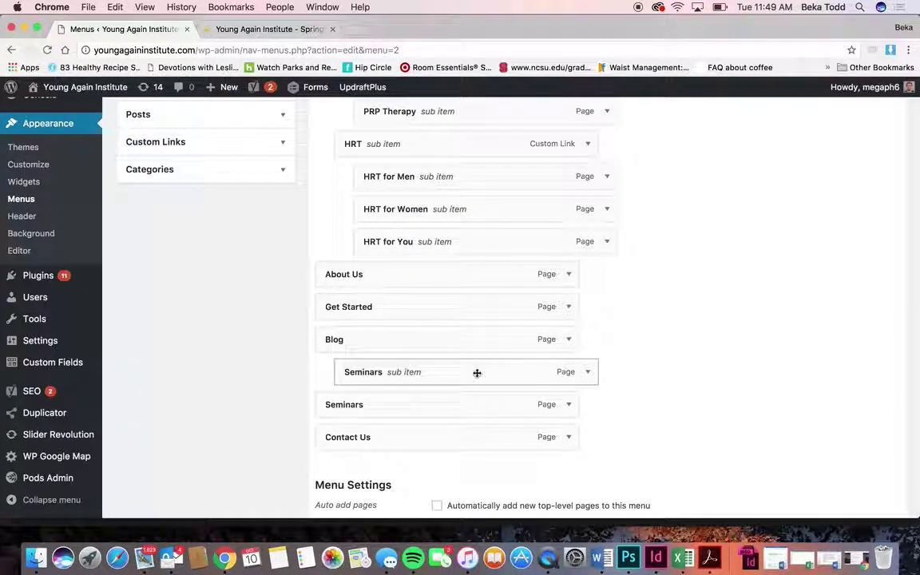
# Step: Move the duplicate Seminars entry out from under Blog and remove it from the Pages menu
pyautogui.moveTo(577, 379)
pyautogui.mouseDown()
pyautogui.moveTo(593, 376)
pyautogui.moveTo(577, 378)
pyautogui.mouseUp()
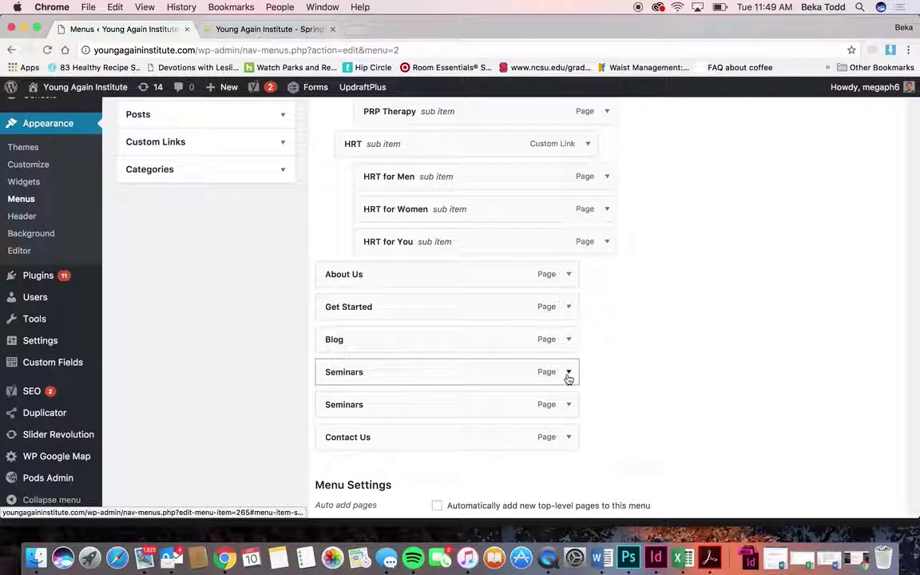
pyautogui.click(568, 377)
pyautogui.click(337, 486)
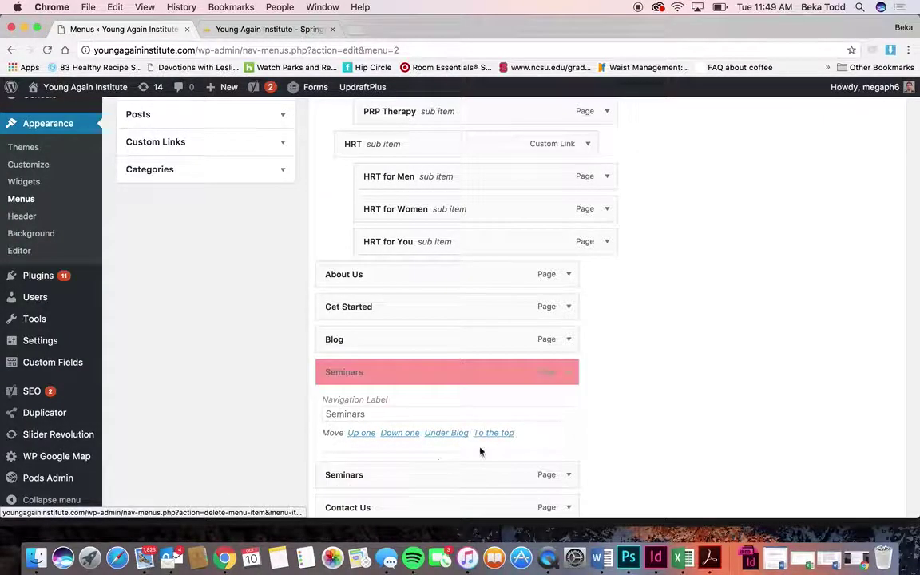
# Step: Expand the Home and HRT custom links in the menu structure to view their URLs and navigation labels, collapsing each again
pyautogui.scroll(5, 615, 375)
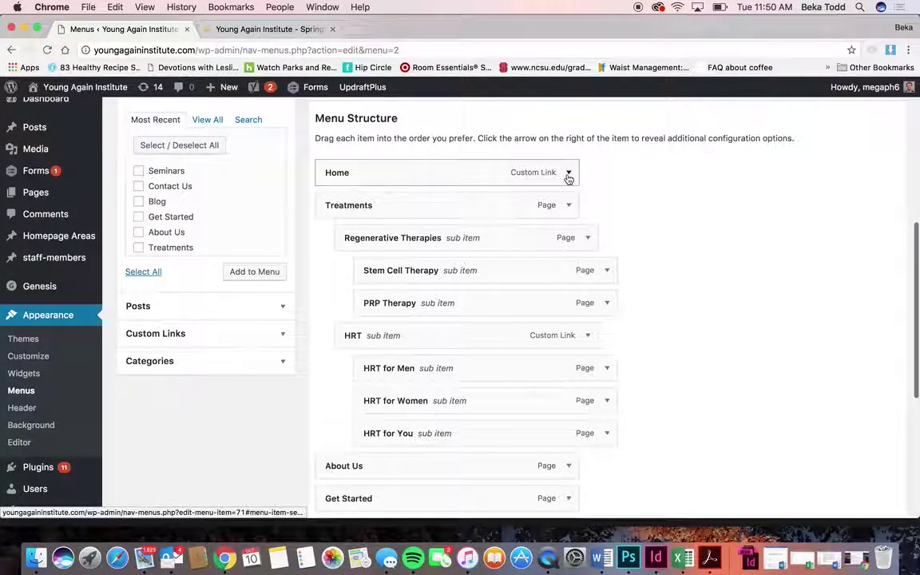
pyautogui.click(569, 176)
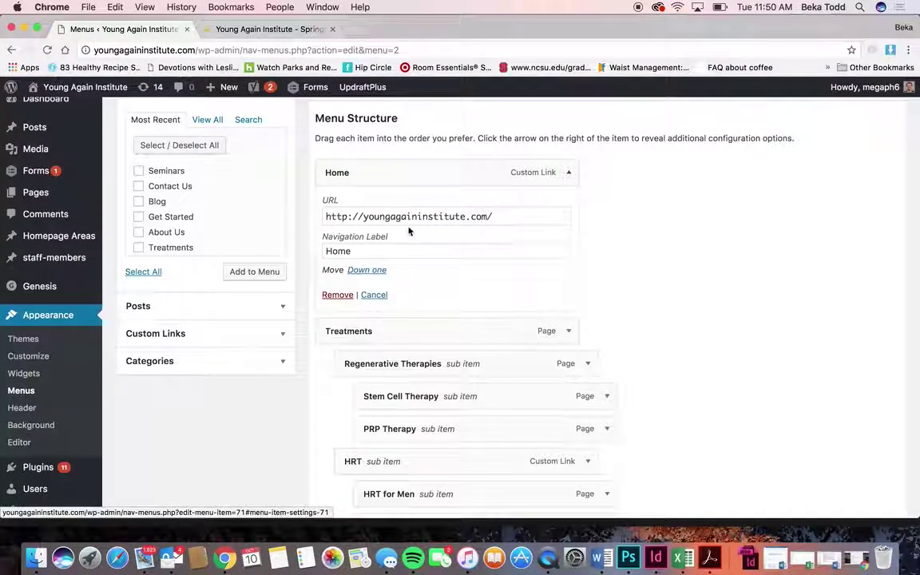
pyautogui.click(569, 173)
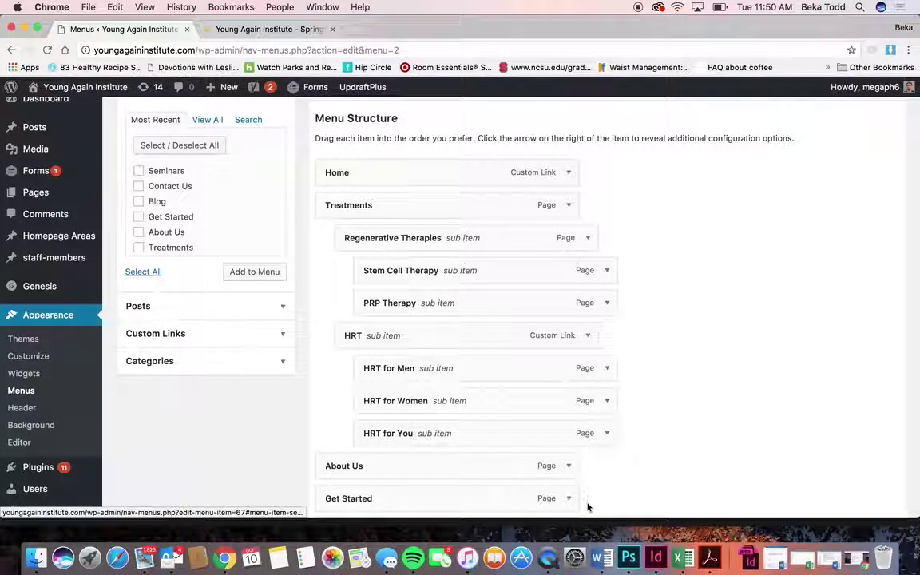
pyautogui.scroll(-3, 587, 505)
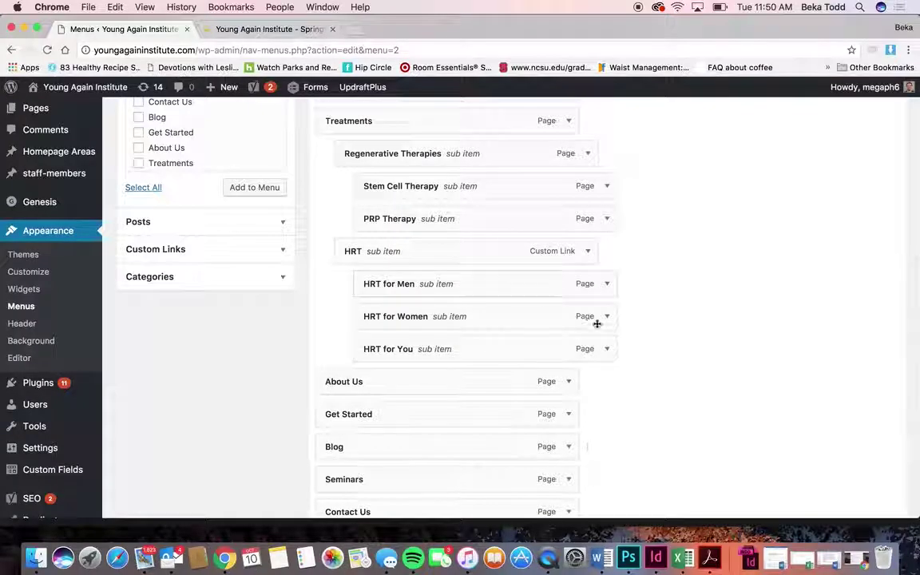
pyautogui.click(587, 252)
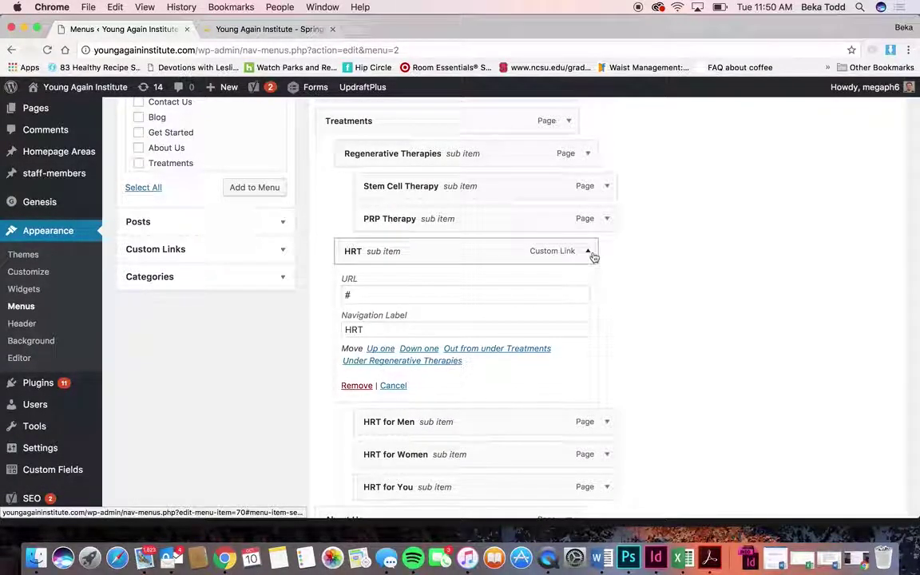
pyautogui.click(589, 252)
# Step: Compare the order and nesting of the Pages menu items with the navigation bar on the live site
pyautogui.click(260, 29)
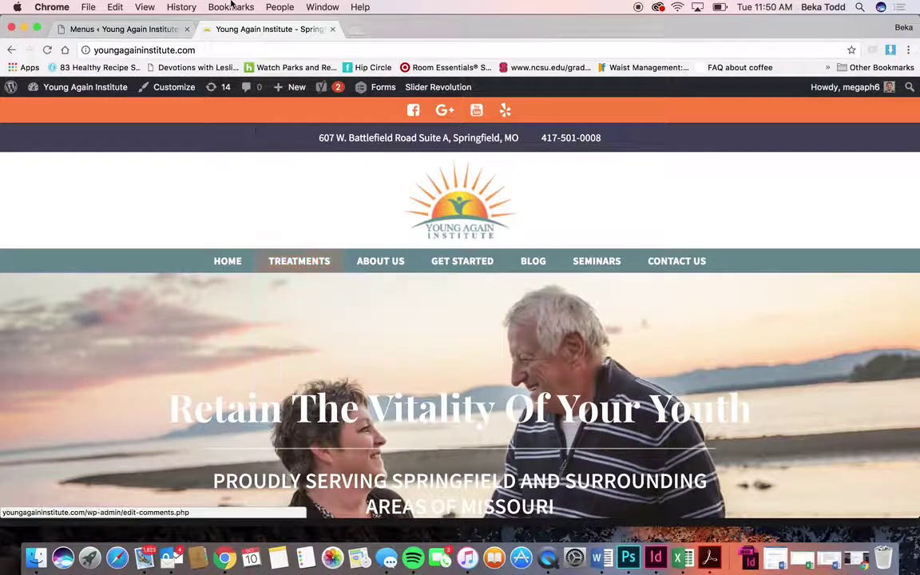
pyautogui.click(153, 29)
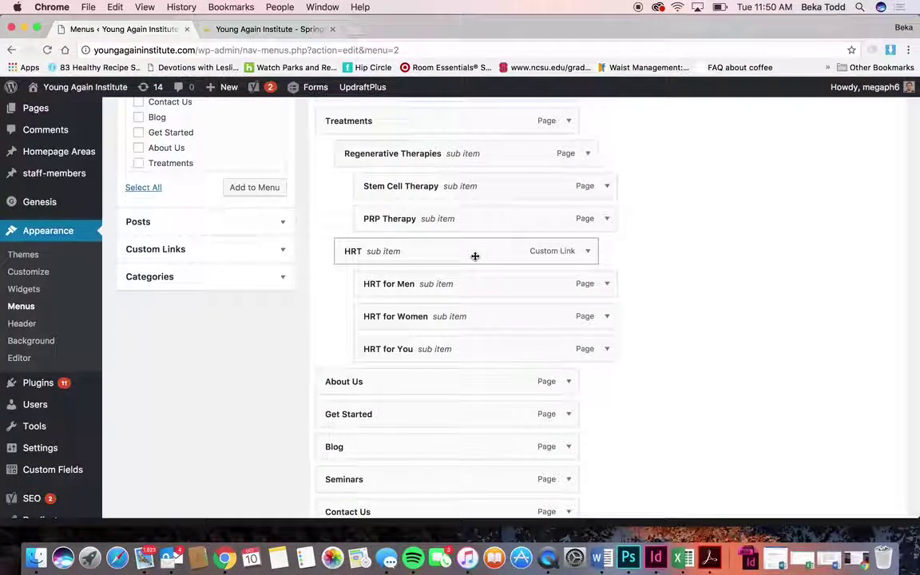
pyautogui.scroll(-3, 475, 255)
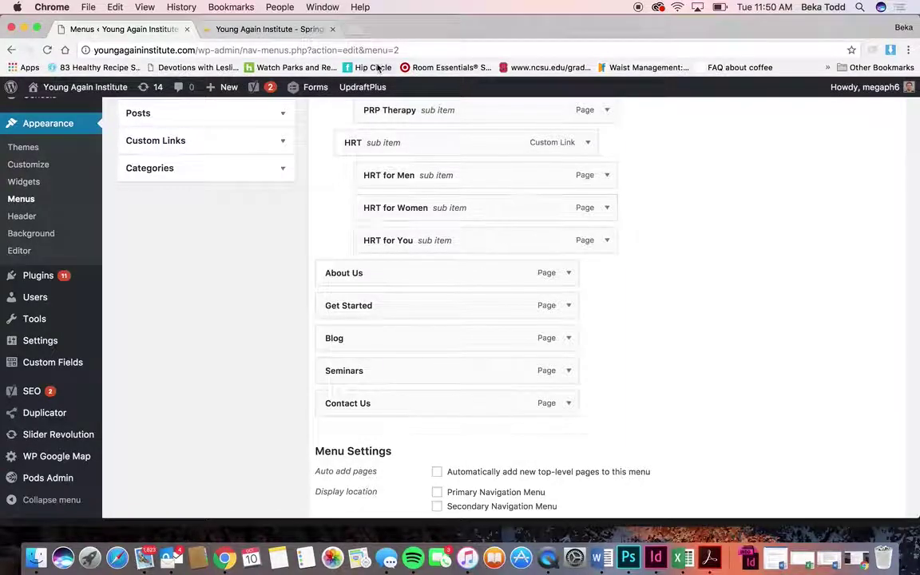
pyautogui.click(294, 30)
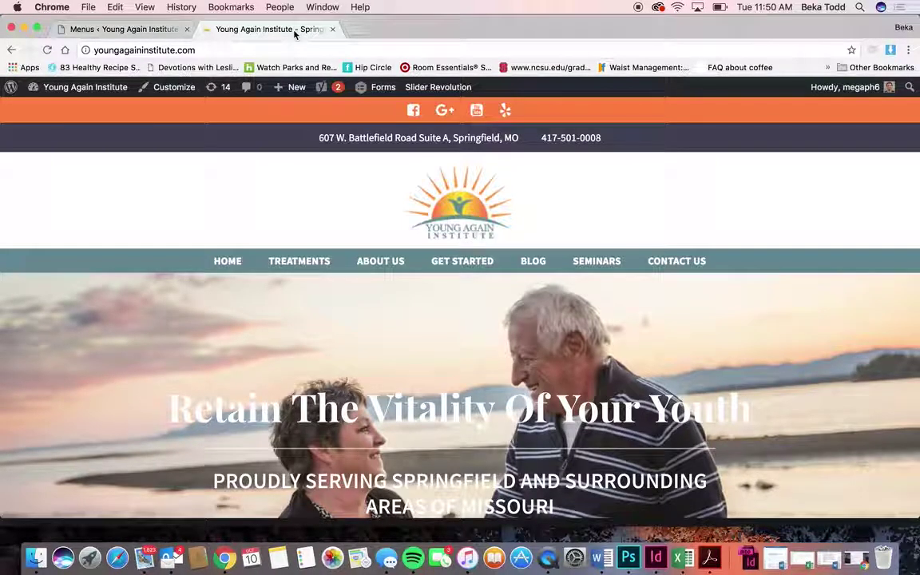
pyautogui.click(128, 29)
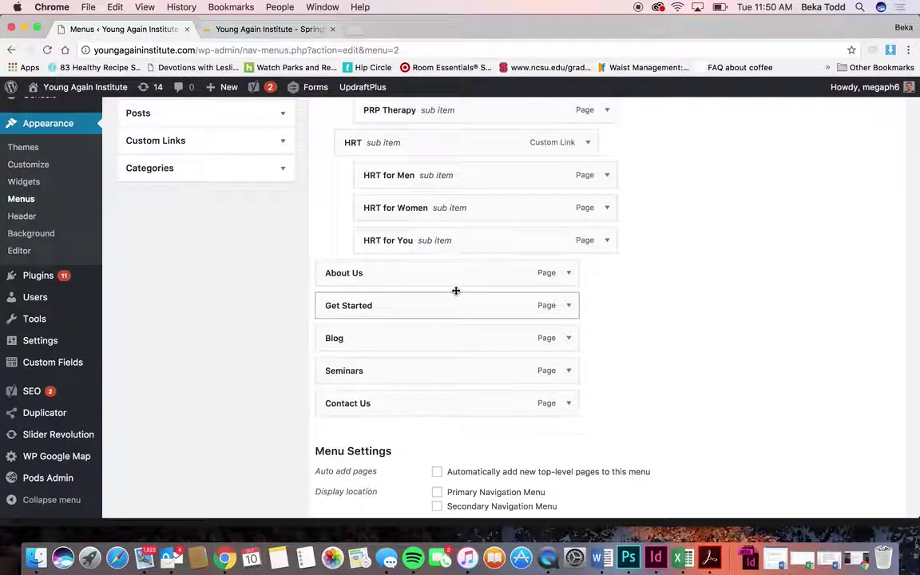
pyautogui.scroll(3, 482, 195)
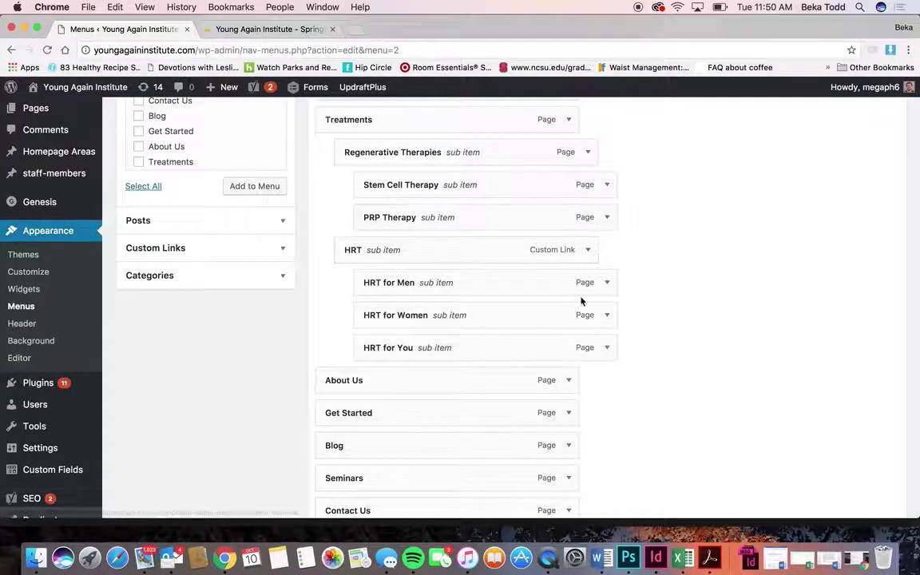
pyautogui.scroll(-3, 554, 414)
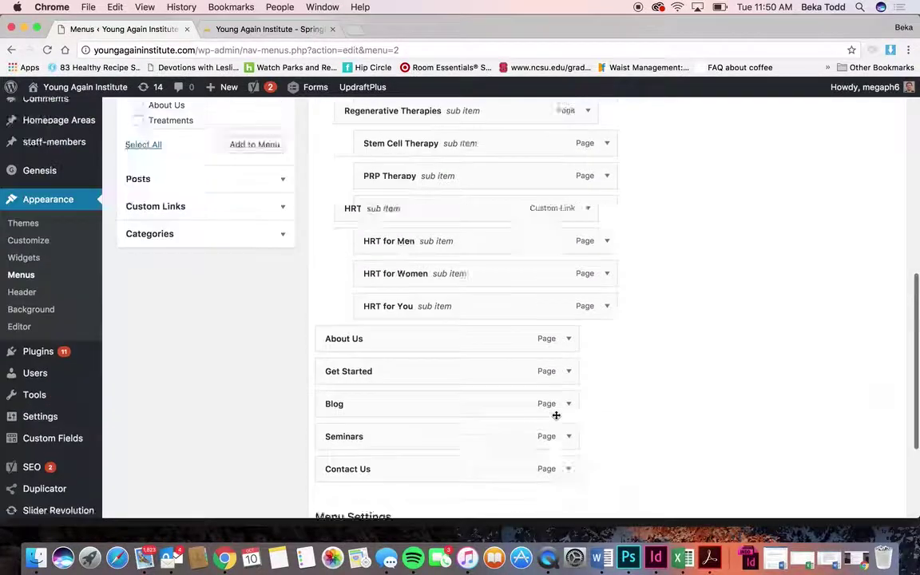
pyautogui.scroll(15, 556, 415)
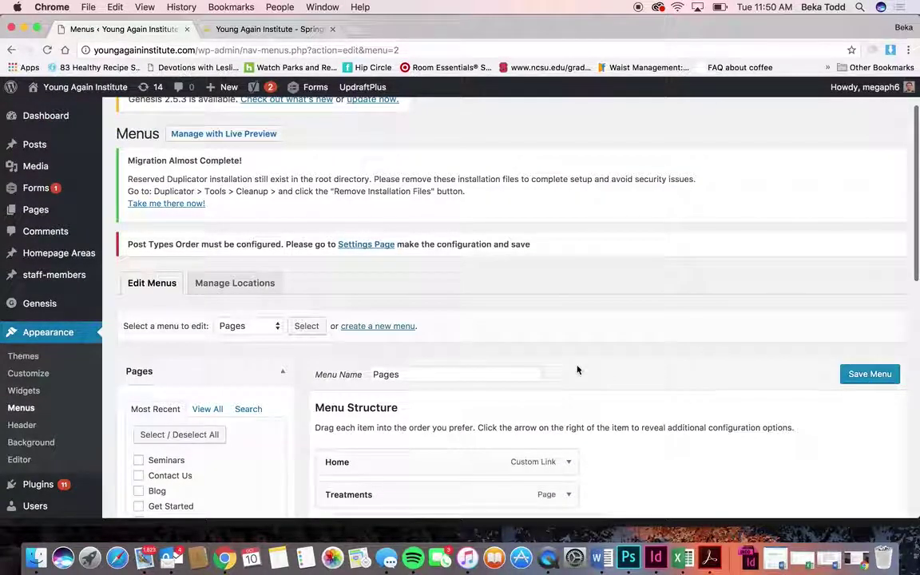
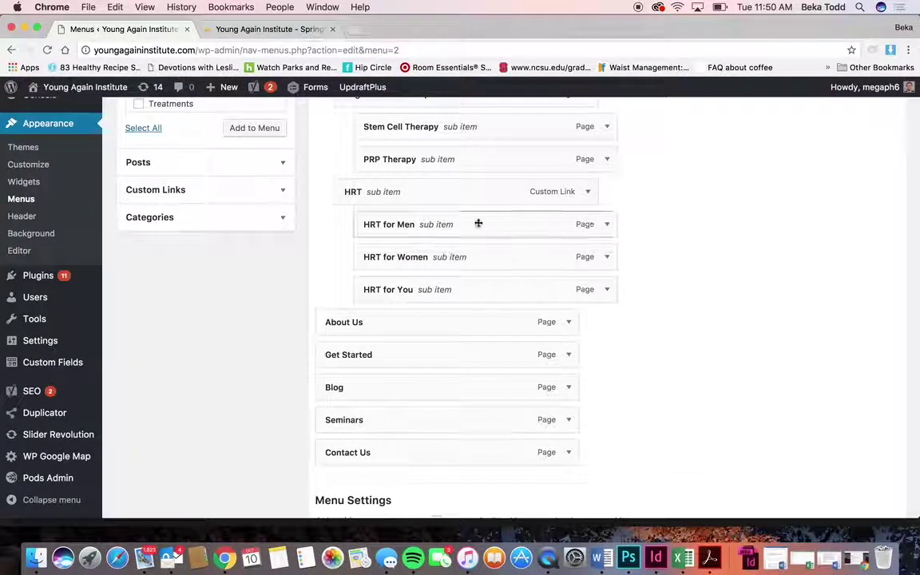
# Step: Open the site's Author-role account from the Users list and review its role, contact info and account management fields
pyautogui.moveTo(32, 276)
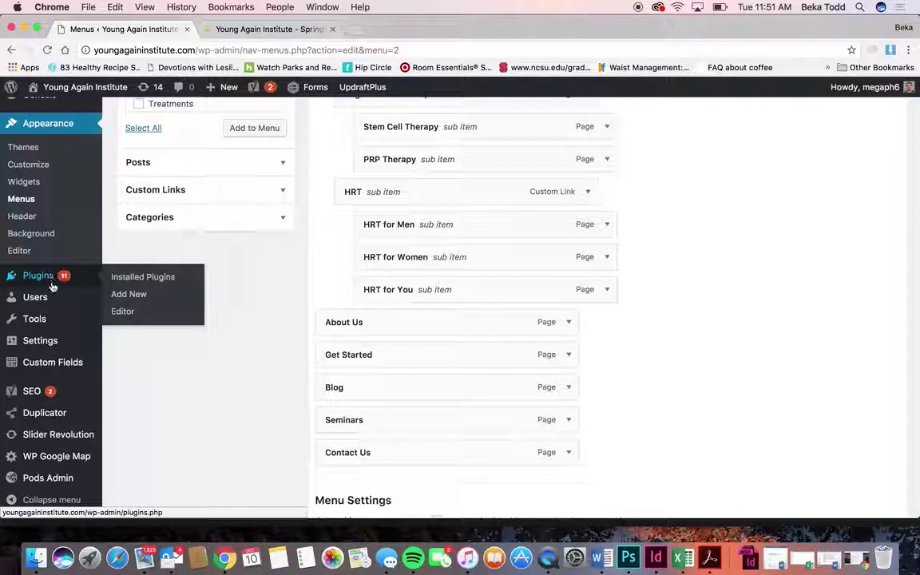
pyautogui.click(35, 297)
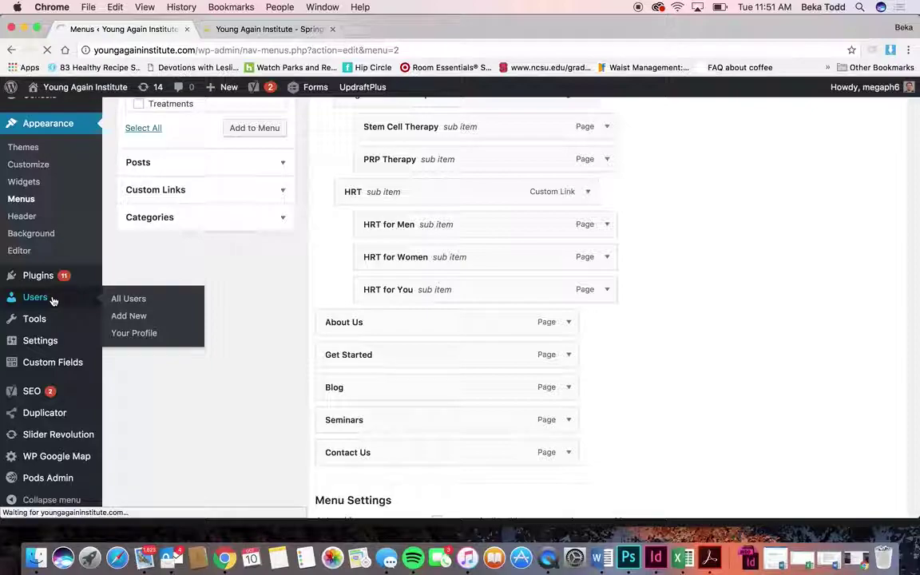
pyautogui.scroll(-2, 301, 368)
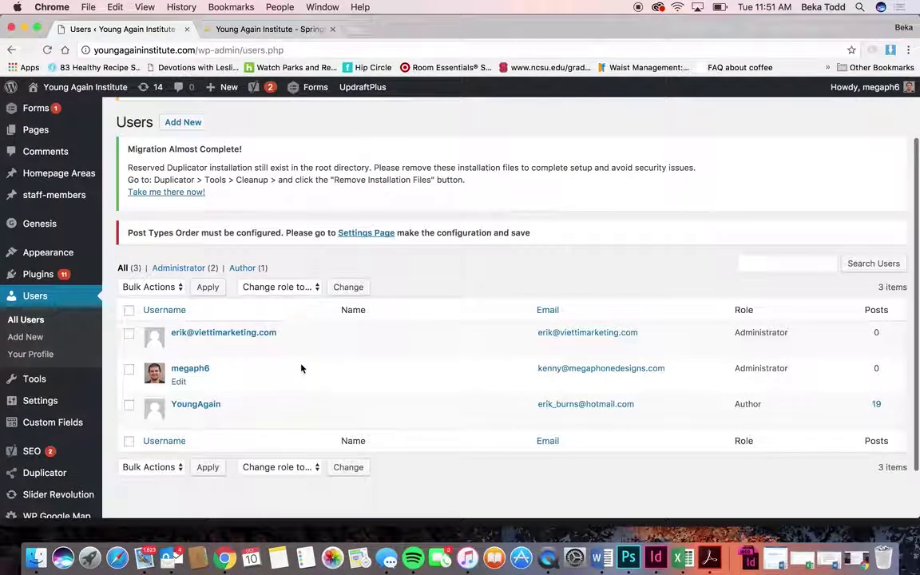
pyautogui.moveTo(220, 405)
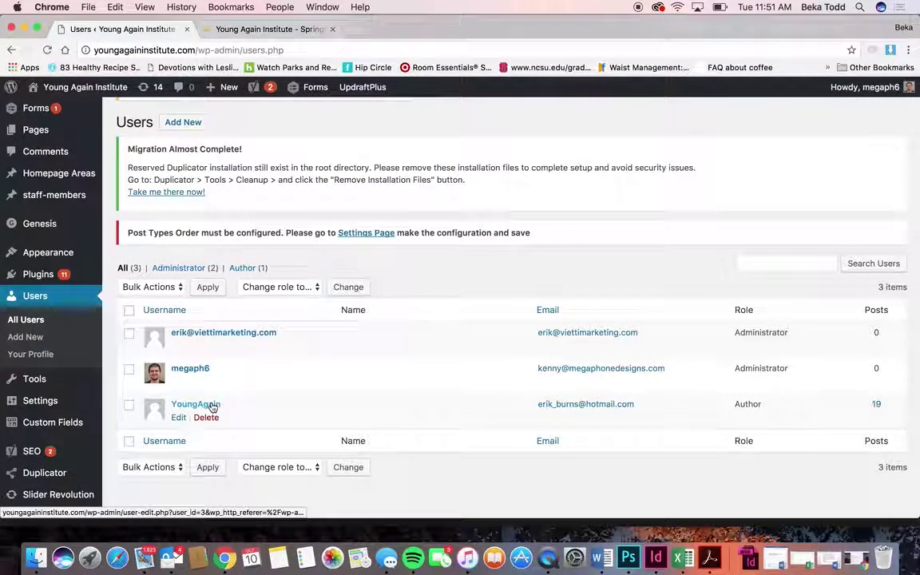
pyautogui.click(212, 405)
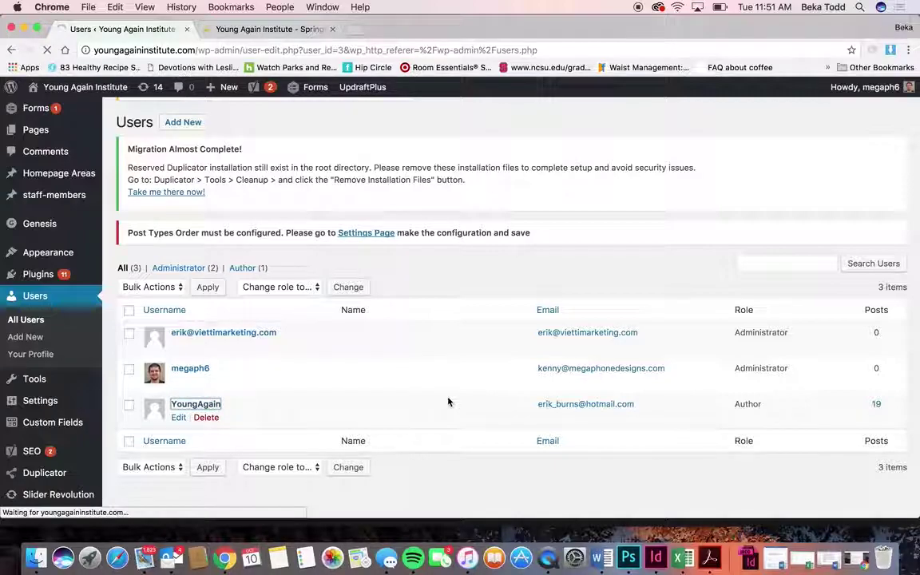
pyautogui.scroll(-5, 447, 403)
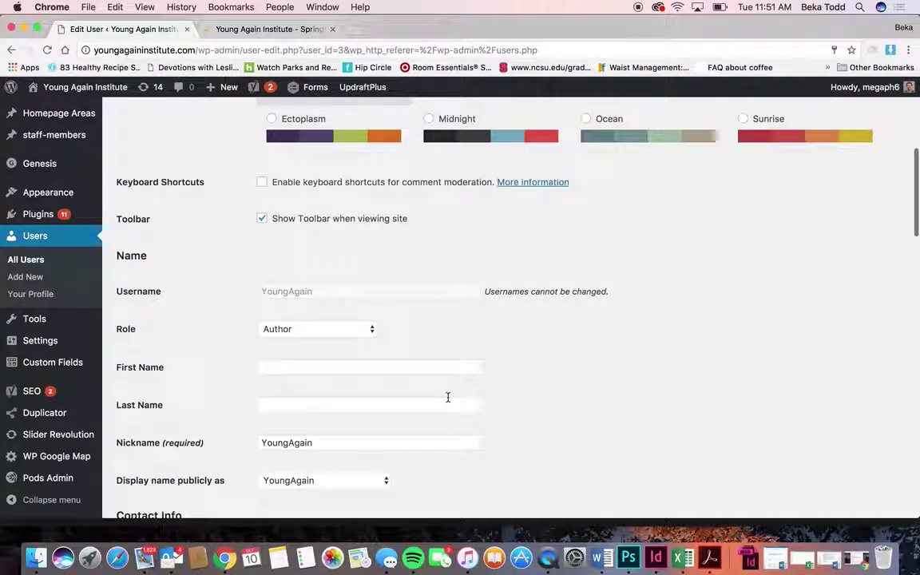
pyautogui.scroll(-5, 439, 340)
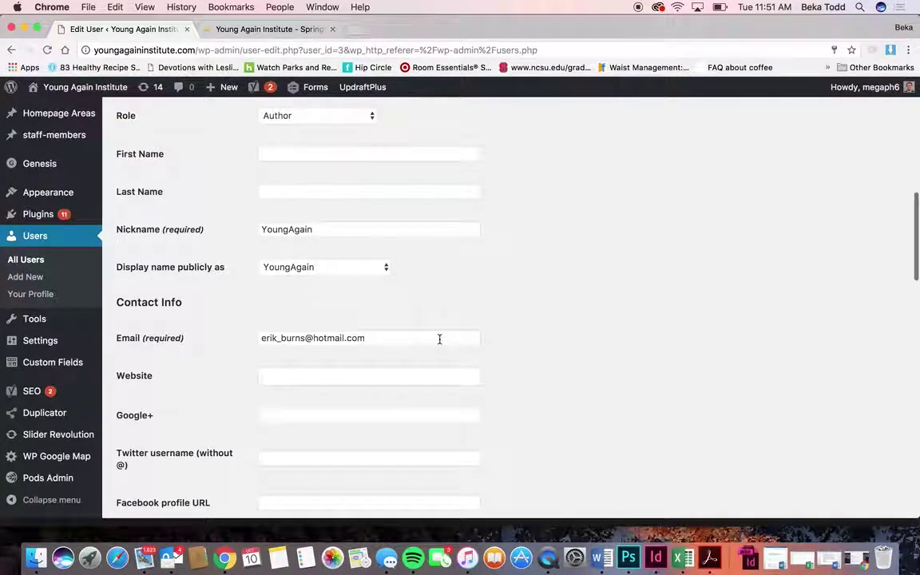
pyautogui.scroll(-3, 439, 339)
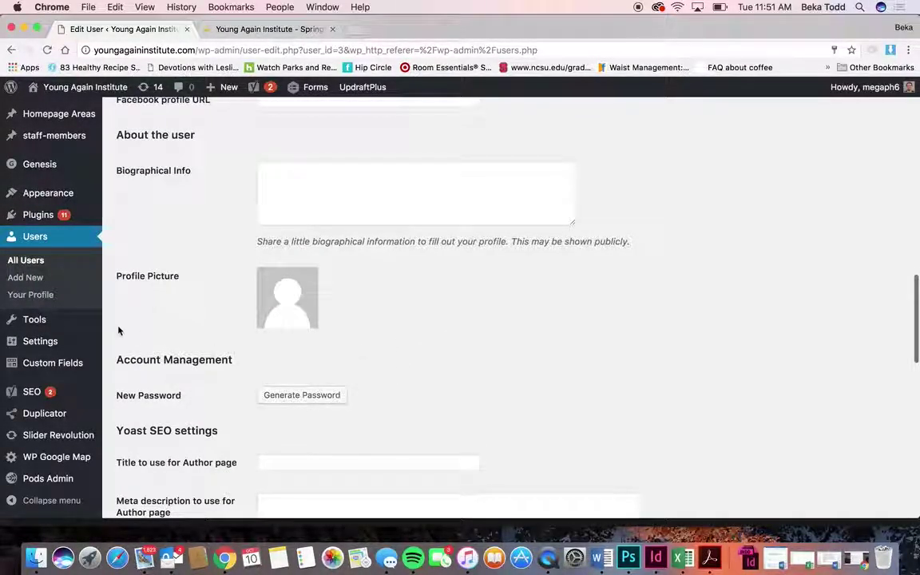
# Step: Open Slider Revolution in the site admin and bring up its list of Revolution Sliders
pyautogui.moveTo(47, 352)
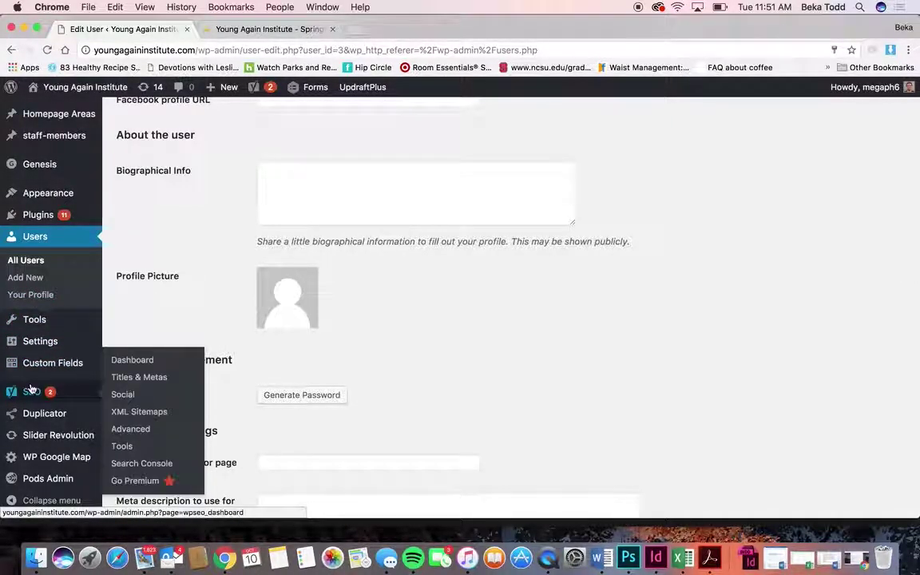
pyautogui.moveTo(44, 373)
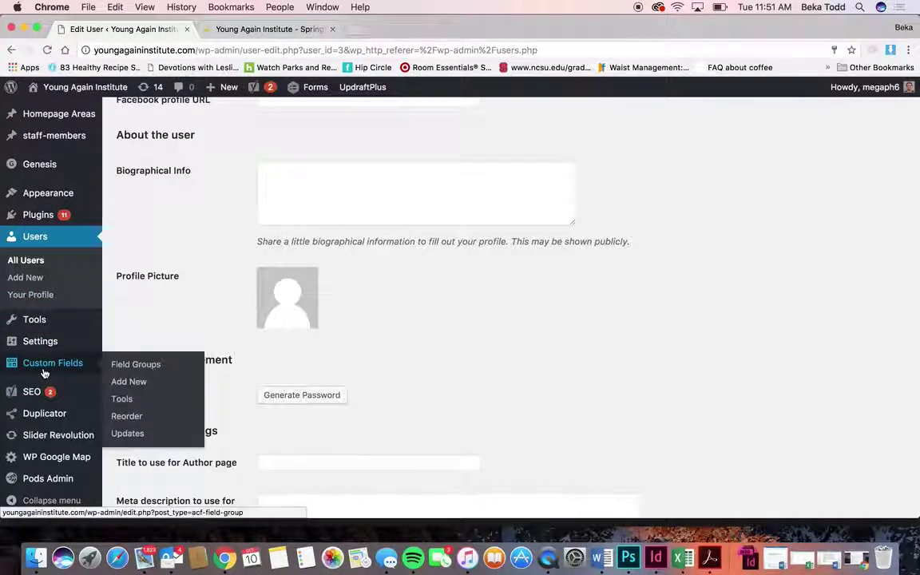
pyautogui.scroll(-2, 44, 373)
pyautogui.moveTo(41, 393)
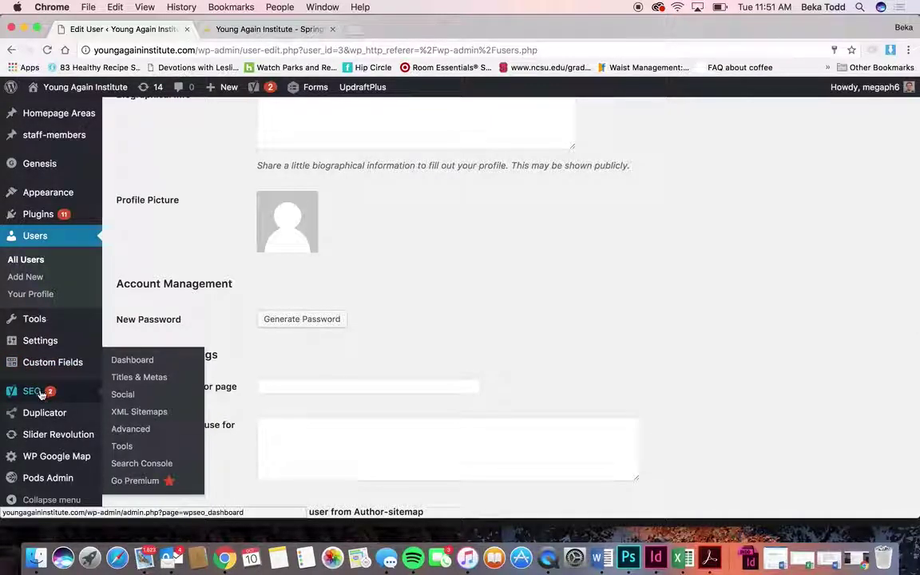
pyautogui.moveTo(48, 422)
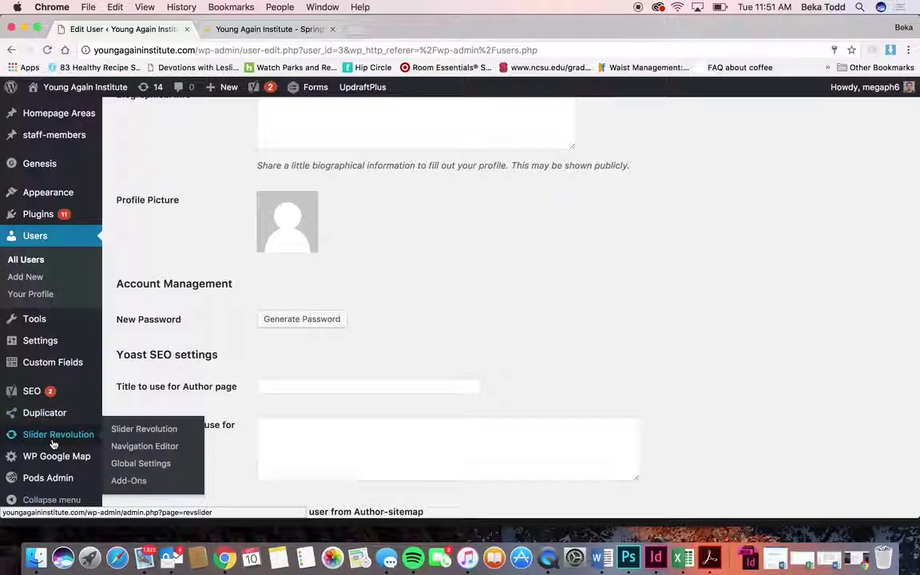
pyautogui.click(53, 444)
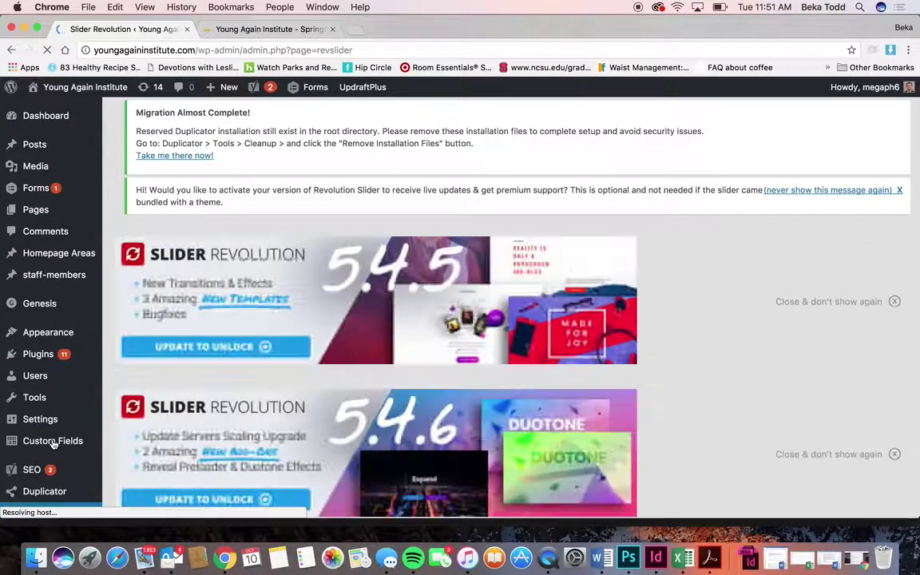
pyautogui.scroll(-5, 291, 395)
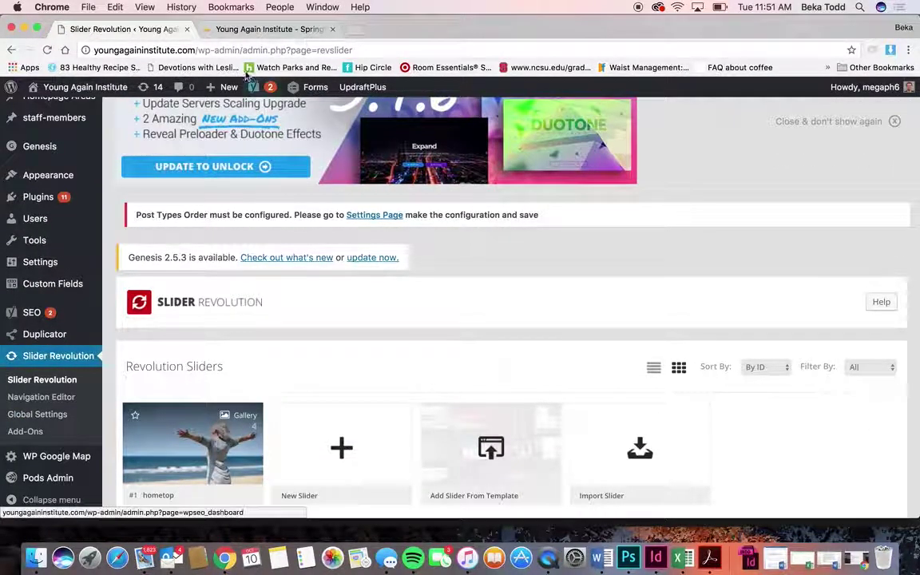
# Step: View the homepage slider on the live site, follow its arrow to About Us, and return to the Revolution Sliders list
pyautogui.click(228, 30)
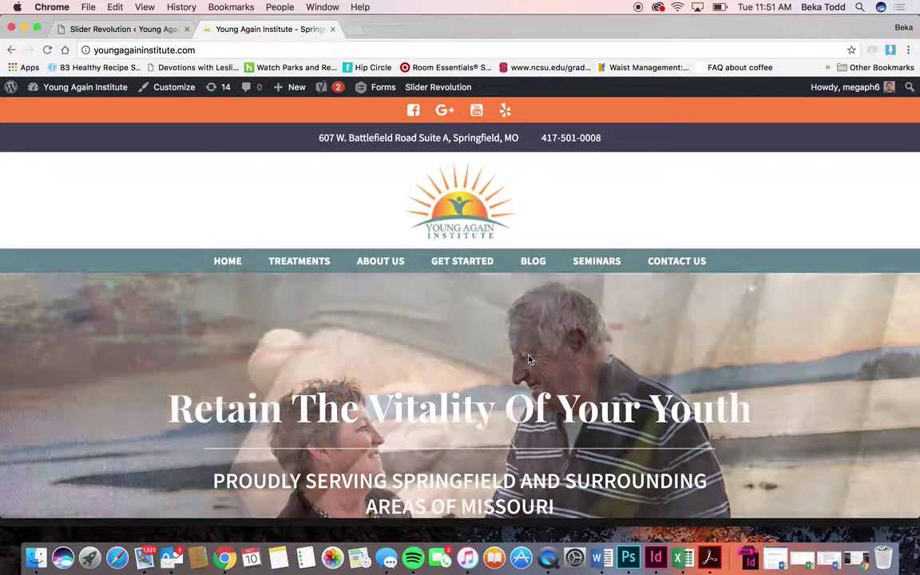
pyautogui.scroll(-3, 401, 366)
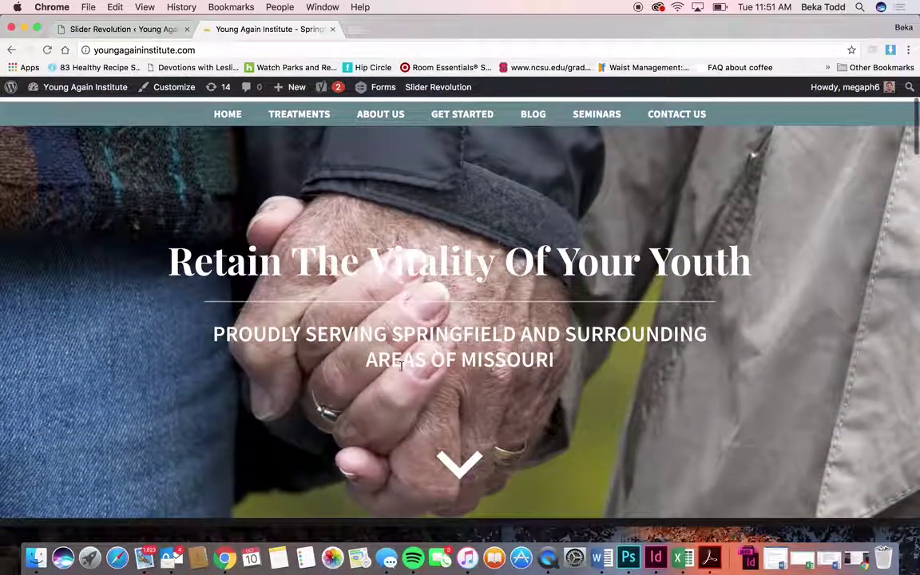
pyautogui.click(460, 463)
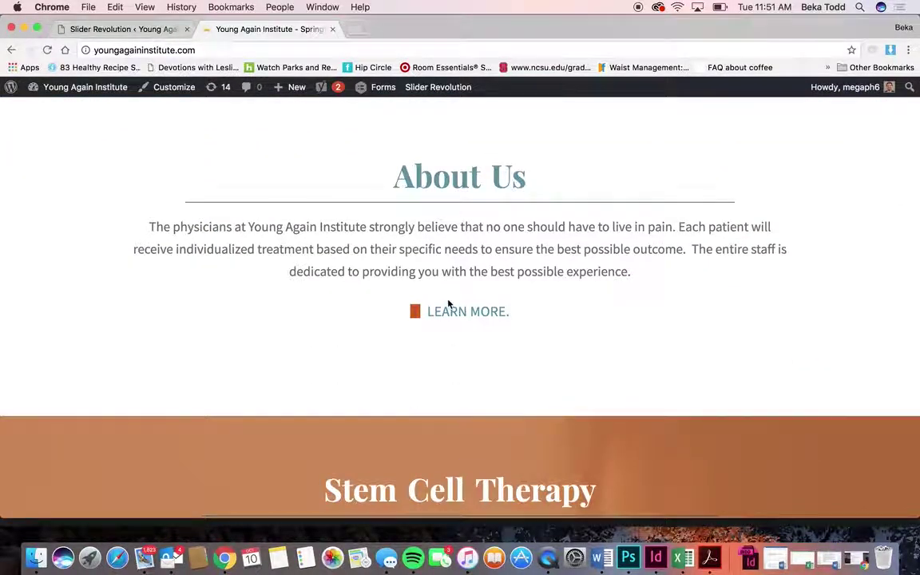
pyautogui.scroll(5, 448, 302)
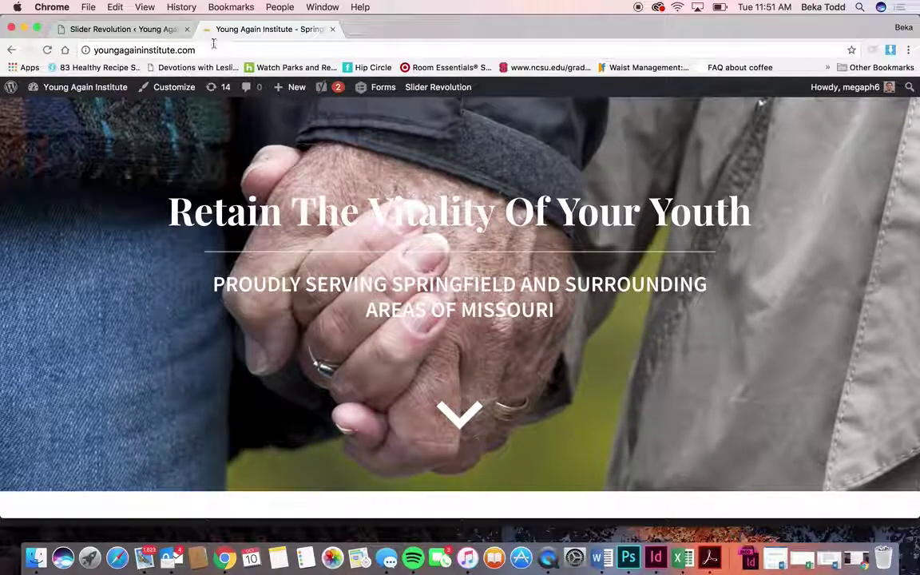
pyautogui.click(128, 29)
pyautogui.scroll(-3, 335, 319)
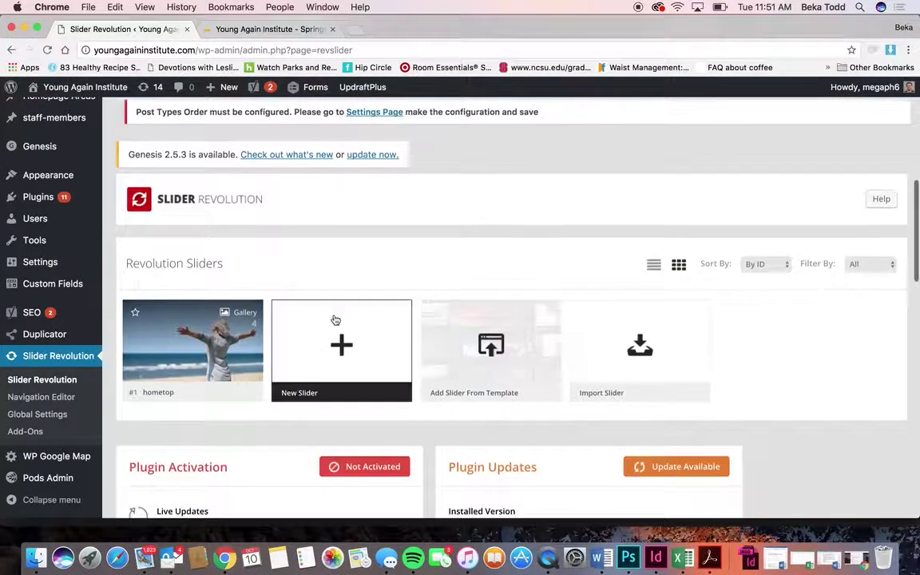
# Step: Open the hometop slider in the Slide Editor and look over its slide thumbnails and the canvas of slide #1
pyautogui.click(237, 355)
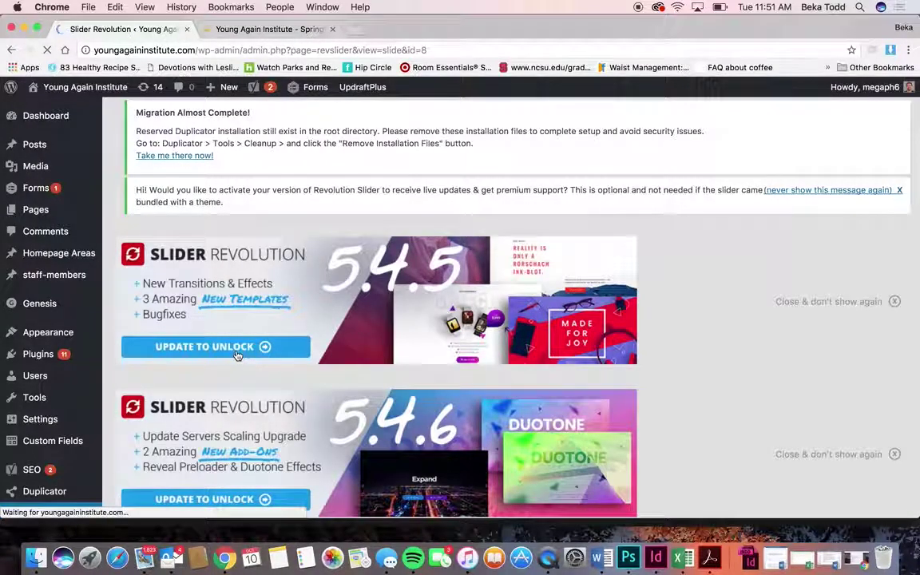
pyautogui.scroll(-10, 237, 355)
pyautogui.scroll(8, 237, 356)
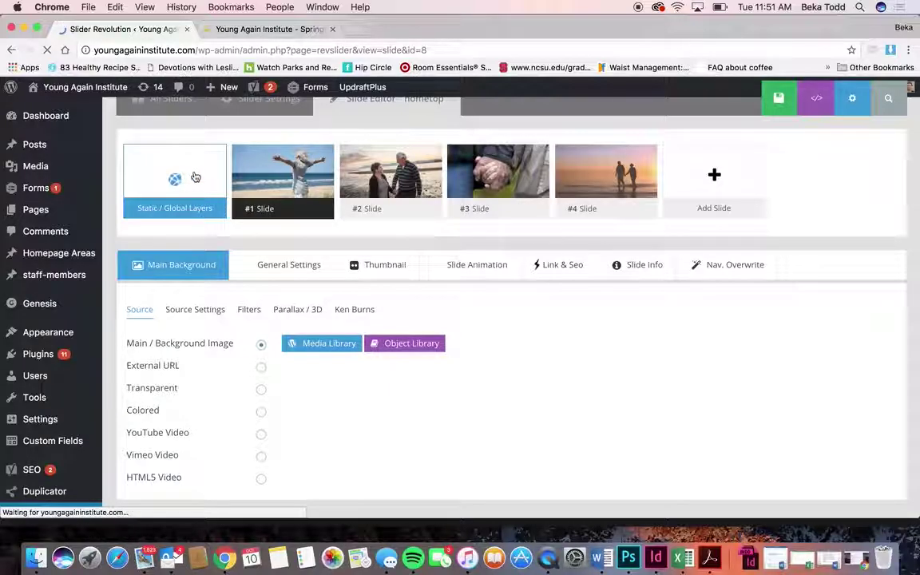
pyautogui.moveTo(461, 177)
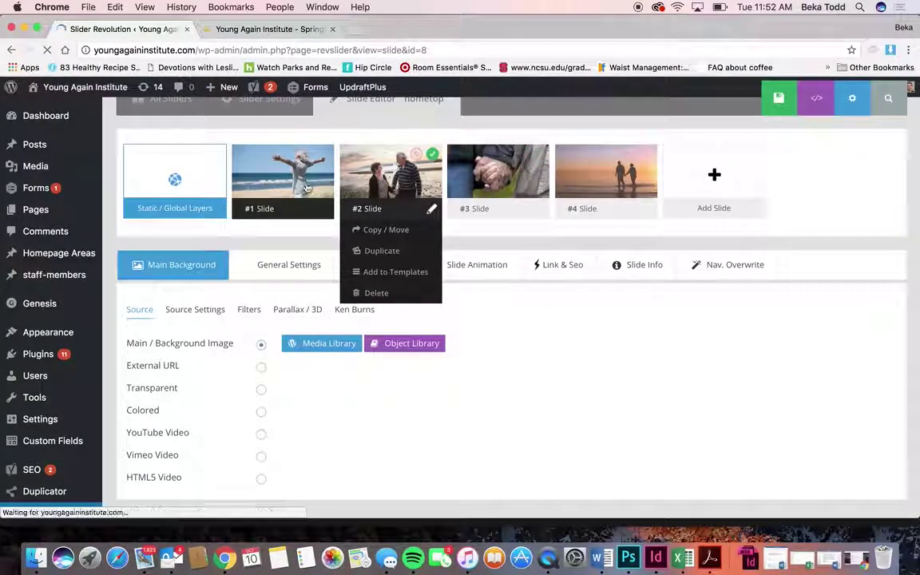
pyautogui.moveTo(248, 172)
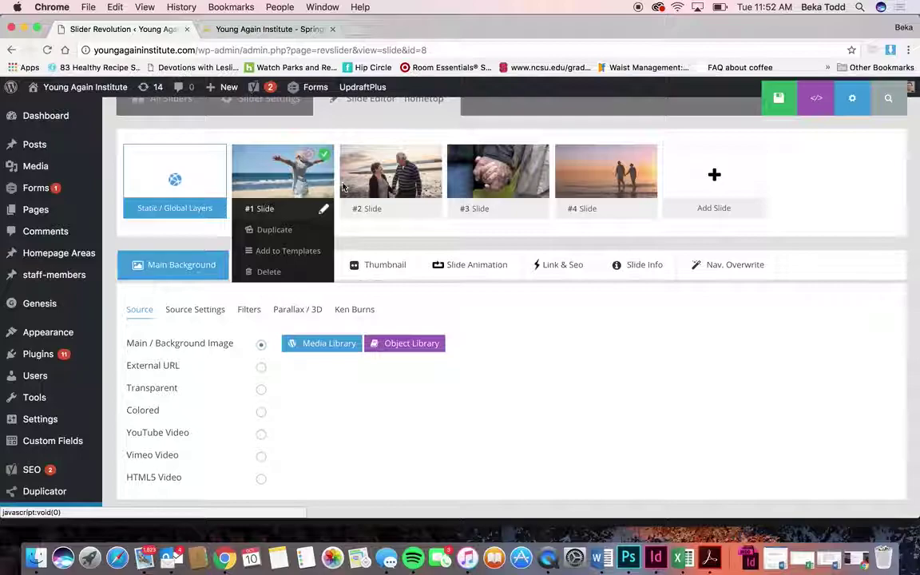
pyautogui.moveTo(353, 176)
pyautogui.scroll(-10, 351, 401)
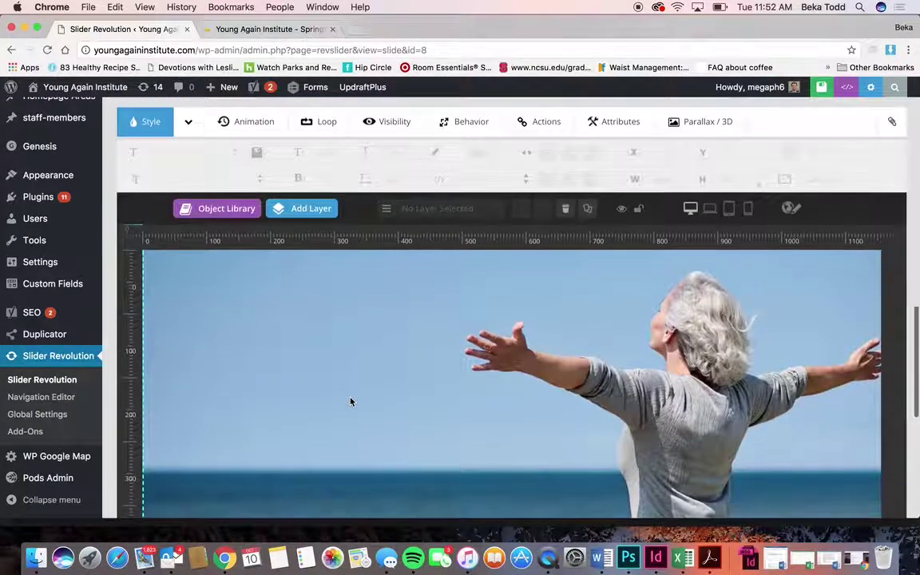
# Step: Bring up the Media Library choices for slide #1's main background image and close them without choosing an image
pyautogui.scroll(15, 350, 401)
pyautogui.scroll(-8, 349, 400)
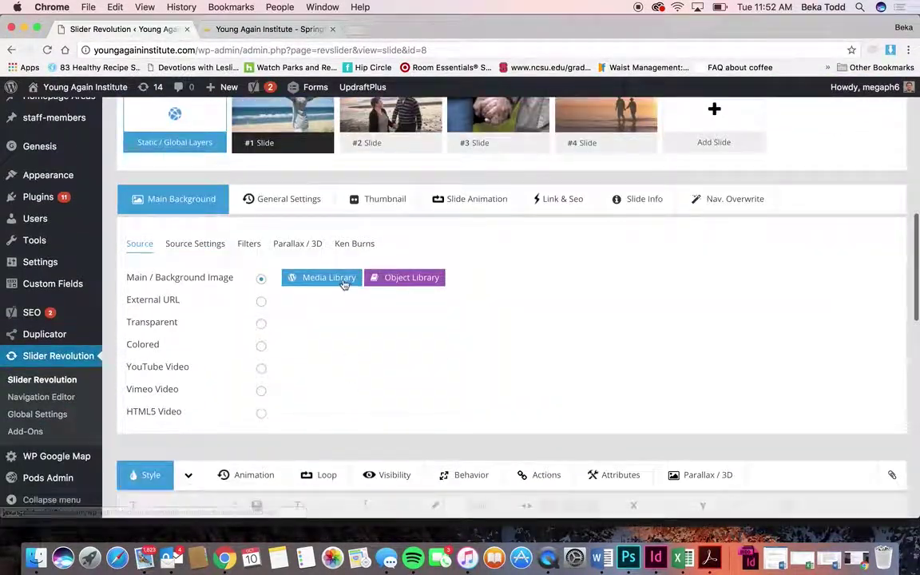
pyautogui.click(326, 275)
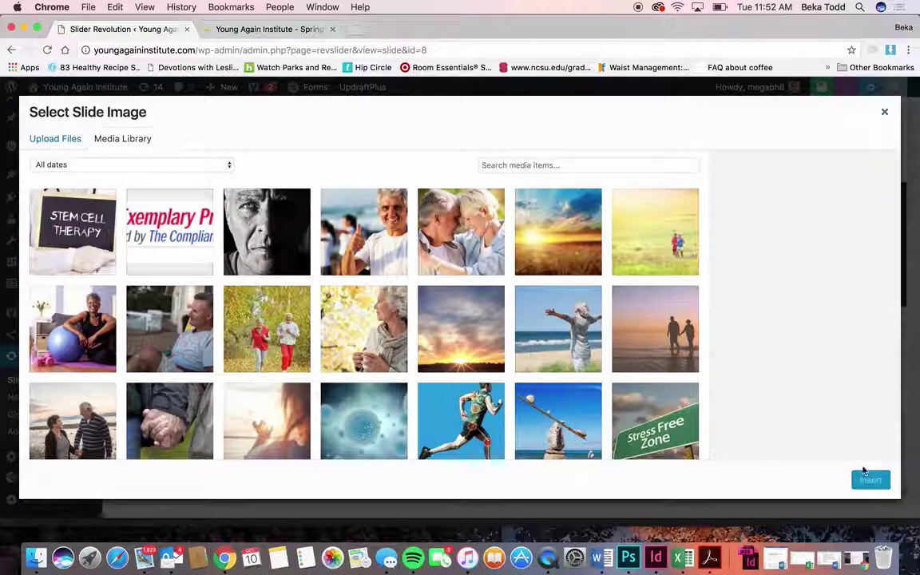
pyautogui.click(884, 112)
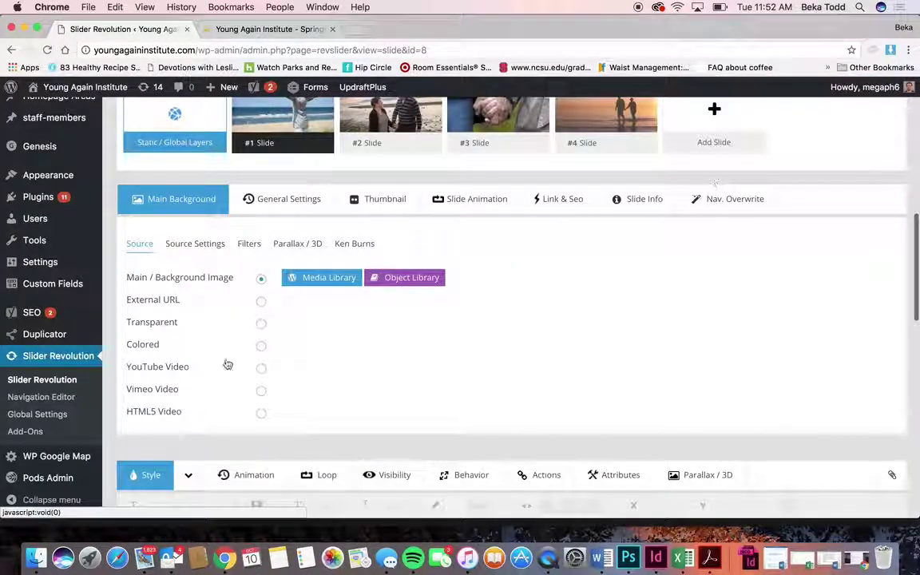
# Step: Review slide #1's Ken Burns settings, including the background position options, and its background Source Settings
pyautogui.click(353, 245)
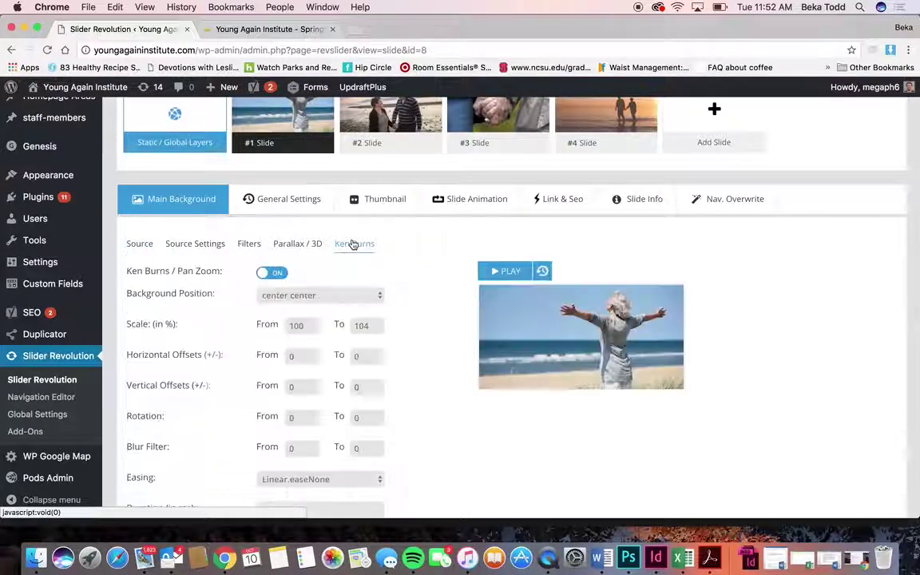
pyautogui.scroll(-2, 408, 377)
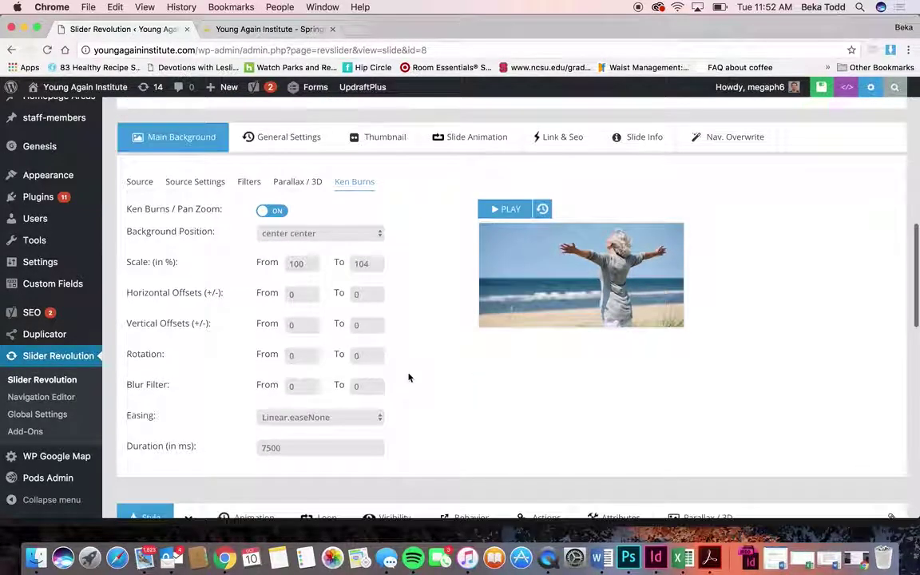
pyautogui.click(369, 237)
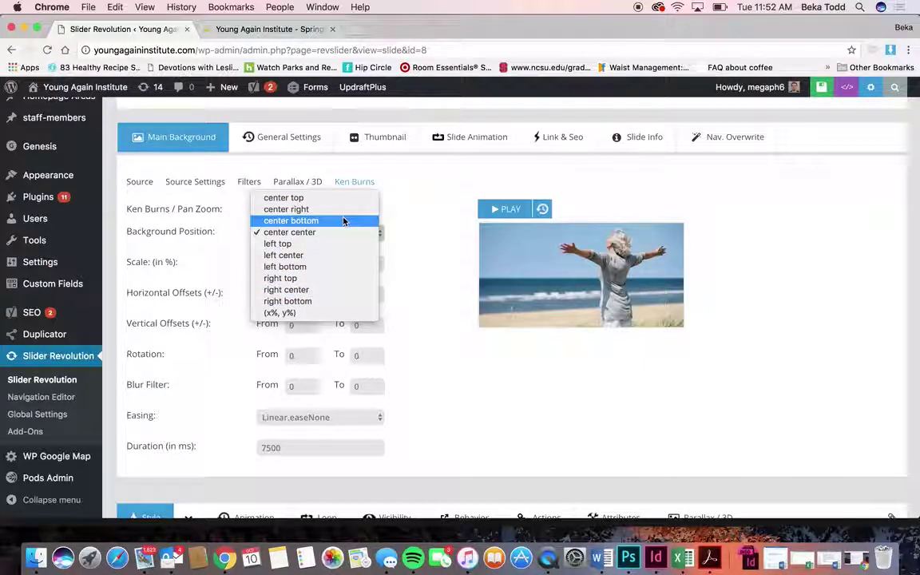
pyautogui.click(672, 251)
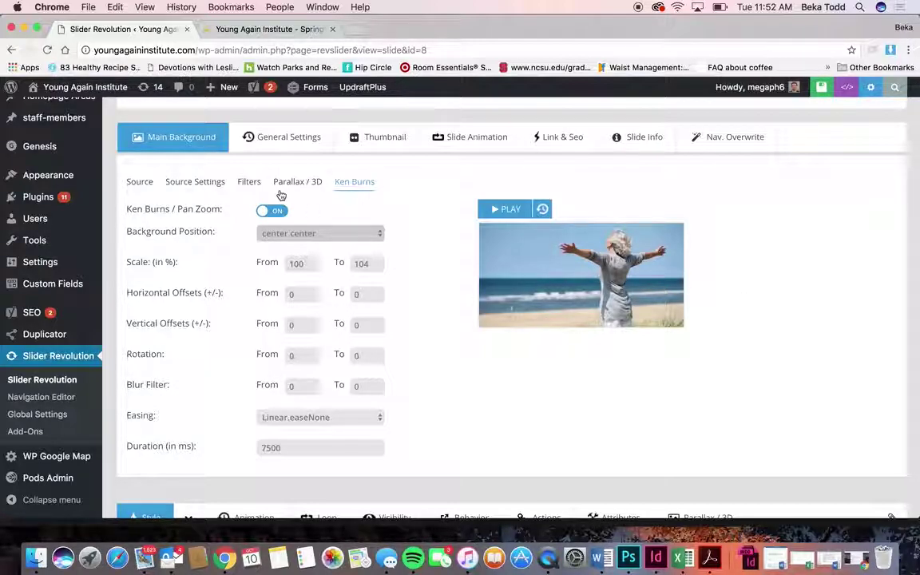
pyautogui.click(221, 182)
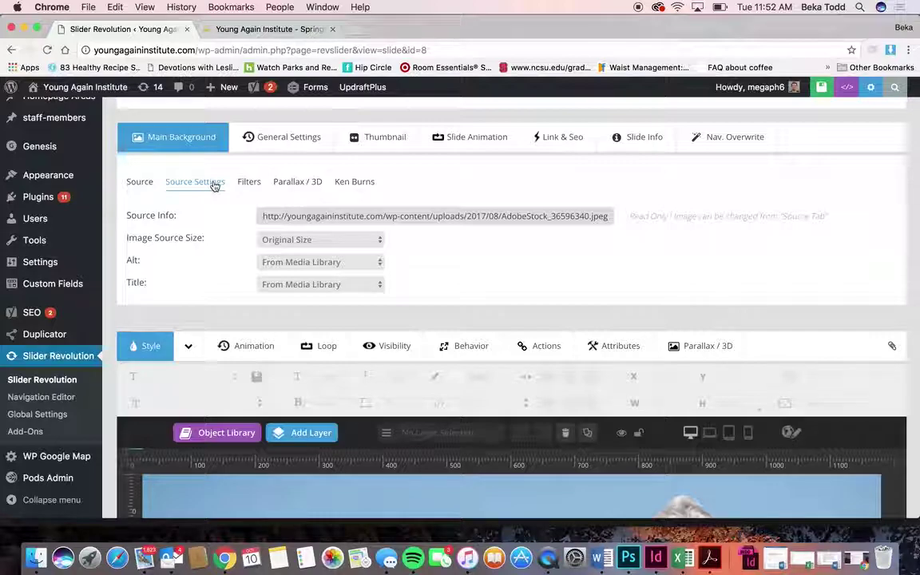
# Step: Open the hometop slider's Static / Global Layers and view the text layers on the canvas
pyautogui.scroll(5, 375, 252)
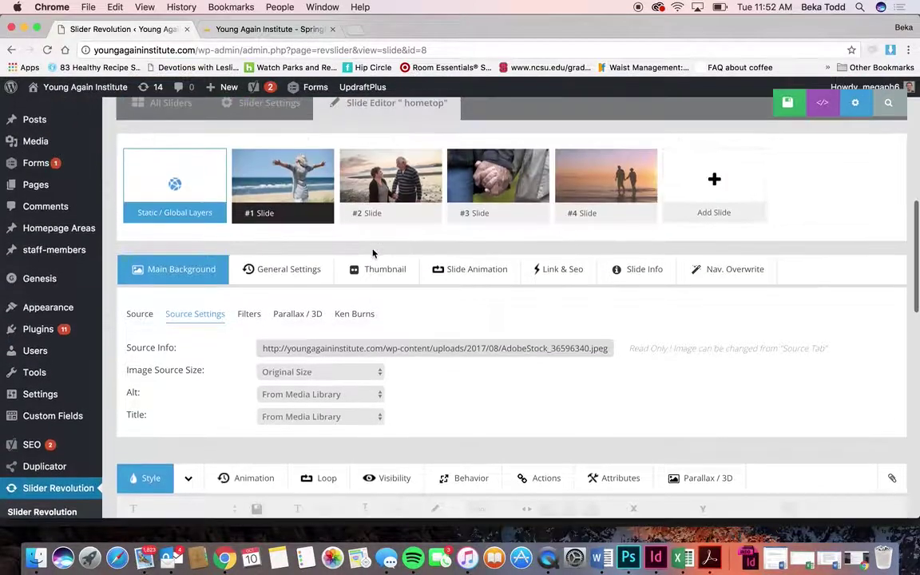
pyautogui.click(204, 189)
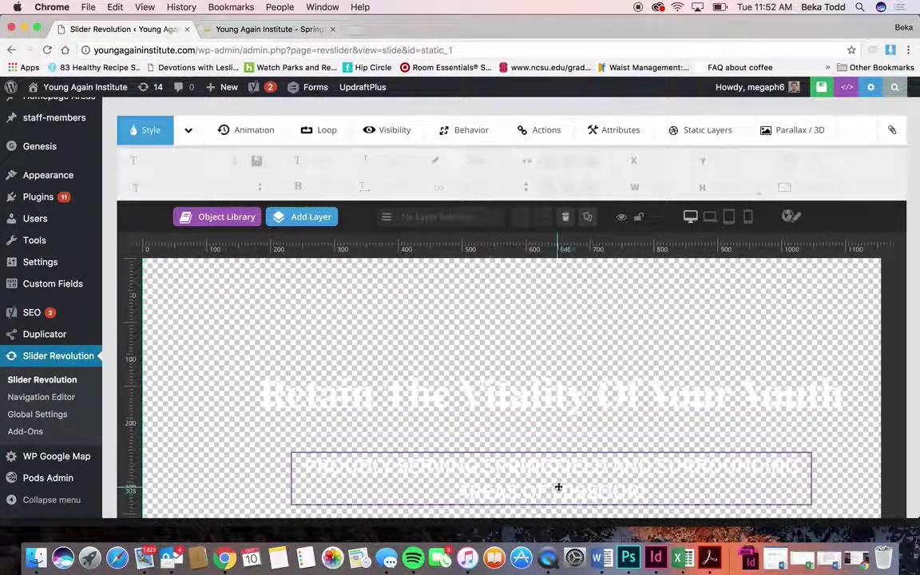
pyautogui.scroll(-2, 560, 380)
pyautogui.scroll(-3, 562, 378)
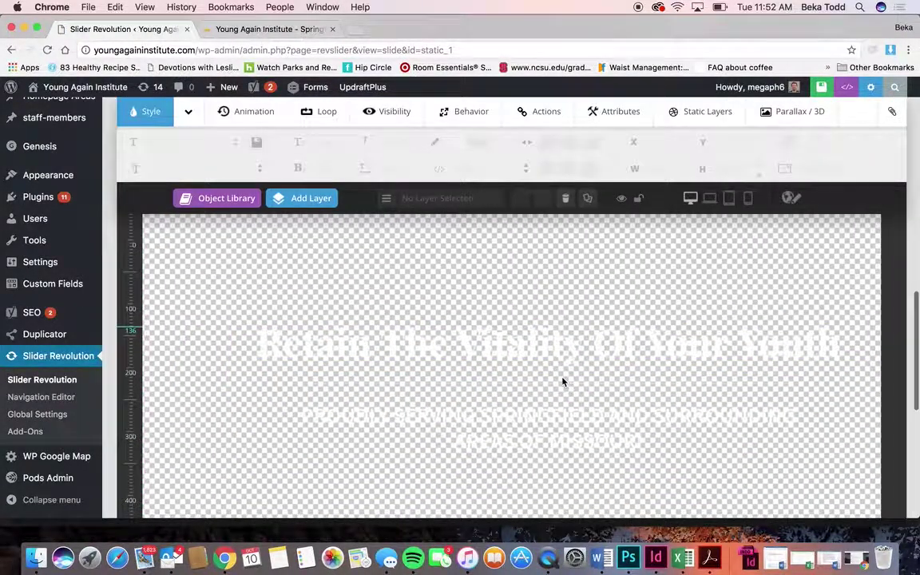
# Step: Show the layers from Slide (ID: 8) behind the static layers on the canvas
pyautogui.scroll(5, 563, 381)
pyautogui.scroll(10, 562, 381)
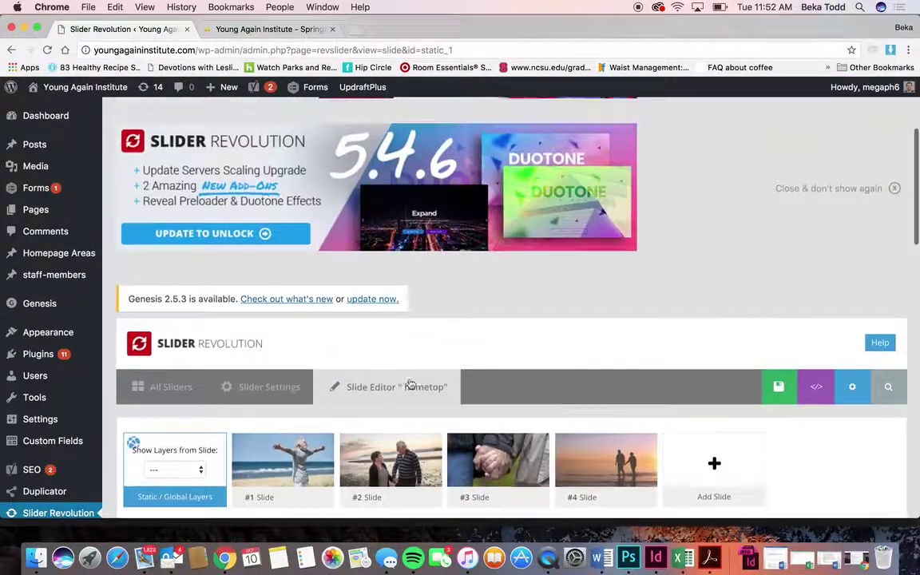
pyautogui.click(195, 470)
pyautogui.click(192, 482)
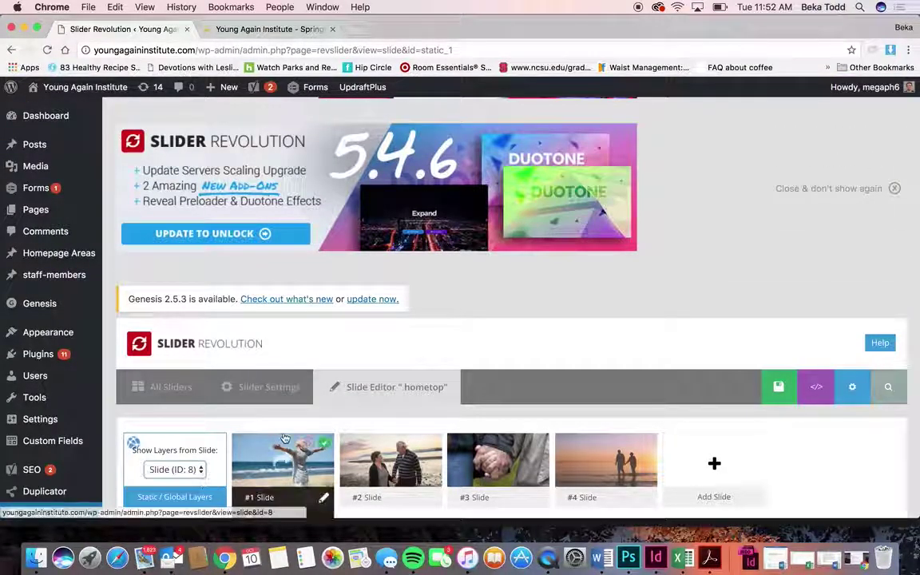
pyautogui.scroll(-10, 284, 438)
pyautogui.scroll(-3, 285, 436)
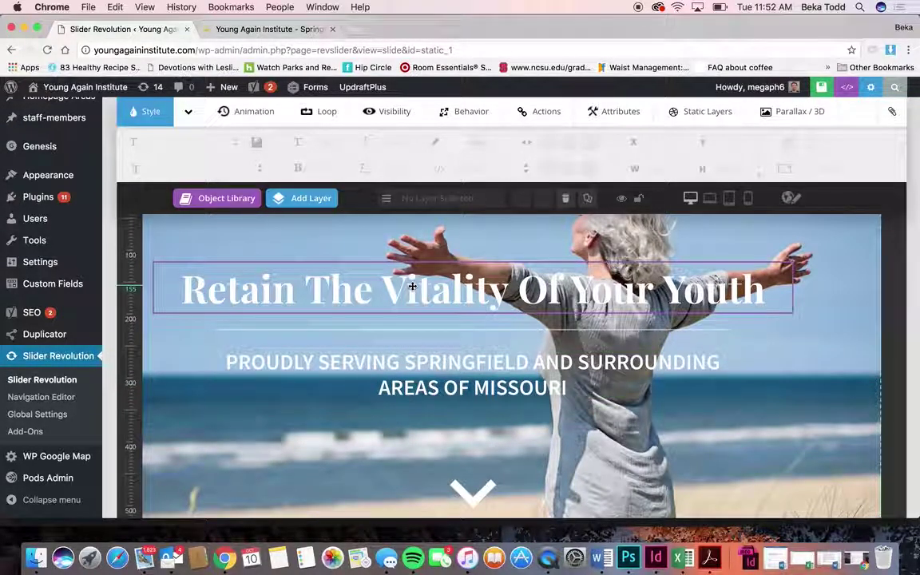
# Step: Open the text of the "Retain the vitality of your youth" headline and of the subheading below it for editing, leaving the wording as is
pyautogui.click(479, 281)
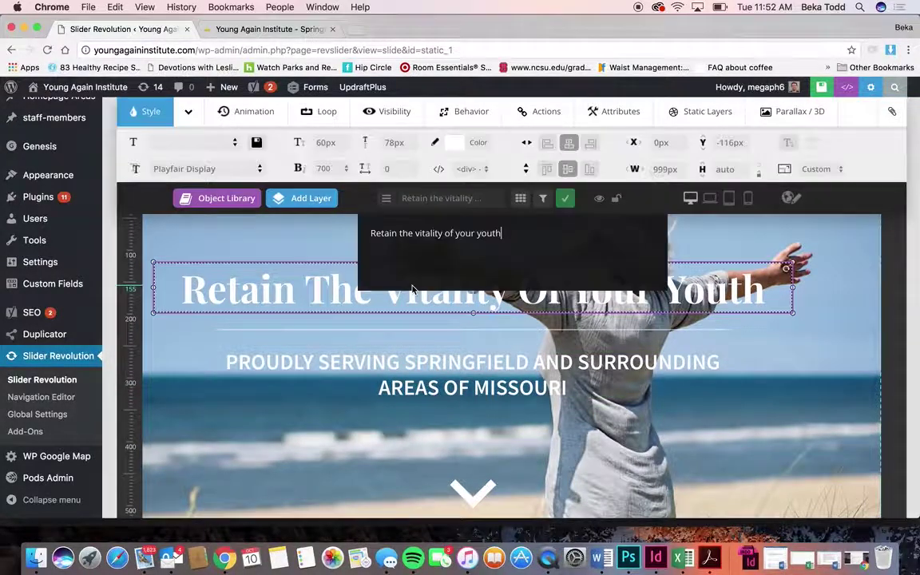
pyautogui.click(565, 199)
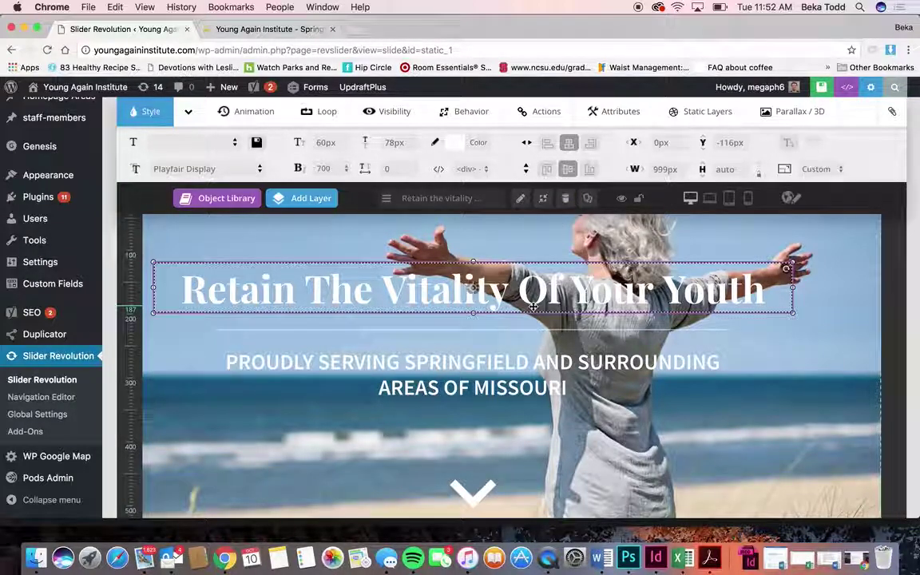
pyautogui.click(523, 377)
pyautogui.doubleClick(523, 377)
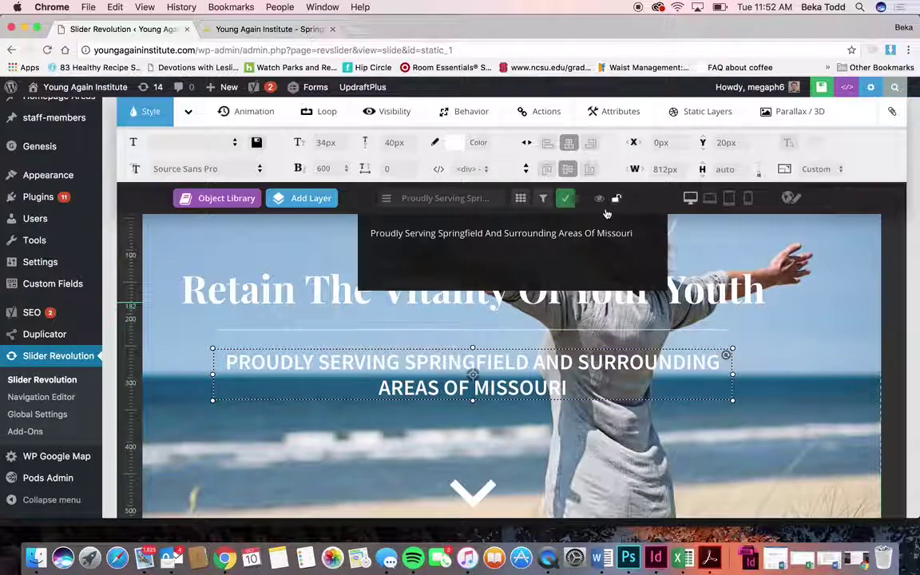
# Step: Select the down-arrow SVG layer on the canvas and inspect the action assigned to it
pyautogui.click(473, 489)
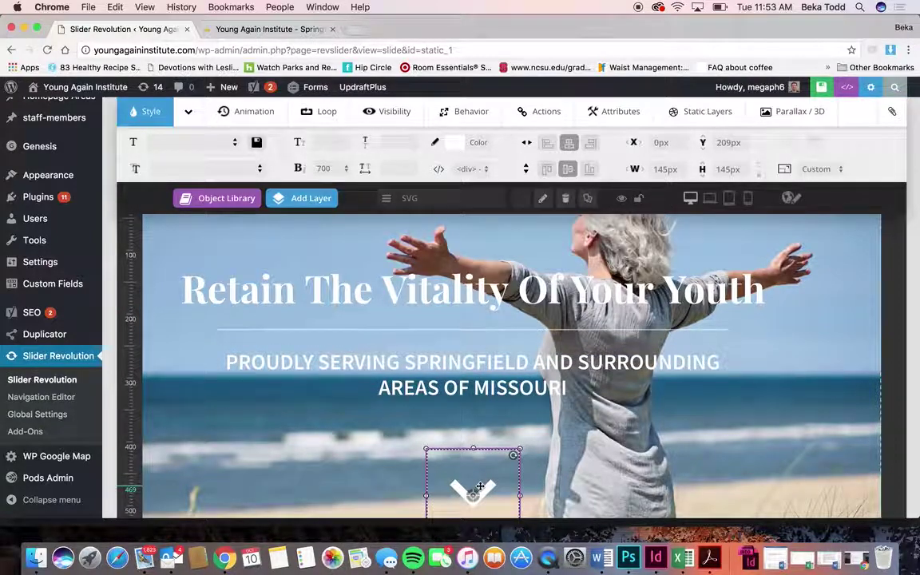
pyautogui.click(537, 111)
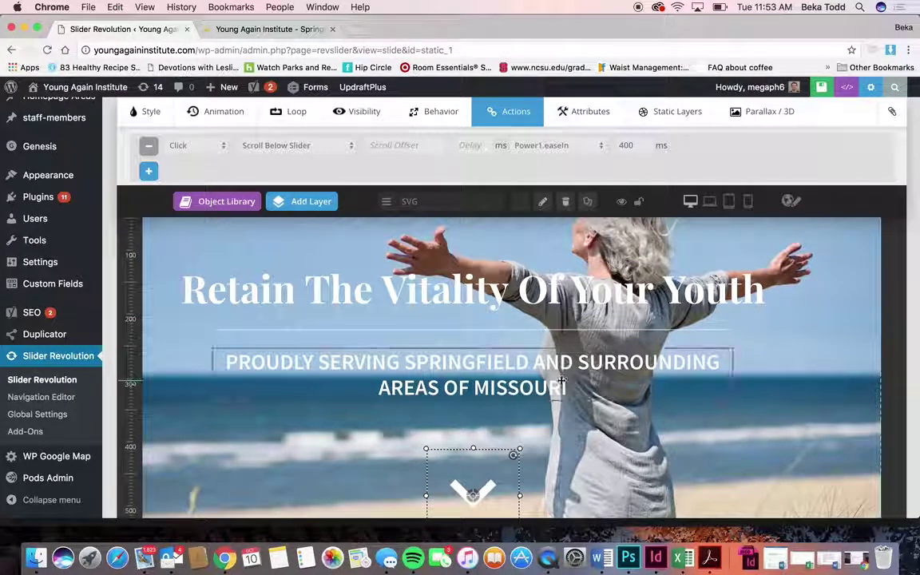
pyautogui.scroll(1, 658, 449)
pyautogui.hscroll(-2, 658, 449)
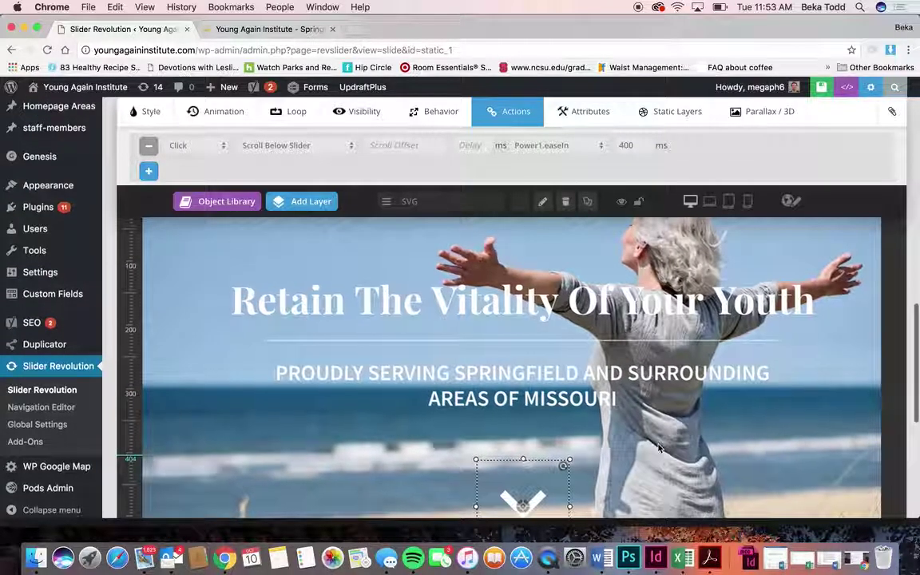
# Step: Preview the static layers at the laptop, tablet and phone sizes, and return to the desktop layout
pyautogui.scroll(1, 658, 449)
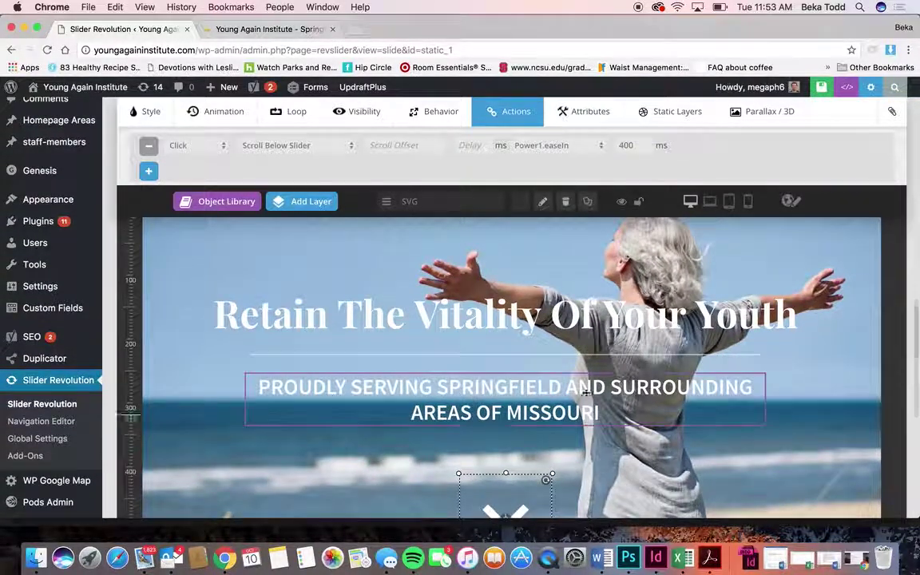
pyautogui.click(710, 201)
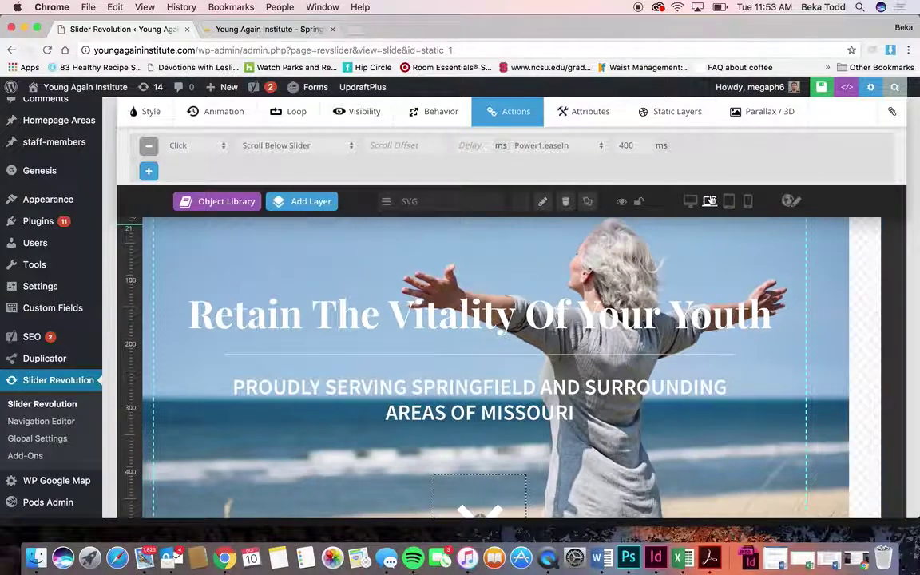
pyautogui.click(728, 201)
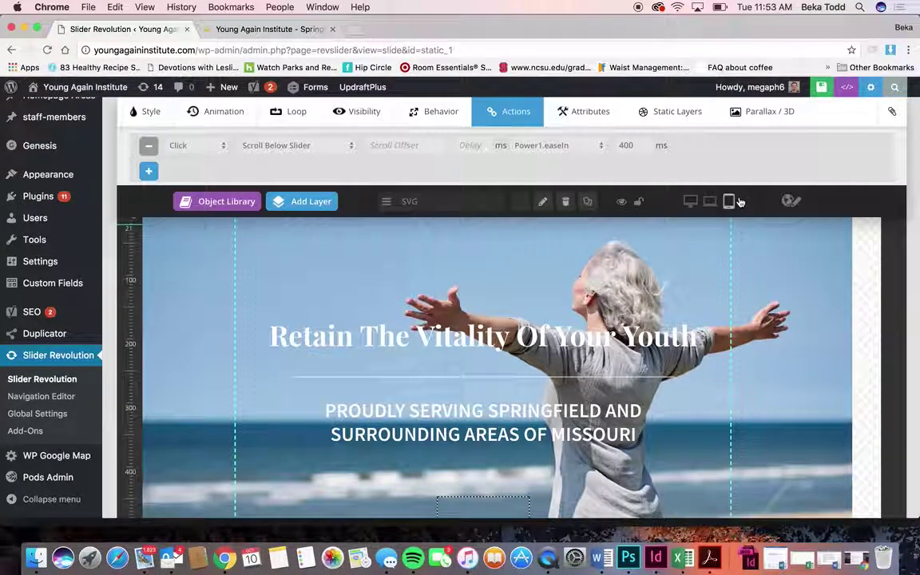
pyautogui.click(747, 201)
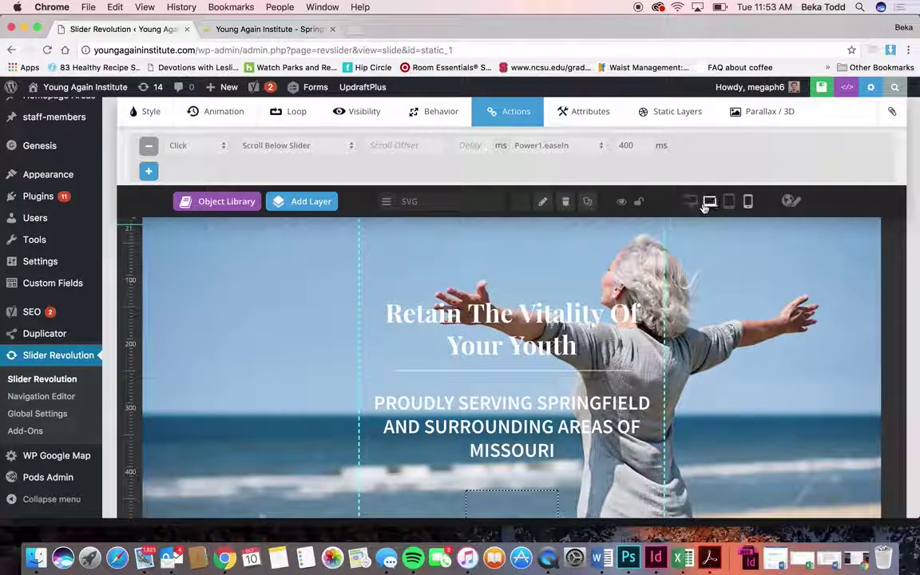
pyautogui.click(710, 201)
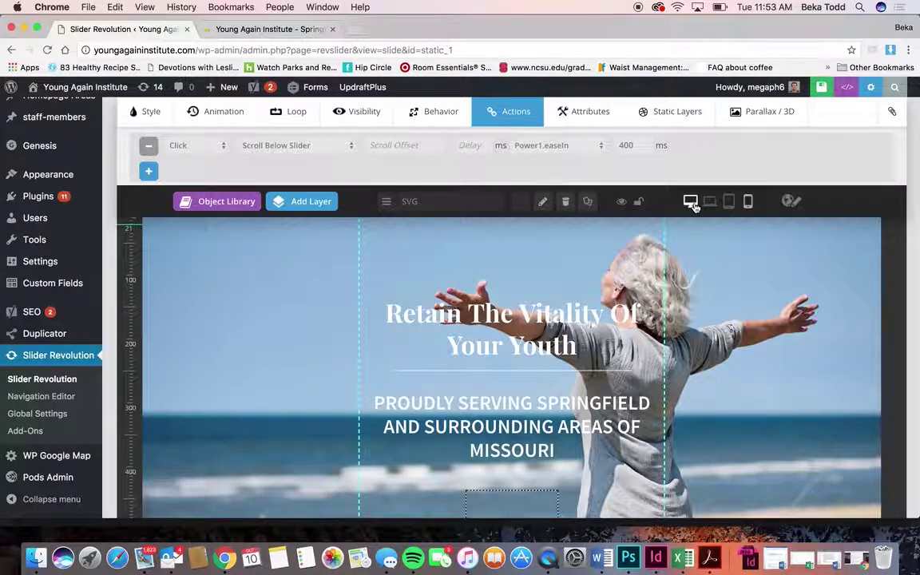
pyautogui.click(690, 202)
# Step: Select the headline layer and review its style settings and its timing in the animation timeline
pyautogui.click(336, 312)
pyautogui.scroll(2, 329, 233)
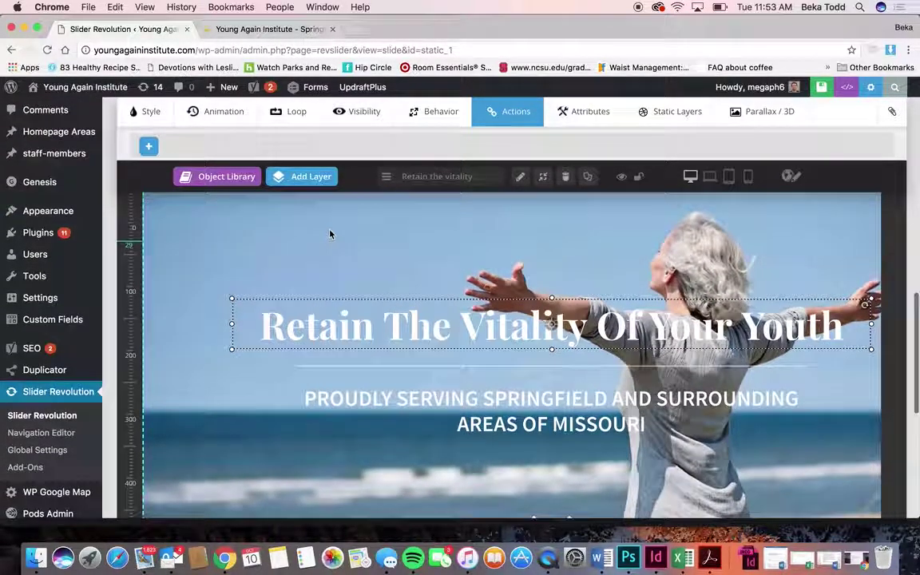
pyautogui.click(144, 115)
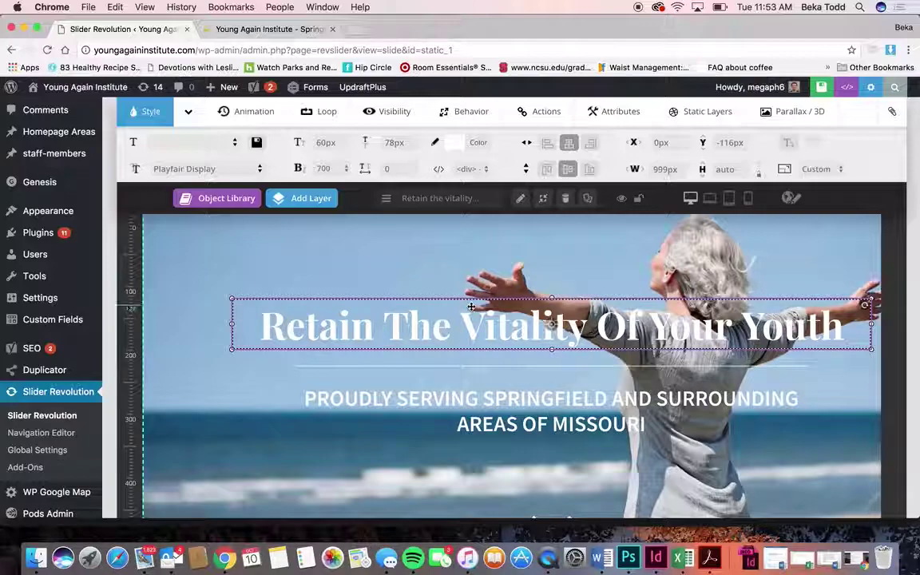
pyautogui.scroll(-5, 470, 334)
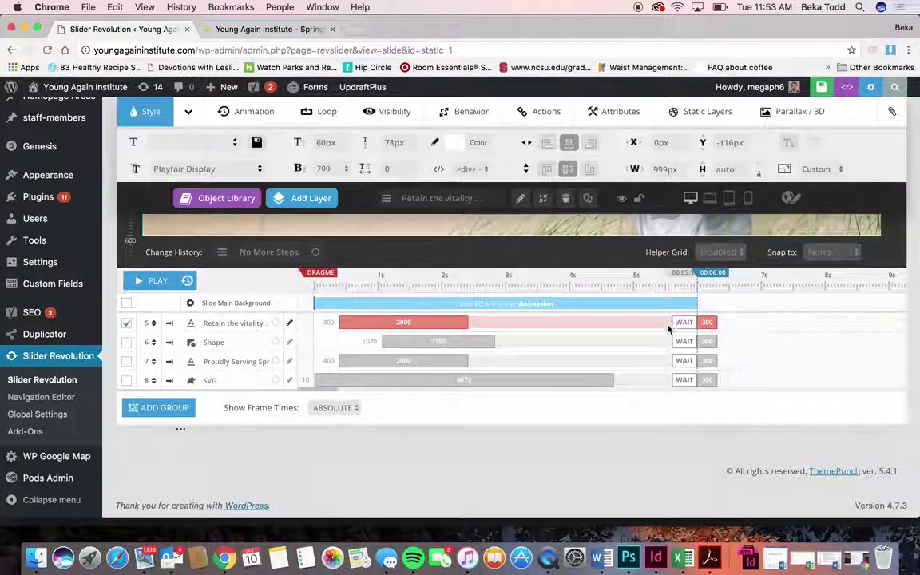
pyautogui.scroll(5, 506, 312)
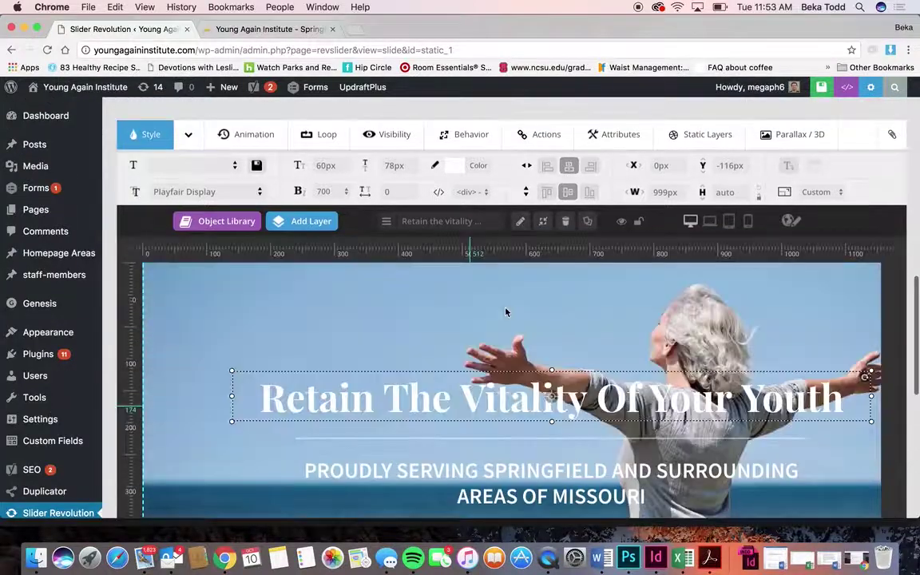
pyautogui.hscroll(2, 505, 312)
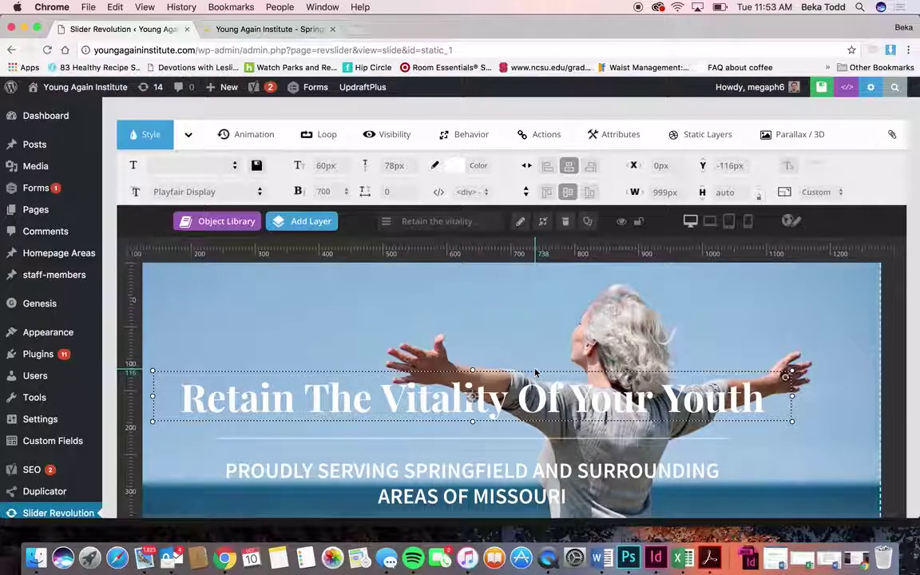
# Step: Leave the slider's static layers editor for the WP Google Map overview and read its map creation and troubleshooting instructions
pyautogui.hscroll(-2, 535, 372)
pyautogui.scroll(-1, 535, 371)
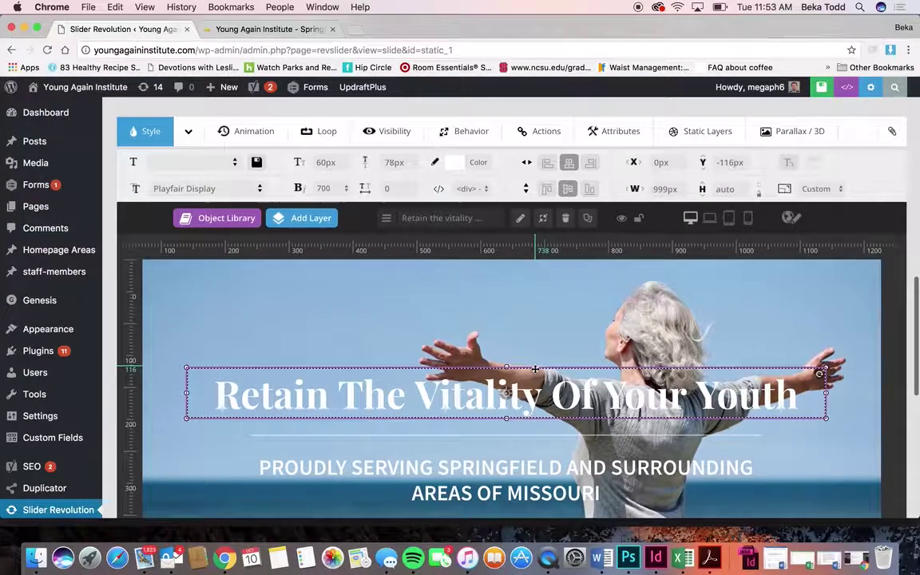
pyautogui.scroll(-5, 535, 369)
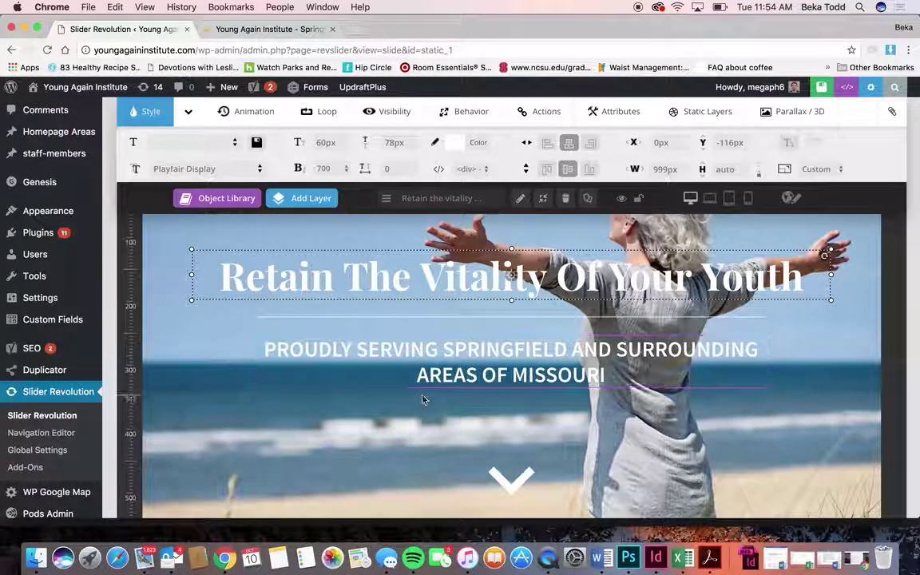
pyautogui.scroll(-5, 423, 400)
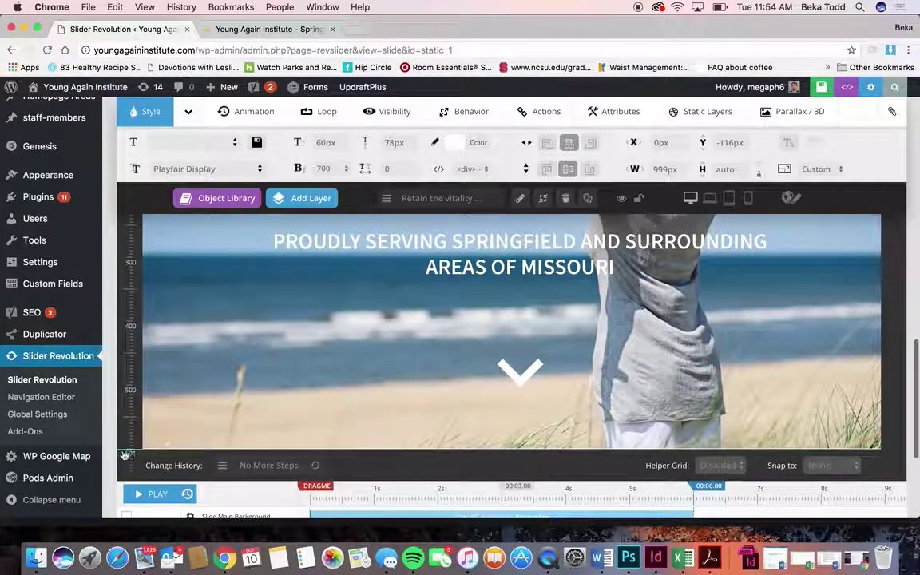
pyautogui.moveTo(64, 457)
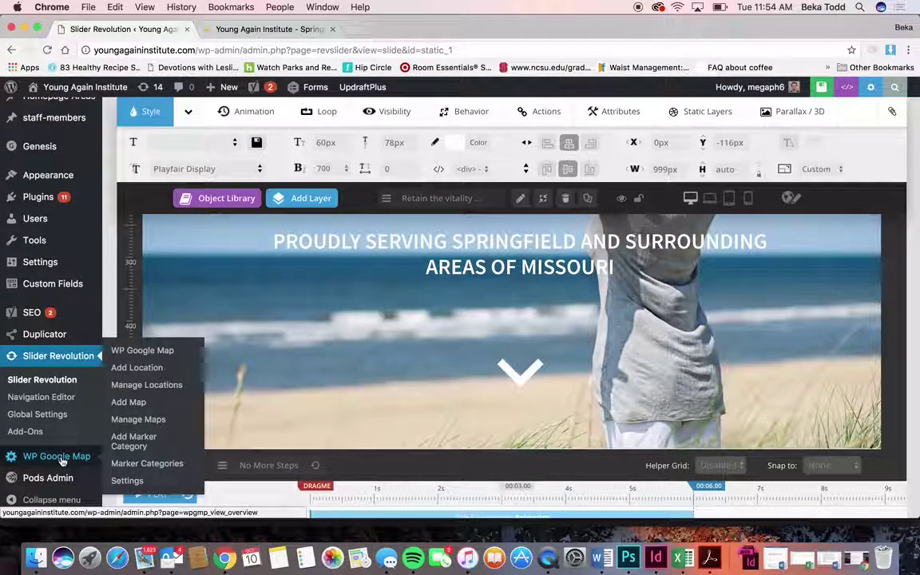
pyautogui.click(61, 459)
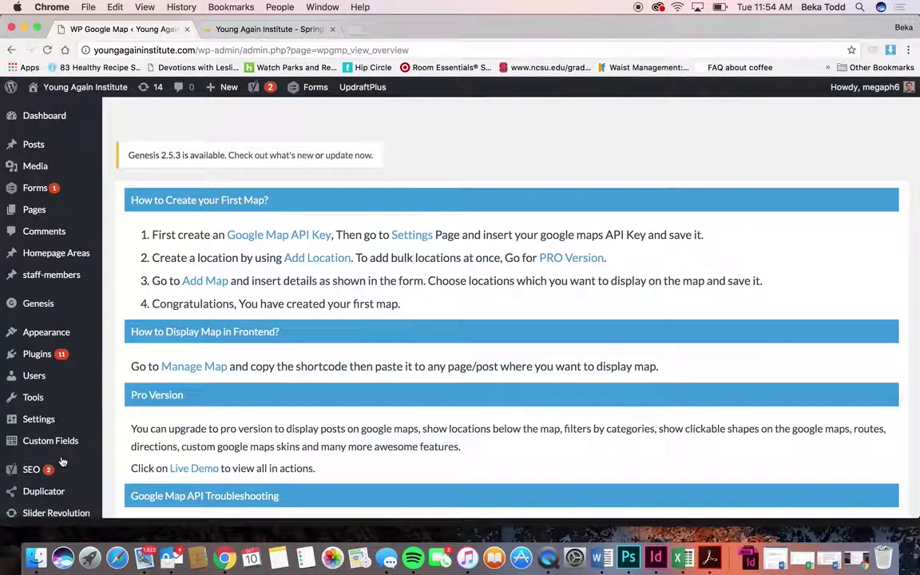
pyautogui.scroll(-5, 68, 459)
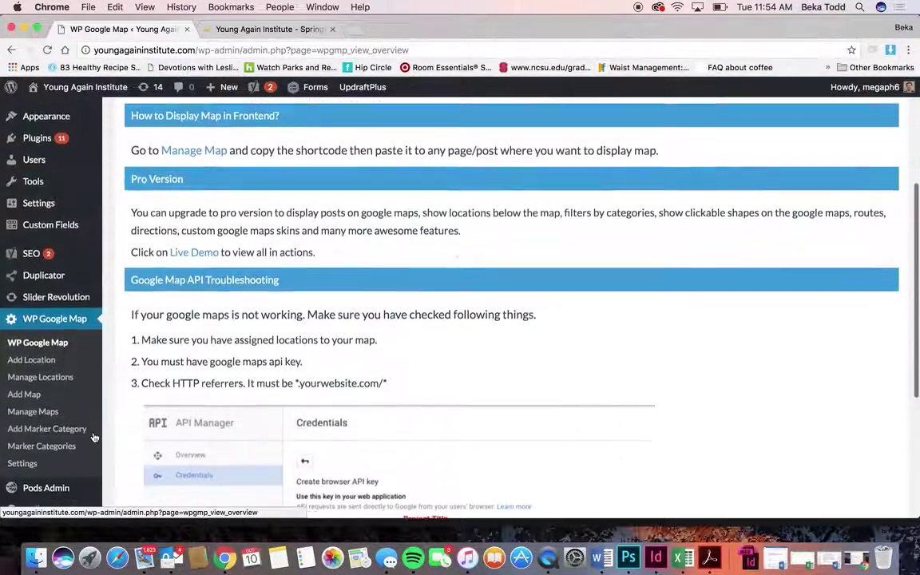
# Step: Open the saved Young Again Institute map location for editing and review its address, coordinates, infowindow and marker settings
pyautogui.click(69, 377)
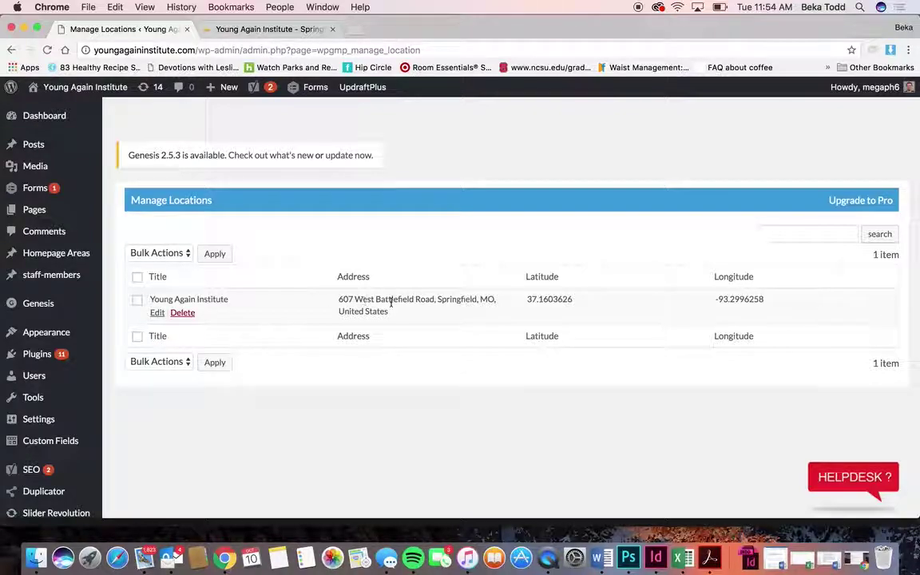
pyautogui.click(155, 313)
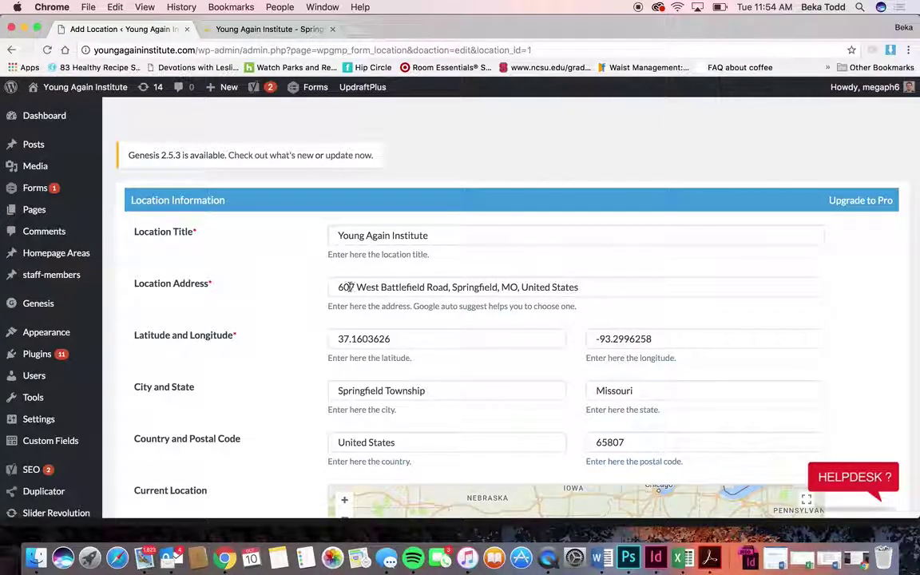
pyautogui.scroll(-2, 572, 276)
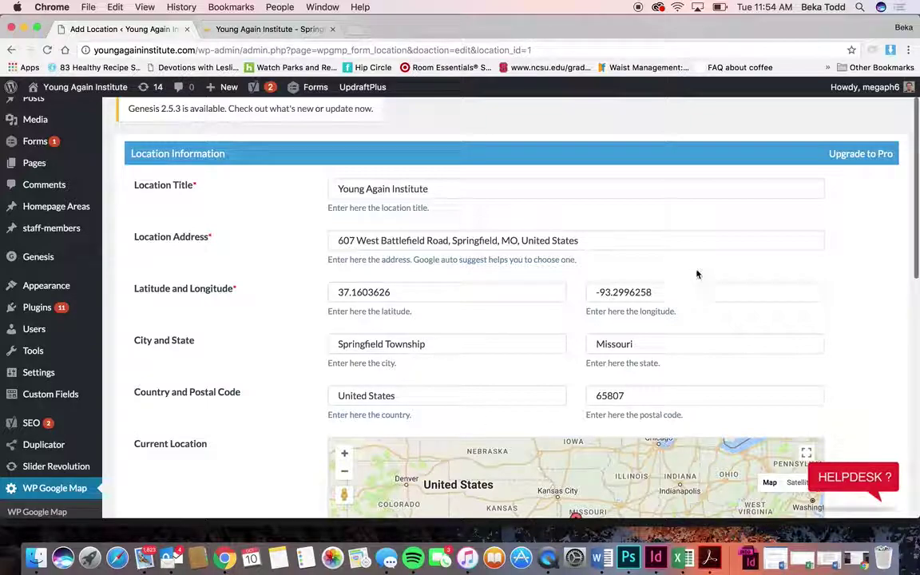
pyautogui.scroll(-10, 723, 313)
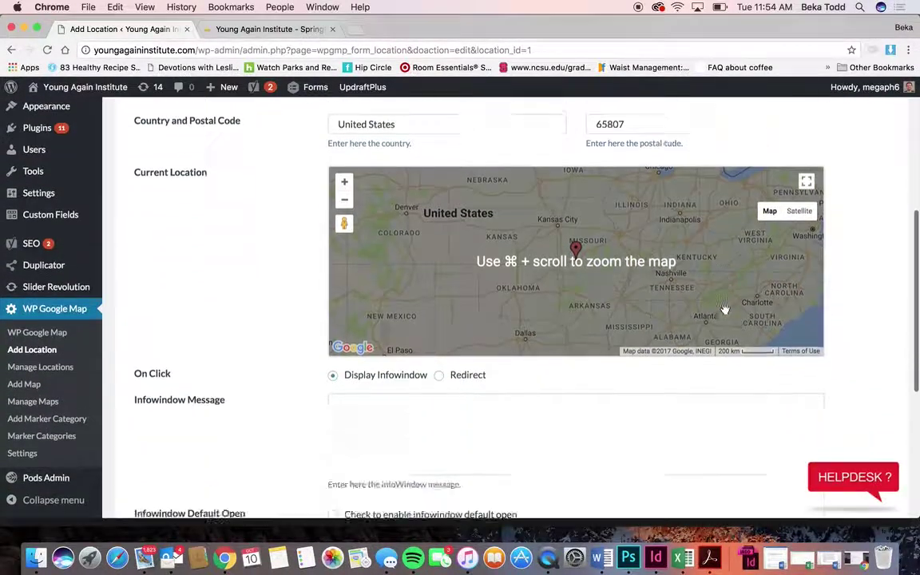
pyautogui.scroll(-3, 725, 309)
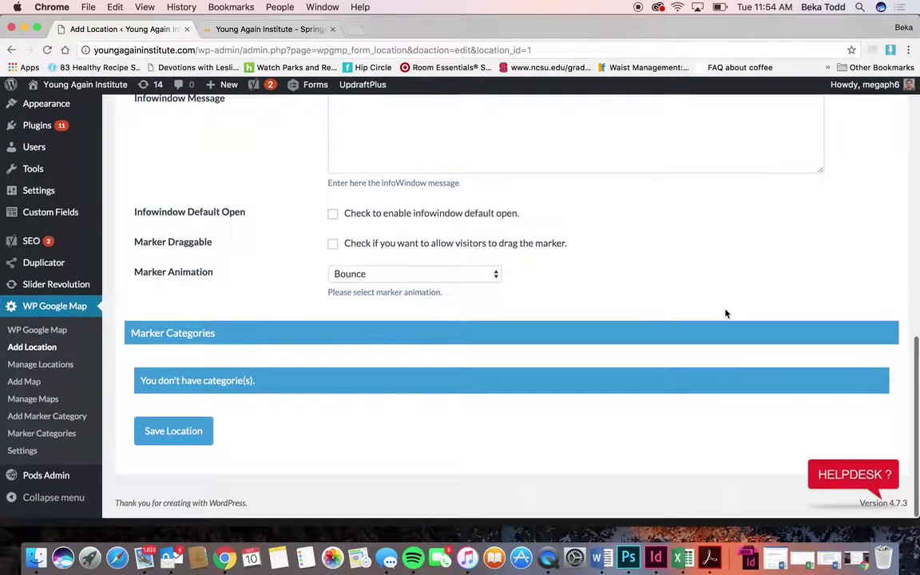
# Step: Open the Young Again map for editing and review its assigned location and control settings
pyautogui.click(40, 402)
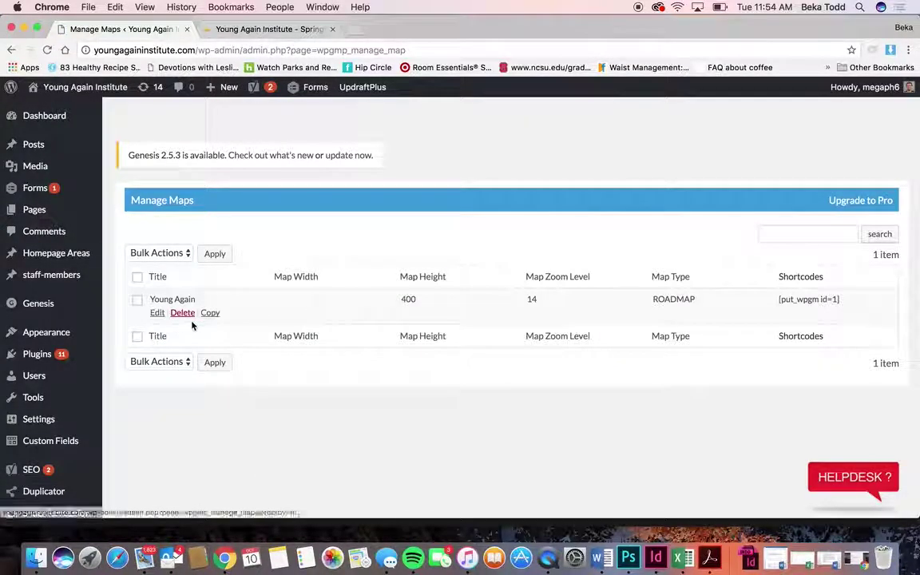
pyautogui.click(159, 313)
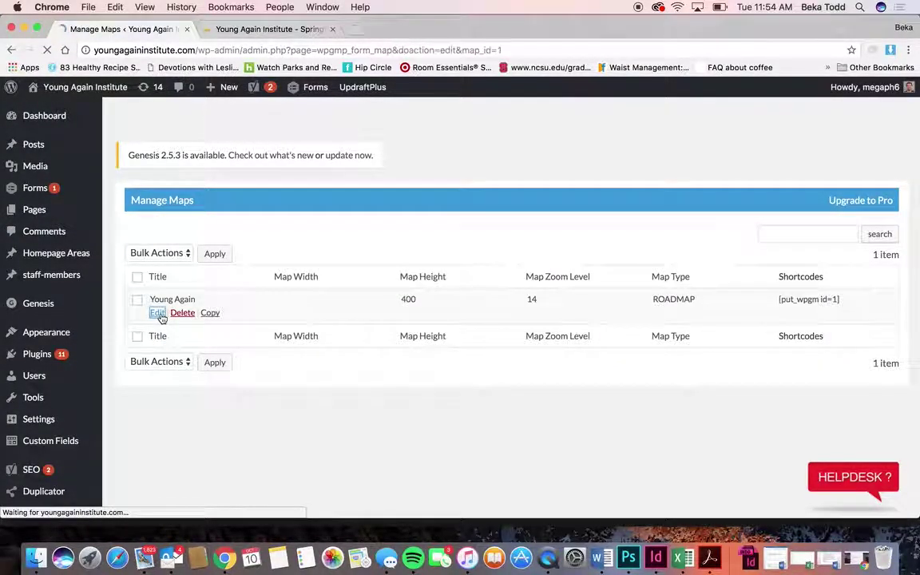
pyautogui.scroll(-3, 291, 326)
pyautogui.scroll(-6, 291, 325)
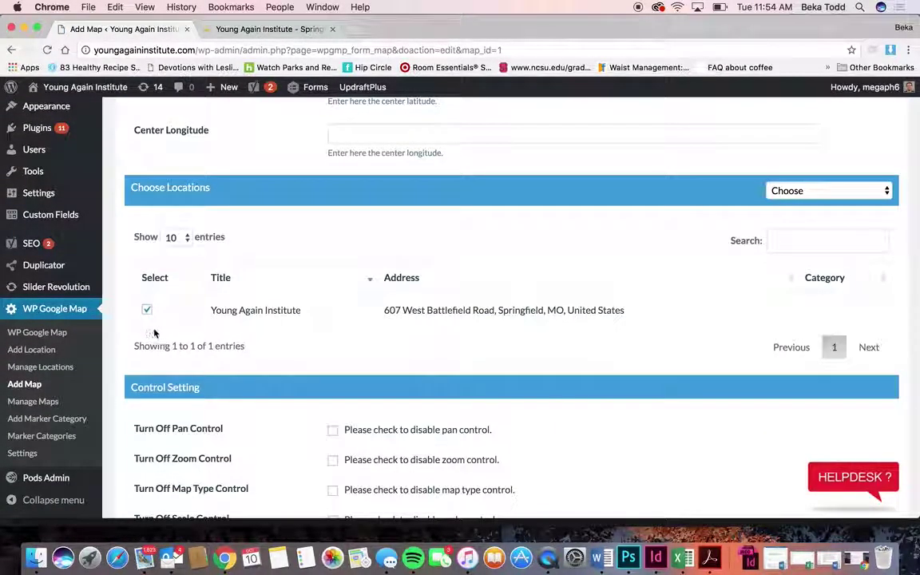
pyautogui.scroll(-2, 200, 344)
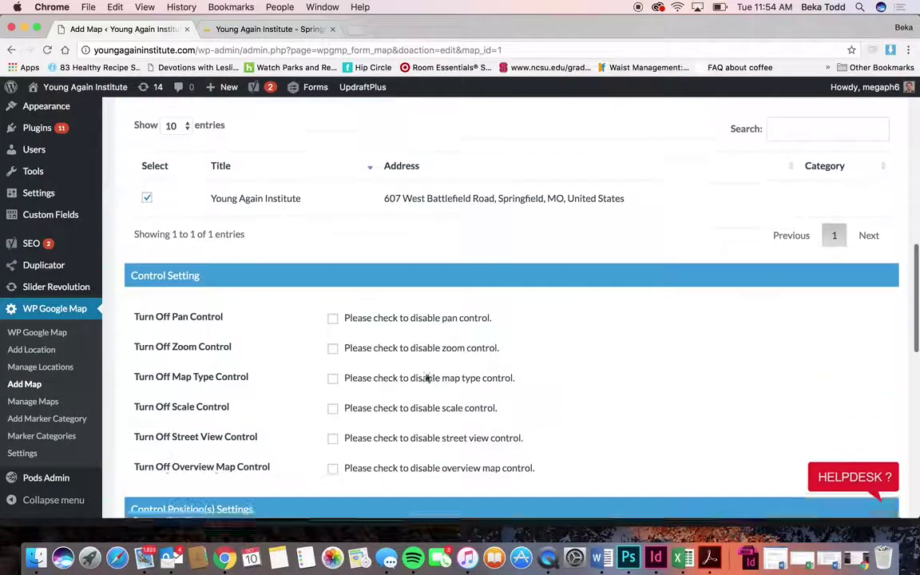
# Step: Open a blank form for a new map location and review its fields from the address to the save option
pyautogui.click(44, 354)
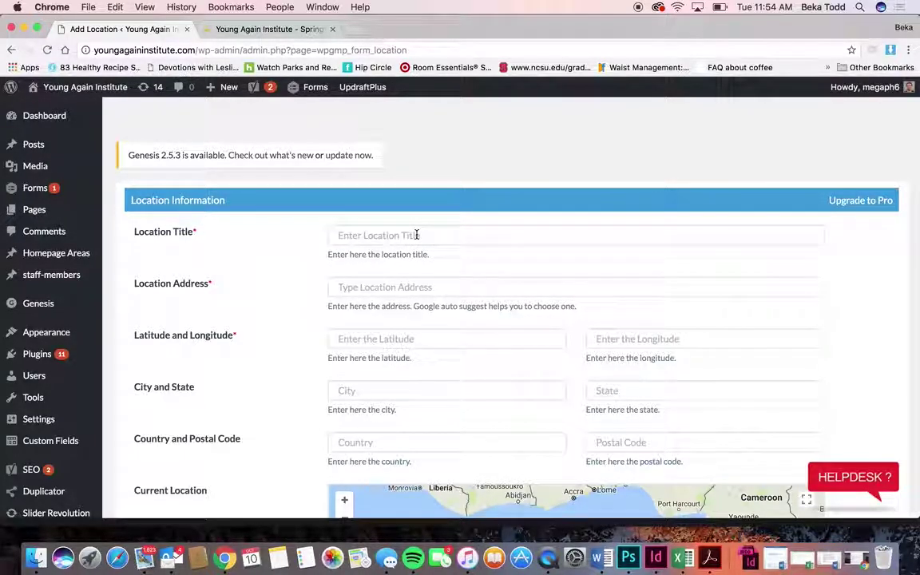
pyautogui.click(403, 289)
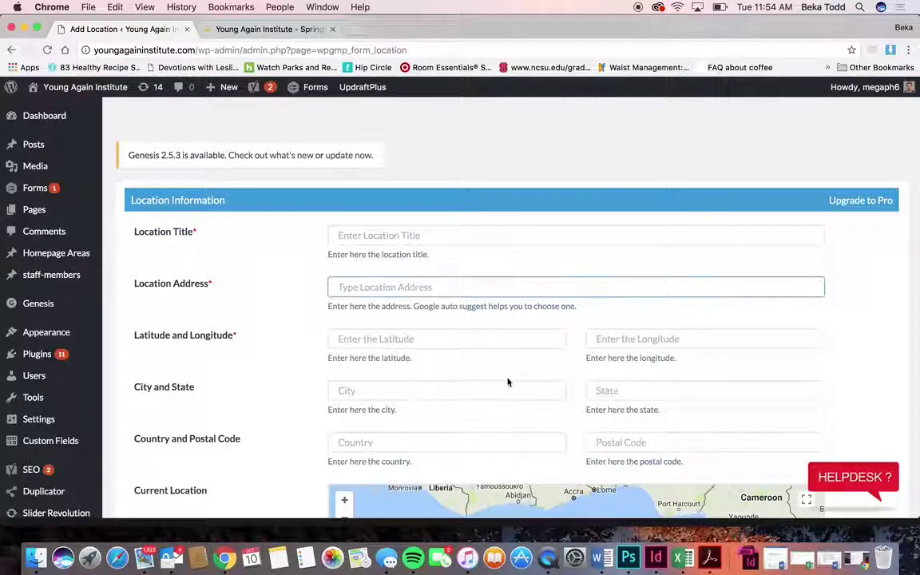
pyautogui.scroll(-15, 404, 427)
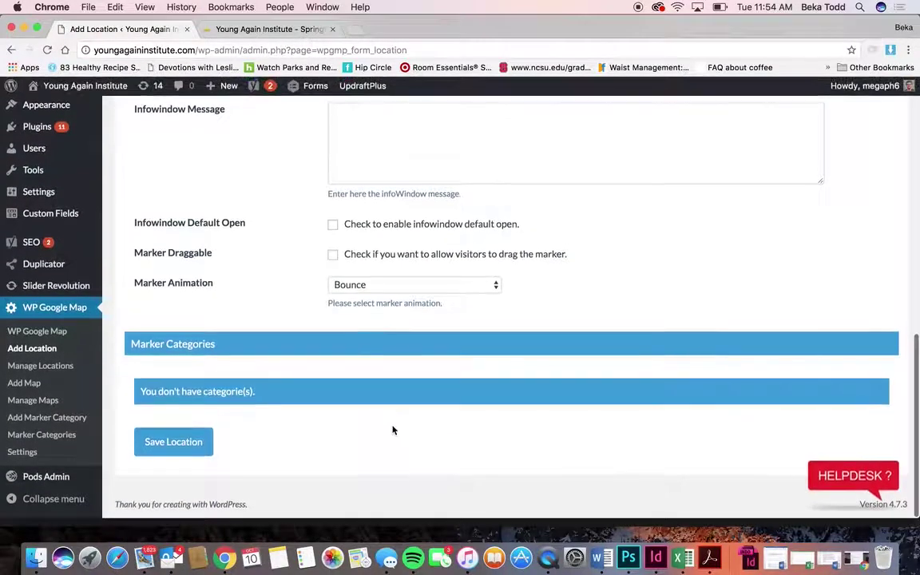
# Step: Reopen the Young Again map from the list of maps and examine its size, zoom, center, location and control position settings
pyautogui.click(39, 409)
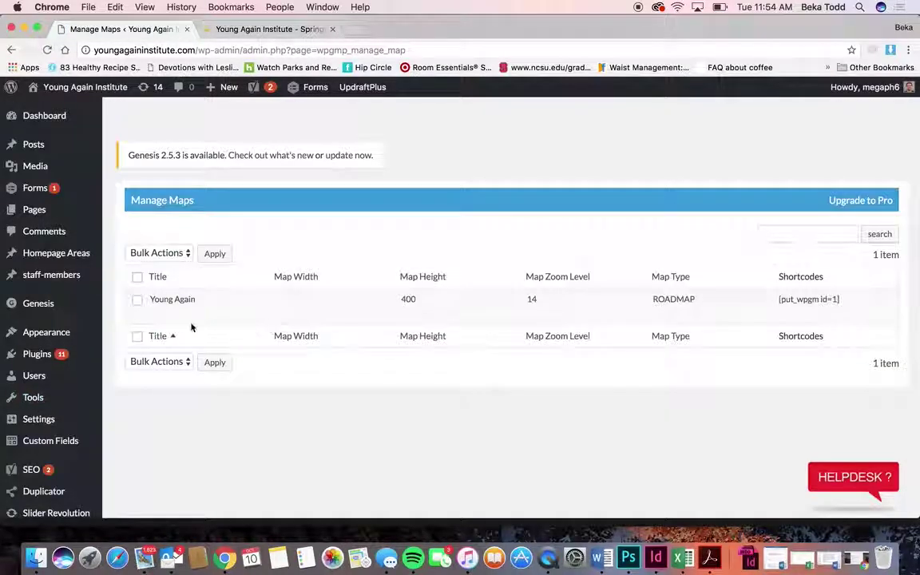
pyautogui.click(158, 313)
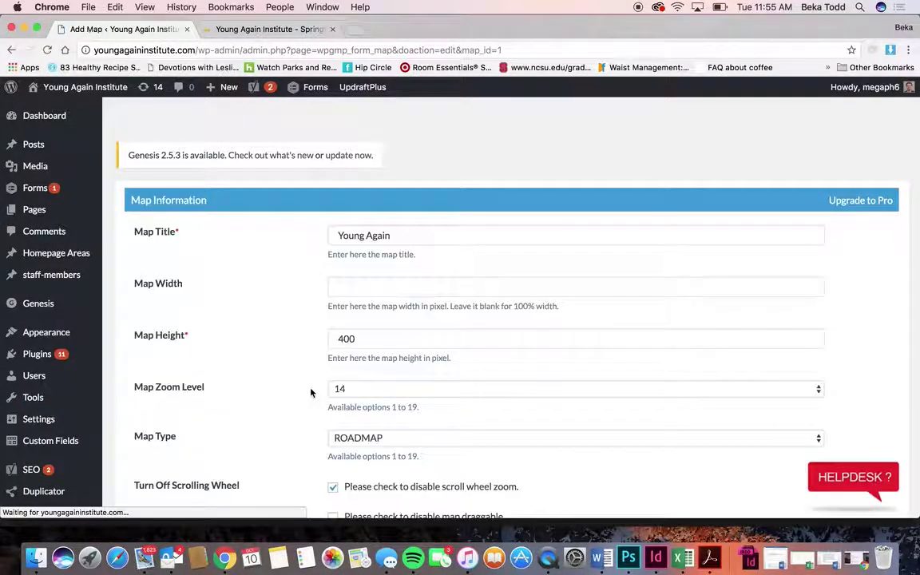
pyautogui.scroll(-5, 311, 392)
pyautogui.scroll(-3, 311, 392)
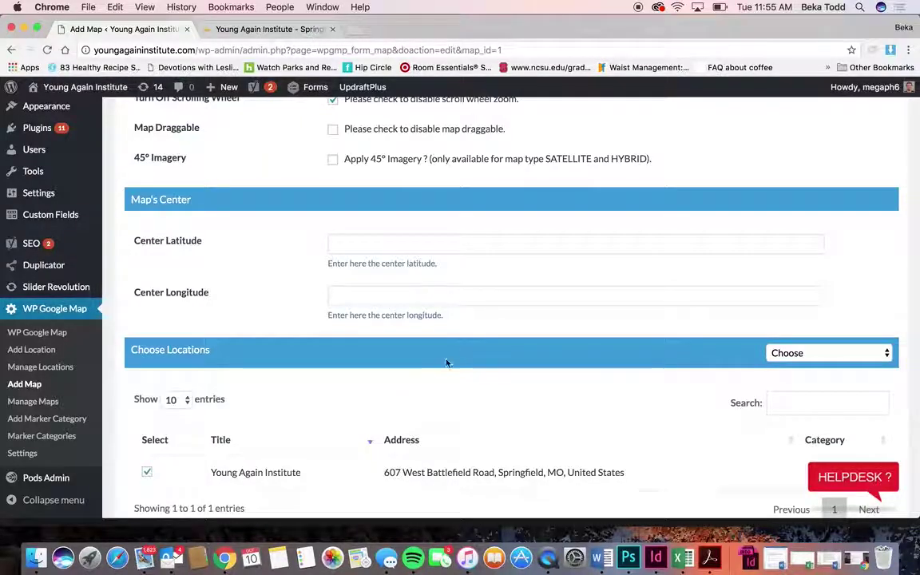
pyautogui.scroll(-1, 447, 362)
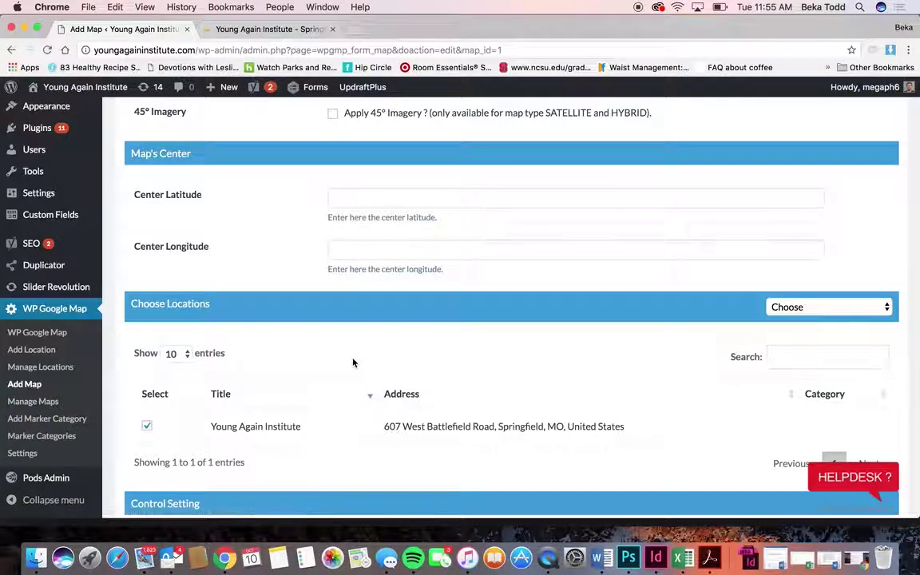
pyautogui.scroll(9, 353, 363)
pyautogui.scroll(-3, 352, 364)
pyautogui.scroll(-15, 352, 363)
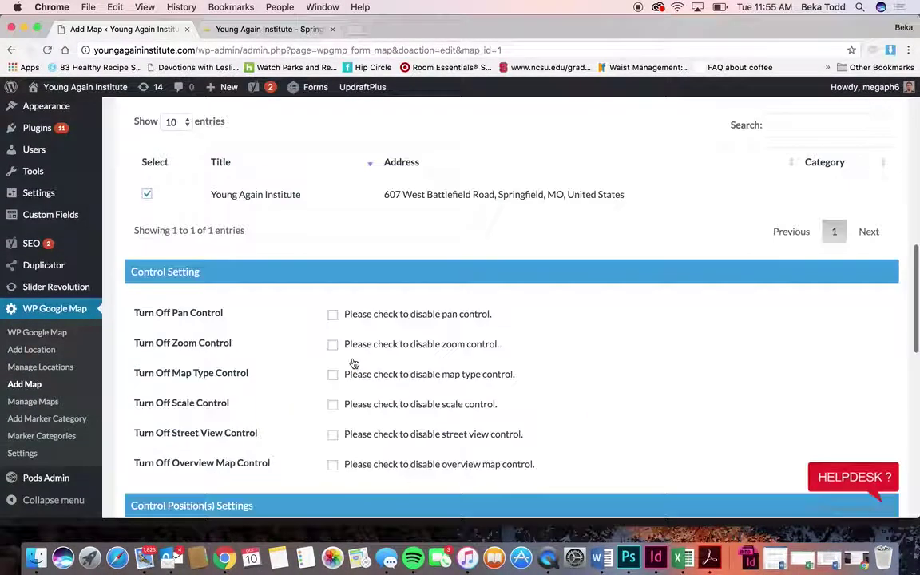
pyautogui.scroll(-6, 352, 359)
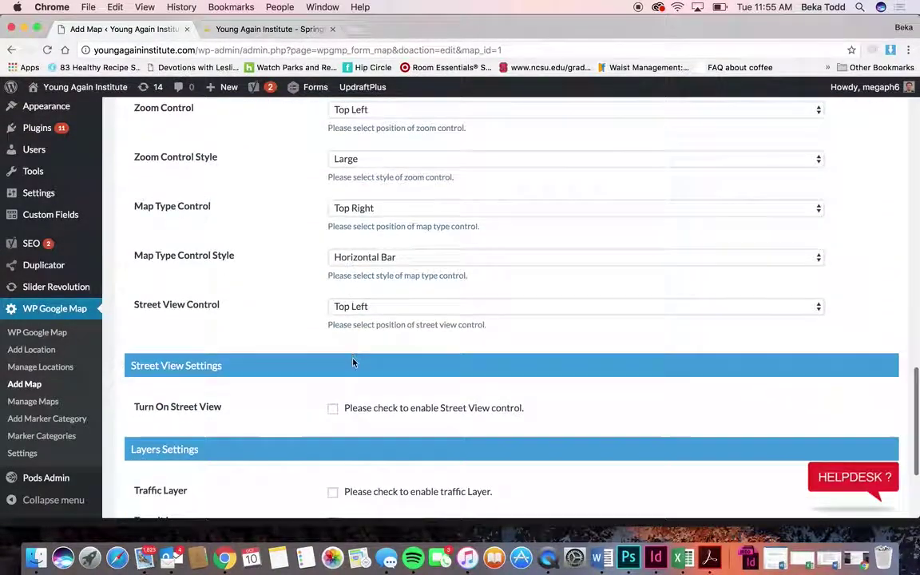
pyautogui.scroll(20, 353, 361)
pyautogui.scroll(1, 353, 361)
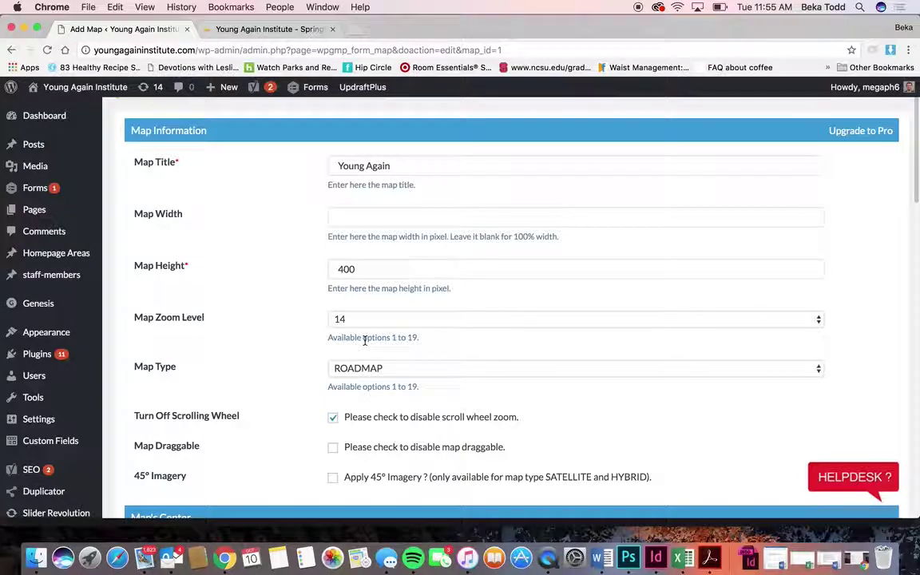
# Step: View the embedded map and contact details on the live homepage, and pan the map slightly
pyautogui.click(271, 28)
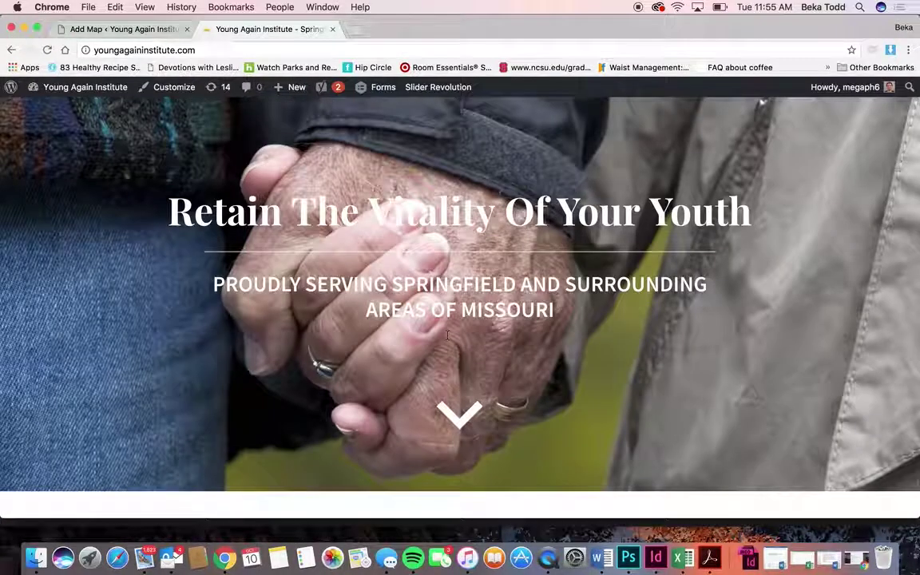
pyautogui.scroll(-20, 448, 339)
pyautogui.scroll(10, 448, 339)
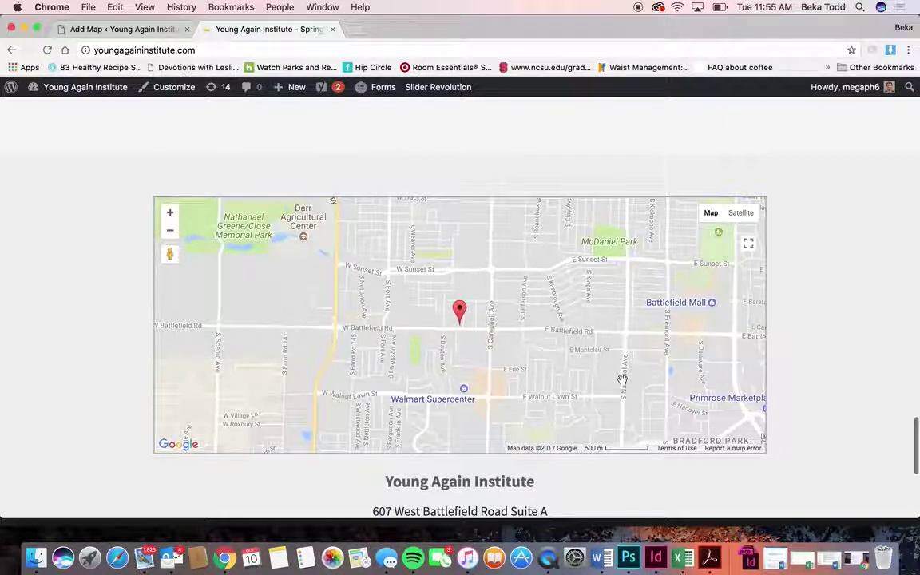
pyautogui.scroll(-3, 601, 381)
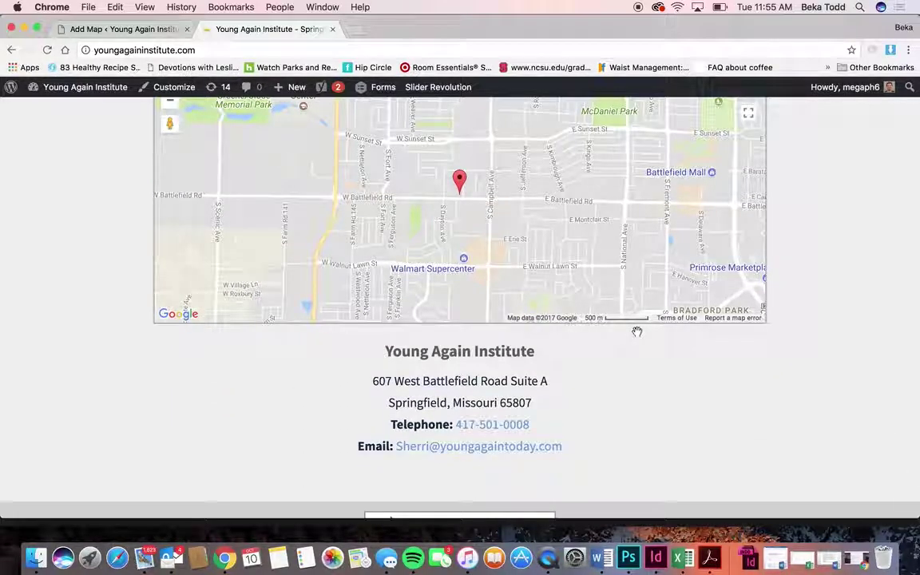
pyautogui.scroll(3, 636, 331)
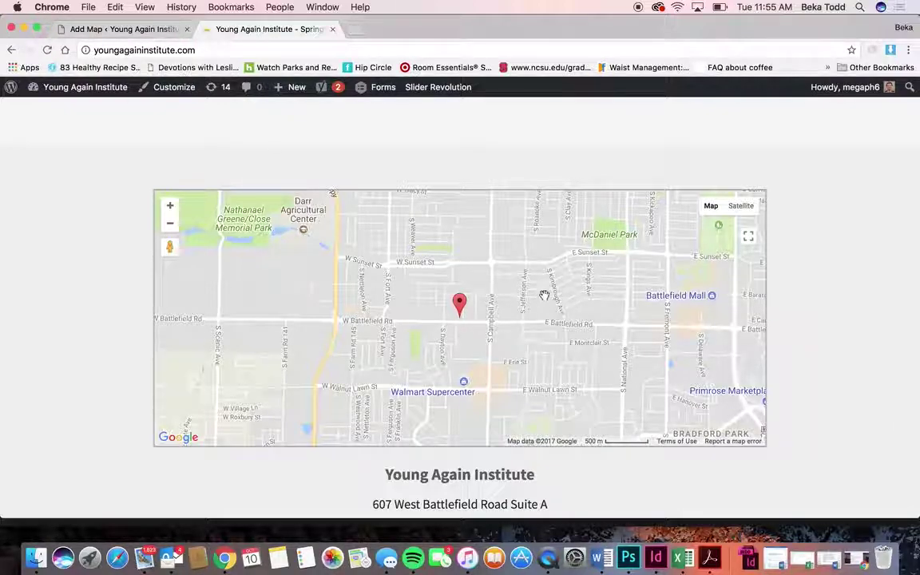
pyautogui.moveTo(572, 268); pyautogui.dragTo(569, 310)
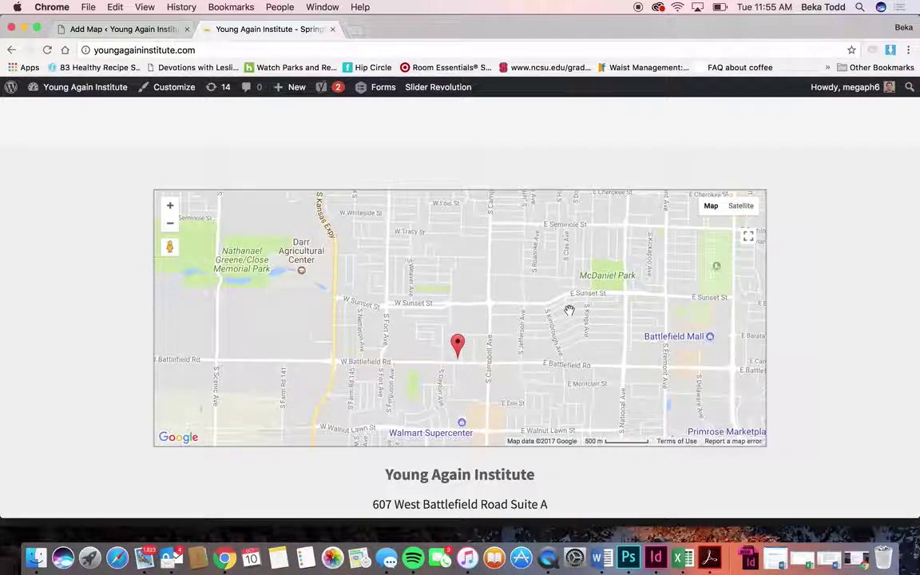
# Step: Return to the Young Again map's edit form and review its options through the street view and layers settings
pyautogui.click(102, 29)
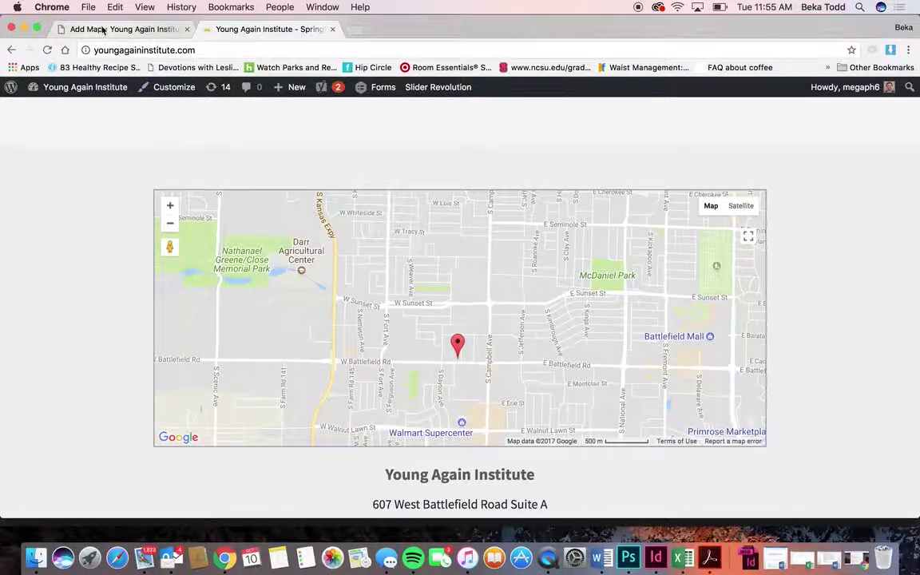
pyautogui.scroll(-5, 236, 418)
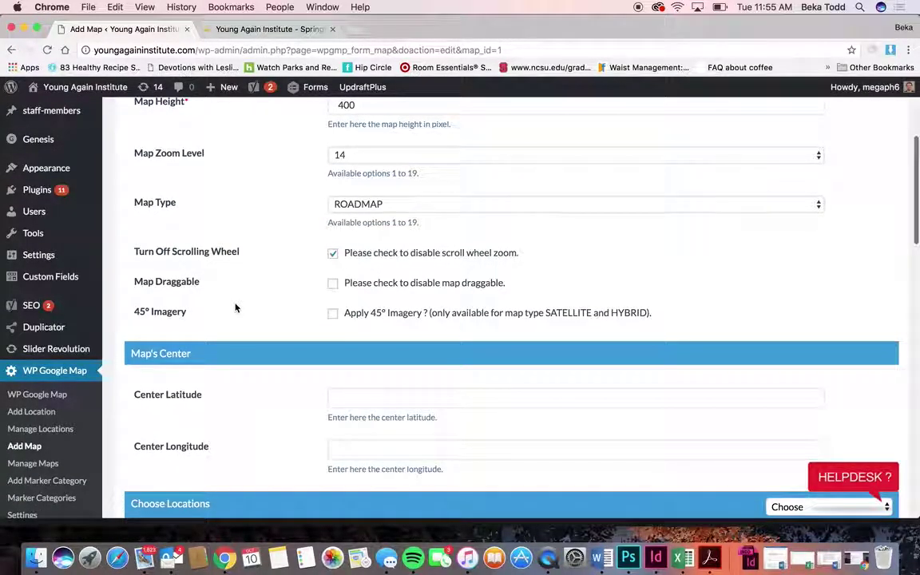
pyautogui.scroll(-4, 236, 308)
pyautogui.scroll(-6, 236, 302)
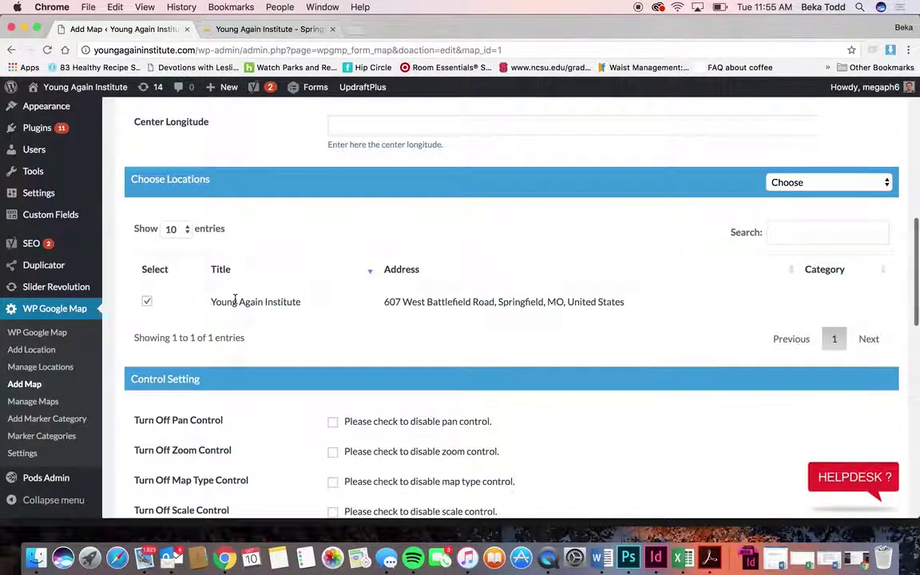
pyautogui.scroll(15, 215, 264)
pyautogui.scroll(-15, 201, 169)
pyautogui.scroll(-15, 202, 169)
pyautogui.scroll(-8, 201, 169)
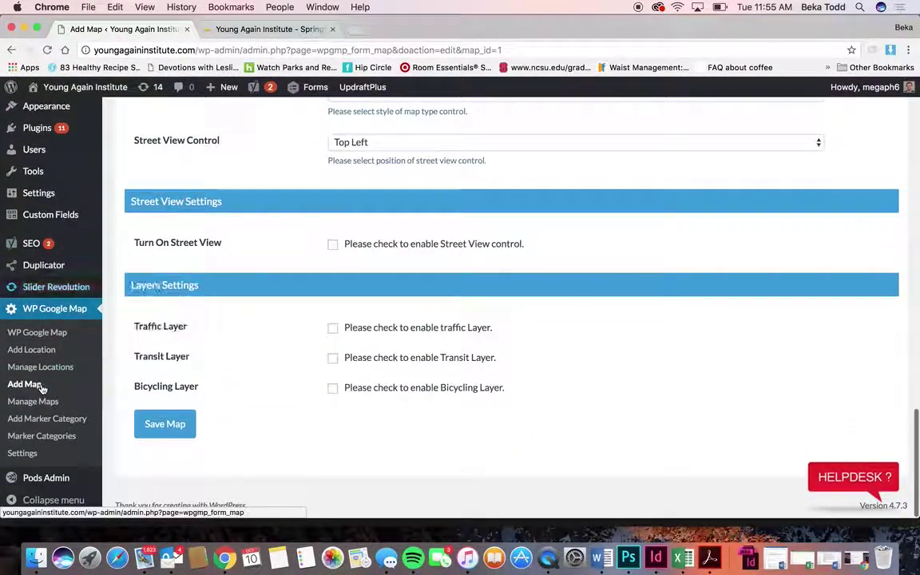
# Step: Return to the list of maps and highlight the Young Again map's shortcode [put_wpgm id=1]
pyautogui.click(47, 401)
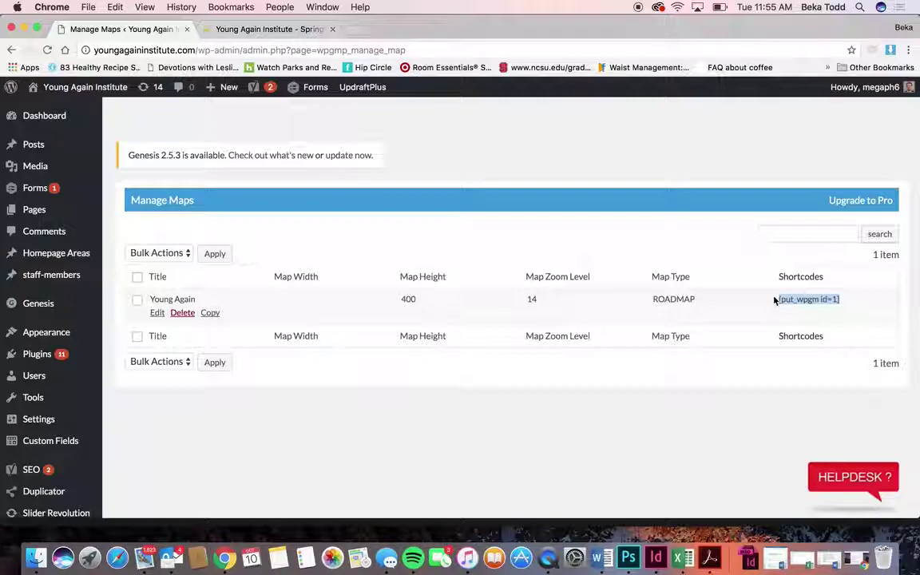
pyautogui.scroll(-5, 56, 360)
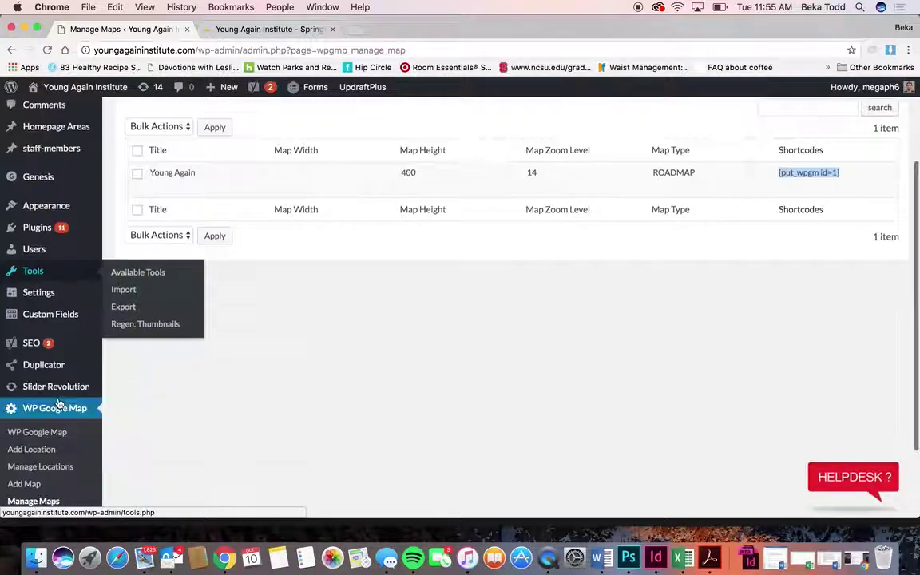
pyautogui.click(58, 402)
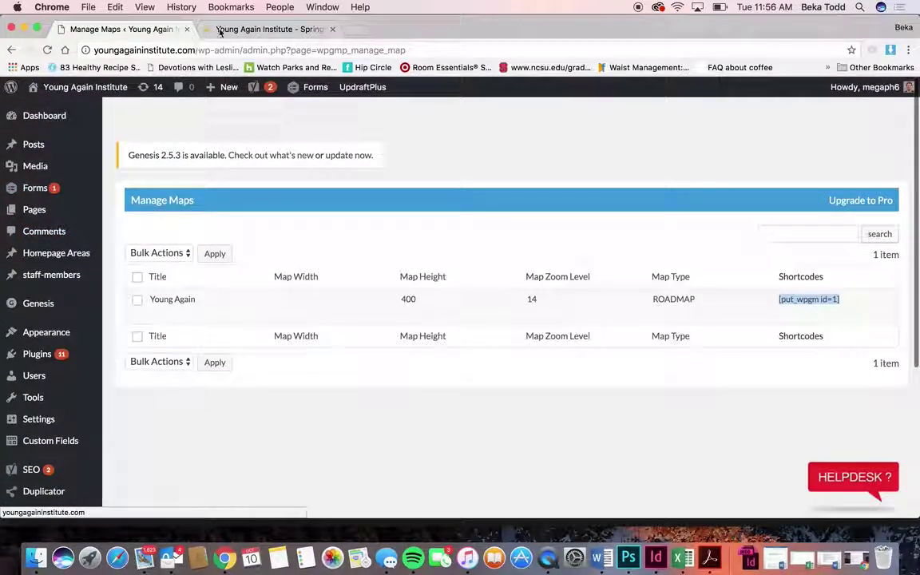
# Step: Switch to the live homepage and view its header, navigation menu and slider
pyautogui.click(232, 29)
pyautogui.scroll(15, 285, 267)
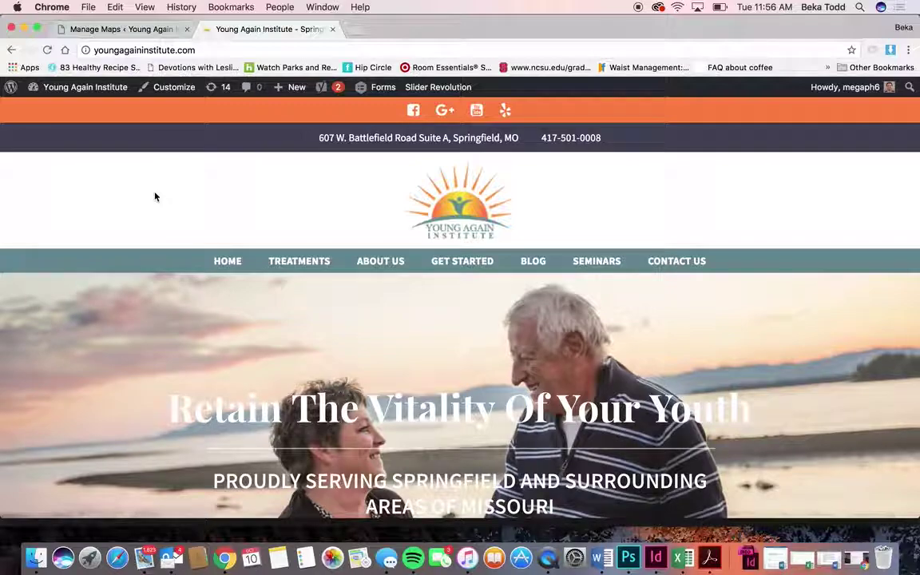
pyautogui.scroll(-2, 158, 175)
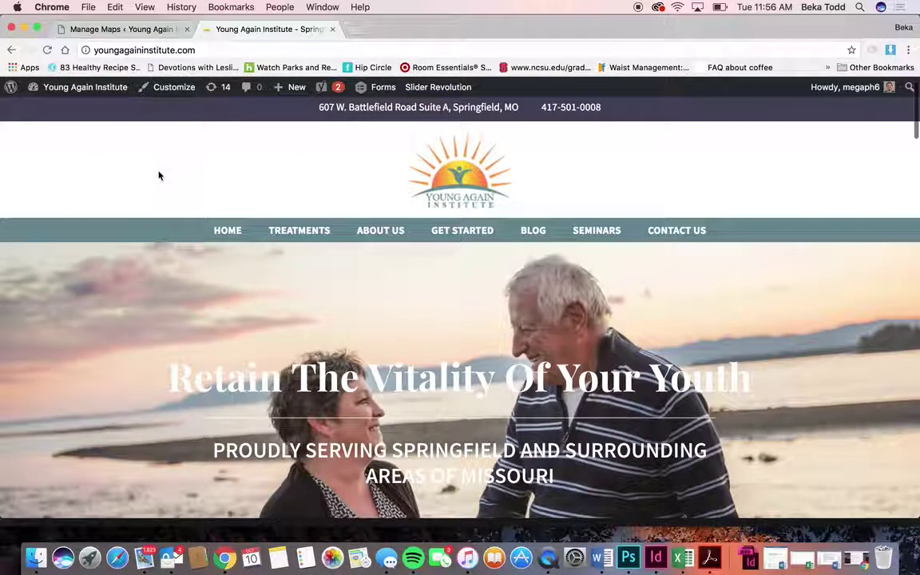
pyautogui.rightClick(549, 559)
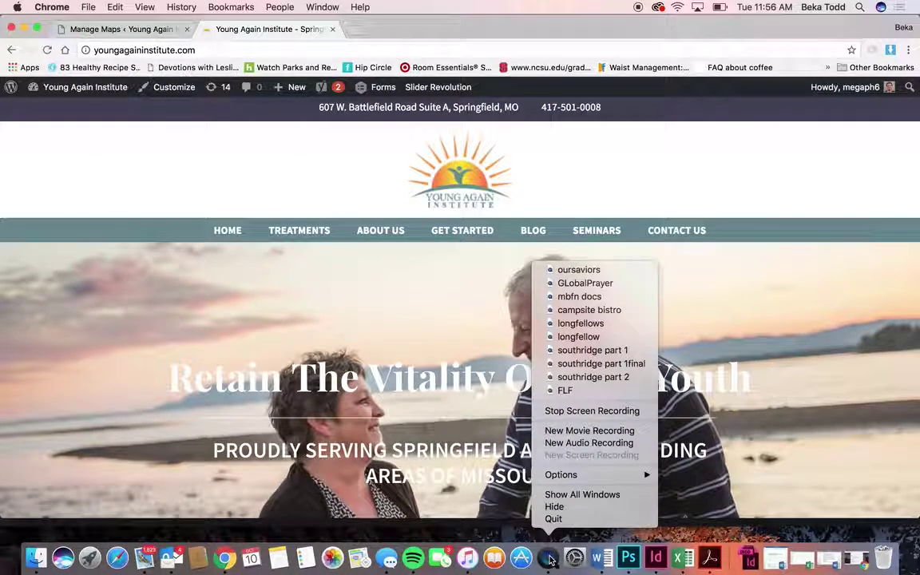